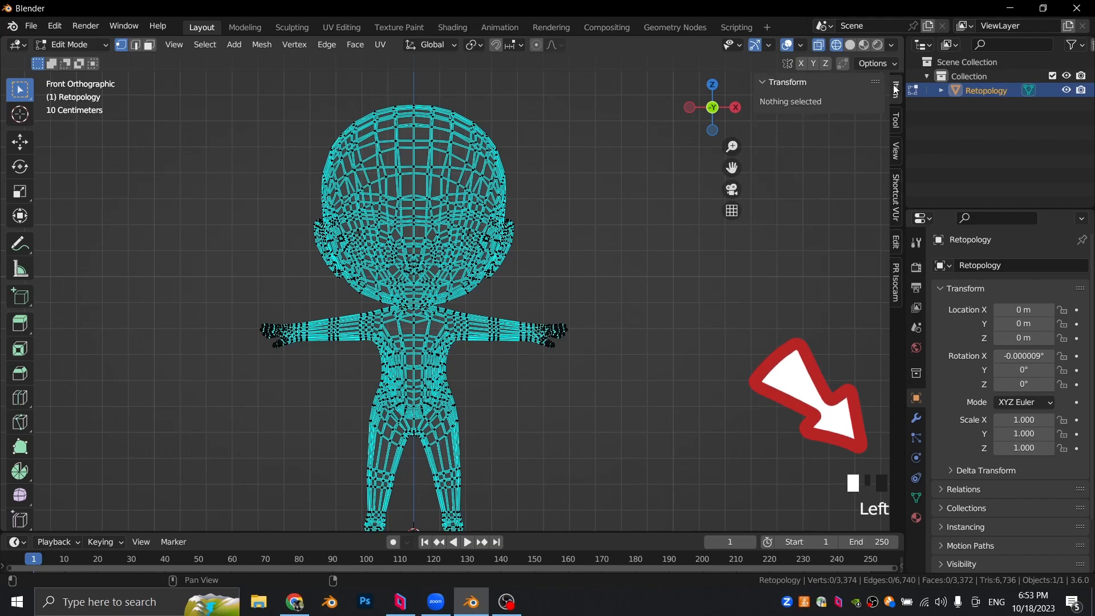
Step: Box-select the vertices on the body's +X half in front view and delete them
click(542, 105)
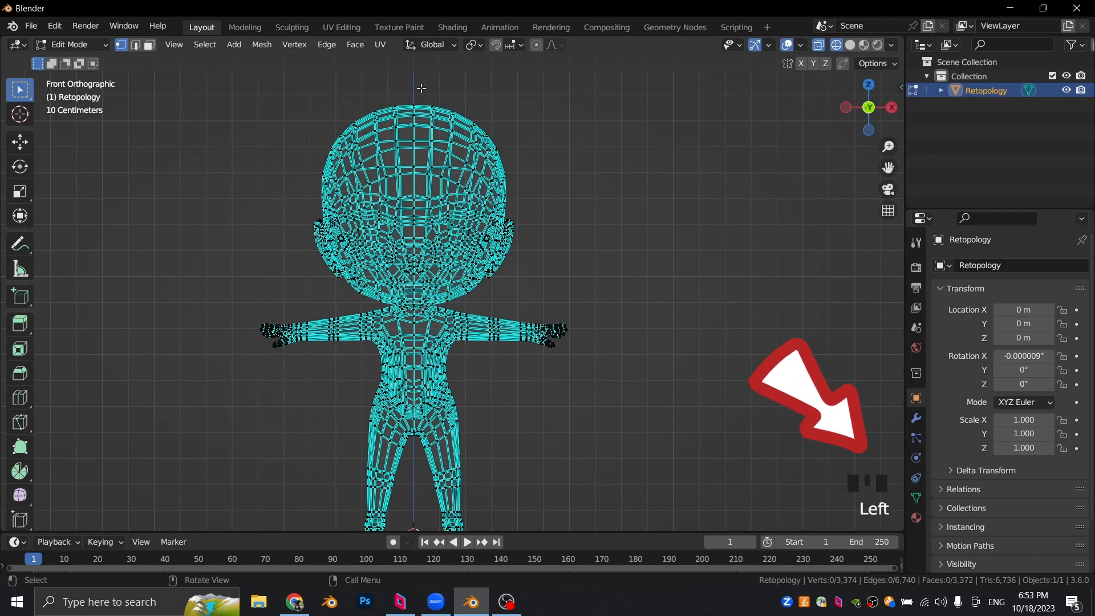
drag(422, 90, 711, 548)
scroll(435, 171, up, 2)
scroll(435, 172, up, 2)
shift+middle_drag(435, 171, 431, 342)
scroll(426, 124, up, 2)
shift+middle_drag(455, 415, 453, 173)
shift+middle_drag(470, 330, 467, 185)
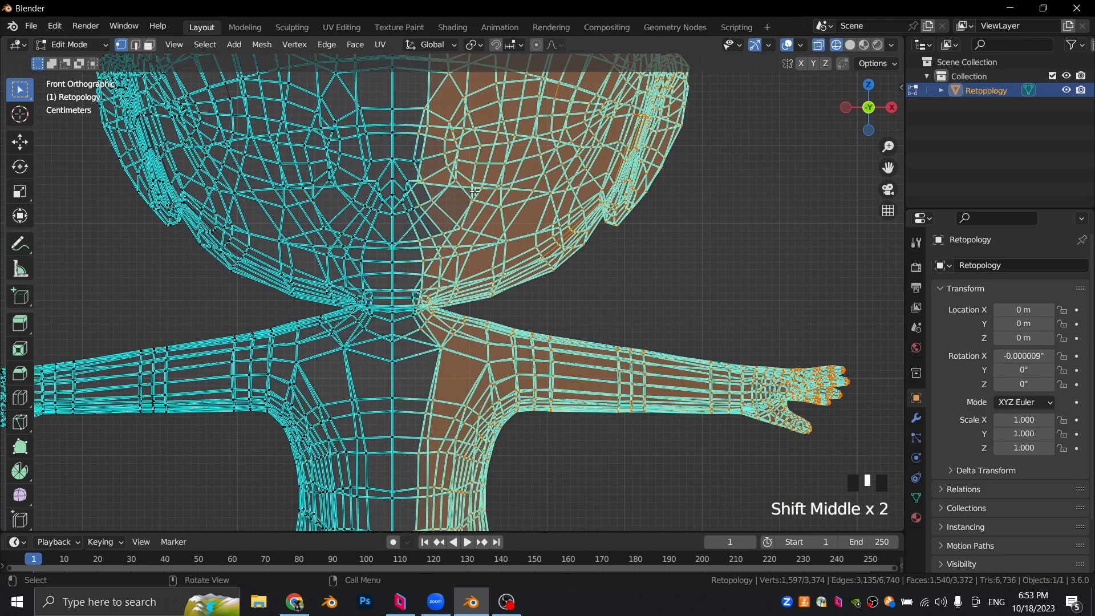
scroll(465, 188, down, 9)
key(x)
click(463, 191)
scroll(484, 203, up, 5)
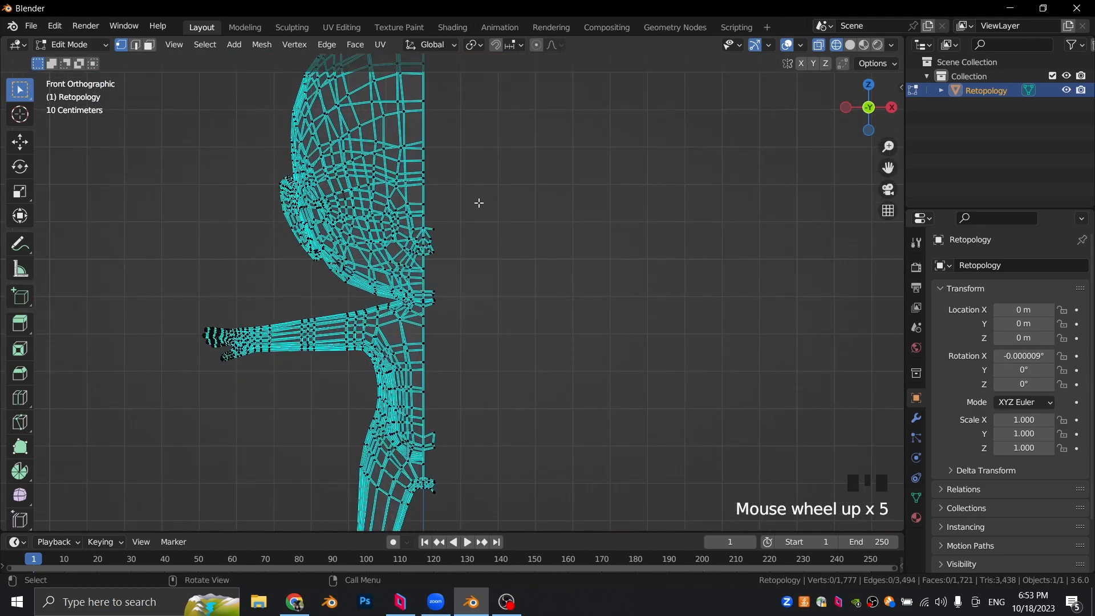
Step: Select the leftover vertices sticking out past the centre line at the face, neck and crotch, and delete them
shift+middle_drag(478, 274, 479, 294)
scroll(422, 213, up, 4)
scroll(376, 112, up, 2)
drag(382, 99, 353, 232)
shift+drag(366, 262, 399, 388)
shift+middle_drag(406, 374, 481, 549)
shift+drag(429, 319, 477, 435)
shift+middle_drag(463, 431, 471, 353)
shift+drag(419, 370, 492, 480)
scroll(489, 338, down, 4)
key(x)
click(477, 341)
scroll(489, 307, down, 3)
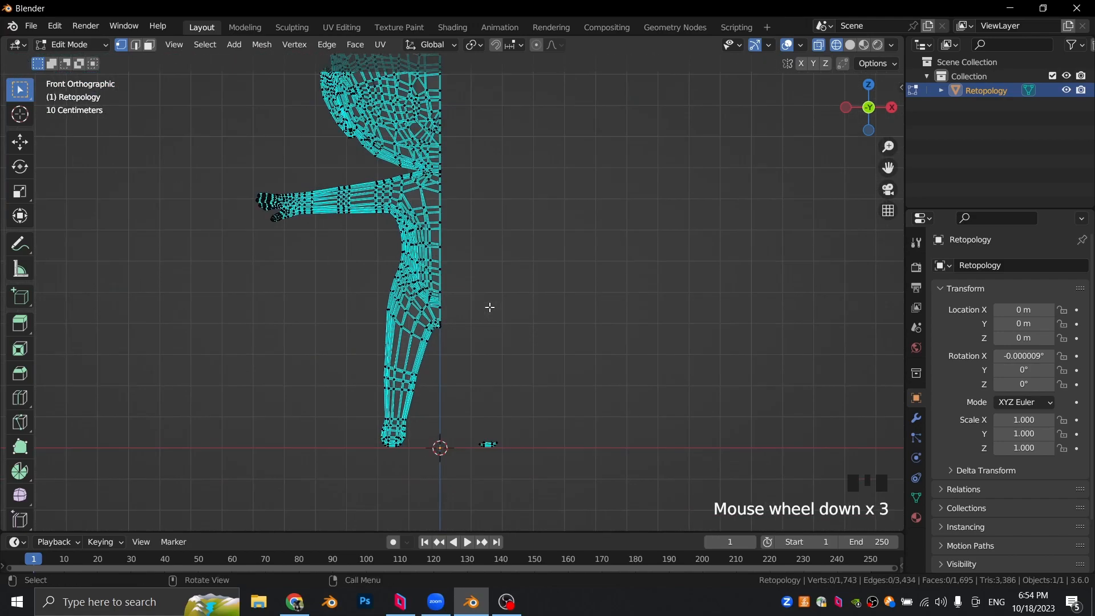
Step: Delete the stray vertices remaining near the ground where the +X foot was, and return to Object Mode
key(Tab)
scroll(475, 231, down, 2)
scroll(481, 361, up, 4)
key(Tab)
drag(465, 480, 514, 446)
key(x)
click(494, 406)
scroll(489, 325, down, 2)
key(Tab)
middle_drag(489, 326, 485, 205)
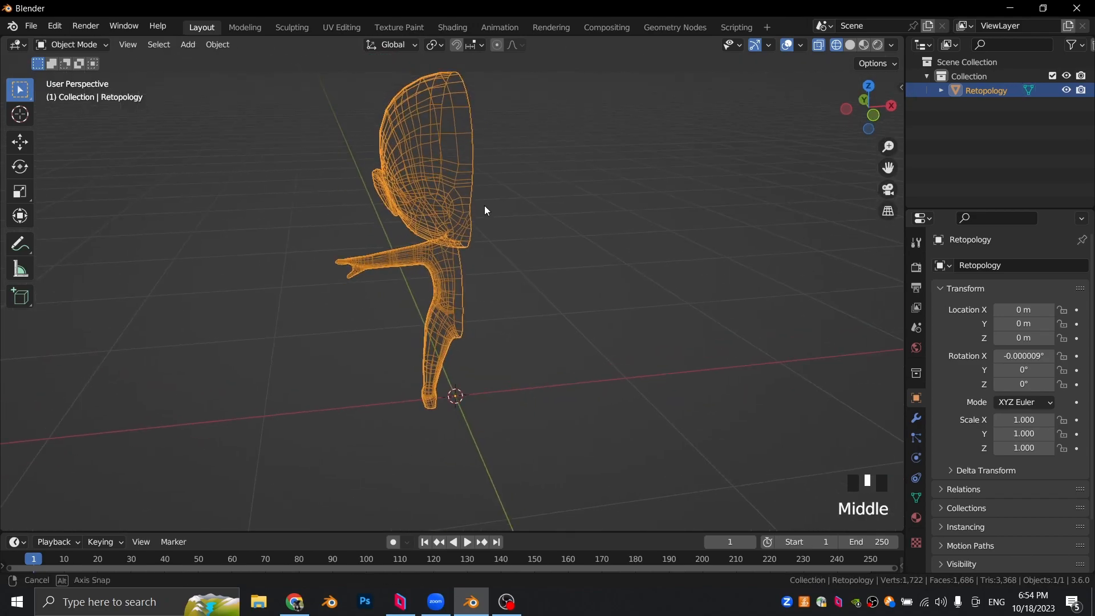
Step: Display the half body in solid shading and add a Mirror modifier on the X axis
key(shift+z)
click(916, 419)
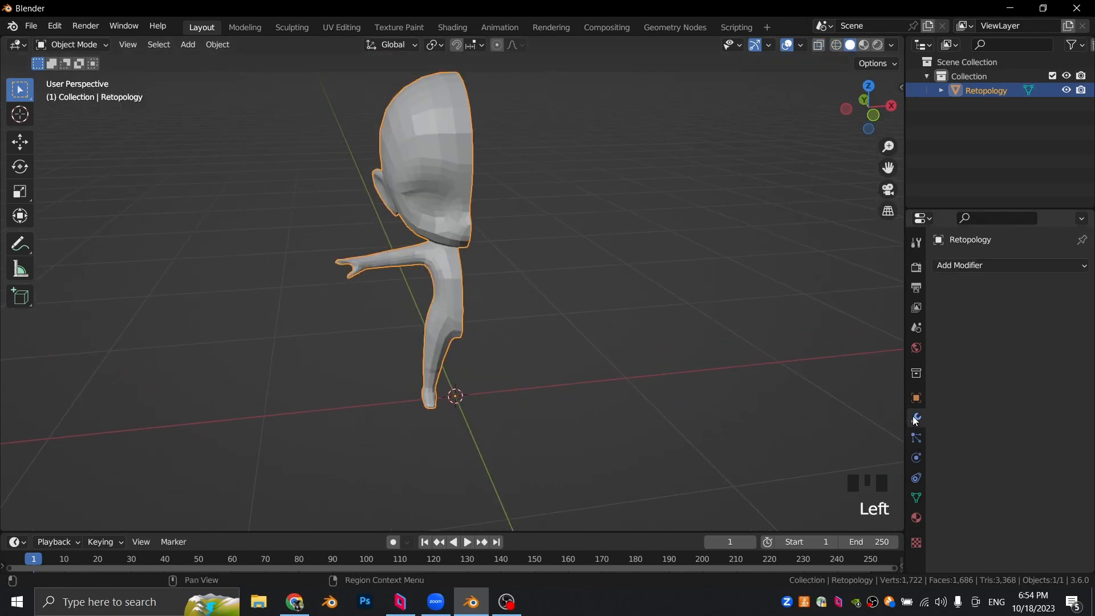
click(948, 266)
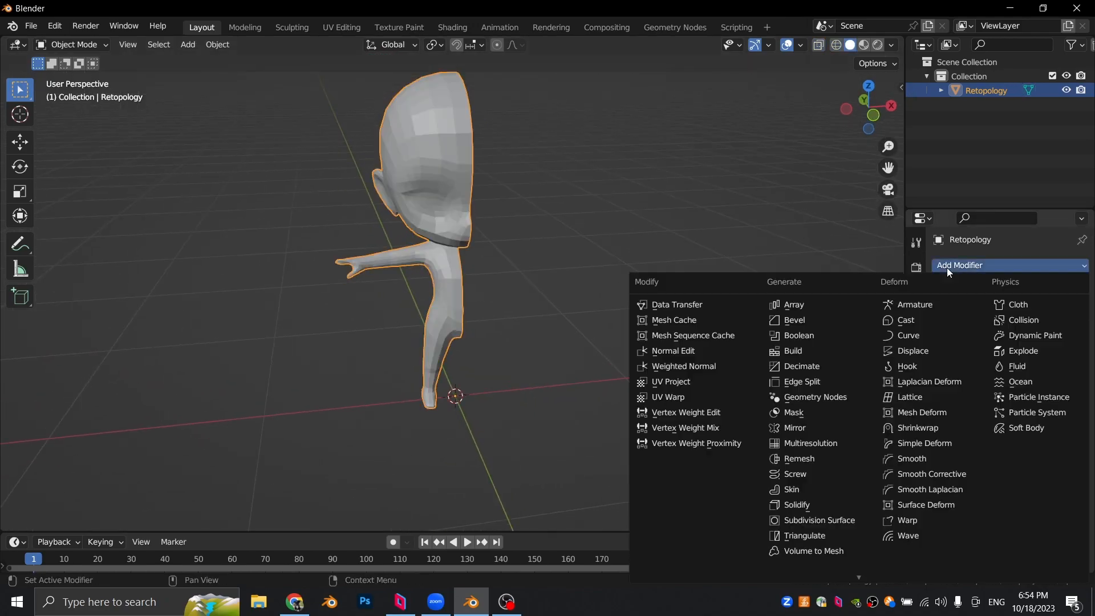
click(811, 429)
middle_drag(694, 289, 475, 172)
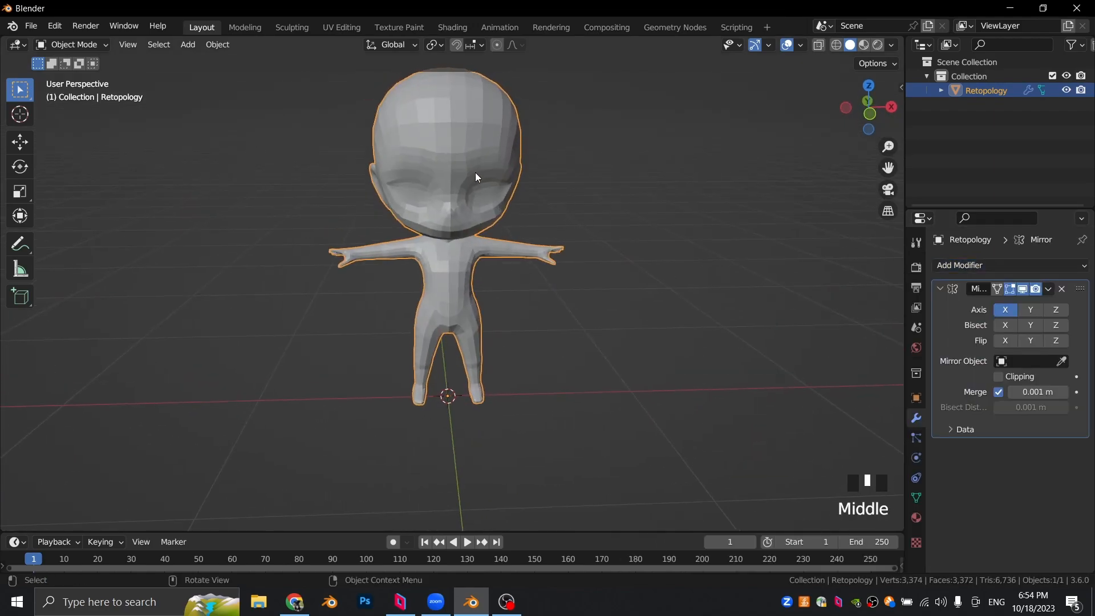
Step: Try moving a vertex at the top of the head to test the mirroring
key(Tab)
key(g)
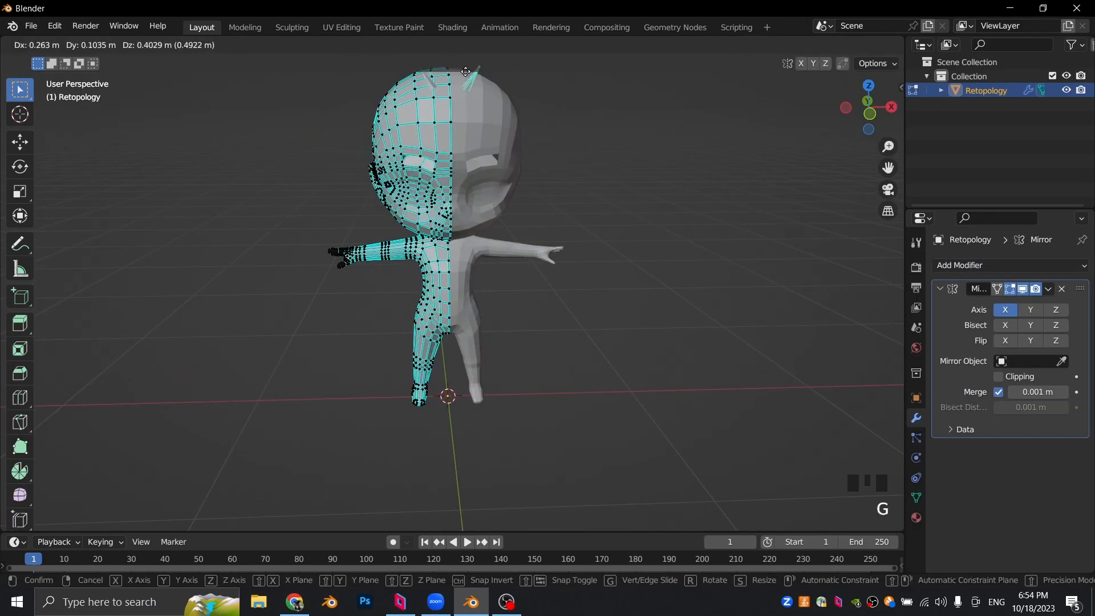
key(Escape)
key(Tab)
Step: Add a UV sphere for the eye and rotate it about the X axis so its pole faces forward
scroll(646, 167, down, 2)
click(546, 200)
middle_drag(545, 199, 592, 226)
scroll(557, 253, down, 1)
key(shift+a)
mouse_move(557, 253)
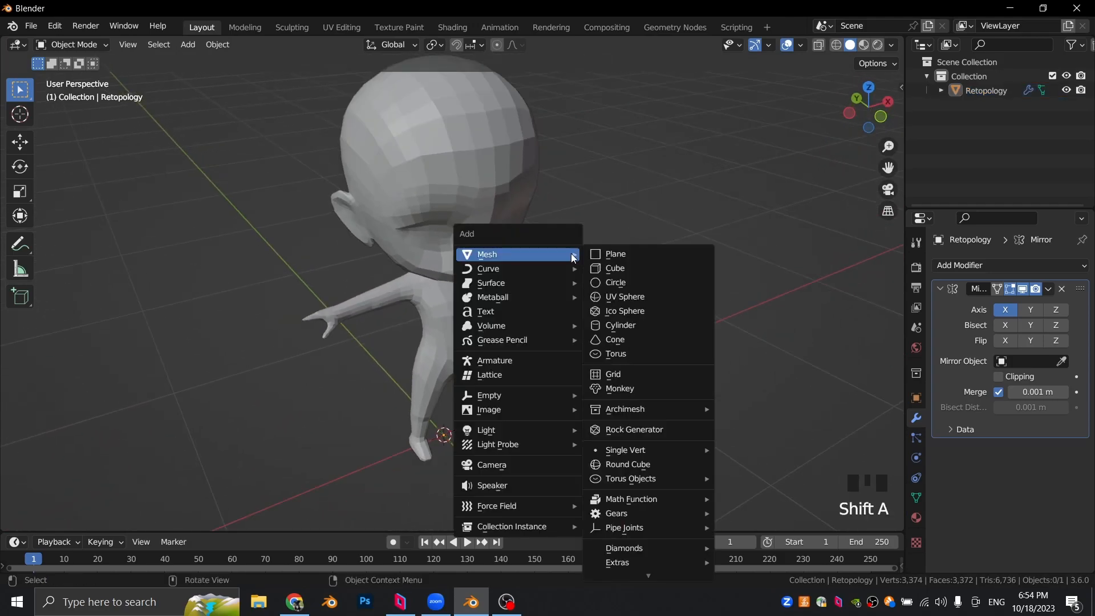
click(624, 298)
key(r)
key(x)
click(501, 141)
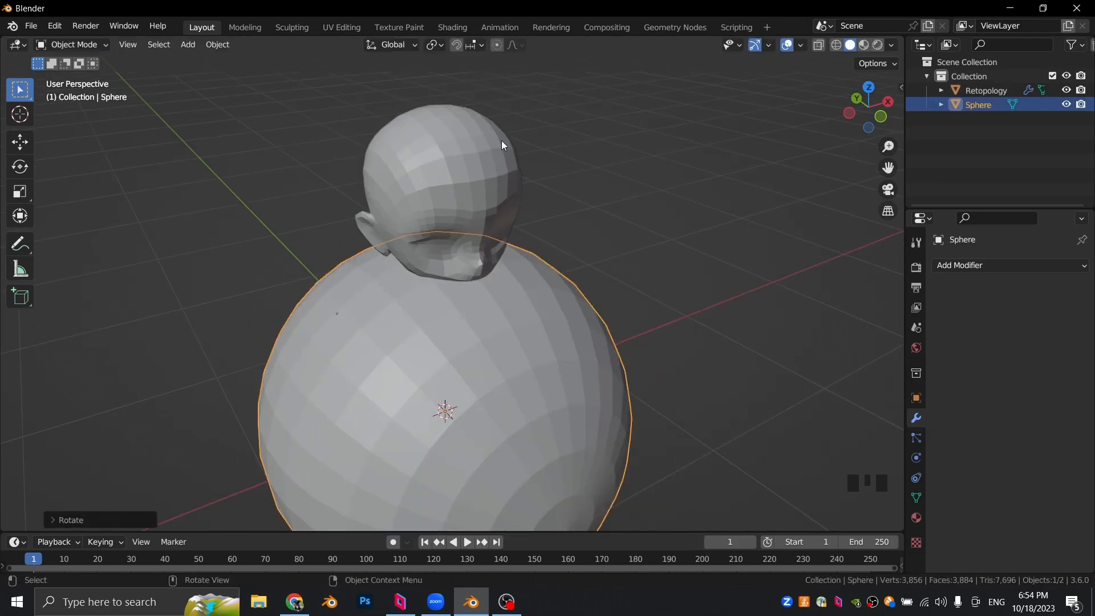
Step: Move the sphere in the top view and scale it down in the front view
key(KP_7)
key(g)
click(479, 275)
key(KP_3)
key(KP_1)
key(s)
click(460, 333)
Step: Raise the sphere along Z to the -X eye socket and scale it down to eyeball size
scroll(468, 323, up, 4)
key(g)
key(z)
click(477, 126)
key(s)
click(455, 156)
click(547, 218)
key(KP_1)
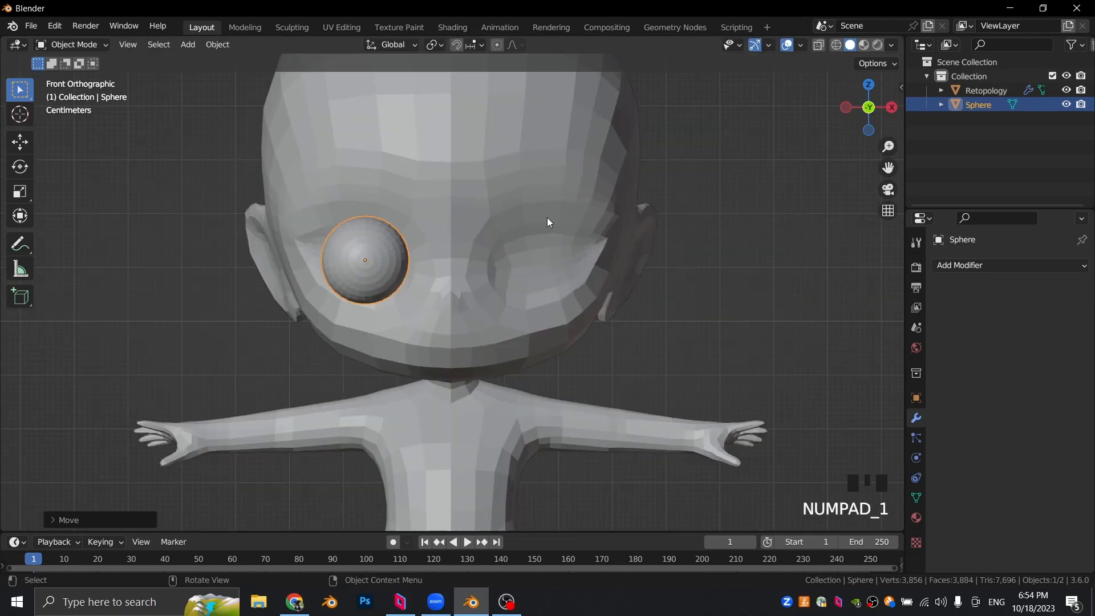
Step: Position the eyeball against the face in side view, and fine-tune its depth along the Y axis
key(KP_3)
key(g)
click(384, 226)
middle_drag(386, 231, 513, 237)
shift+middle_drag(514, 237, 635, 256)
key(g)
key(y)
click(656, 244)
scroll(604, 249, down, 3)
click(609, 249)
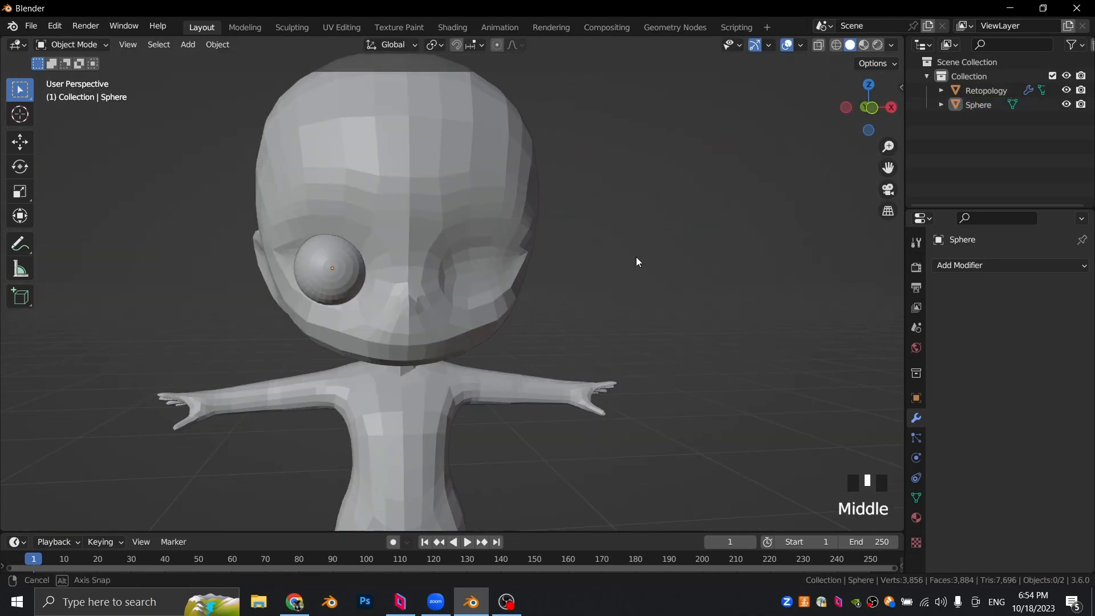
Step: Add a Mirror modifier to the eye sphere with the Retopology body as the mirror object
click(936, 265)
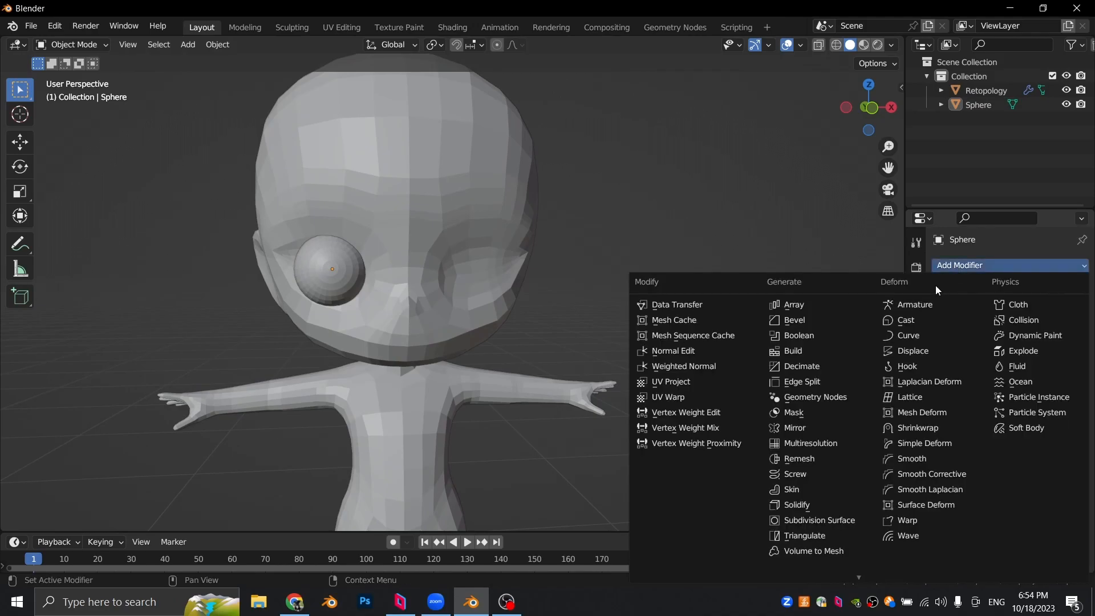
click(803, 425)
click(1062, 361)
click(405, 117)
Step: Apply Shade Smooth to the mirrored eye spheres
middle_drag(647, 242, 587, 230)
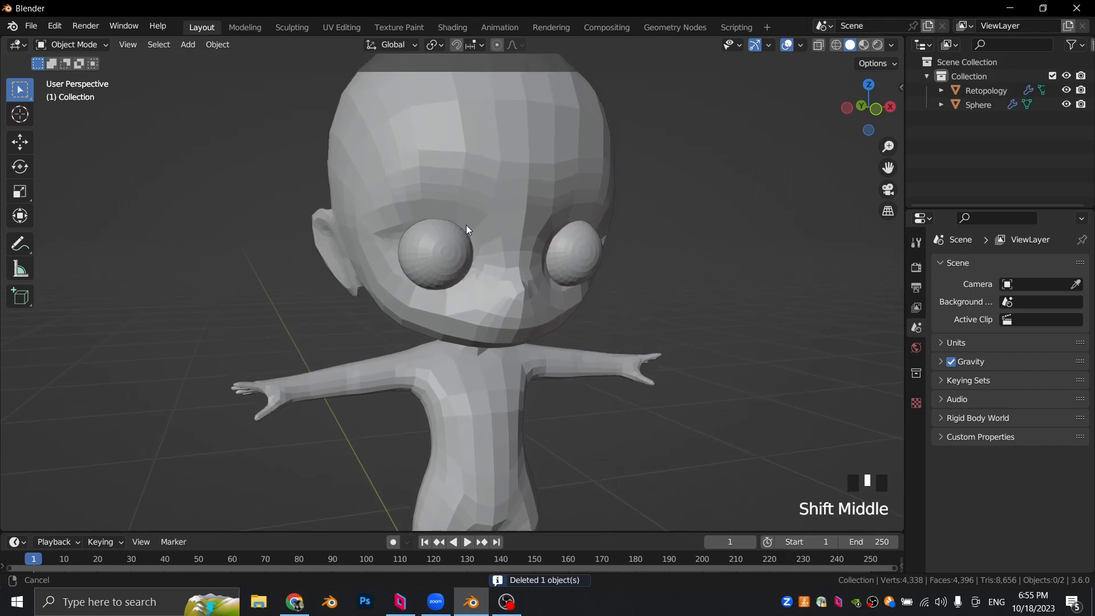
shift+middle_drag(466, 225, 464, 233)
scroll(431, 234, up, 2)
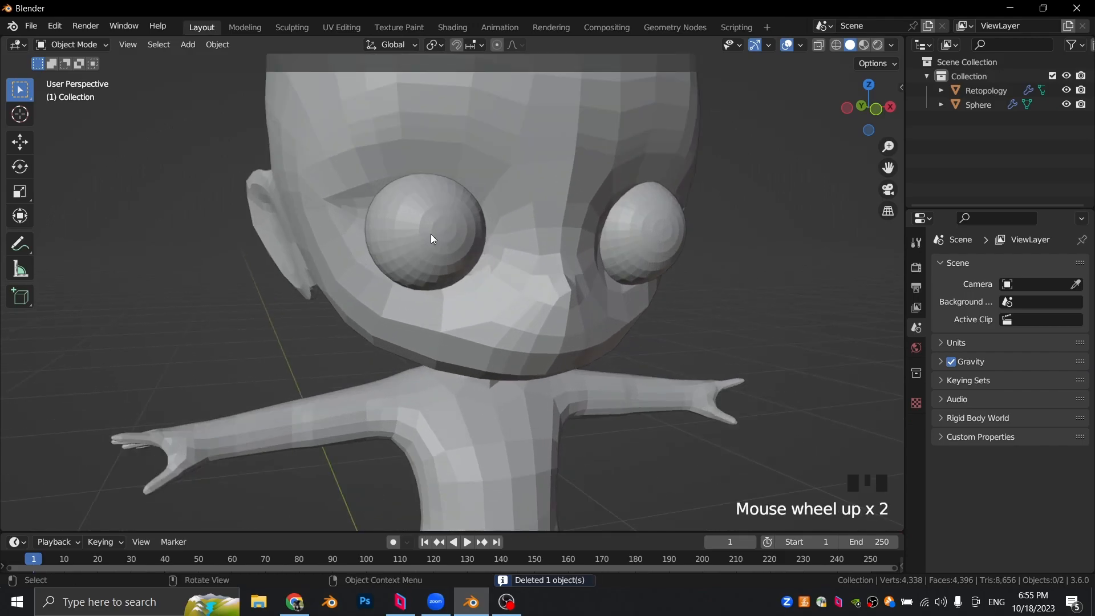
click(434, 223)
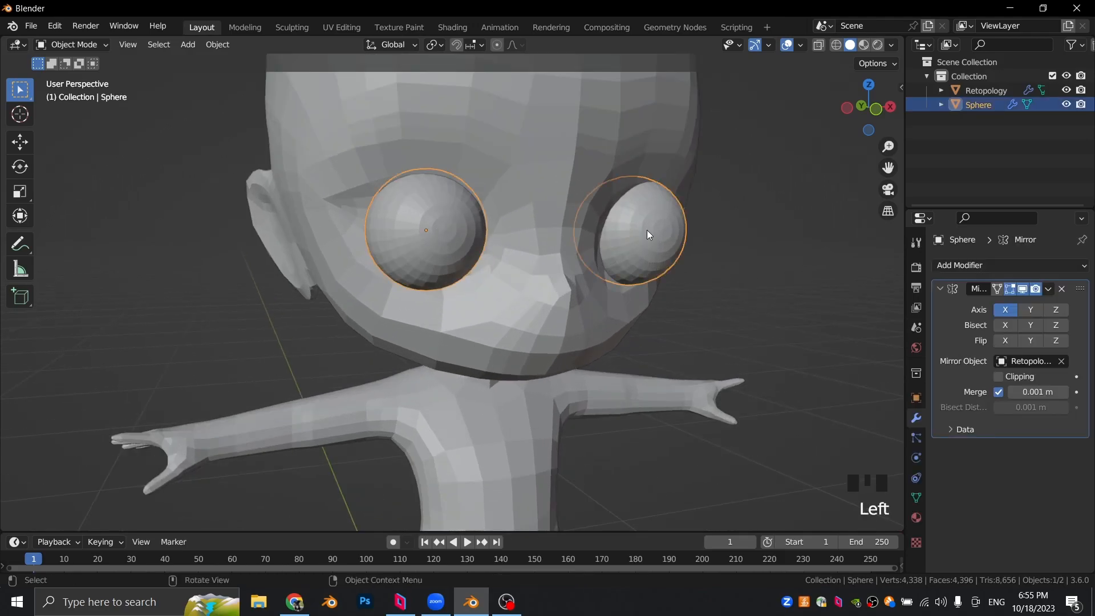
right_click(414, 213)
click(394, 213)
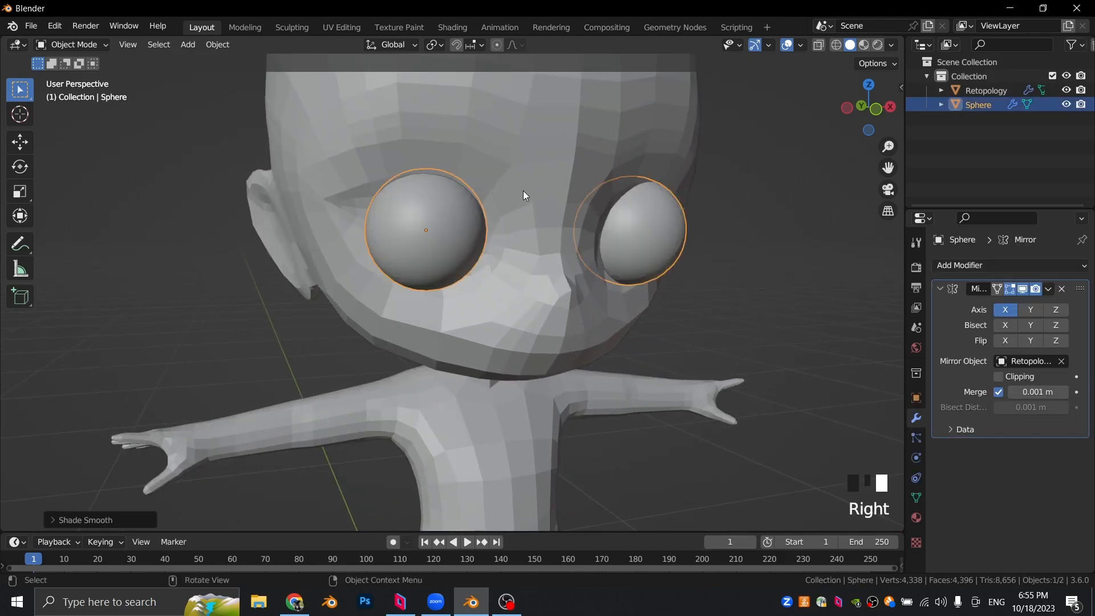
scroll(523, 190, down, 1)
scroll(523, 195, up, 2)
scroll(501, 200, down, 1)
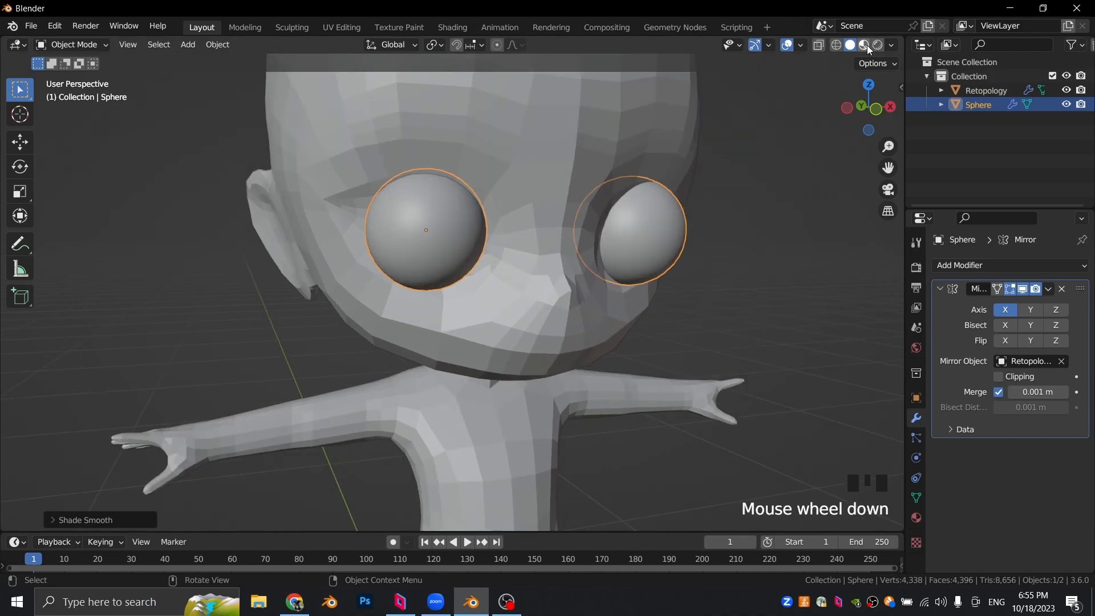
Step: Switch to material preview shading and select the eye's front pole vertex, growing the selection by two rings for the pupil
click(863, 44)
key(Tab)
key(1)
scroll(439, 191, up, 2)
click(555, 175)
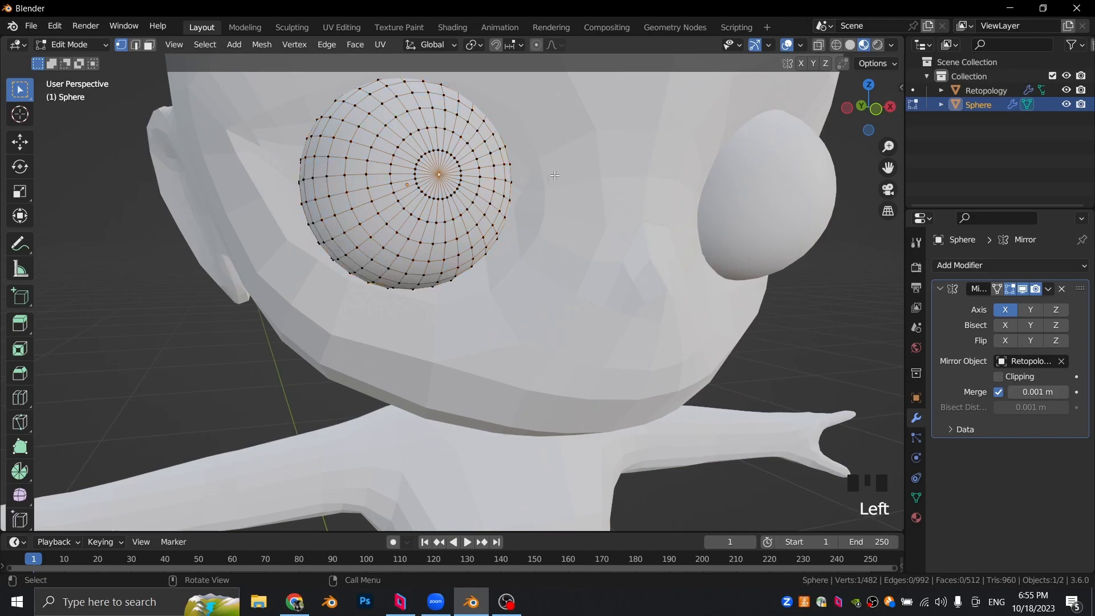
key(ctrl+KP_Add)
key(ctrl+KP_Add)
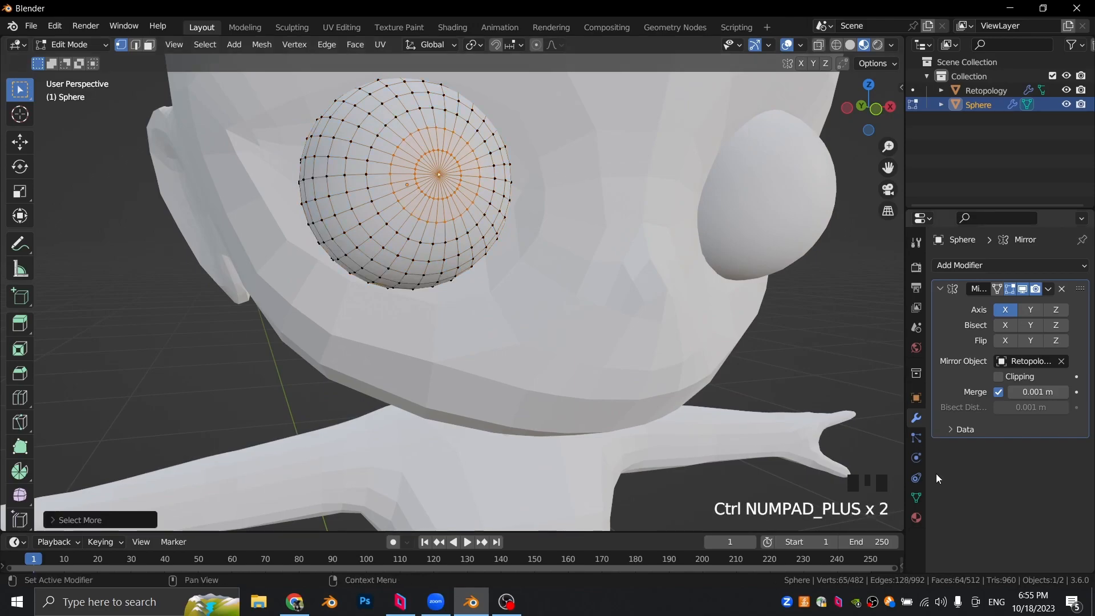
Step: Create two materials on the eye sphere and name the second one black
click(917, 518)
click(1011, 326)
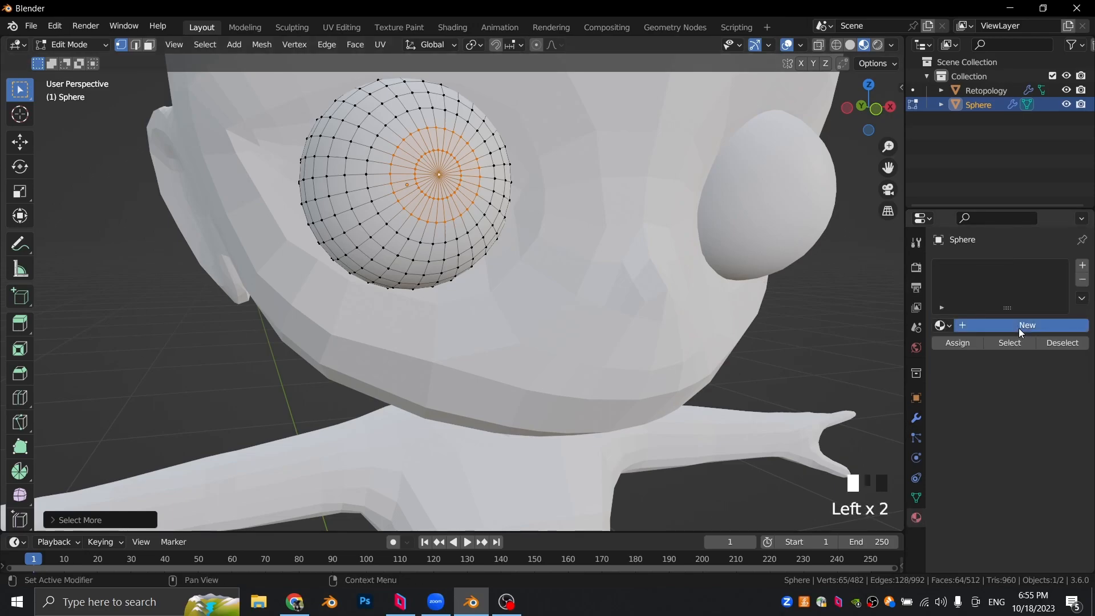
click(1083, 267)
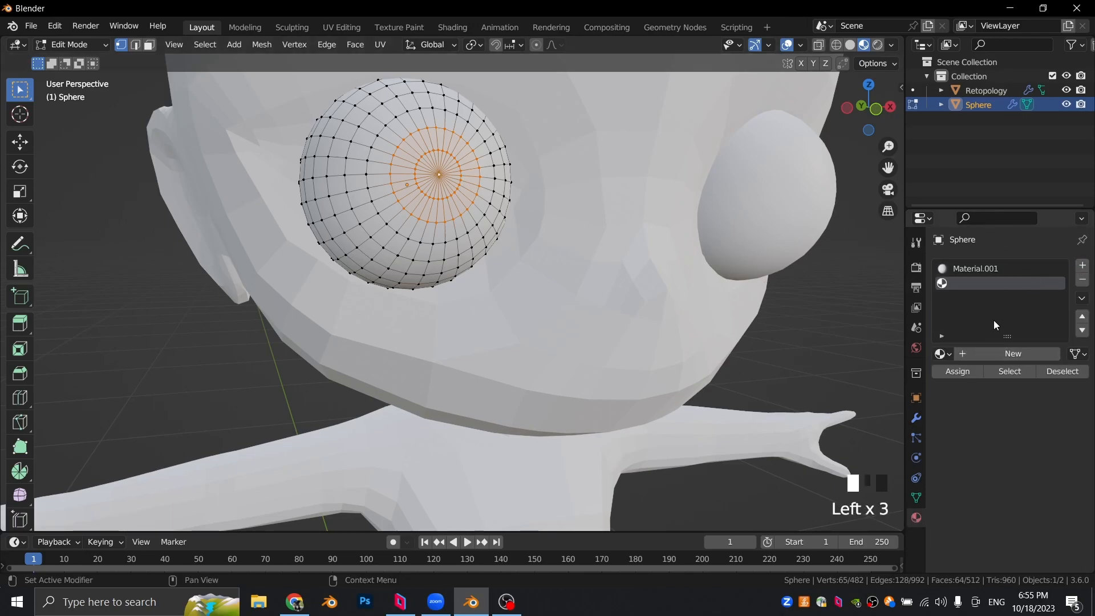
click(1002, 353)
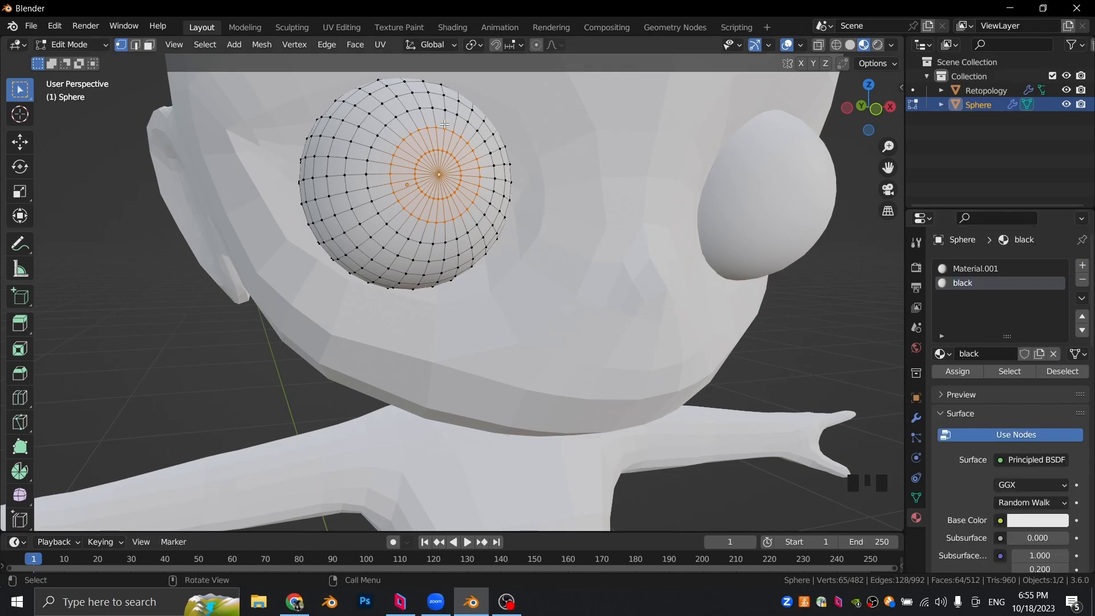
Step: Assign the black material to the selected pupil faces and set its base color to black, leaving Edit Mode
click(965, 372)
click(1022, 521)
drag(1058, 328, 1059, 425)
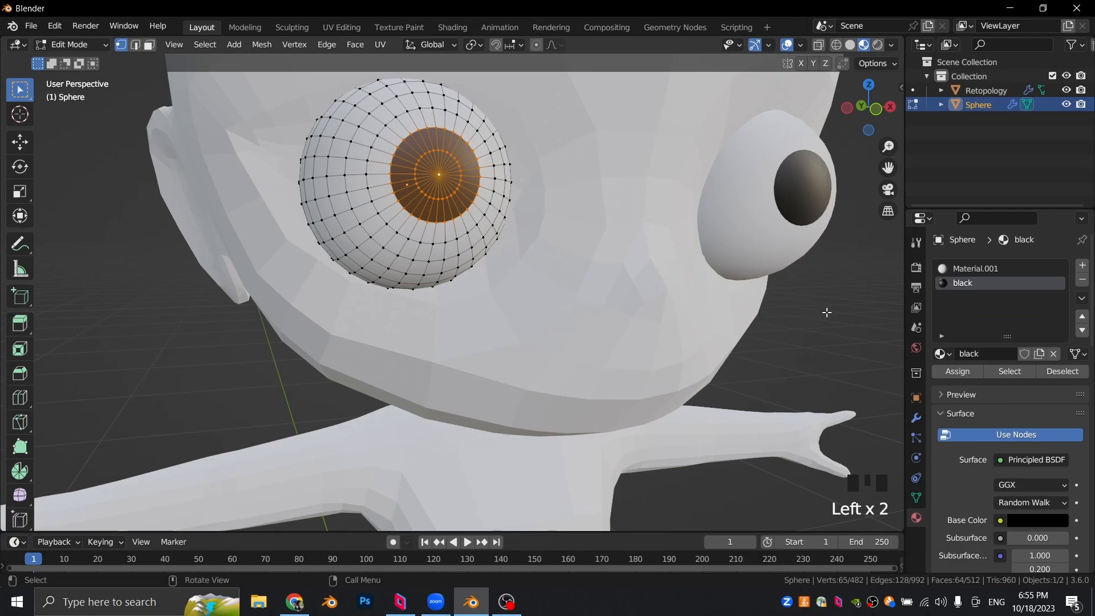
key(Tab)
Step: Lower the black material's roughness to 0.032
scroll(801, 315, down, 3)
click(465, 253)
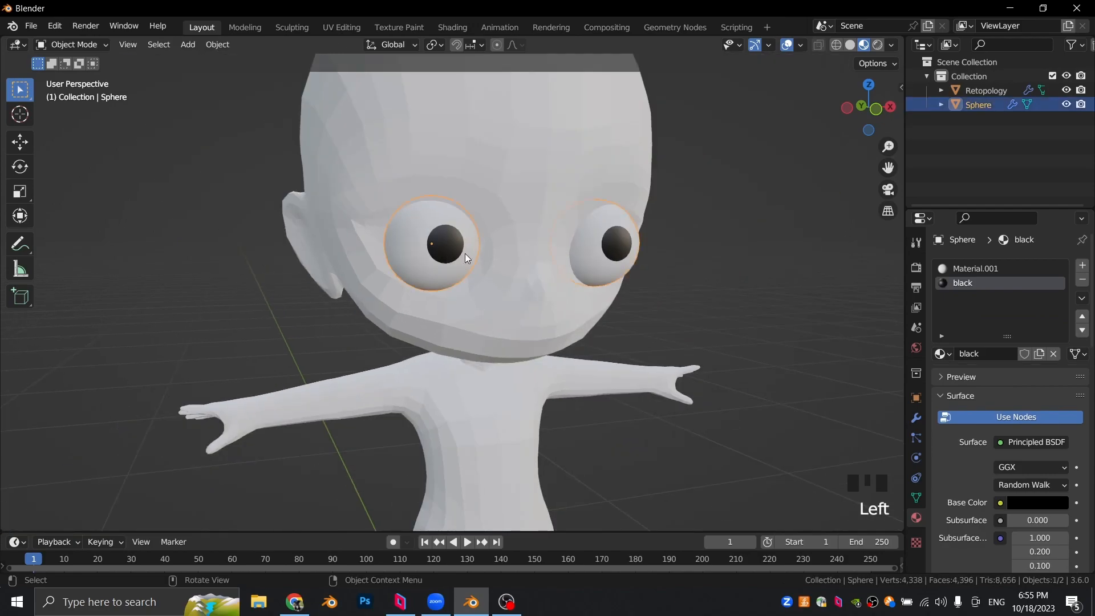
scroll(939, 485, down, 9)
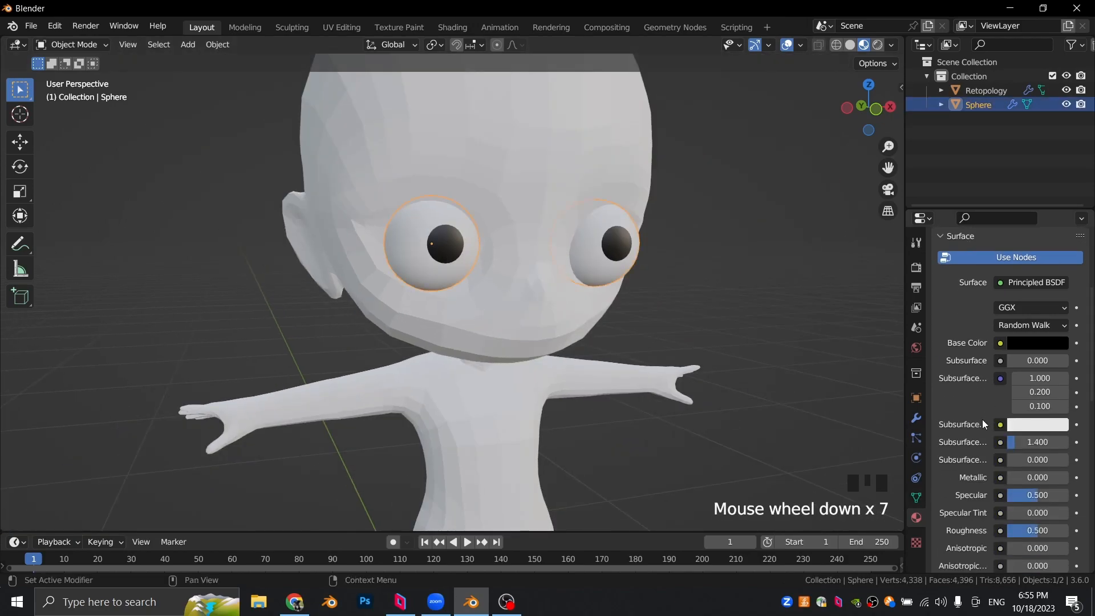
drag(1035, 484, 1009, 484)
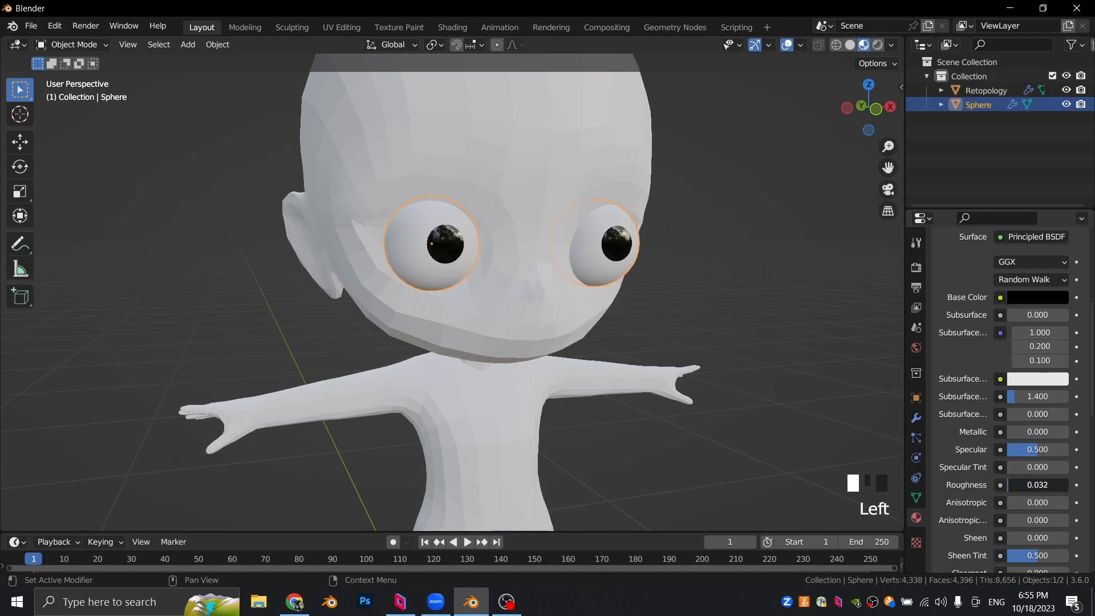
Step: Rename the eye's first material as white and set its roughness to 0.188
scroll(971, 346, up, 11)
click(963, 267)
click(982, 354)
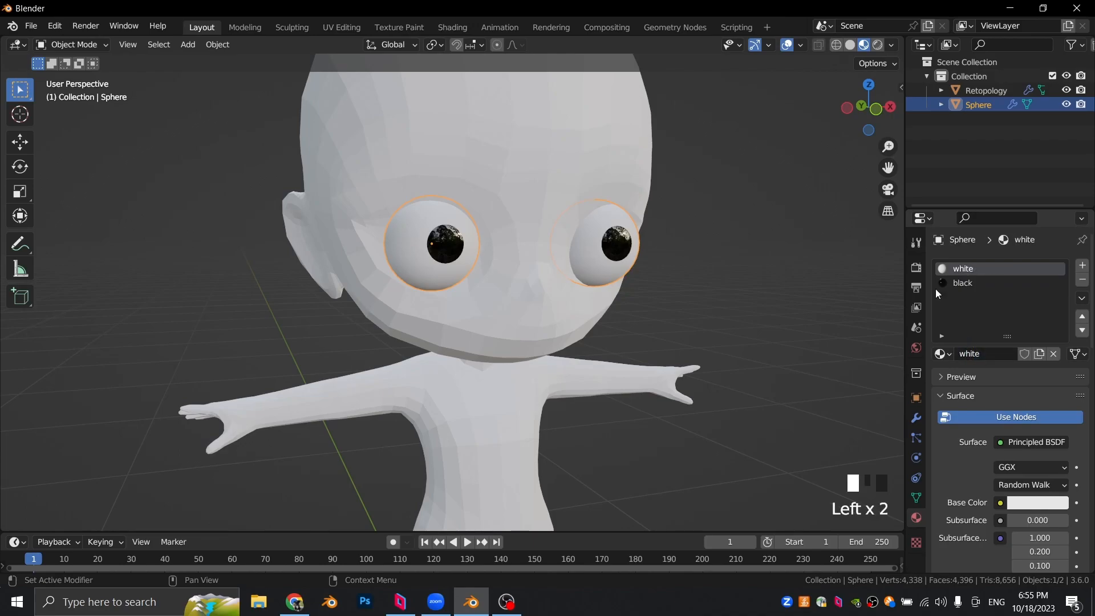
scroll(991, 323, down, 8)
scroll(984, 405, down, 1)
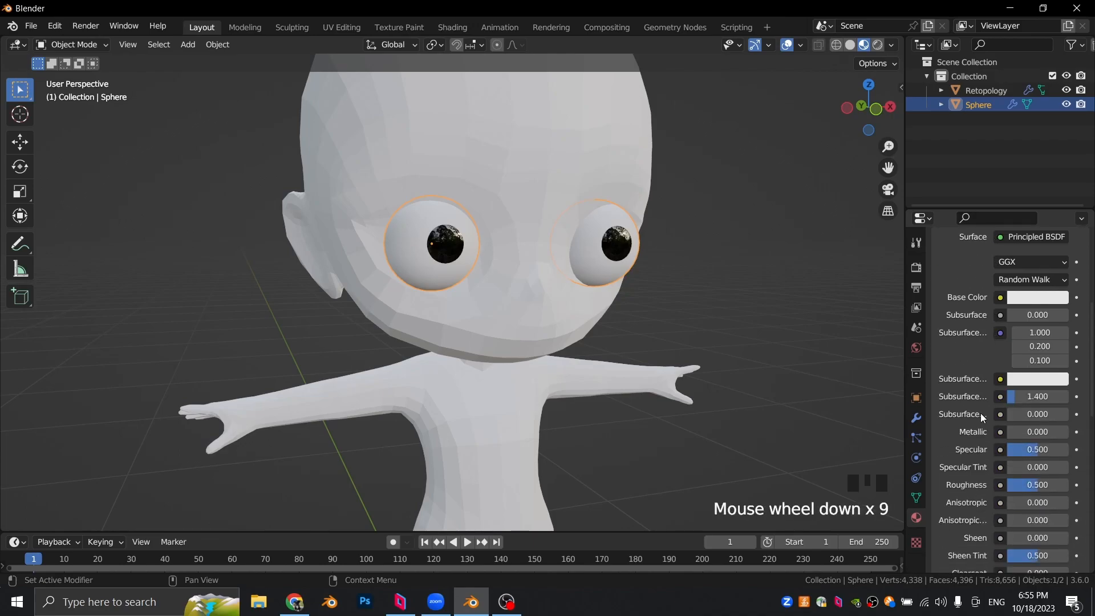
drag(1036, 487, 1007, 486)
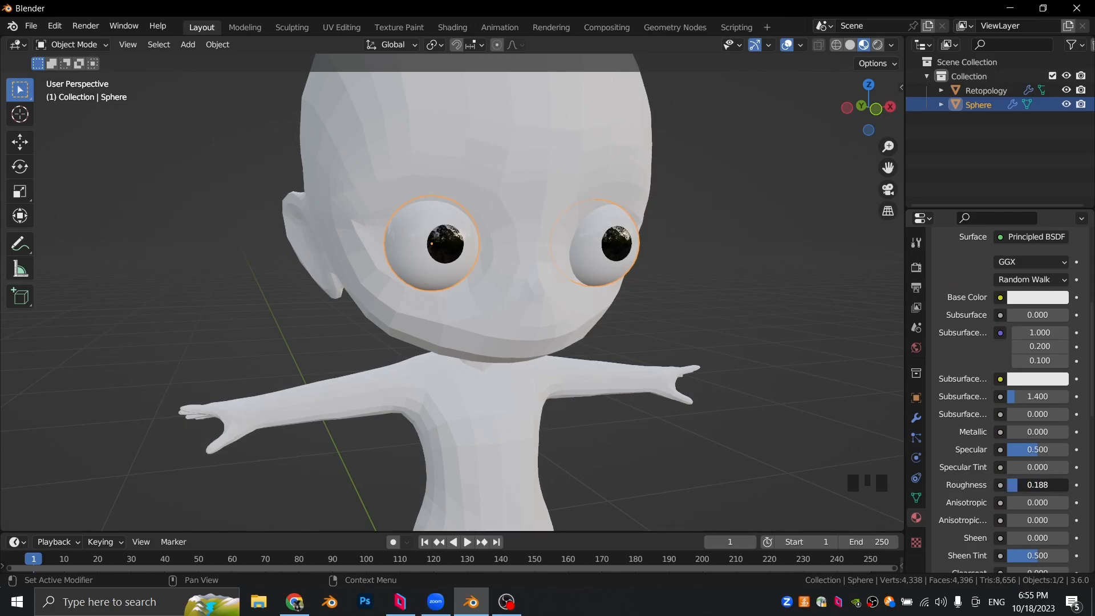
Step: Deselect the eyes and switch the viewport to solid shading with Random object colors
click(744, 290)
middle_drag(744, 290, 719, 303)
scroll(740, 176, down, 4)
click(850, 44)
mouse_move(684, 171)
middle_down()
mouse_move(664, 180)
mouse_move(840, 77)
middle_up()
scroll(651, 208, up, 3)
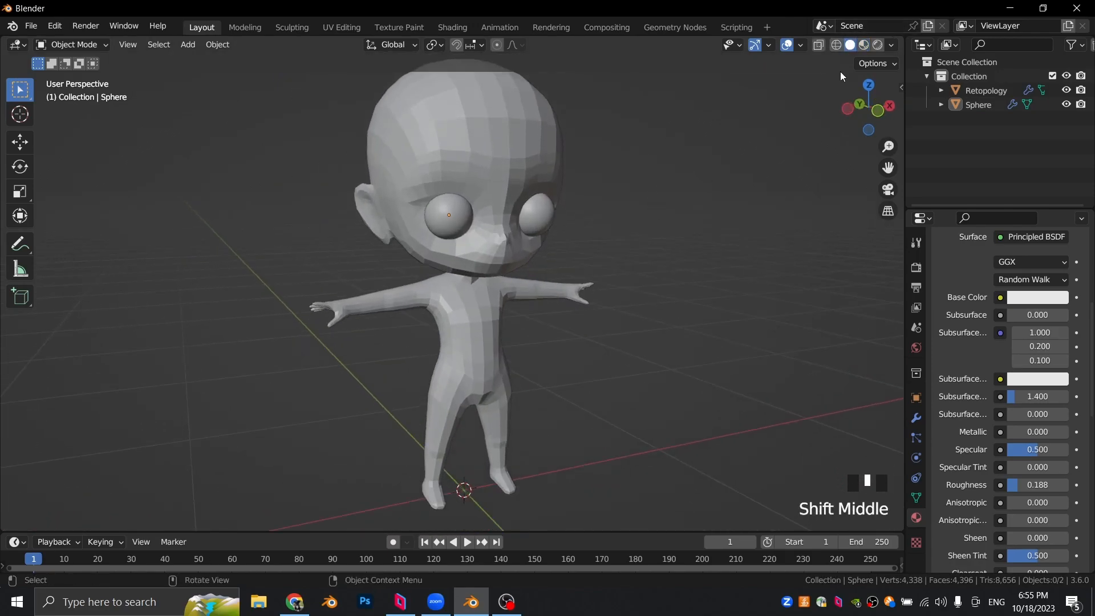
click(891, 45)
click(892, 231)
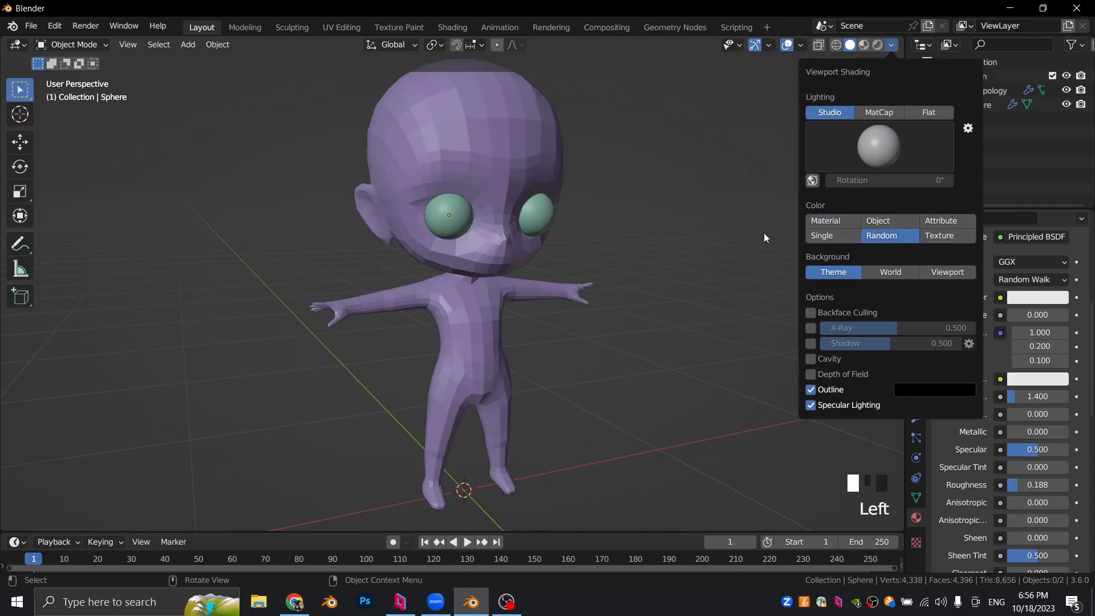
scroll(657, 212, down, 1)
Step: Save the file to the Desktop as me.blend and preview the character's materials before returning to solid shading
key(ctrl+s)
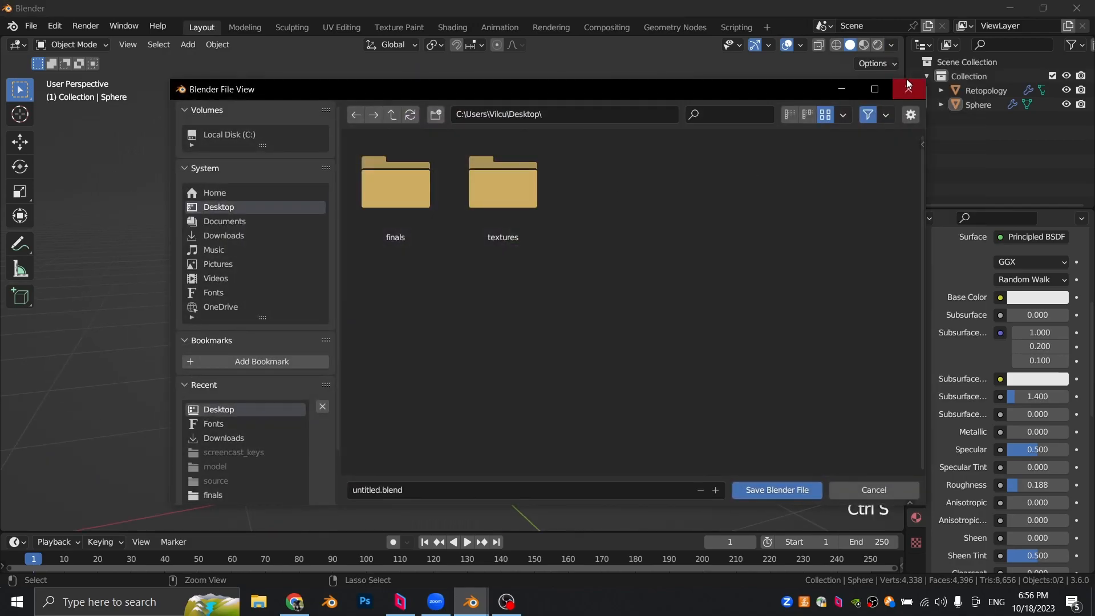
click(564, 486)
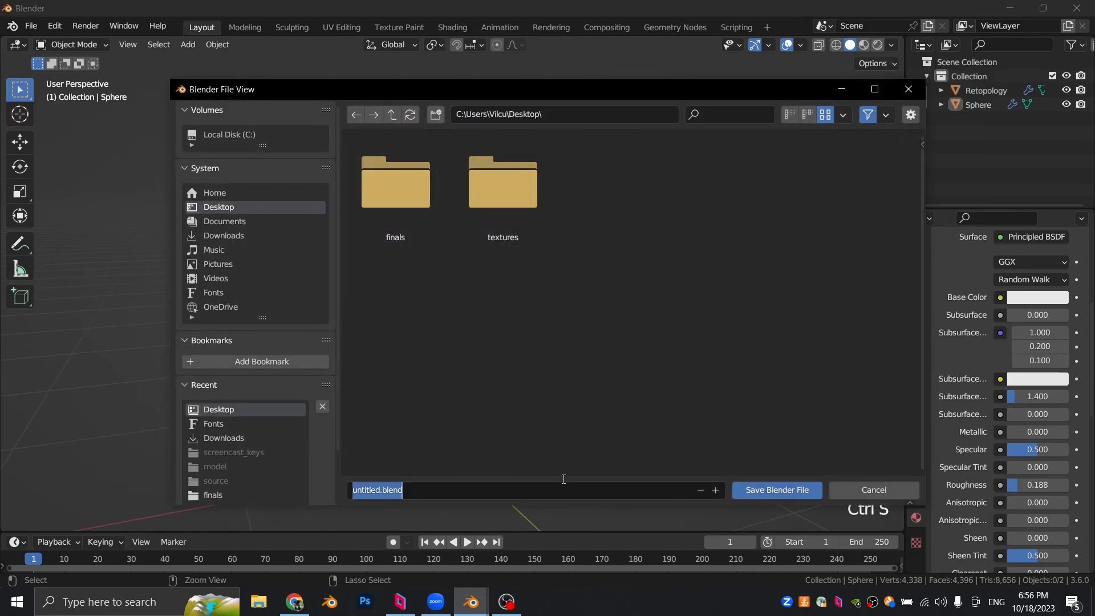
key(Return)
key(ctrl+s)
middle_drag(612, 266, 639, 299)
scroll(574, 232, up, 2)
middle_drag(574, 232, 645, 188)
click(863, 45)
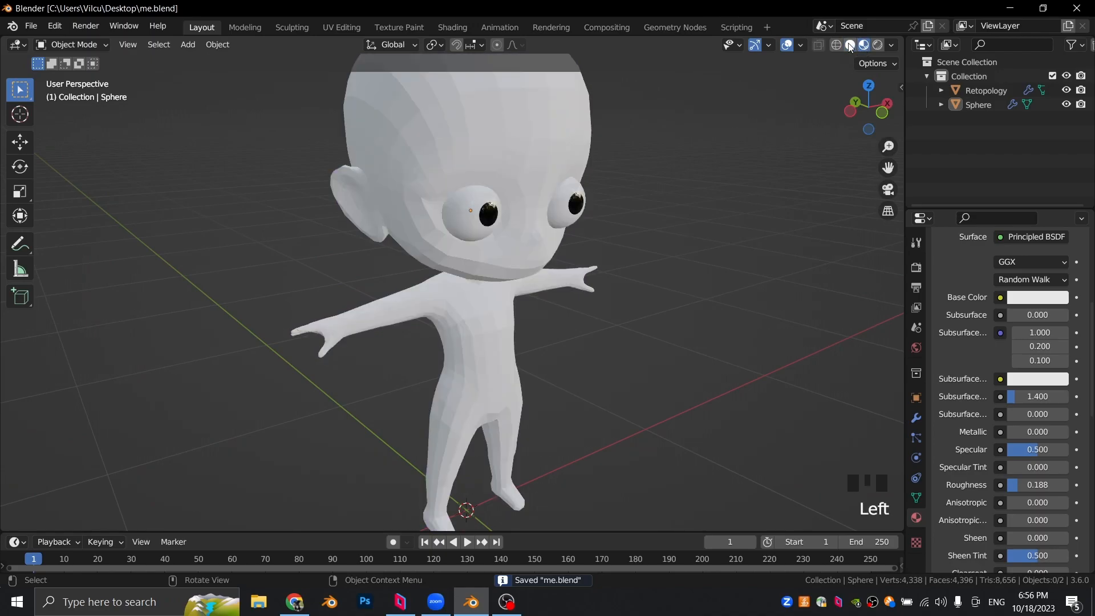
click(850, 45)
Step: Add a UV sphere and move it about 1.44 m along negative Y, in front of the character
scroll(558, 238, down, 3)
key(shift+a)
mouse_move(556, 238)
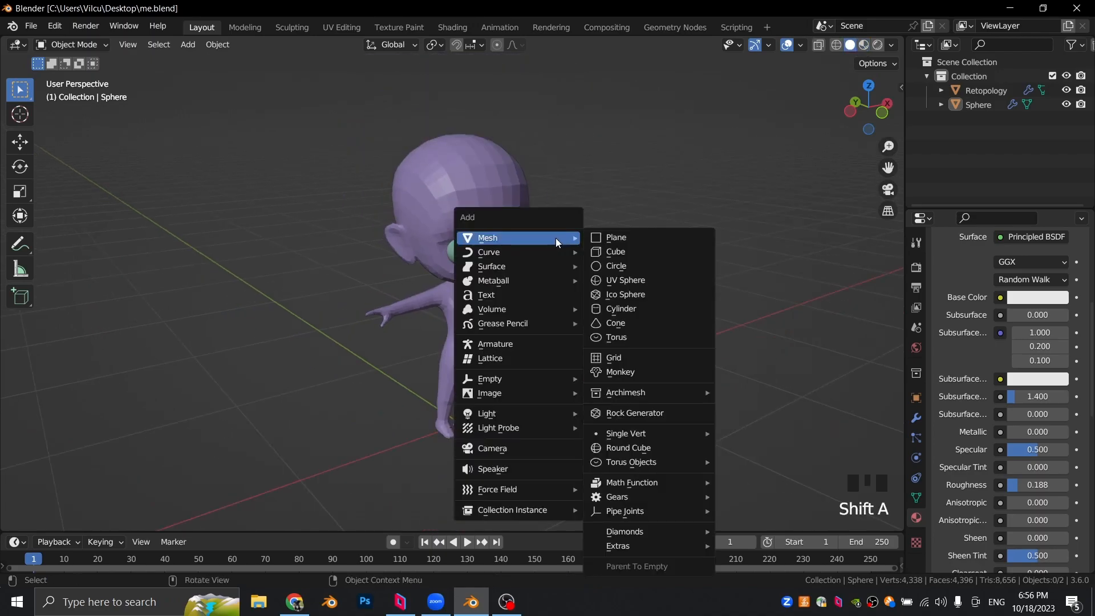
click(634, 286)
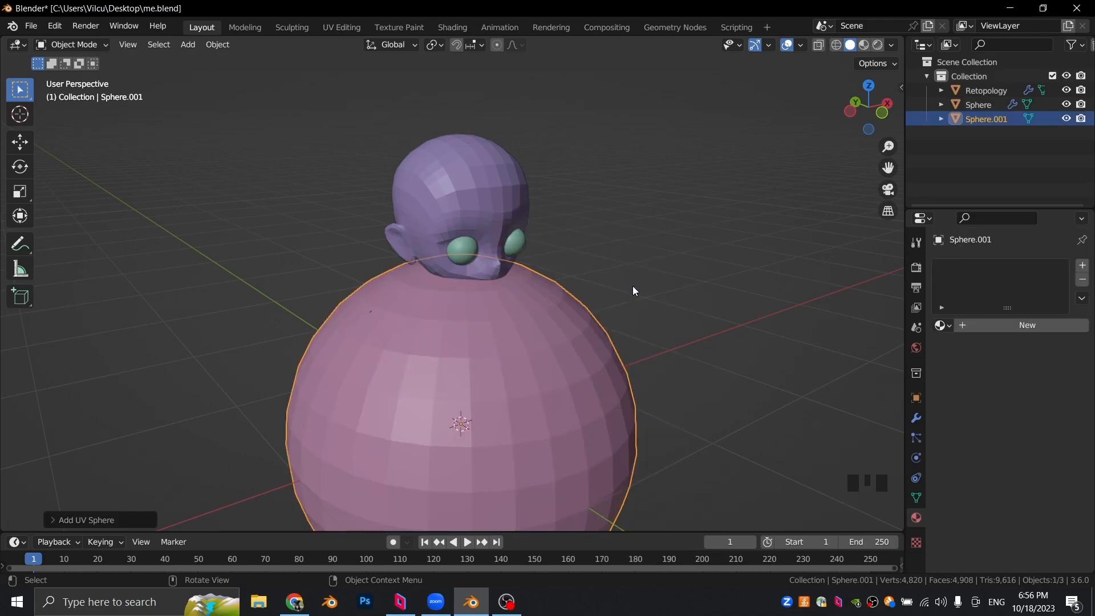
key(KP_7)
key(g)
key(y)
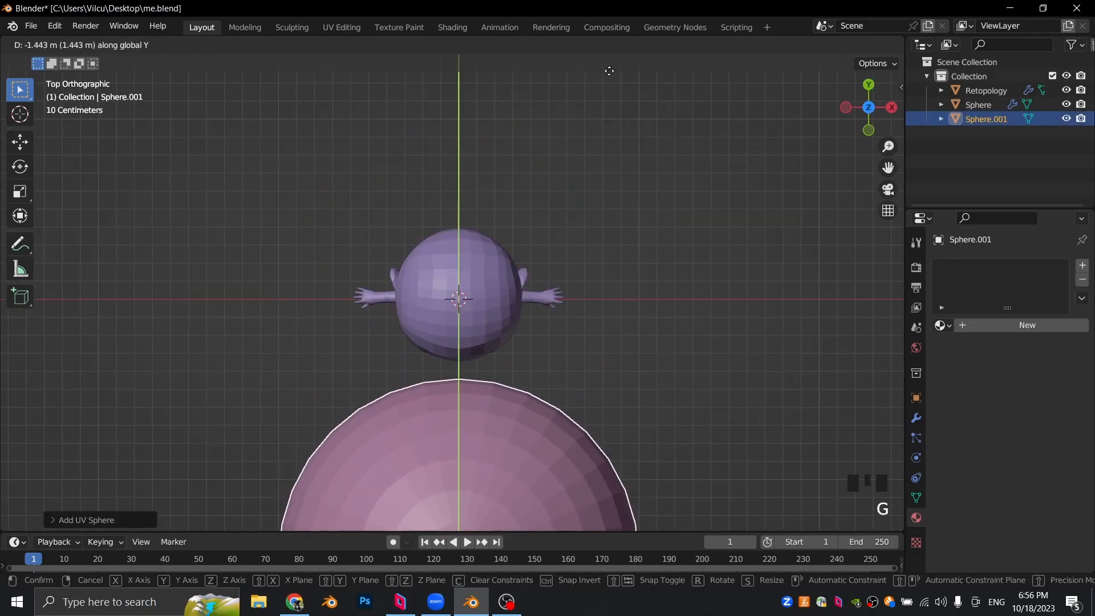
click(609, 70)
scroll(650, 300, down, 3)
middle_drag(650, 300, 738, 125)
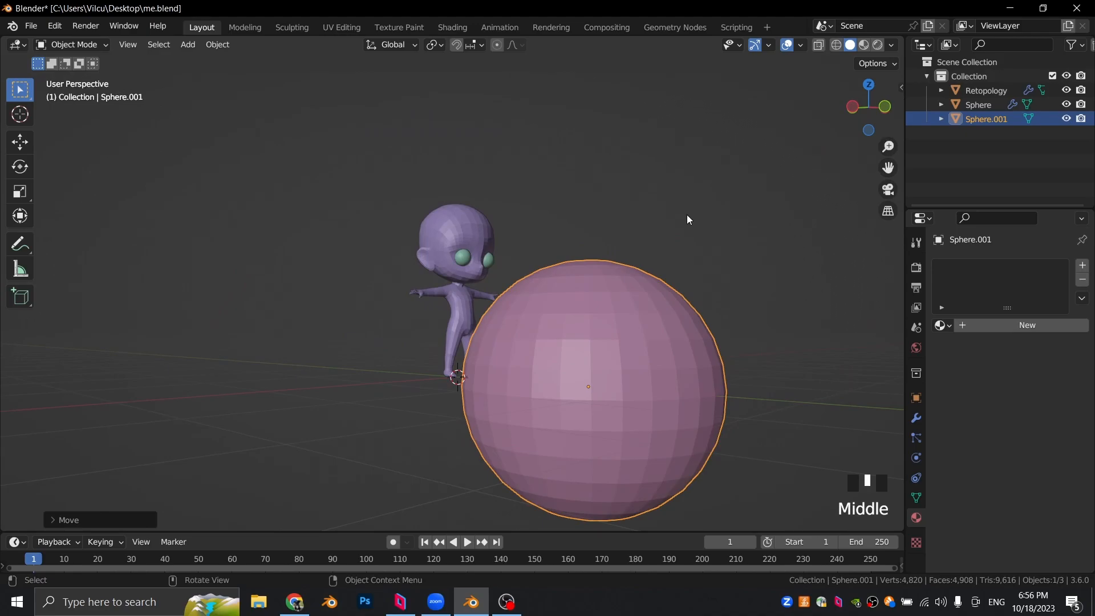
Step: Delete the sphere's lower faces beneath the first row under its equator, selecting them in wireframe from the front
key(KP_1)
scroll(687, 216, up, 2)
key(Tab)
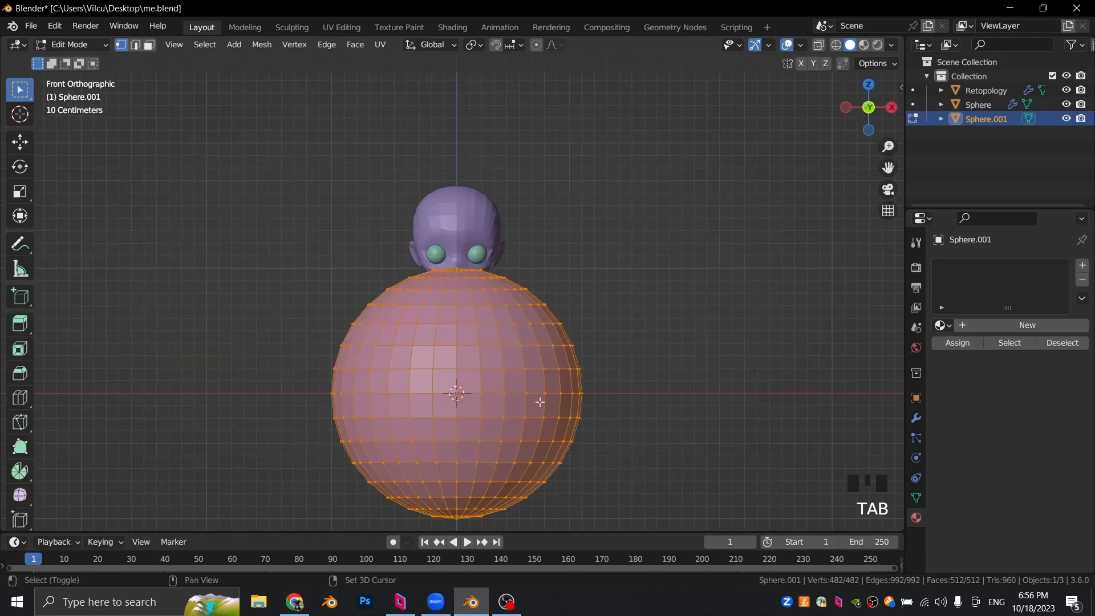
shift+middle_drag(540, 403, 526, 325)
key(shift+z)
scroll(331, 350, up, 2)
drag(261, 352, 715, 519)
key(x)
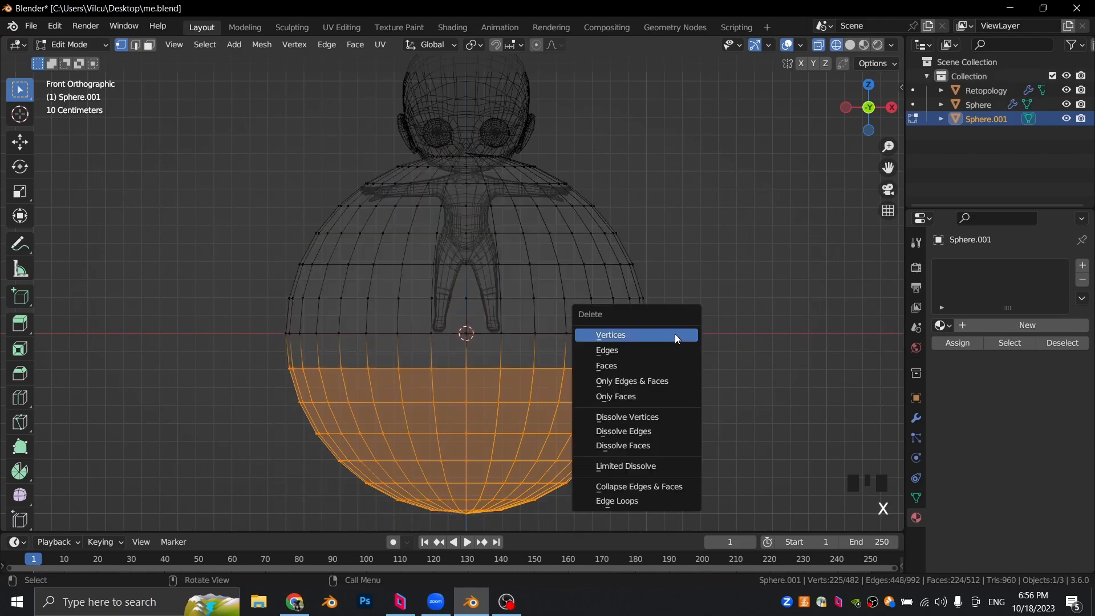
click(639, 361)
Step: Delete the remaining sphere geometry below the equator so only the upper dome is left, and return to solid shading
drag(254, 354, 708, 418)
key(x)
click(672, 389)
scroll(631, 337, down, 2)
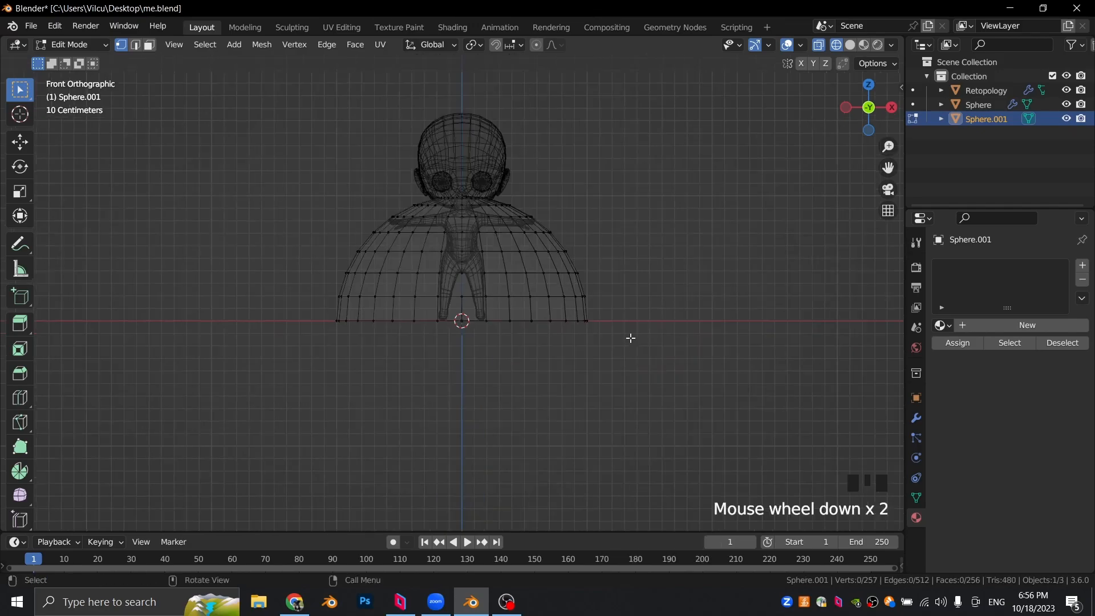
key(Tab)
middle_drag(631, 337, 650, 263)
key(shift+z)
middle_drag(703, 296, 749, 319)
Step: Scale the dome down to about the head's width and raise it about 1.4 m along Z to the crown
key(KP_3)
key(KP_1)
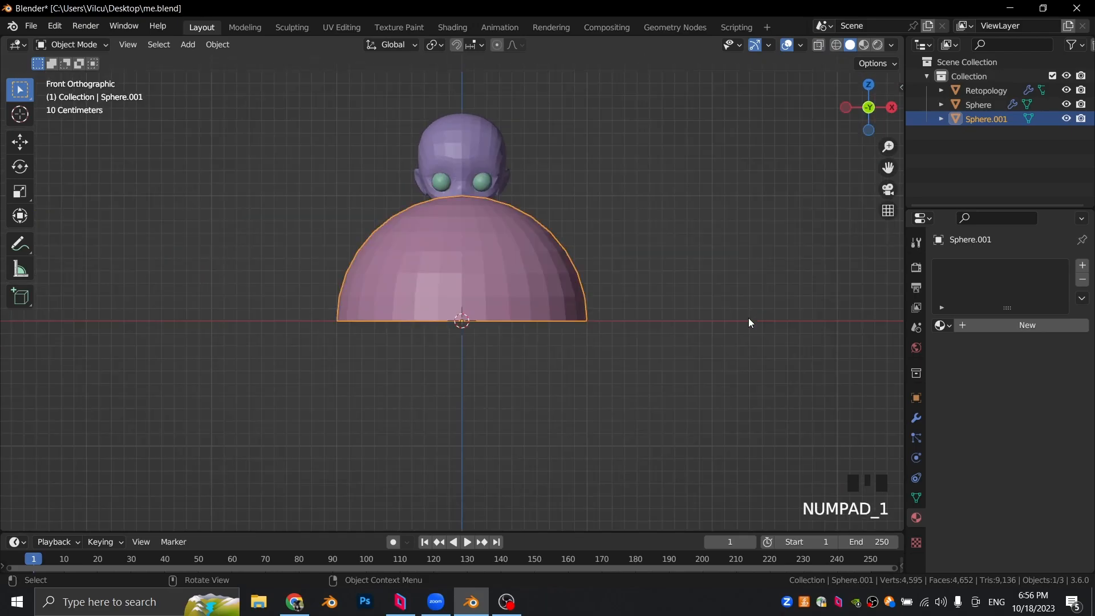
key(s)
click(551, 342)
key(g)
key(z)
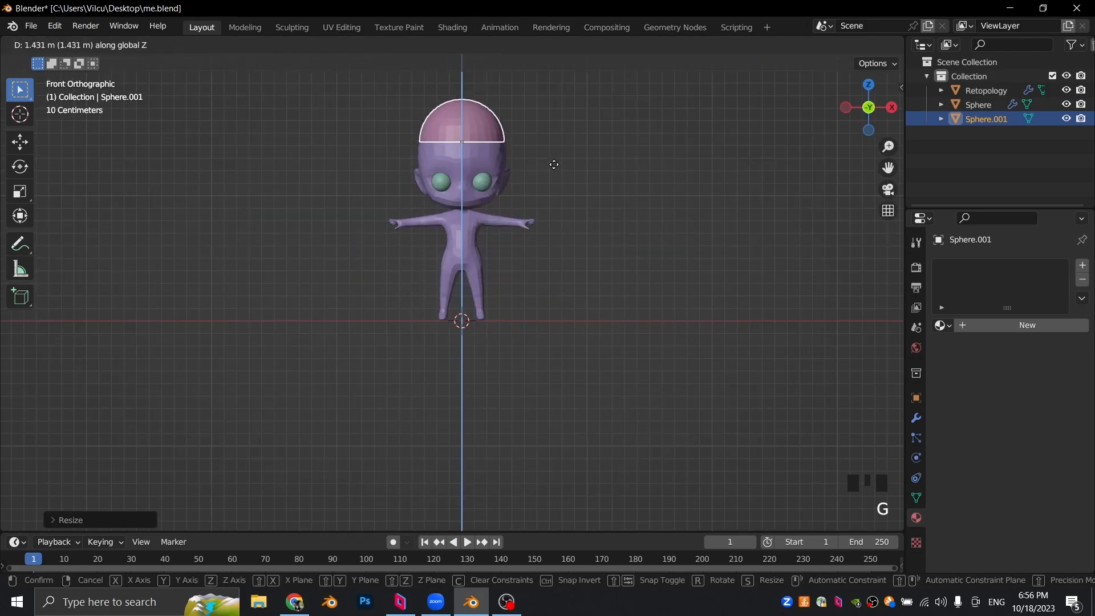
click(548, 167)
Step: Enlarge the dome slightly beyond the head's width and lower it a little along Z over the forehead
scroll(566, 126, up, 3)
shift+middle_drag(567, 125, 526, 344)
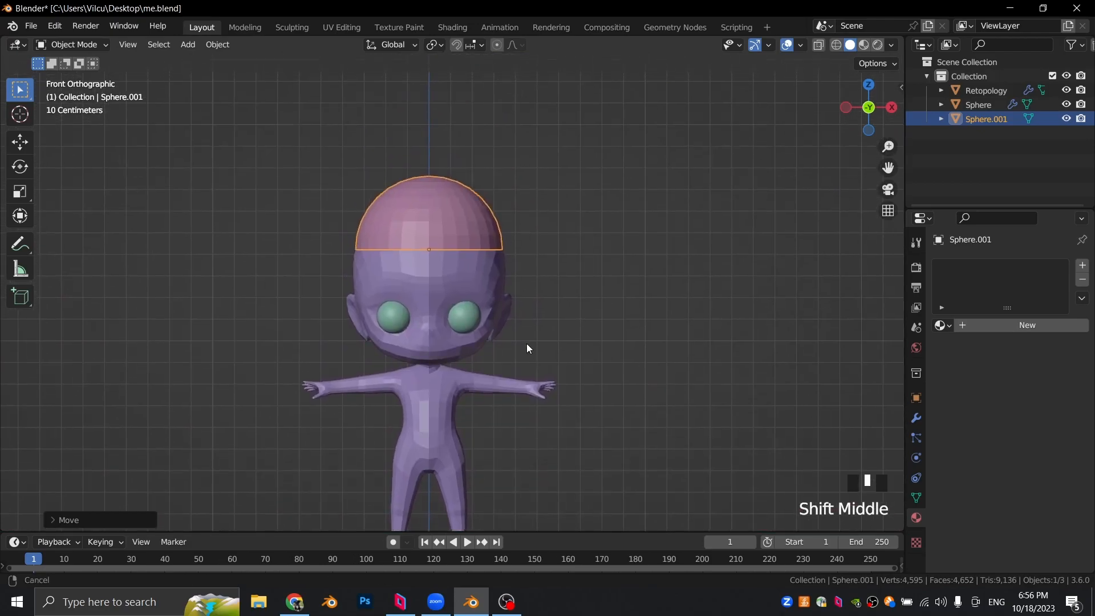
scroll(526, 200, up, 3)
key(s)
click(574, 197)
key(g)
key(z)
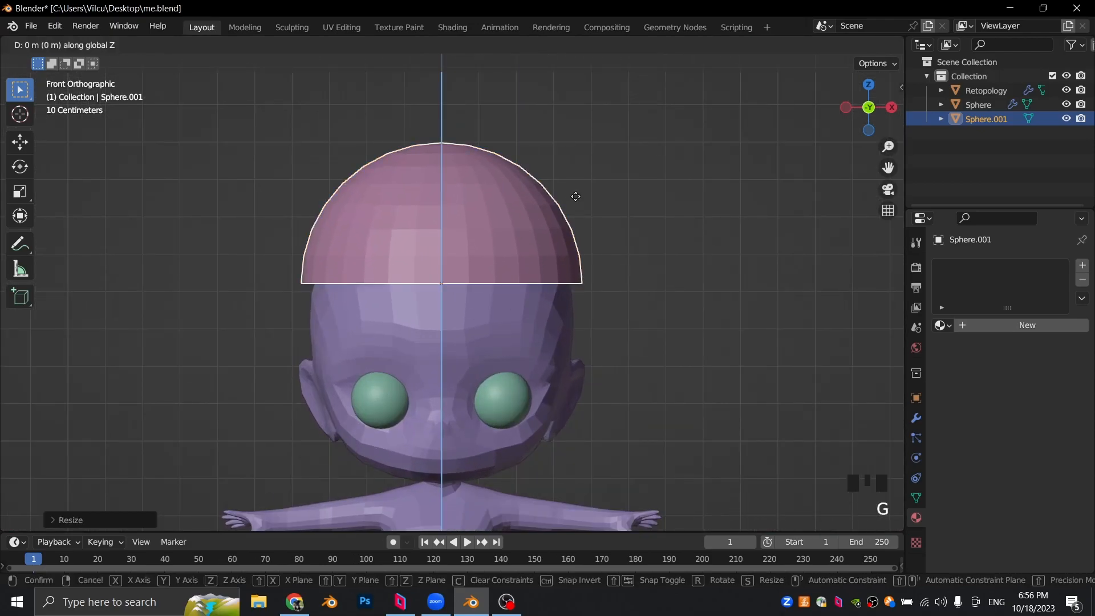
click(573, 207)
Step: Move the dome back along Y until it sits centred over the head in side view
key(KP_3)
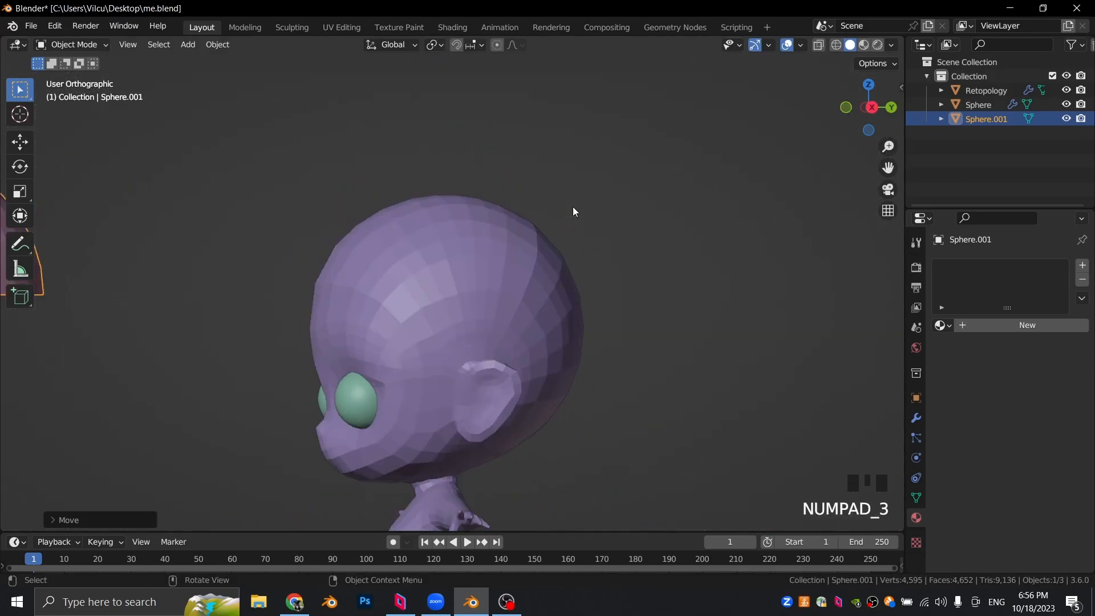
scroll(572, 207, down, 2)
key(g)
key(y)
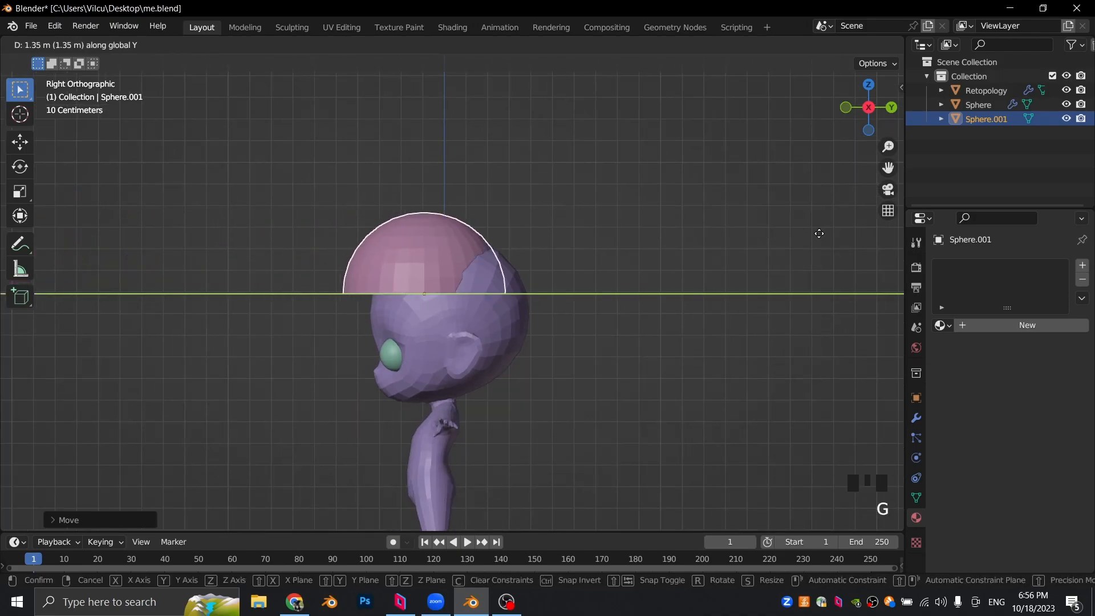
click(837, 234)
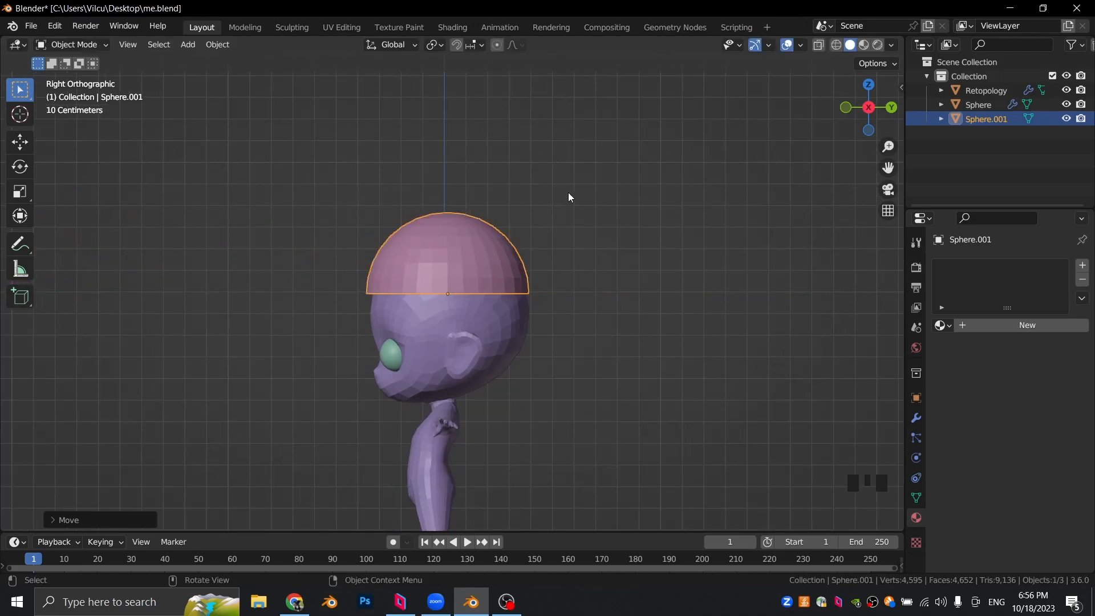
Step: Pull the dome's 12 front faces in the lowest row about 0.16 m forward along Y with proportional editing to shape a brim
key(KP_7)
key(Tab)
scroll(467, 316, up, 2)
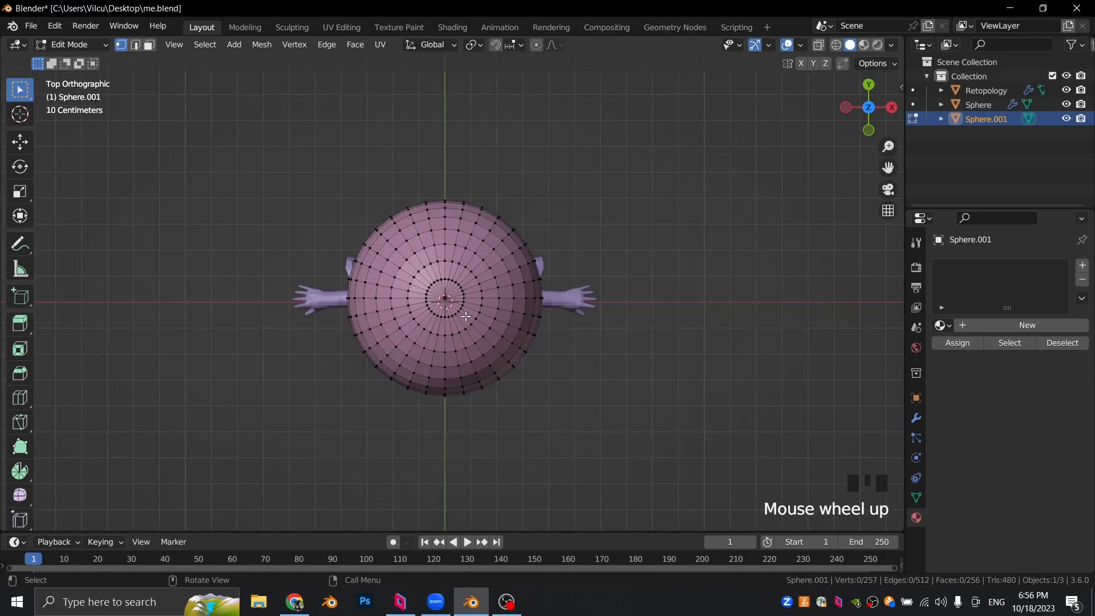
scroll(466, 316, up, 1)
middle_drag(452, 330, 457, 166)
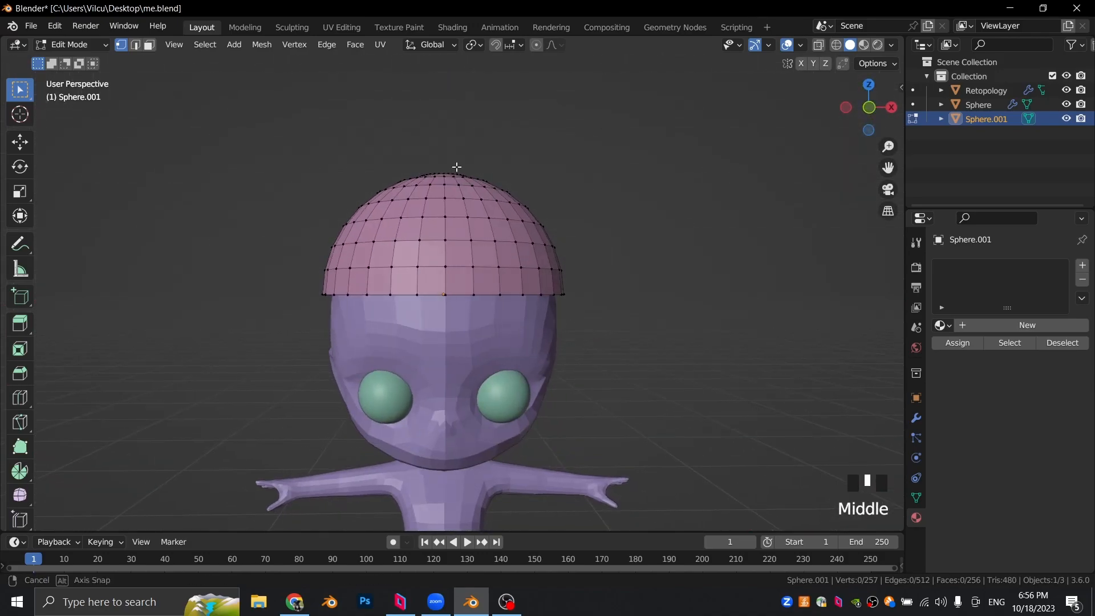
key(KP_1)
scroll(432, 278, up, 5)
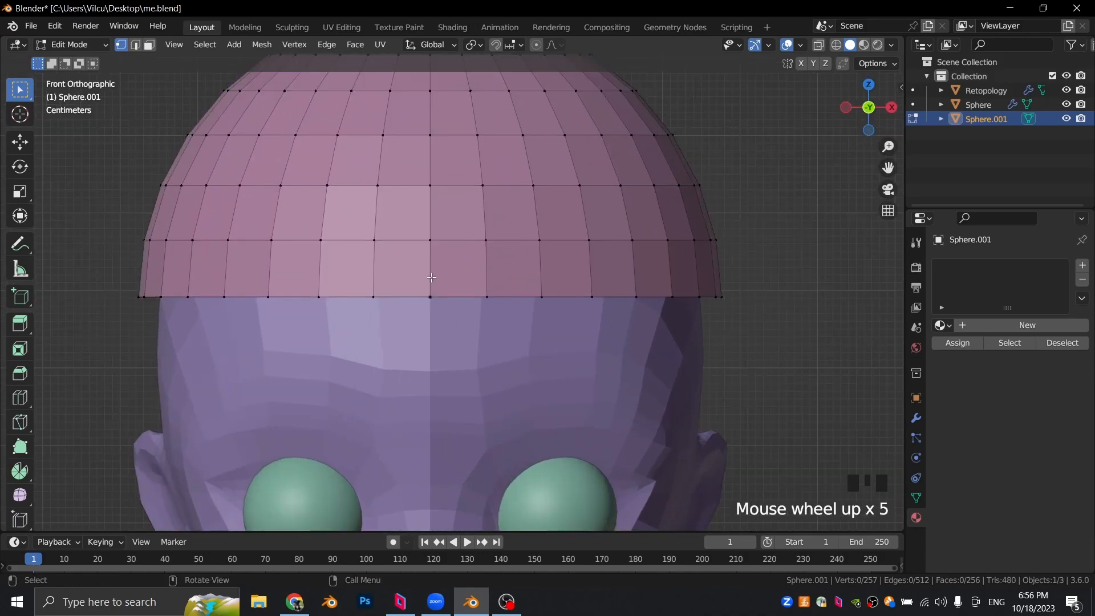
click(180, 262)
ctrl+click(678, 263)
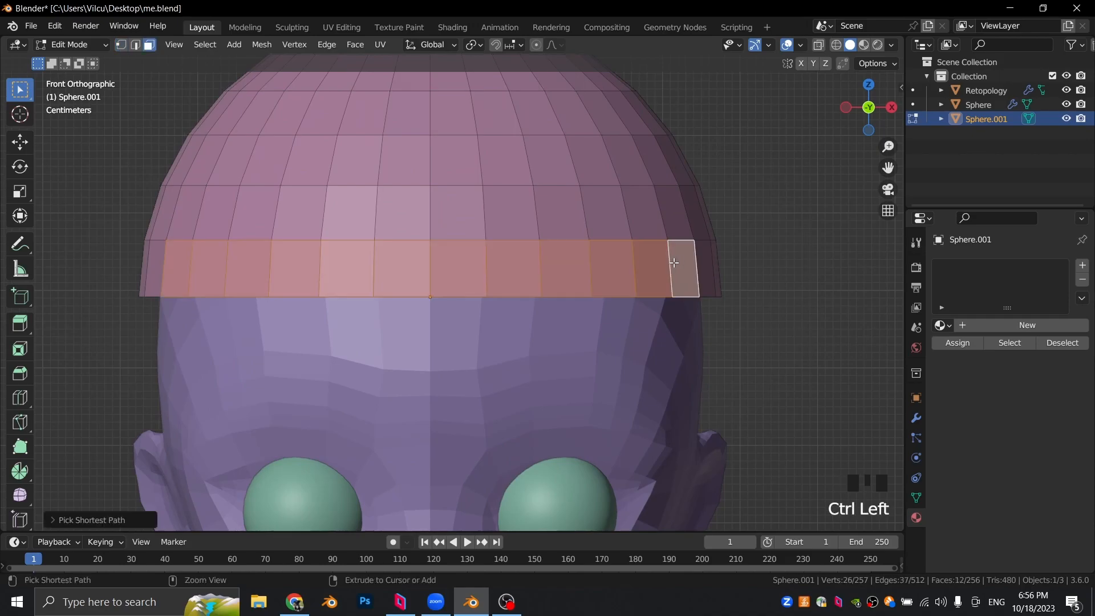
scroll(392, 222, down, 5)
click(537, 44)
scroll(479, 198, down, 3)
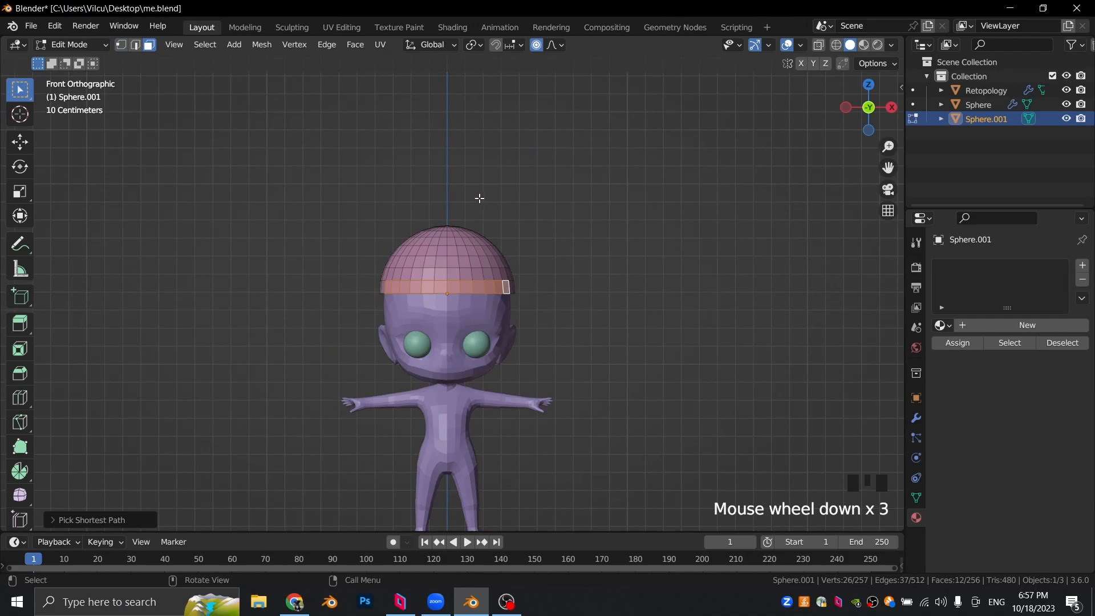
middle_drag(479, 198, 550, 247)
key(g)
key(y)
scroll(559, 262, up, 8)
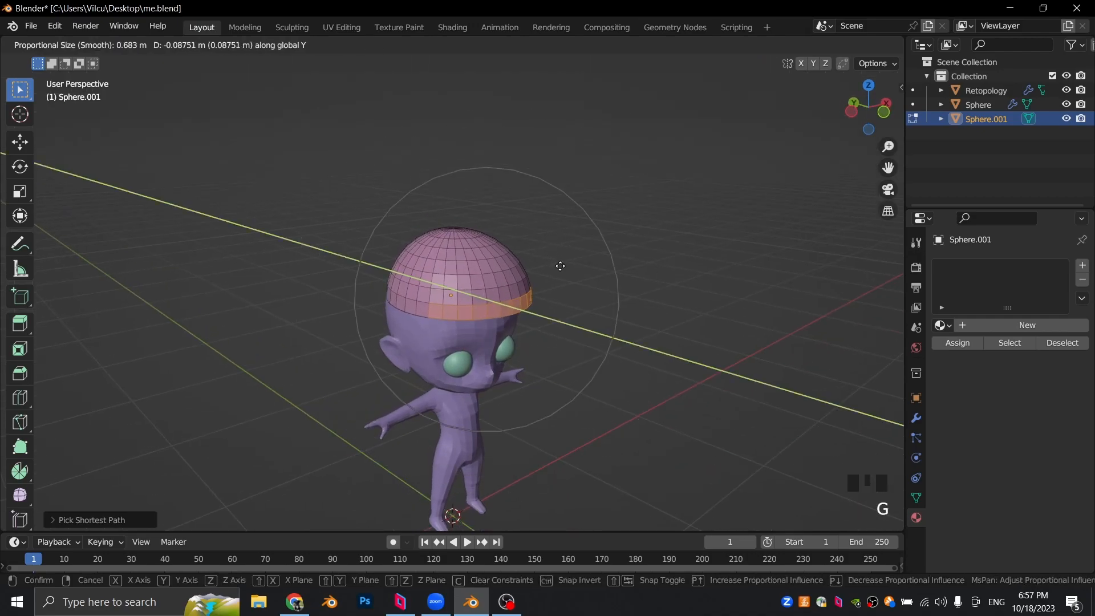
scroll(568, 269, up, 6)
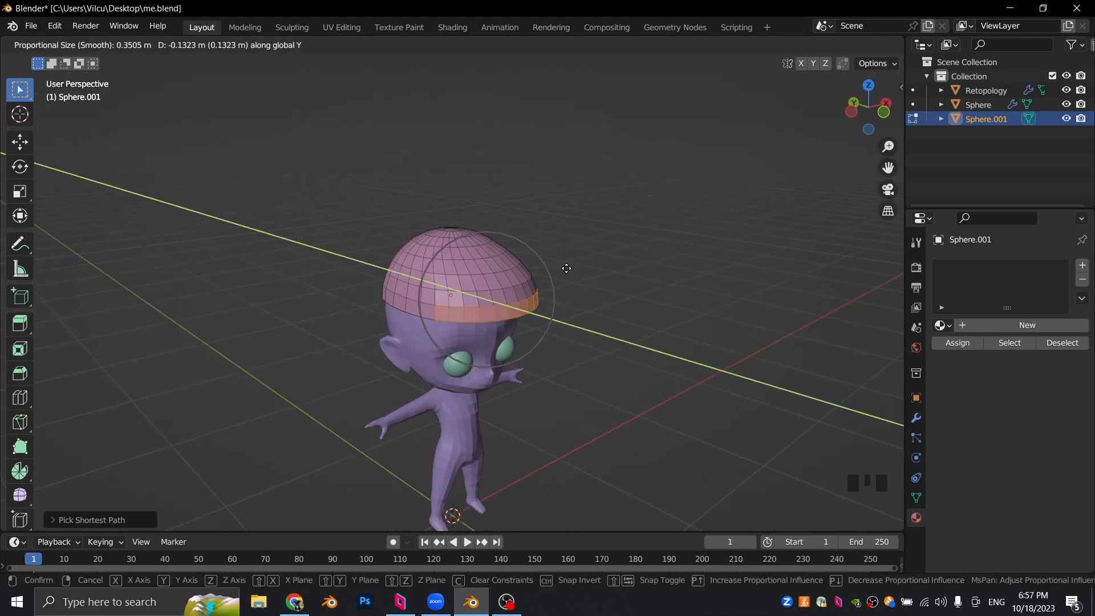
scroll(571, 268, down, 1)
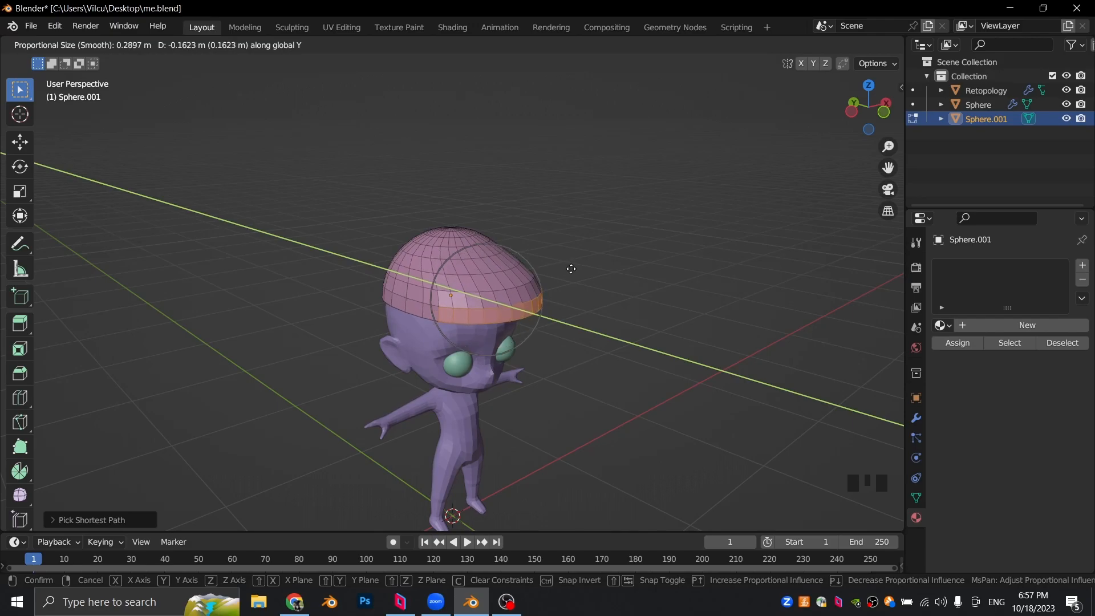
click(571, 269)
middle_drag(572, 267, 645, 242)
key(Tab)
Step: Add a Solidify modifier to the cap with a thickness of 0.04 m and an offset of 1.0
scroll(614, 234, up, 3)
click(663, 225)
scroll(662, 234, down, 2)
click(502, 245)
scroll(502, 245, up, 3)
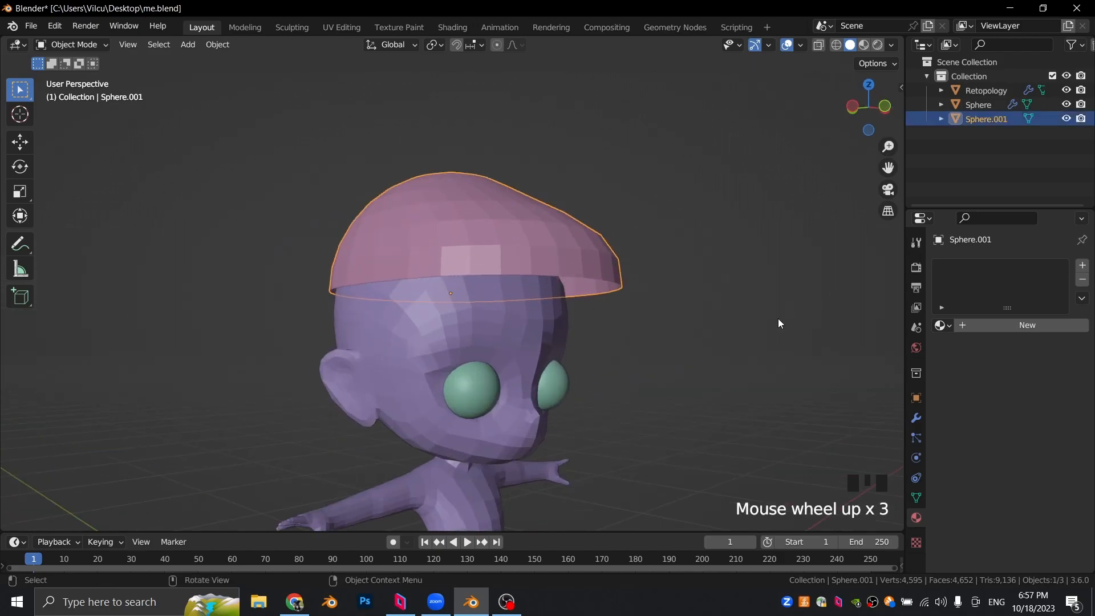
click(917, 418)
click(979, 266)
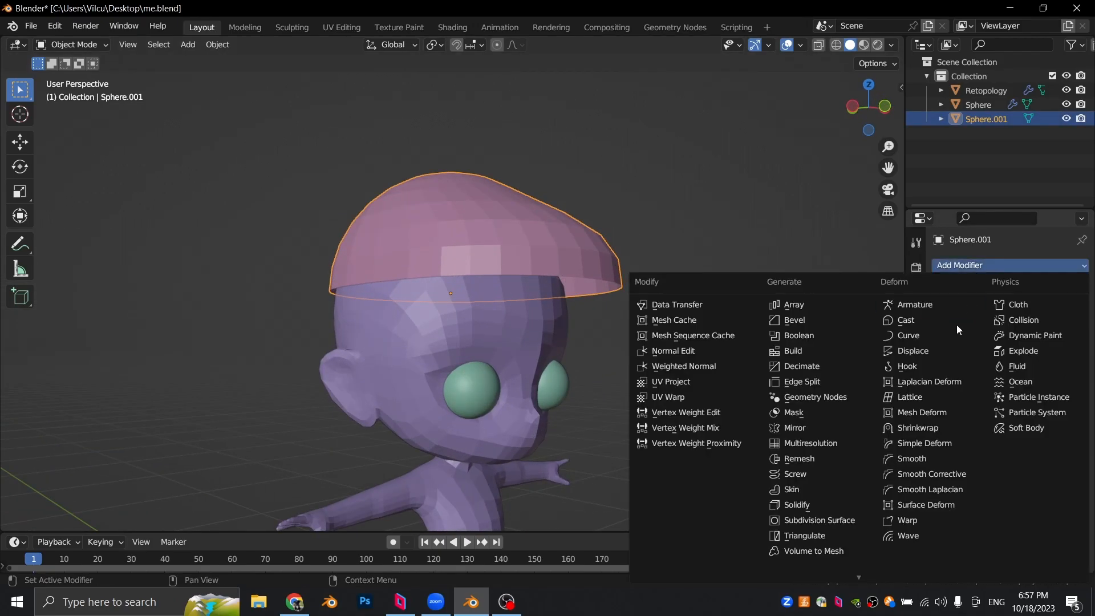
click(827, 505)
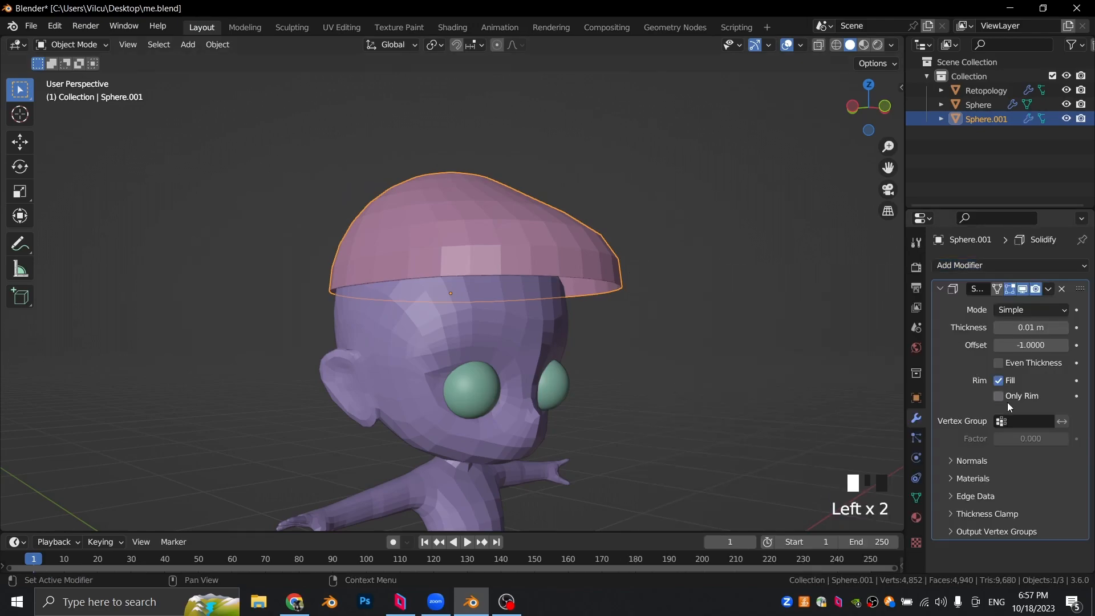
drag(1022, 346, 1033, 328)
middle_drag(743, 274, 552, 289)
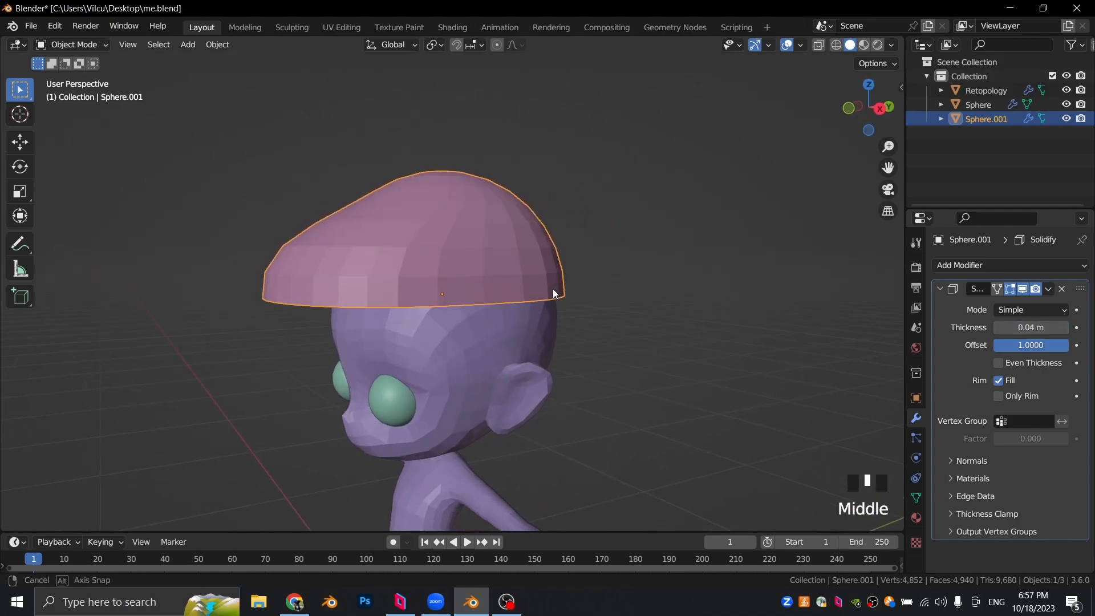
middle_drag(452, 255, 672, 310)
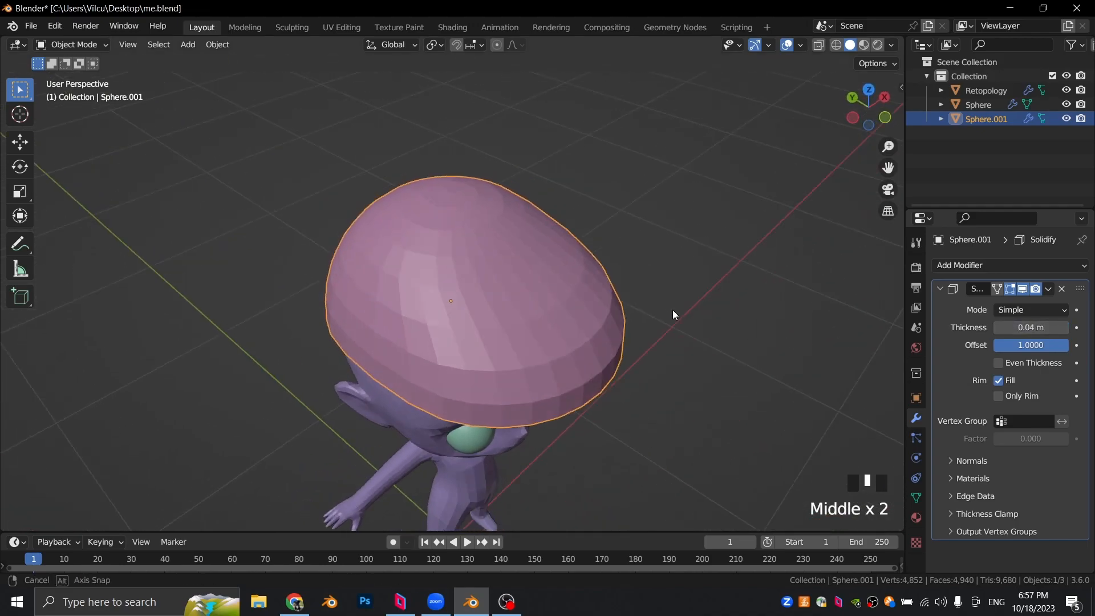
Step: Set the cap's Solidify offset to -1.0
key(Tab)
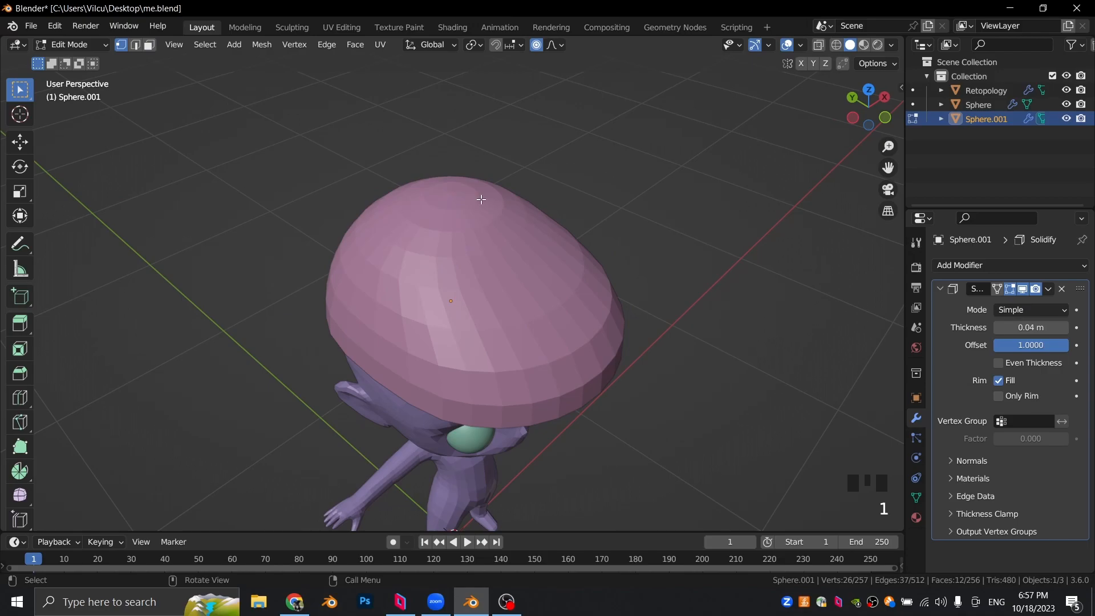
drag(1012, 350, 987, 350)
key(Tab)
Step: Adjust the cap's height on the head with two moves along Z
middle_drag(828, 285, 677, 244)
key(g)
key(z)
click(711, 187)
key(g)
key(z)
click(767, 255)
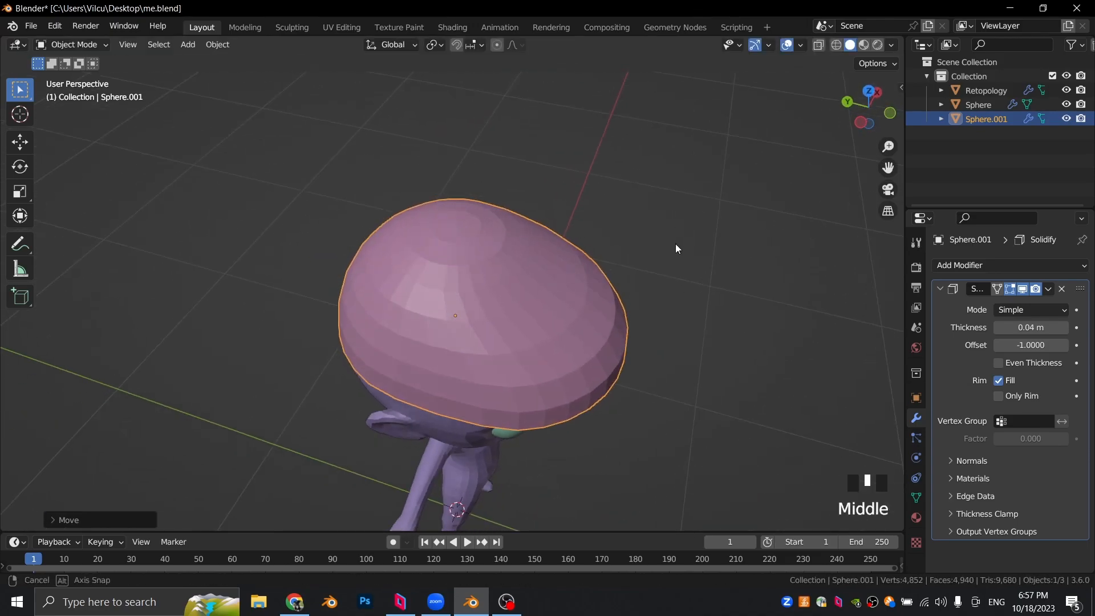
Step: Sink the cap's top centre vertex about 0.06 m along Z with proportional editing at a size of about 0.2 m
key(Tab)
key(1)
click(455, 224)
key(g)
key(z)
scroll(660, 222, up, 2)
scroll(658, 221, up, 3)
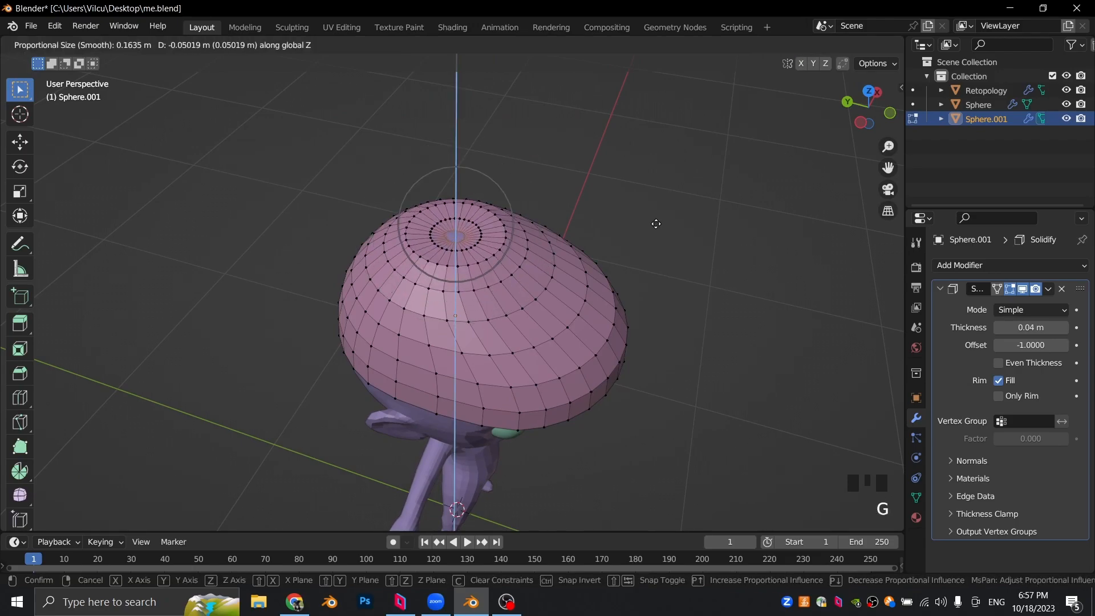
scroll(657, 224, down, 1)
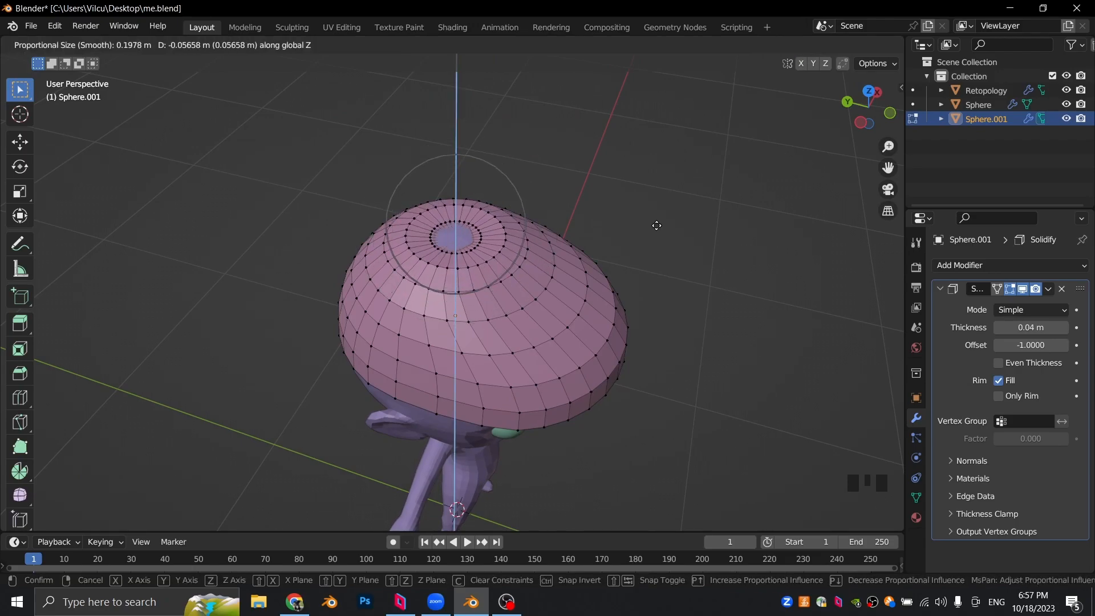
click(657, 226)
Step: Raise the whole cap about 0.03 m along Z
key(Tab)
key(g)
key(z)
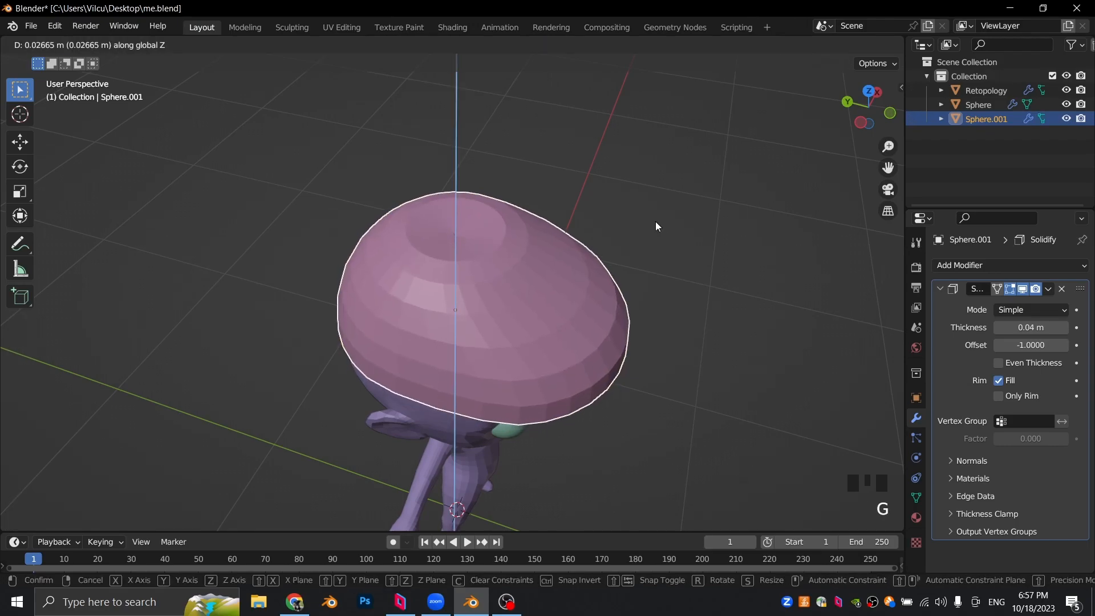
click(656, 223)
click(750, 365)
Step: Bevel the edge loop around the cap's flattened top with 2 segments at a width of about 0.095 m
middle_drag(751, 365, 452, 337)
key(Tab)
scroll(411, 201, up, 2)
key(2)
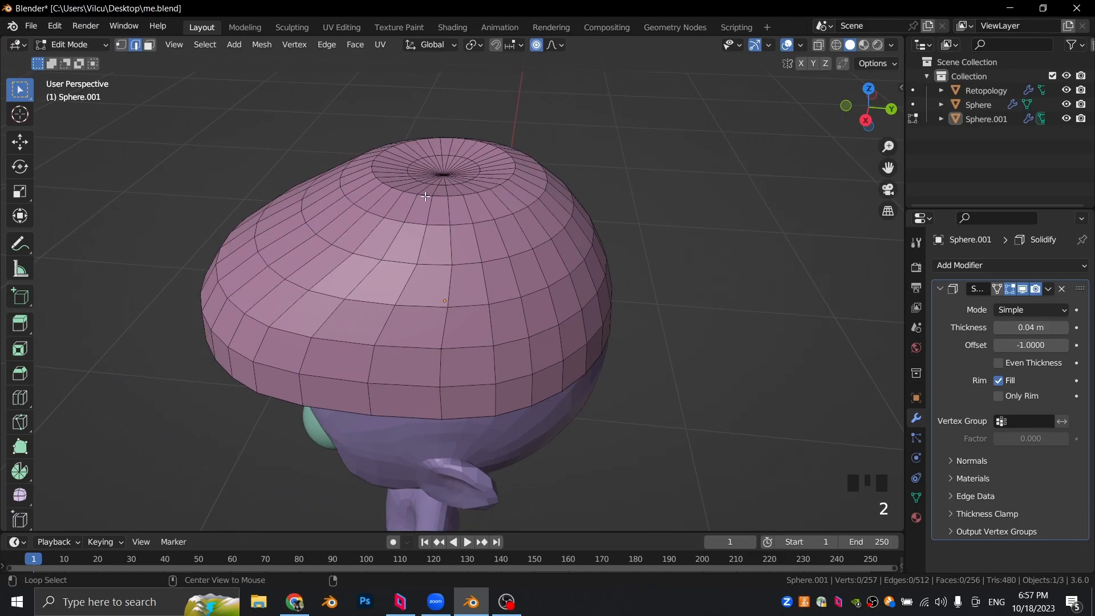
shift+middle_drag(428, 195, 640, 178)
key(ctrl+b)
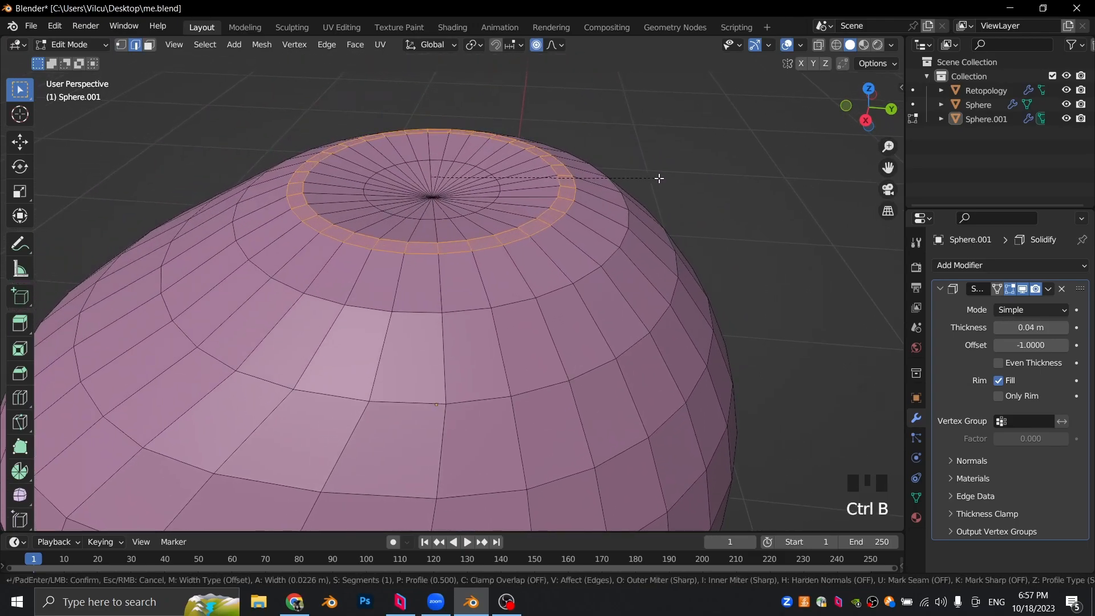
click(687, 178)
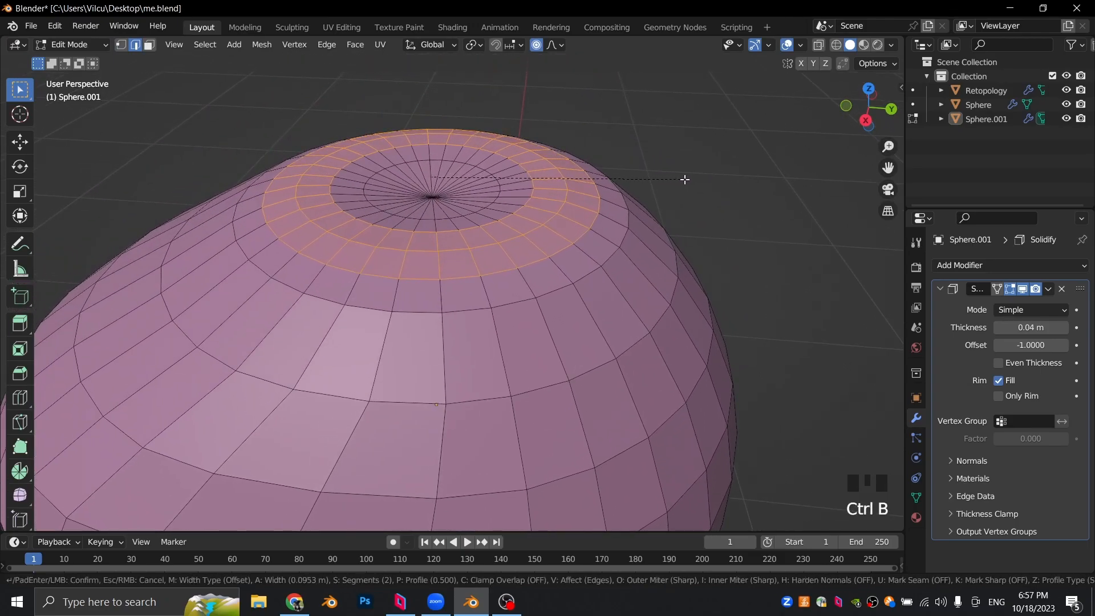
Step: Save the file and check the cap on the head from the front and the side
key(Tab)
scroll(678, 279, down, 5)
middle_drag(677, 279, 779, 196)
scroll(717, 264, up, 3)
key(KP_1)
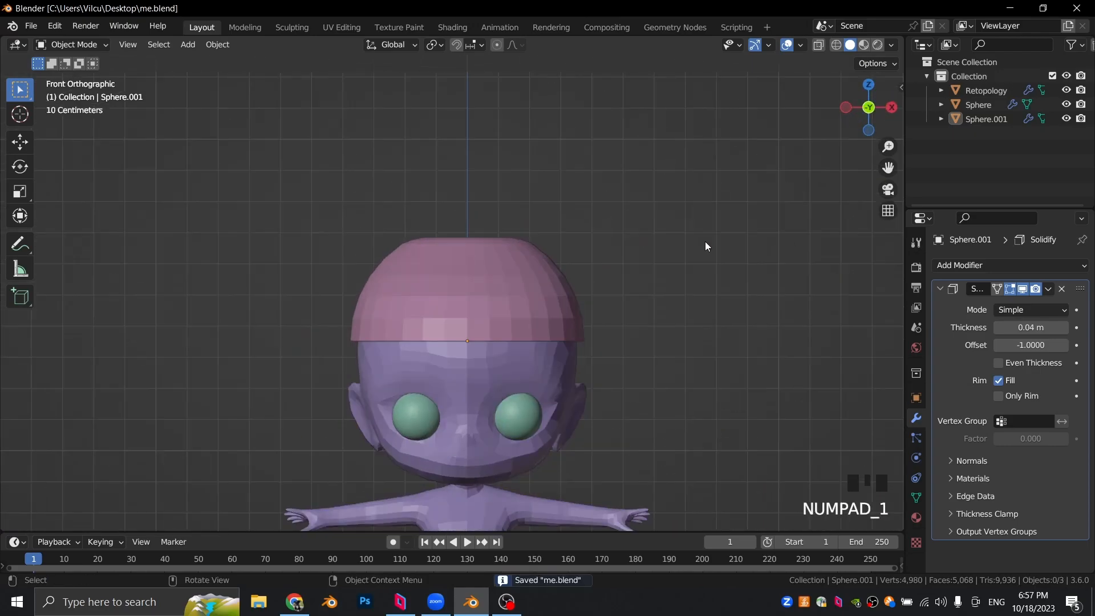
key(KP_3)
key(KP_1)
Step: Add a Subdivision Surface modifier to the cap and shade it smooth
scroll(635, 312, up, 4)
middle_drag(634, 313, 672, 132)
click(672, 132)
scroll(677, 172, down, 6)
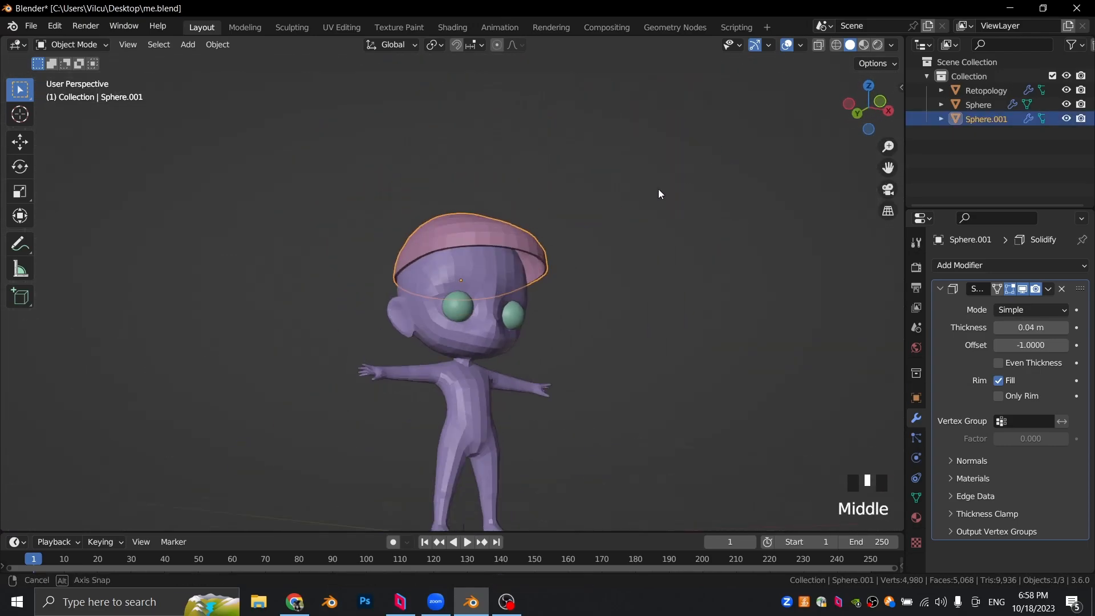
scroll(677, 172, up, 3)
click(991, 264)
click(804, 455)
scroll(706, 309, up, 2)
middle_drag(707, 310, 622, 132)
right_click(593, 130)
click(594, 130)
scroll(714, 229, down, 3)
click(714, 230)
Step: Pull the cap's rear rim about 0.02 m along Y with proportional editing at a size of about 0.39 m
middle_drag(714, 229, 451, 237)
click(452, 237)
scroll(511, 256, up, 2)
key(ctrl+KP_1)
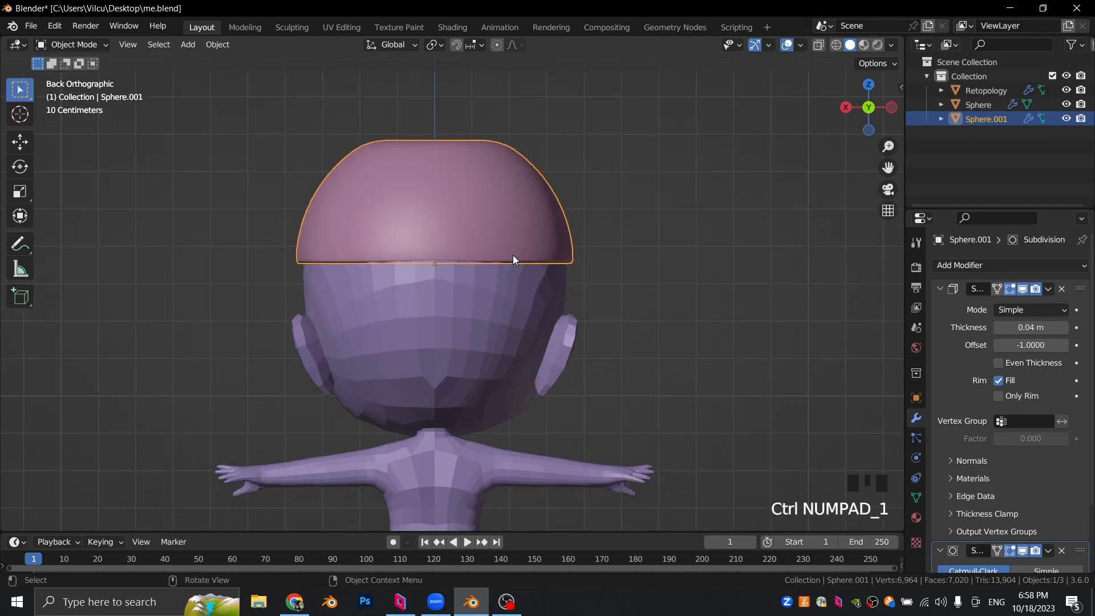
scroll(507, 260, up, 2)
key(Tab)
scroll(437, 247, down, 3)
middle_drag(443, 230, 593, 269)
key(g)
key(y)
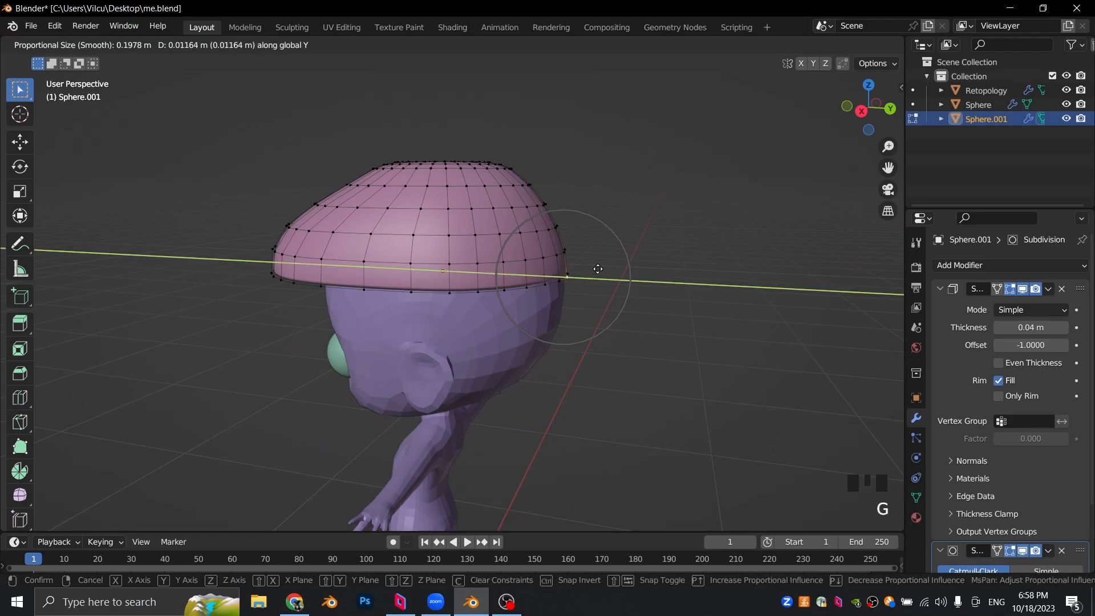
scroll(598, 269, down, 4)
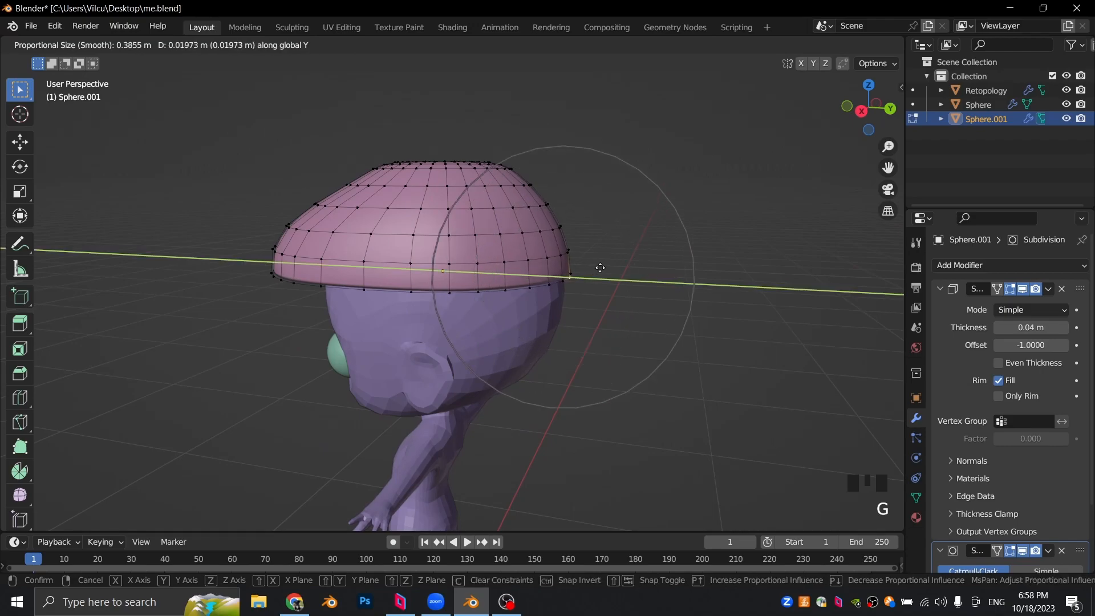
click(600, 268)
key(Tab)
click(595, 281)
Step: Add a Subdivision Surface modifier to the character's body and shade it smooth
middle_drag(594, 281, 123, 281)
shift+middle_drag(485, 268, 626, 184)
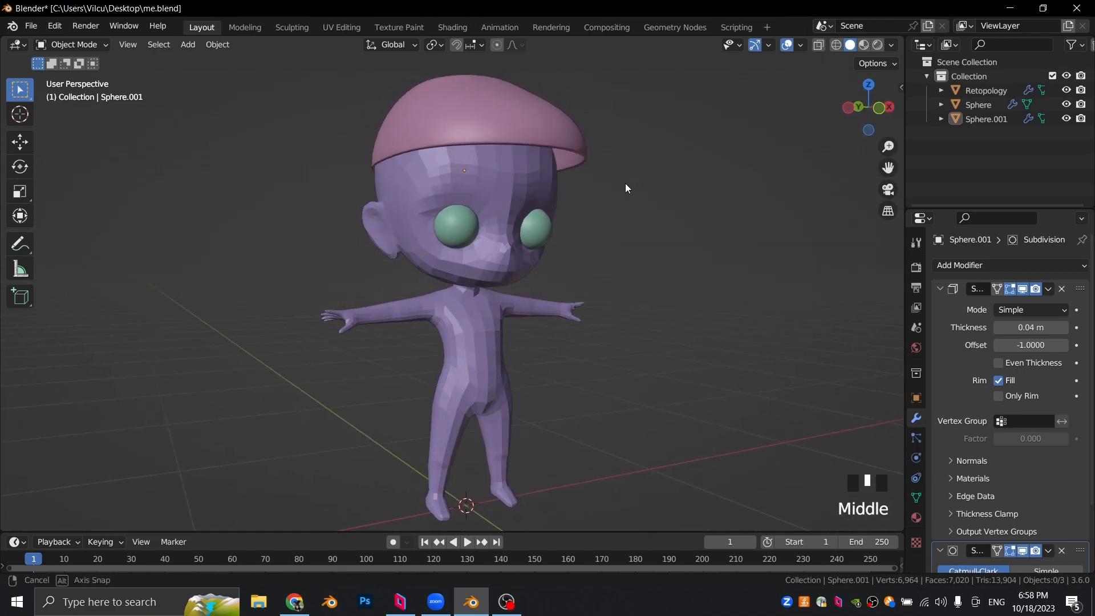
click(494, 174)
scroll(636, 268, up, 1)
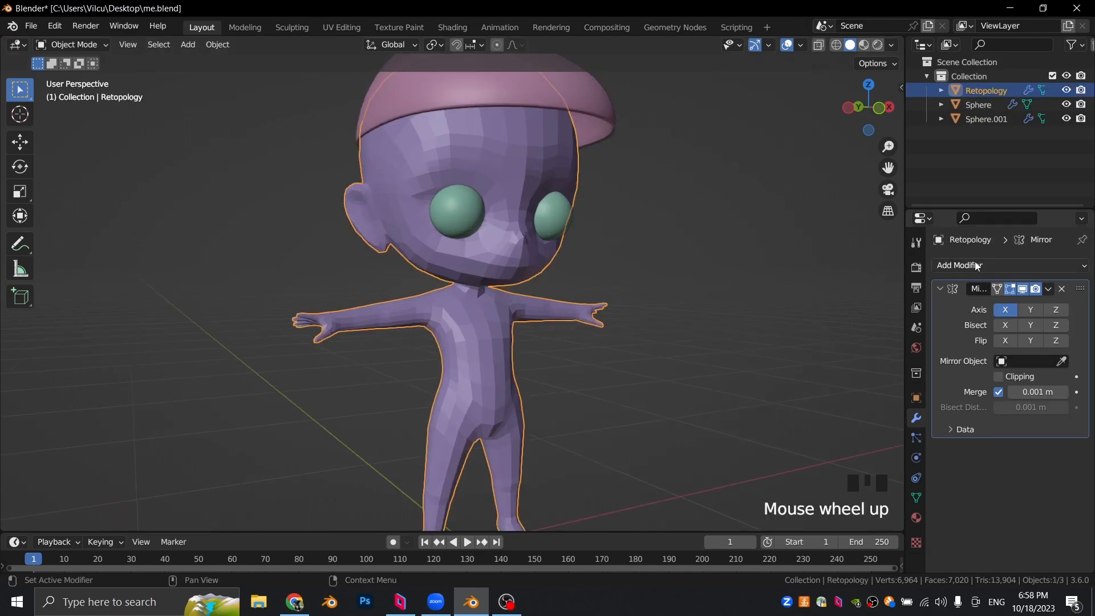
click(976, 265)
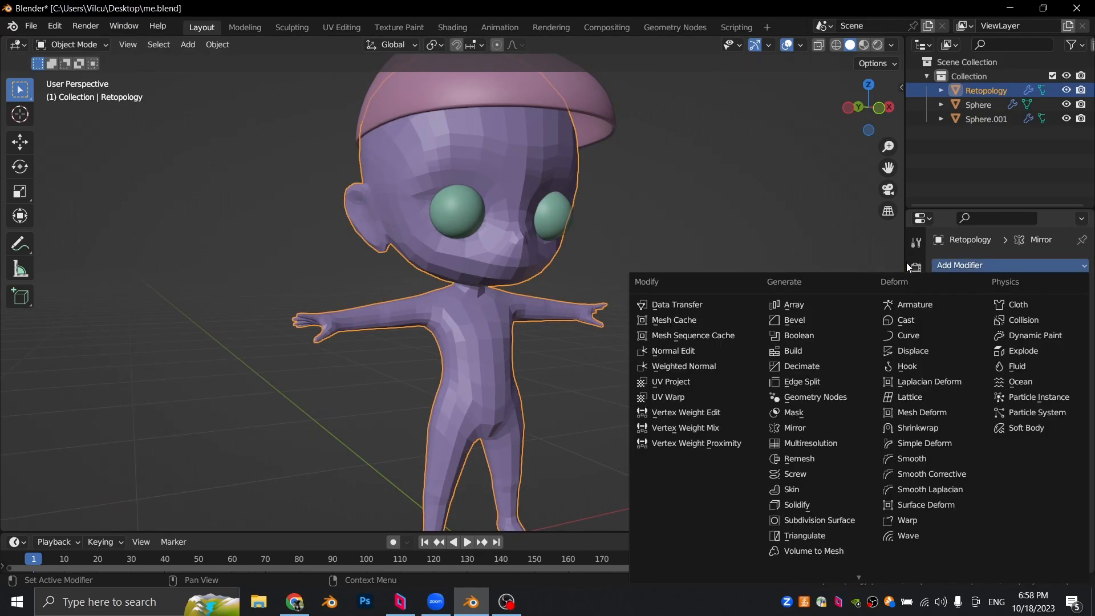
click(799, 520)
middle_drag(750, 317, 552, 309)
right_click(492, 304)
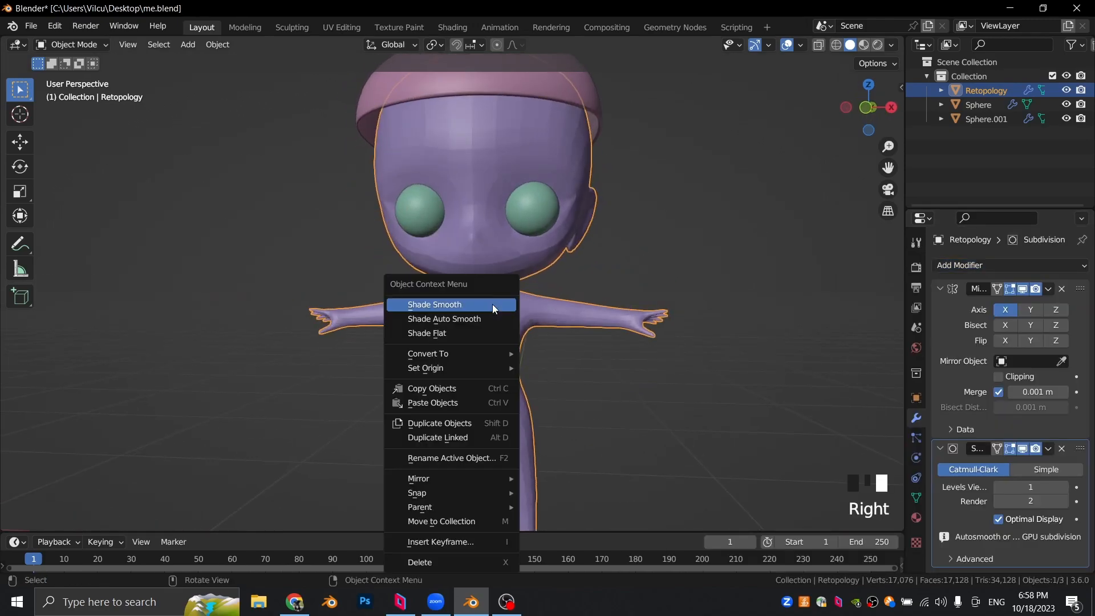
click(470, 306)
Step: Extrude the row of three faces at the mouth about 0.03 m into the head
click(520, 222)
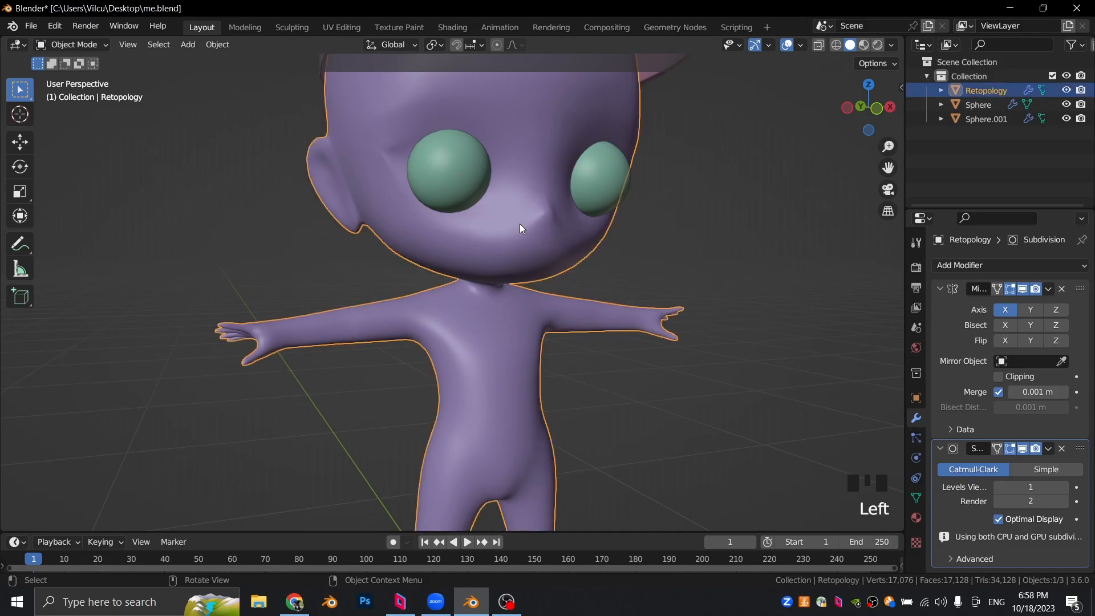
key(Tab)
scroll(522, 221, up, 2)
mouse_move(540, 222)
middle_down()
mouse_move(572, 218)
mouse_move(553, 220)
middle_up()
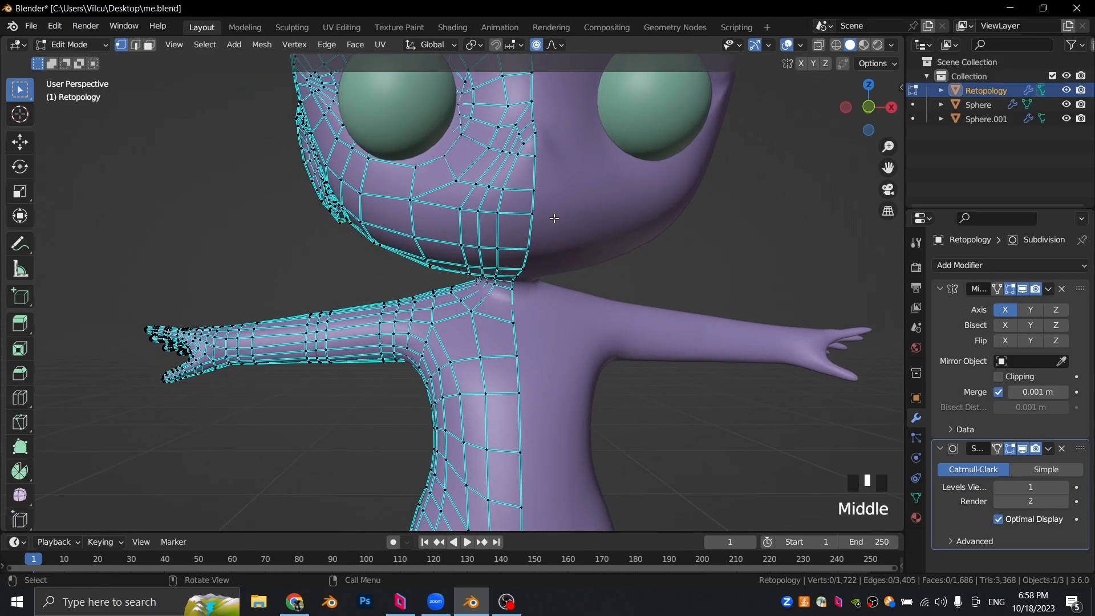
key(KP_1)
scroll(554, 218, up, 2)
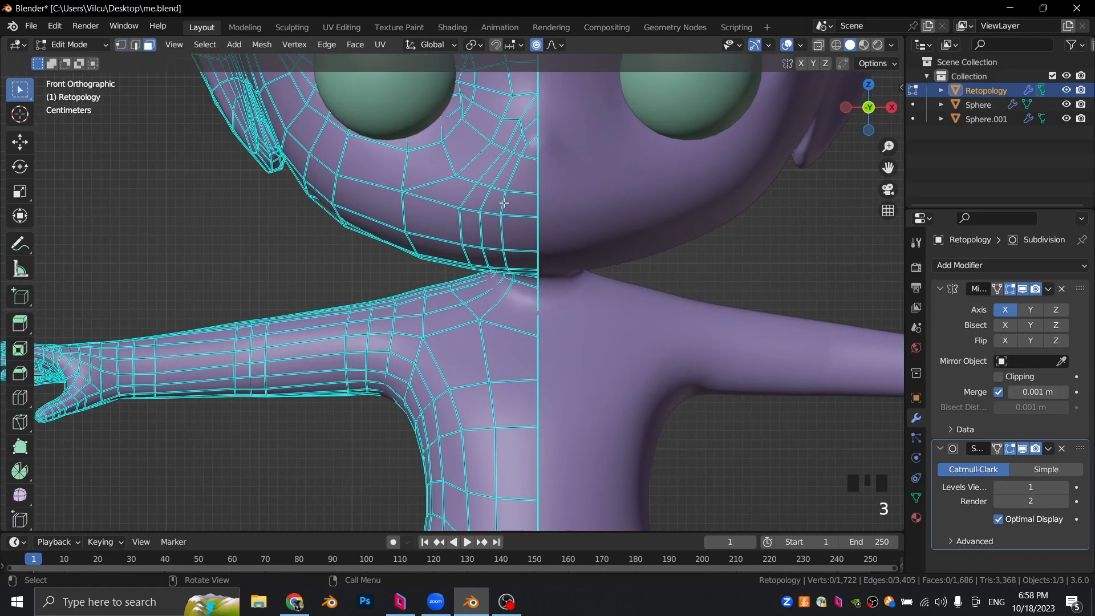
shift+click(477, 196)
scroll(477, 196, down, 3)
middle_drag(479, 195, 596, 226)
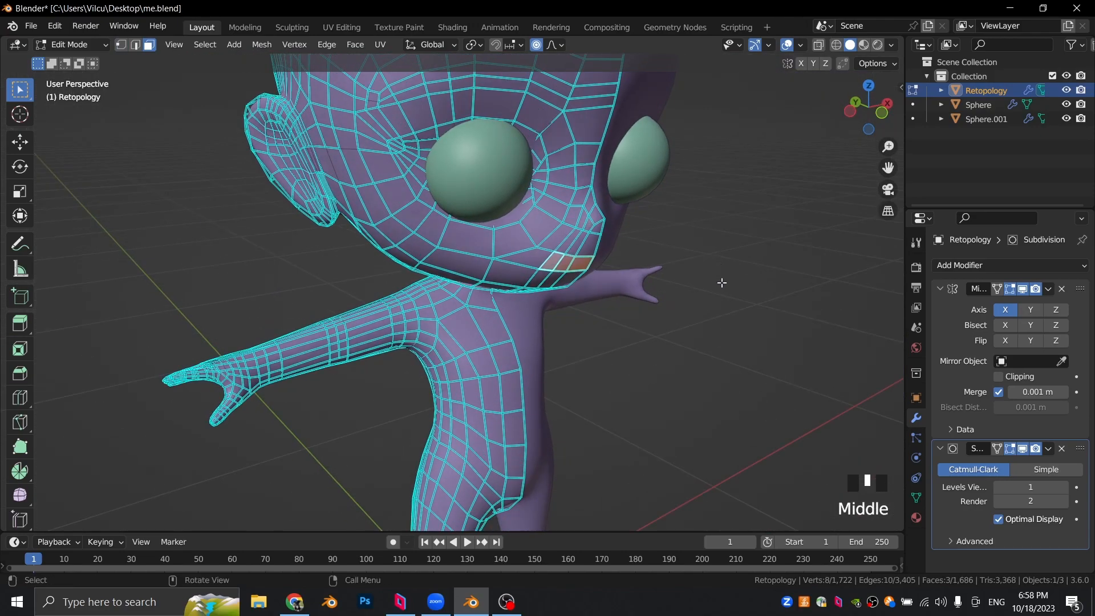
key(shift+z)
scroll(719, 283, up, 2)
key(shift+z)
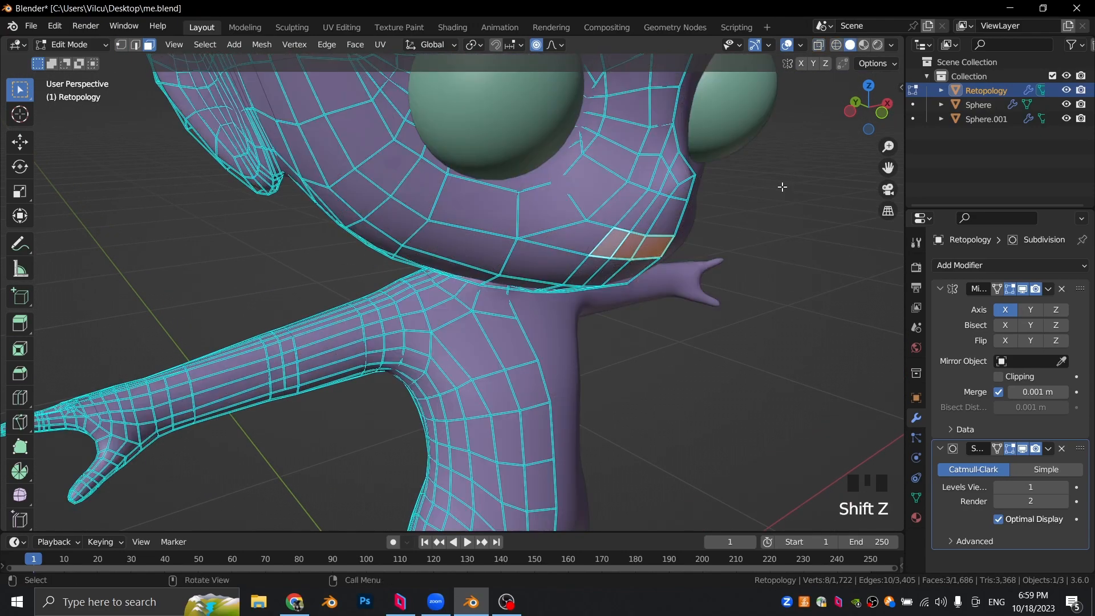
key(e)
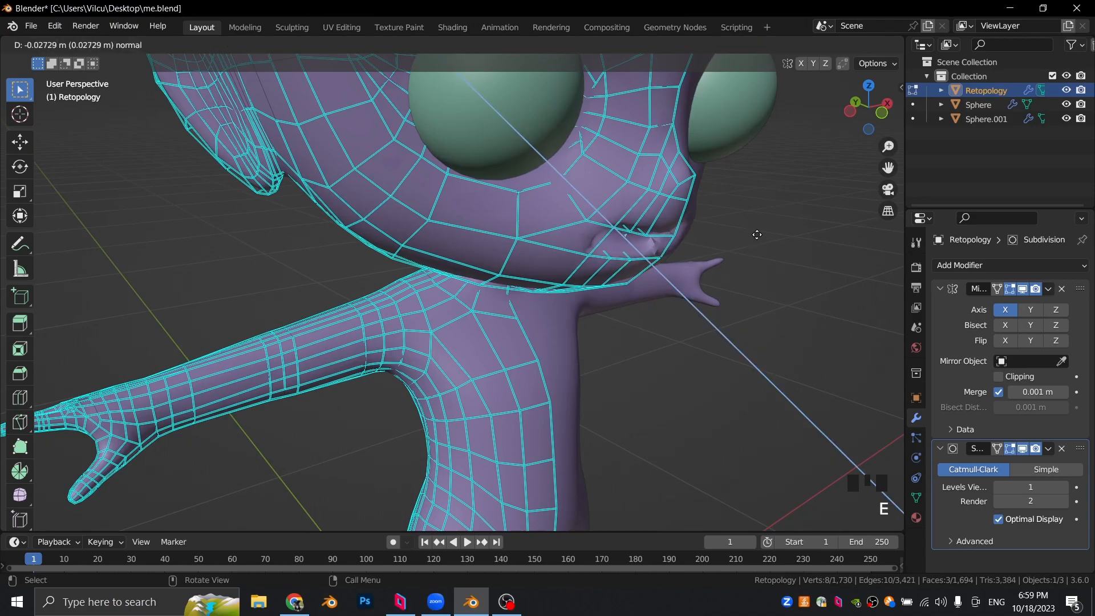
click(755, 229)
key(Tab)
Step: Delete the edge at the mouth's centre seam to remove the inner wall face
middle_drag(756, 227, 709, 206)
key(x)
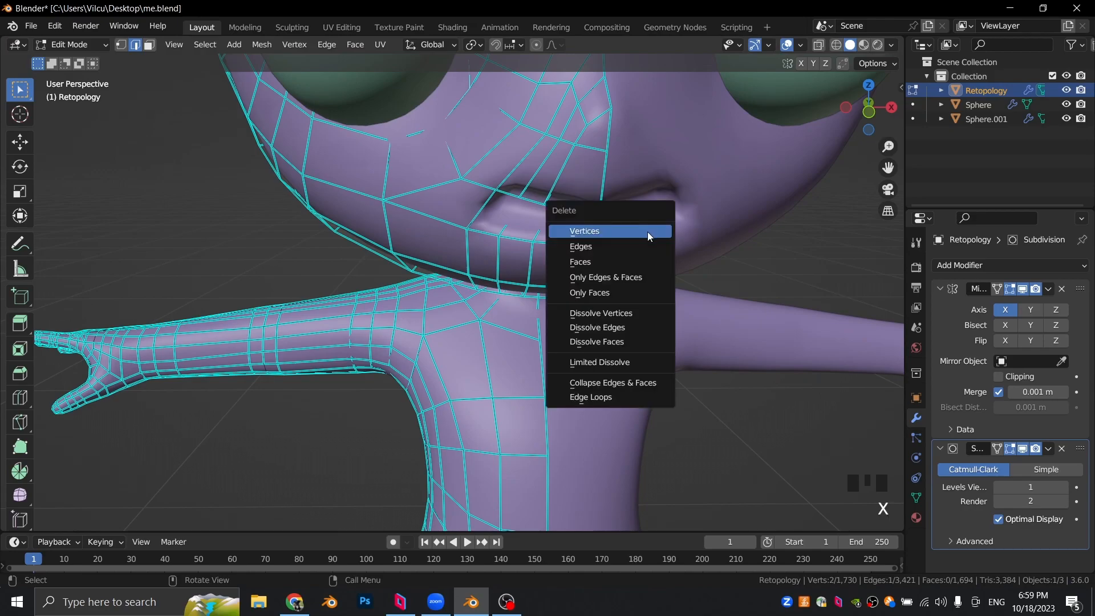
click(620, 245)
middle_drag(620, 246, 460, 181)
key(Tab)
scroll(423, 213, up, 3)
key(Tab)
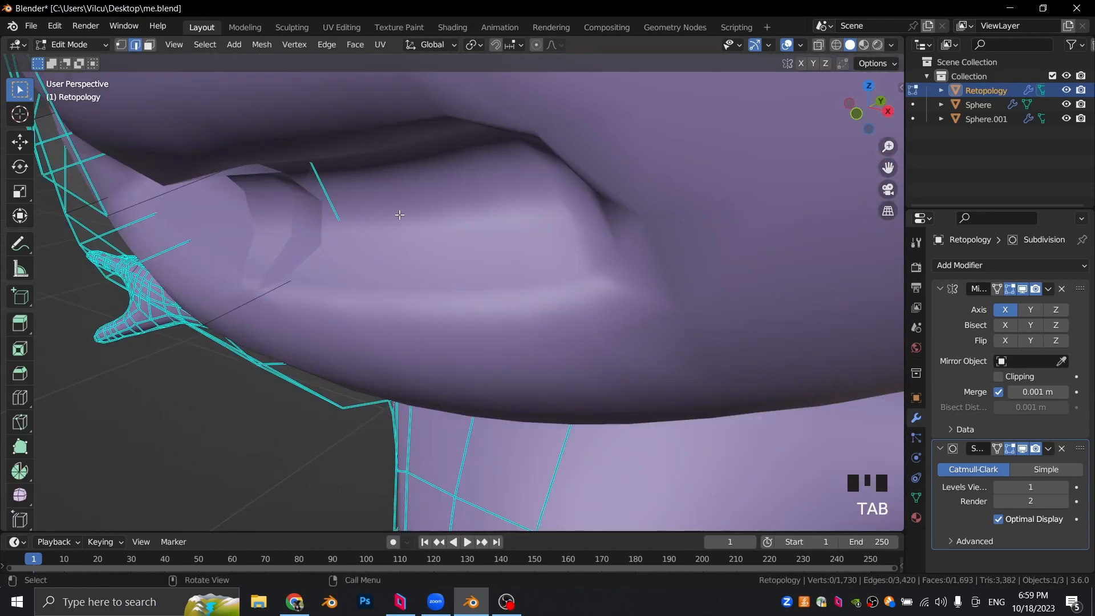
Step: Enable Clipping on the body's Mirror modifier and move the mouth's stray inner edge about 0.04 m onto the centre line
scroll(398, 206, down, 2)
key(KP_1)
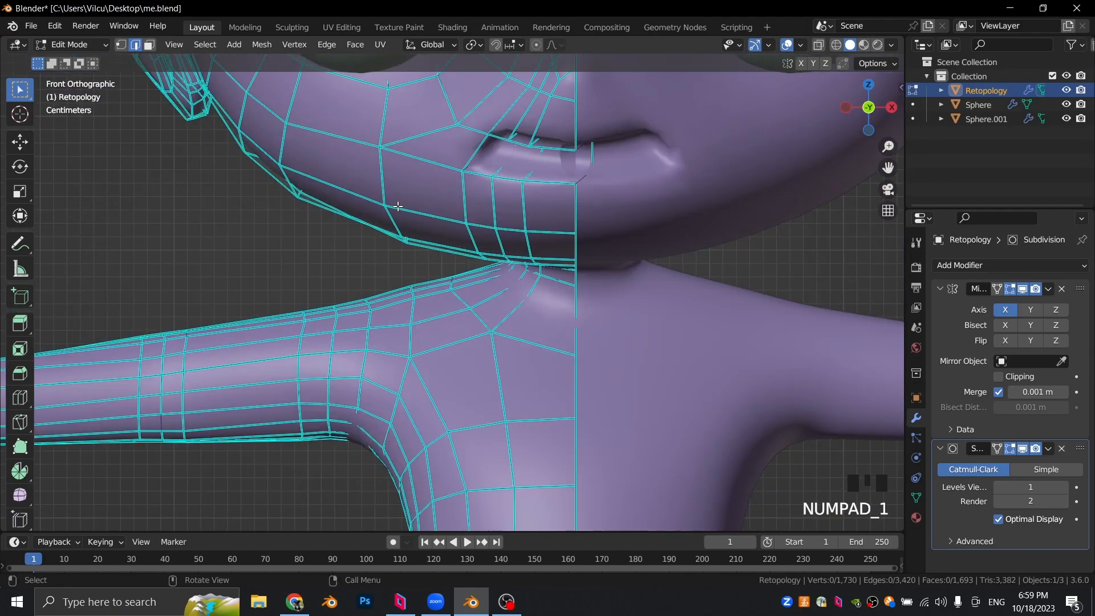
shift+middle_drag(398, 206, 575, 196)
scroll(576, 197, up, 3)
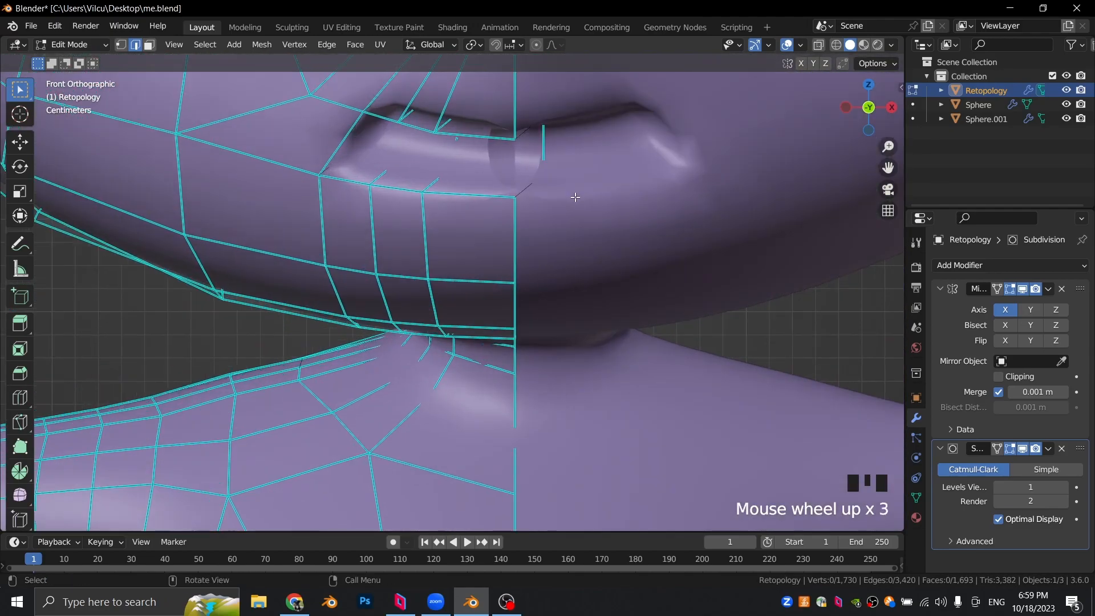
key(g)
click(546, 150)
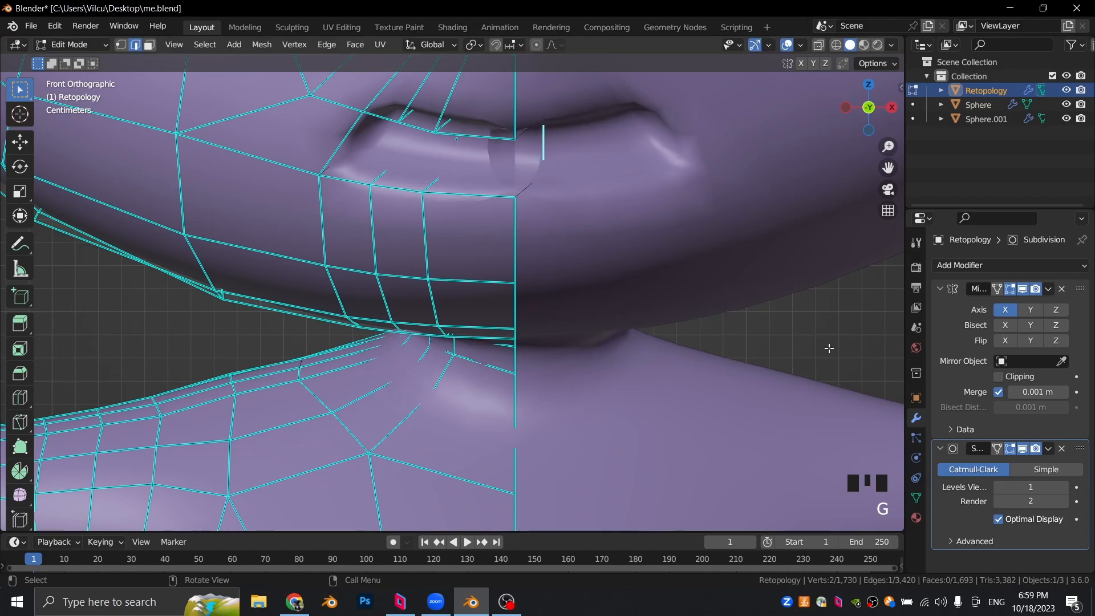
click(1000, 377)
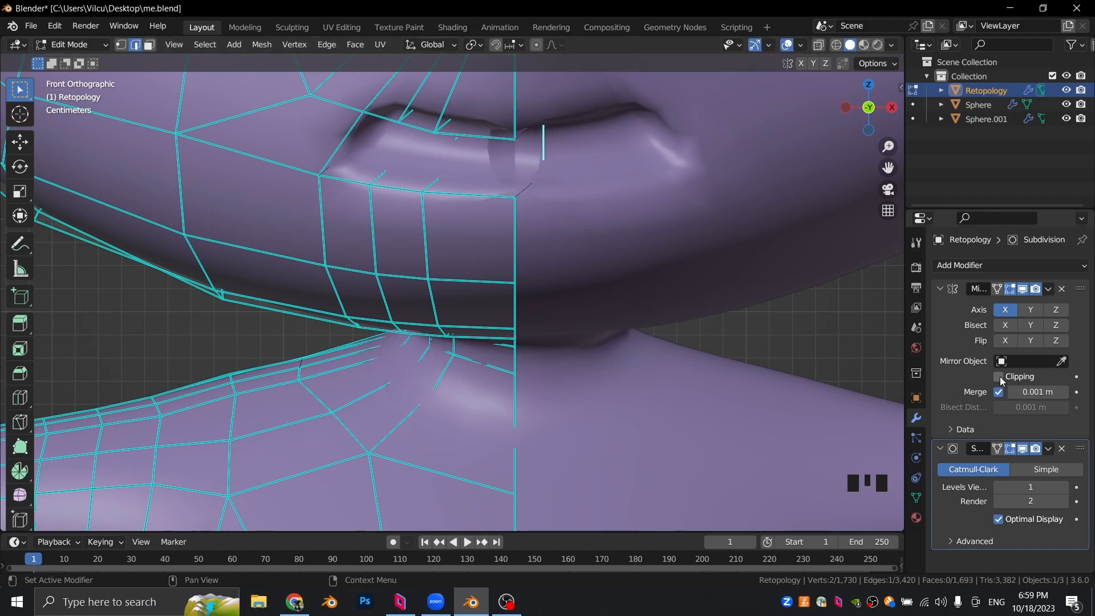
key(g)
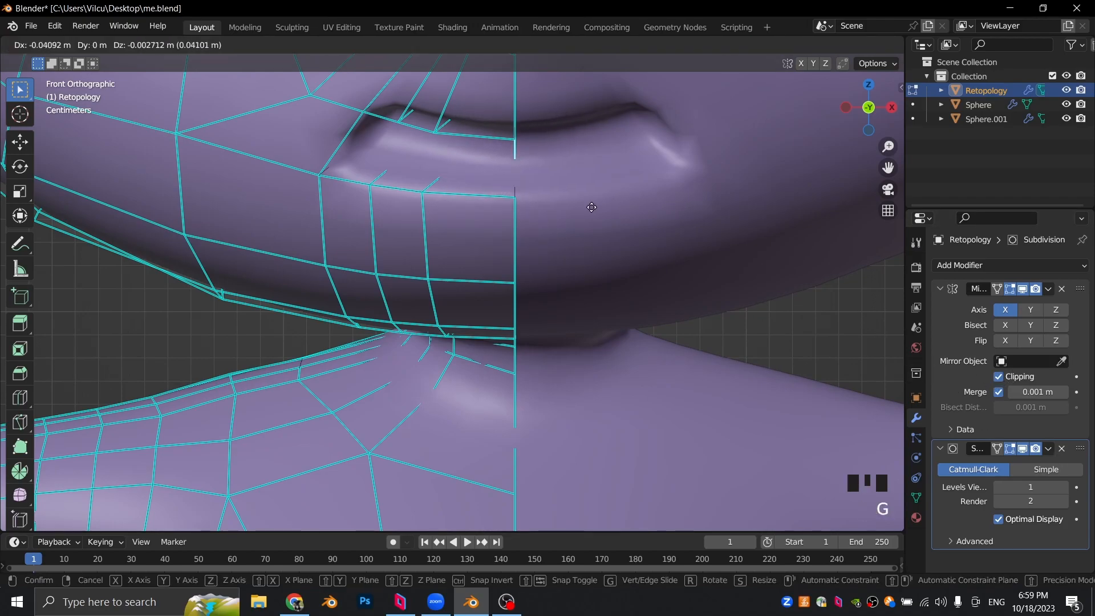
click(571, 215)
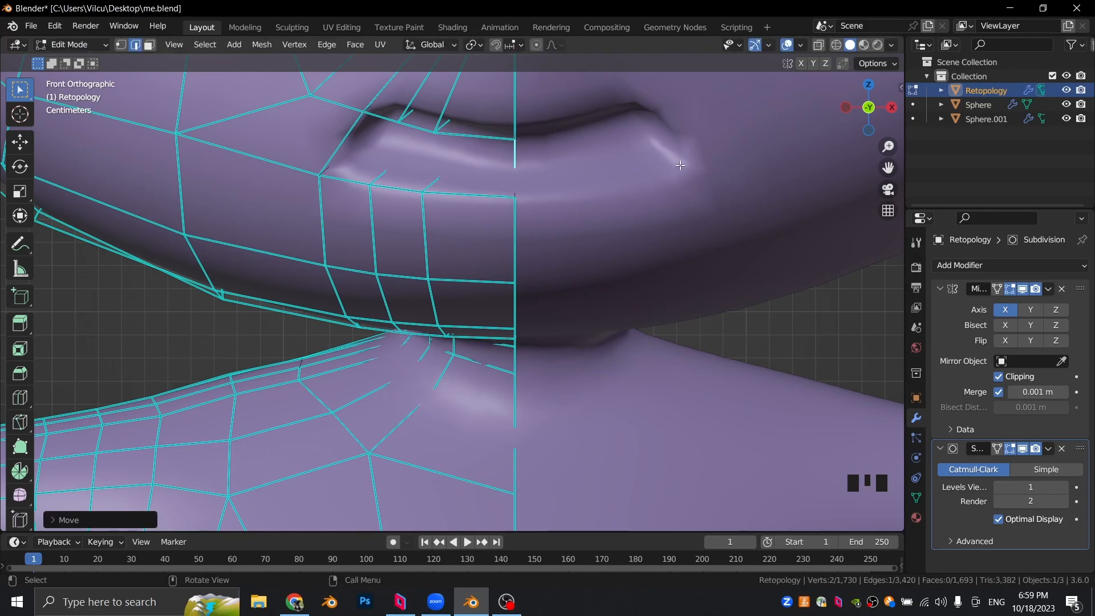
Step: Scale the mouth's inner centre edge along Z to about 0.4
key(s)
key(z)
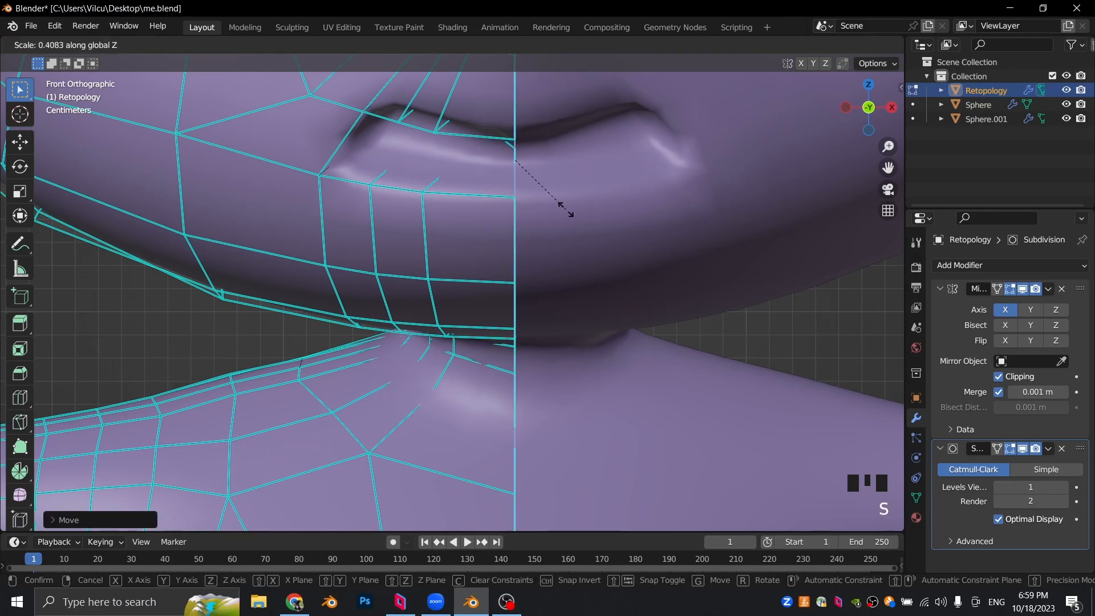
click(552, 216)
scroll(584, 208, down, 1)
key(Tab)
scroll(585, 207, down, 5)
mouse_move(615, 235)
middle_down()
mouse_move(669, 226)
mouse_move(672, 248)
mouse_move(530, 251)
mouse_move(628, 222)
middle_up()
Step: Scale the edge at the mouth's corner down to about 0.25 to narrow the corner
scroll(618, 261, up, 4)
key(Tab)
key(s)
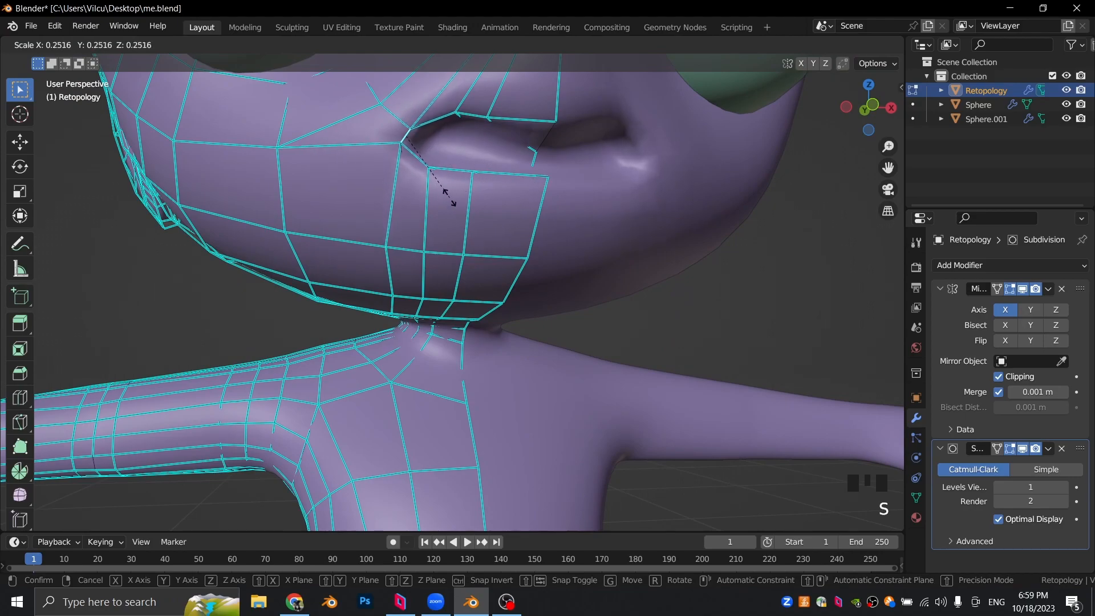
click(439, 178)
scroll(658, 259, down, 3)
key(Tab)
Step: Move the edges along the top of the eye opening about 0.06 m down and forward over the eyeball as an upper eyelid
key(Tab)
scroll(658, 259, down, 4)
mouse_move(474, 150)
middle_down()
mouse_move(393, 139)
mouse_move(493, 154)
middle_up()
shift+middle_drag(427, 145, 485, 211)
scroll(461, 176, up, 3)
scroll(404, 167, up, 3)
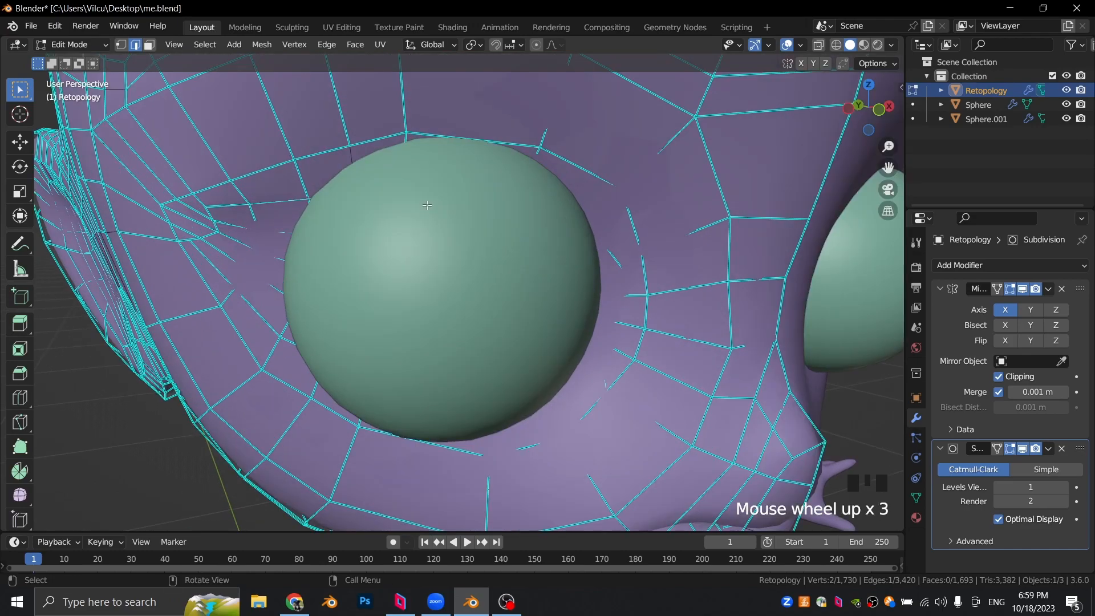
scroll(405, 167, down, 1)
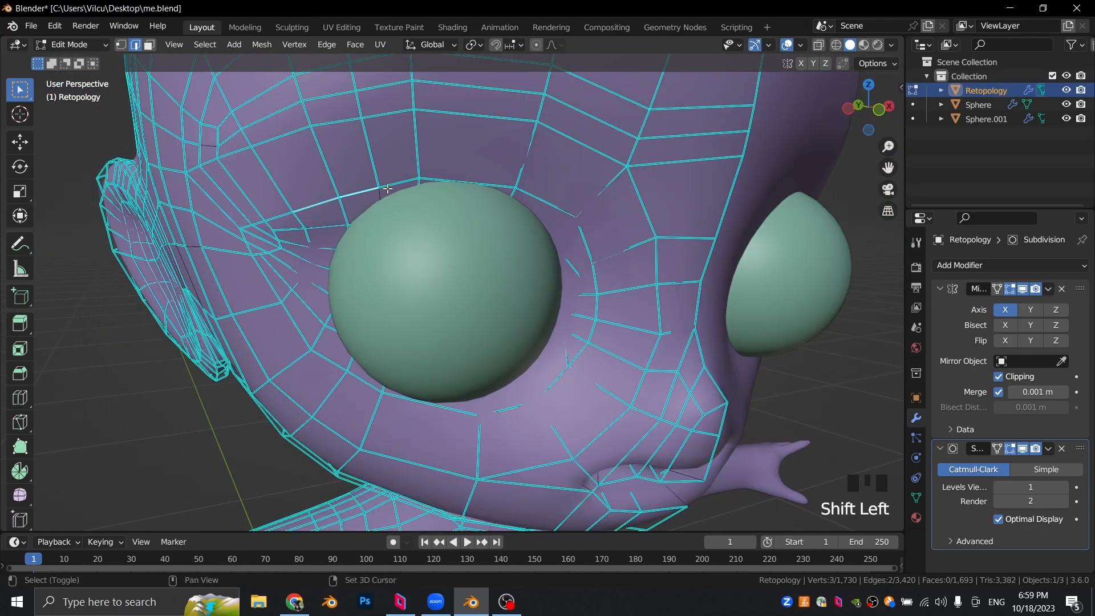
scroll(541, 198, down, 3)
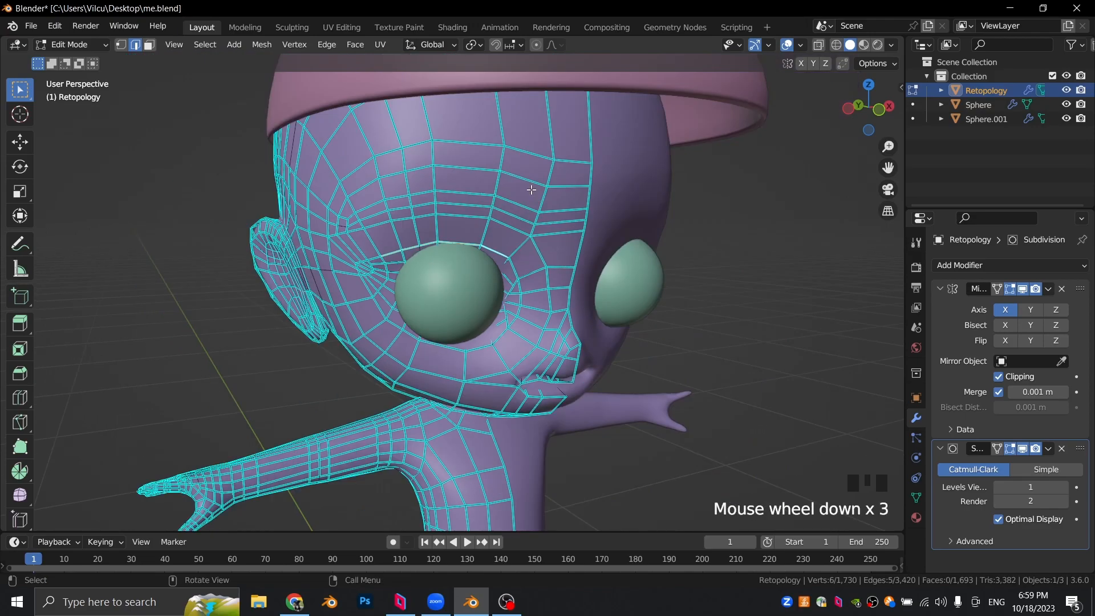
middle_drag(541, 197, 594, 204)
key(g)
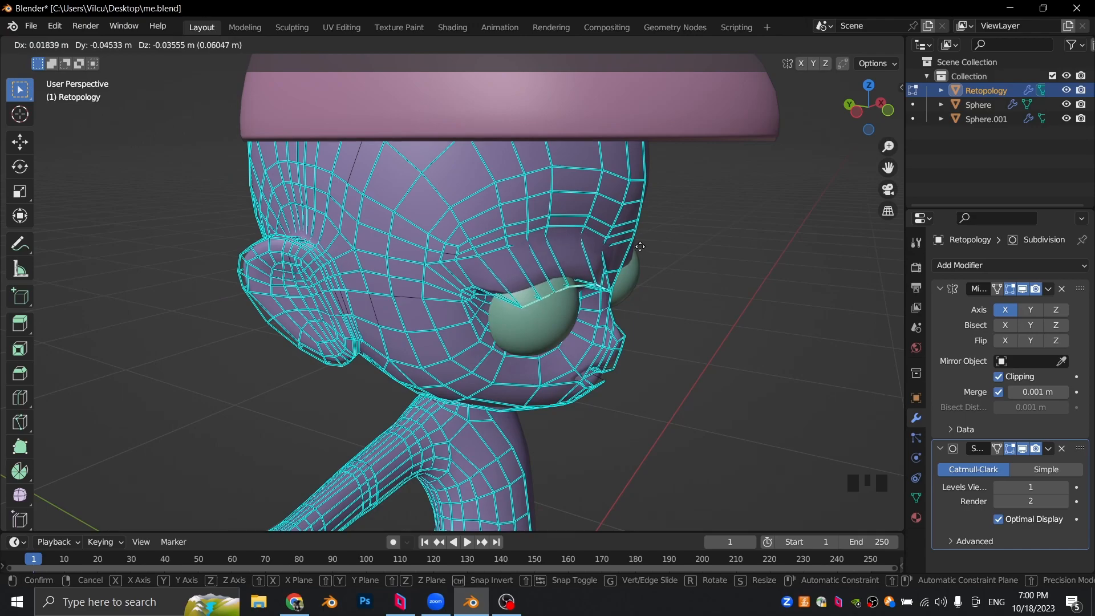
click(634, 242)
key(Tab)
middle_drag(788, 310, 656, 274)
Step: Move the edges along the bottom of the eye opening about 0.05 m forward and up around the eyeball as a lower eyelid
key(Tab)
scroll(398, 324, up, 3)
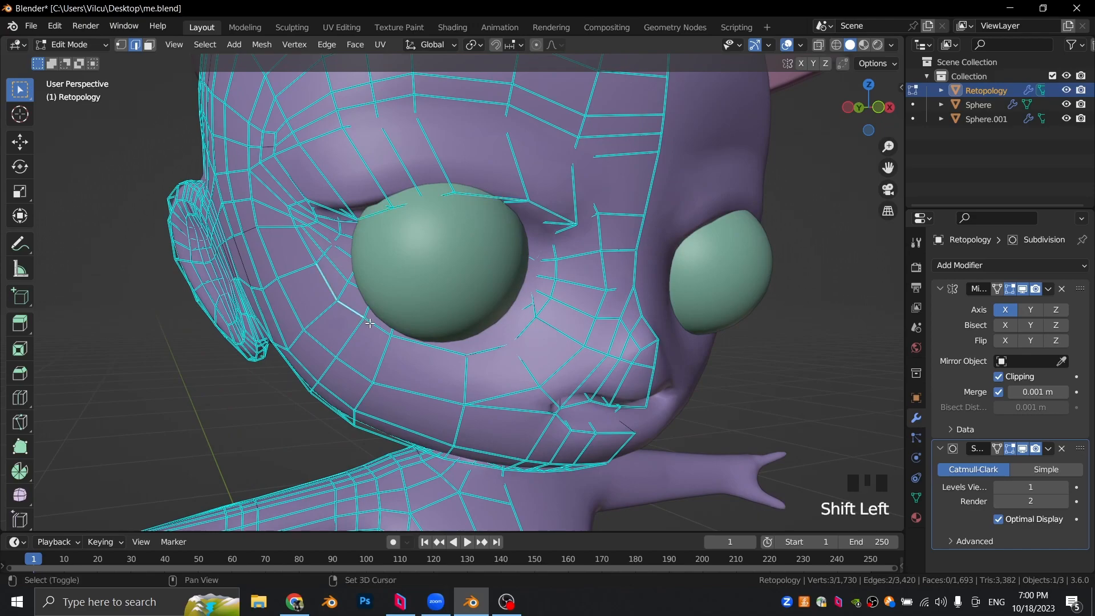
middle_drag(516, 332, 588, 315)
key(g)
click(589, 316)
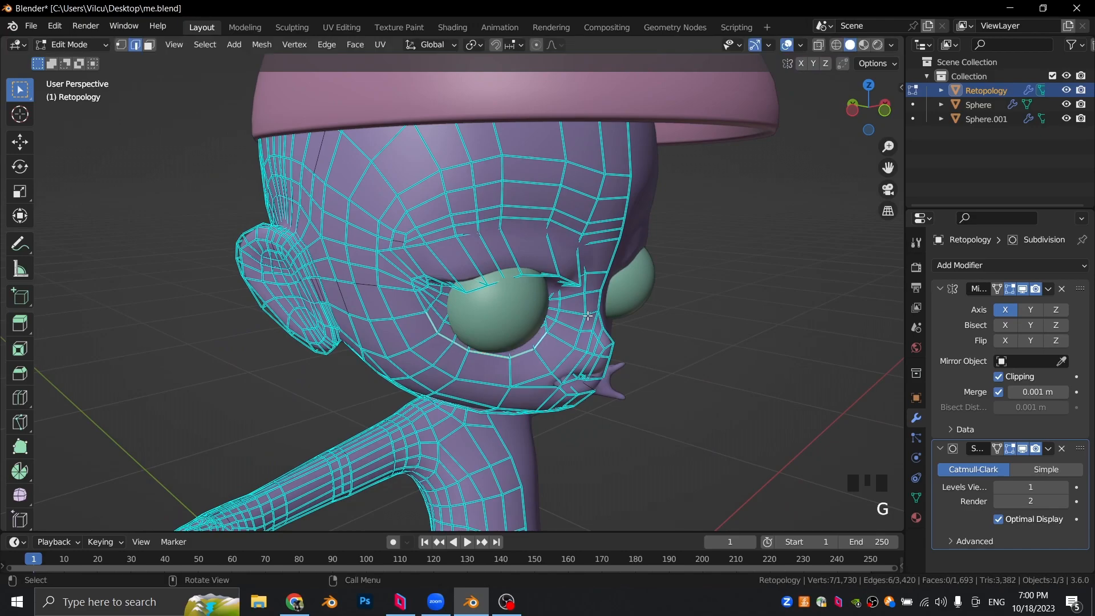
key(KP_1)
key(KP_3)
key(ctrl+KP_3)
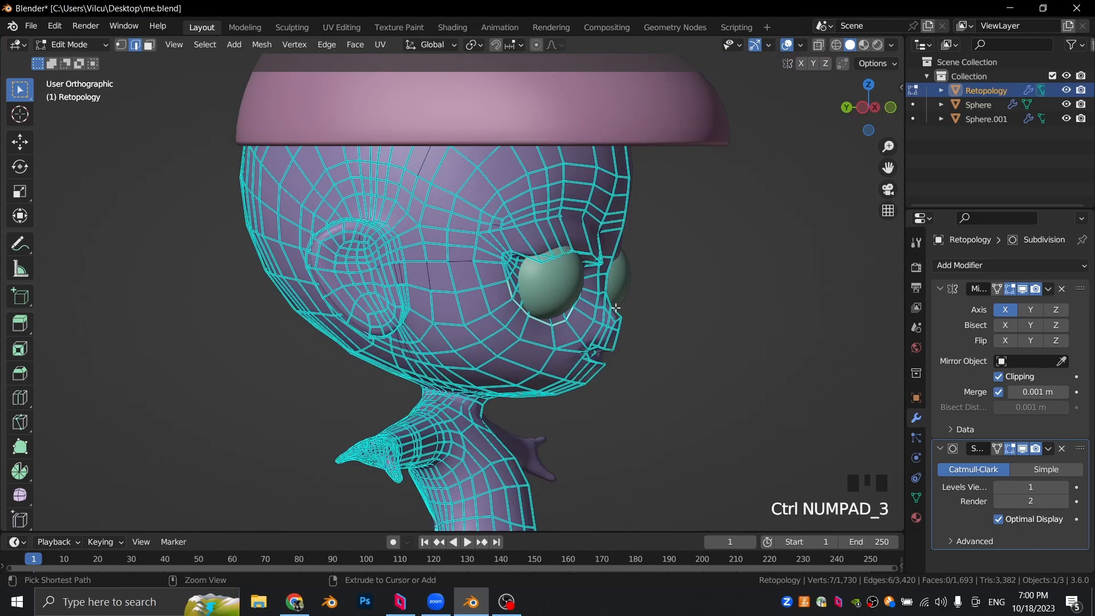
scroll(616, 308, up, 4)
key(g)
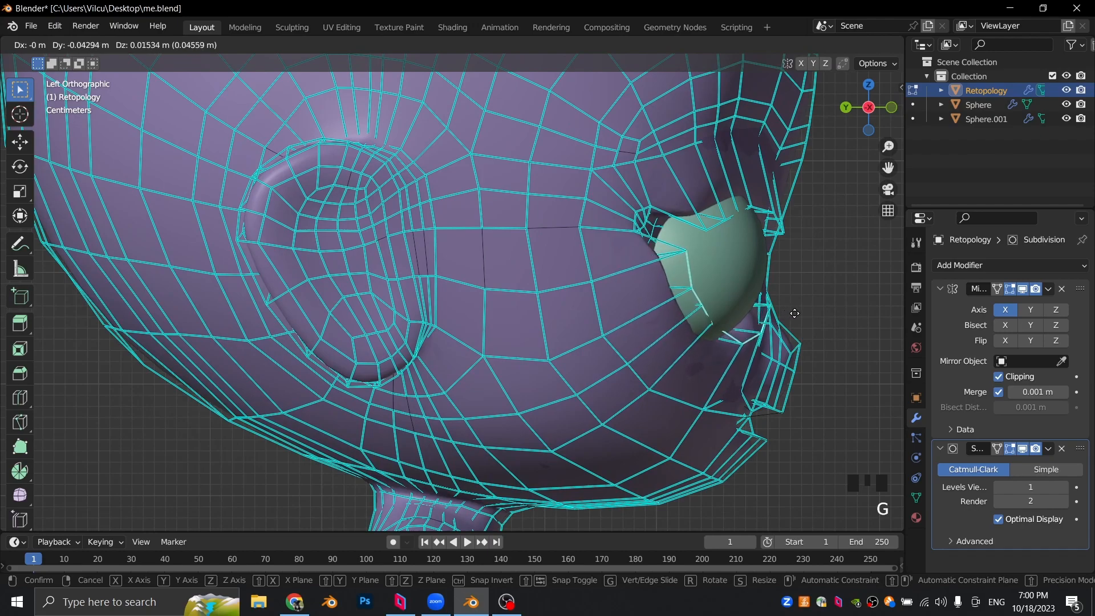
click(797, 313)
scroll(797, 313, down, 4)
key(Tab)
middle_drag(797, 313, 687, 318)
scroll(693, 317, up, 4)
Step: Move the edge at the lower inner corner of the eye opening back along the Y axis
key(Tab)
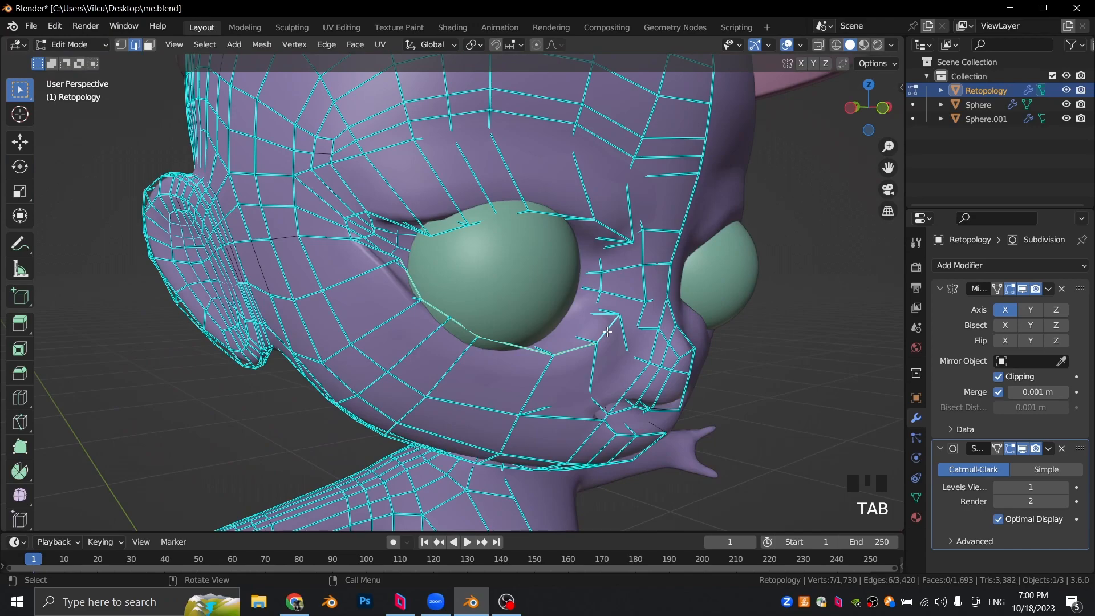
key(g)
key(y)
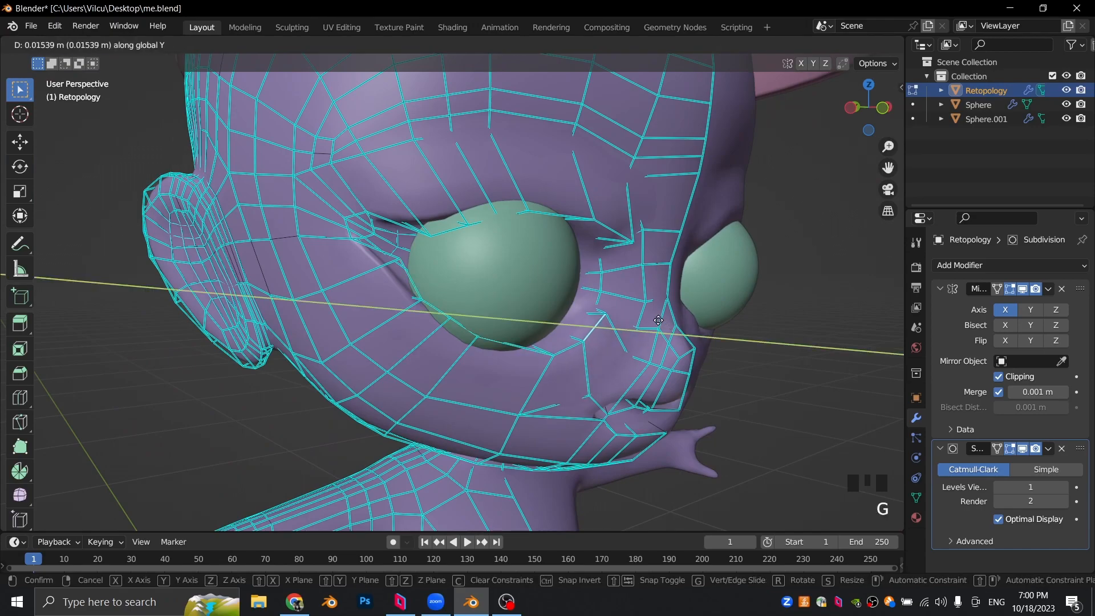
click(637, 315)
scroll(700, 331, down, 4)
key(Tab)
middle_drag(701, 331, 720, 306)
scroll(622, 314, down, 2)
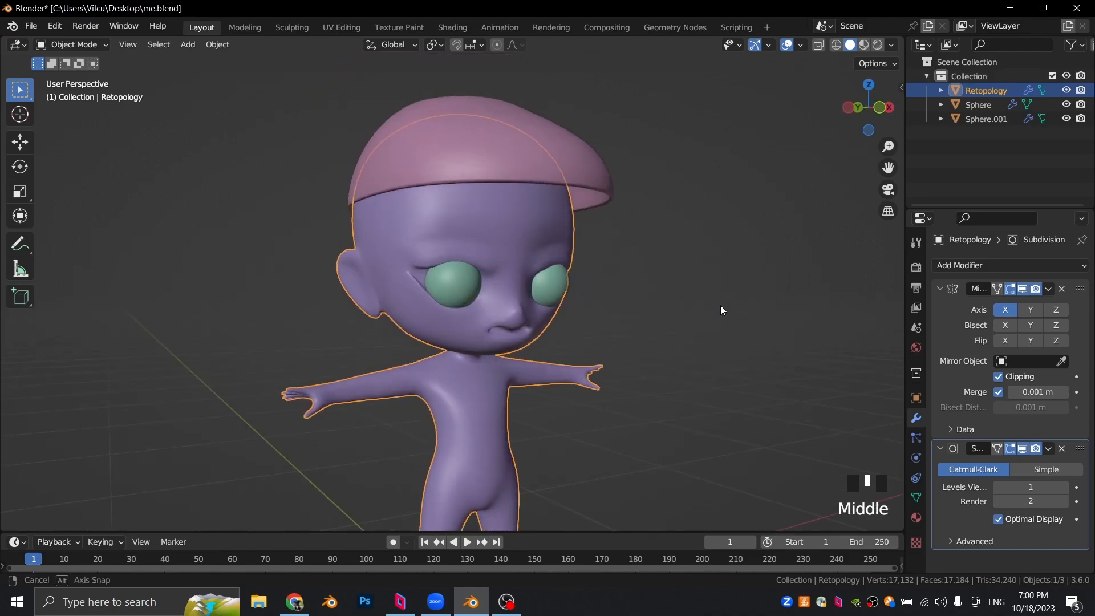
Step: Move the edges at the lower outer corner of the eye opening back along the Y axis
scroll(380, 286, up, 2)
key(Tab)
scroll(379, 285, up, 2)
scroll(380, 286, up, 2)
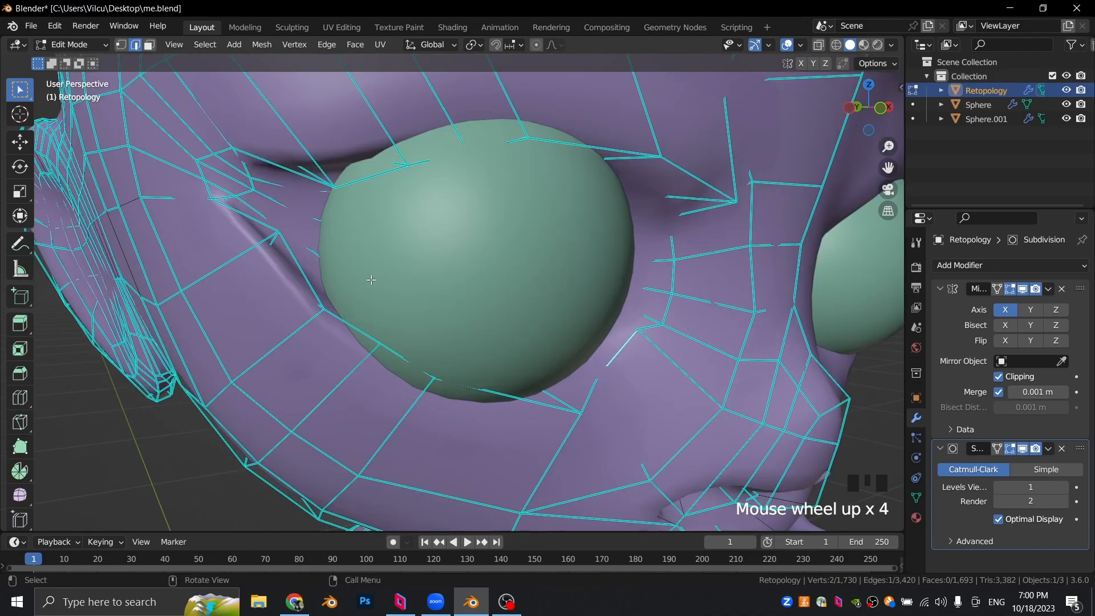
middle_drag(380, 286, 360, 310)
scroll(370, 399, down, 1)
middle_drag(474, 337, 508, 320)
key(g)
key(y)
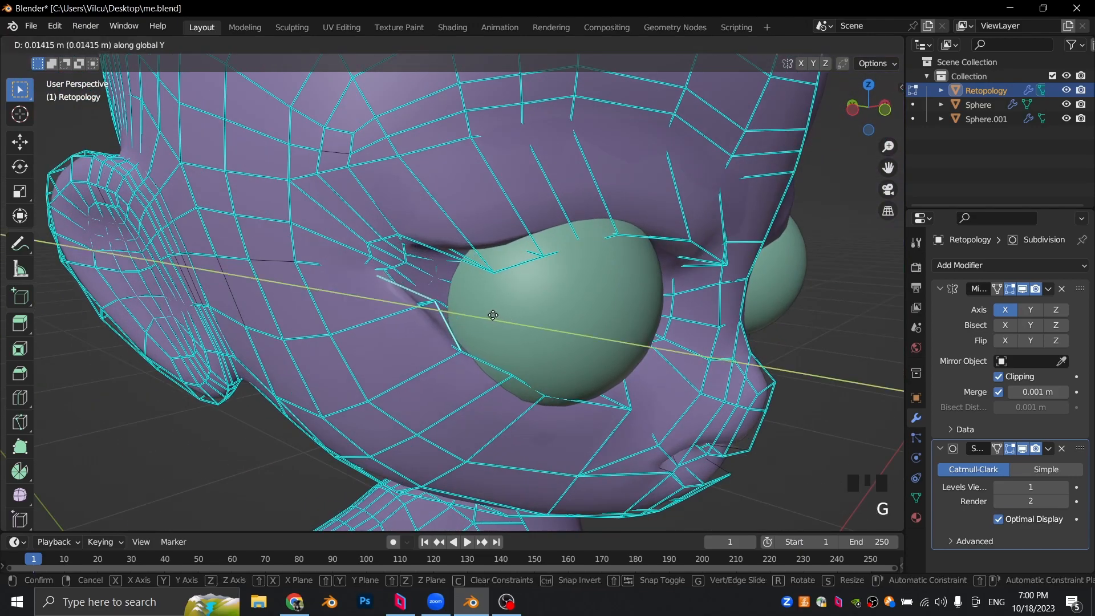
click(473, 308)
Step: Leave mesh editing, deselect the body and save the file
key(Tab)
scroll(526, 309, down, 5)
click(758, 321)
key(ctrl+s)
Step: Add a cylinder mesh to the scene
middle_drag(758, 320, 657, 296)
scroll(633, 304, down, 1)
scroll(590, 314, up, 2)
scroll(590, 315, up, 2)
shift+middle_drag(589, 314, 518, 282)
scroll(518, 287, down, 4)
key(shift+a)
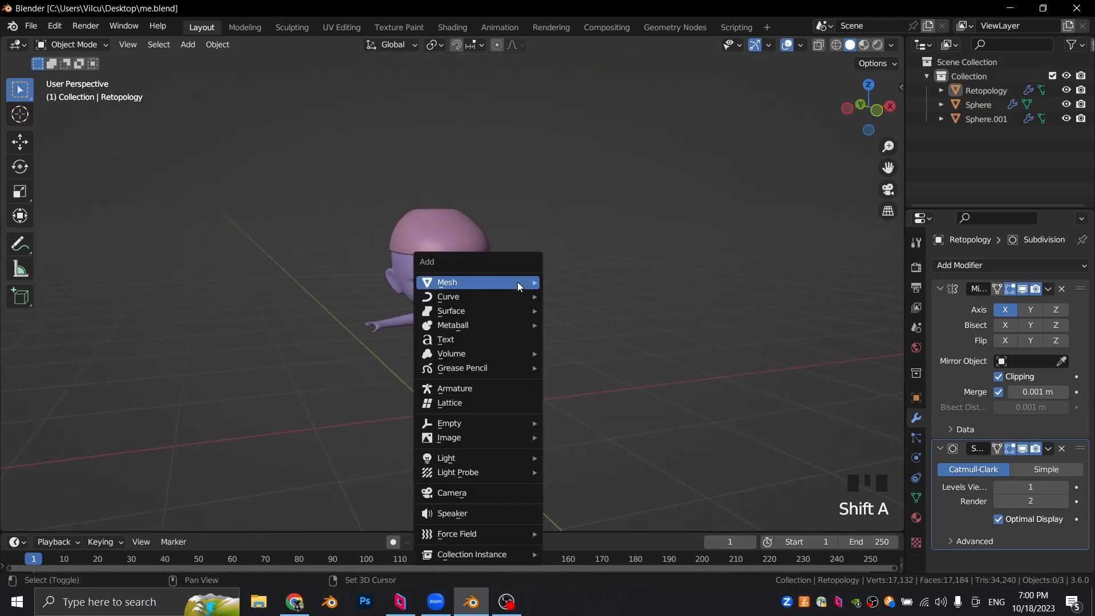
mouse_move(518, 282)
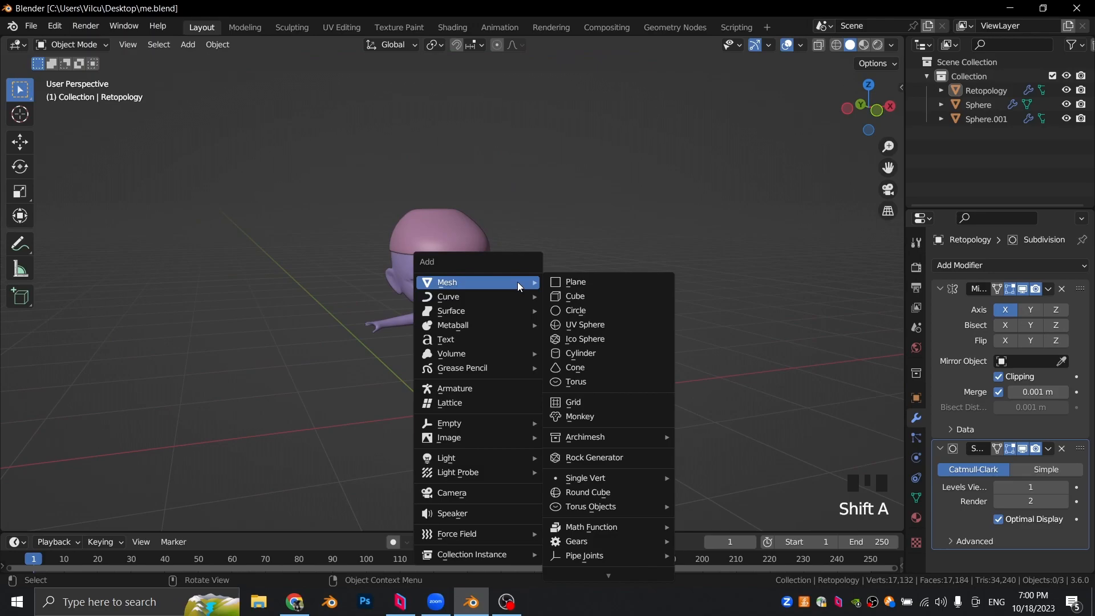
click(575, 354)
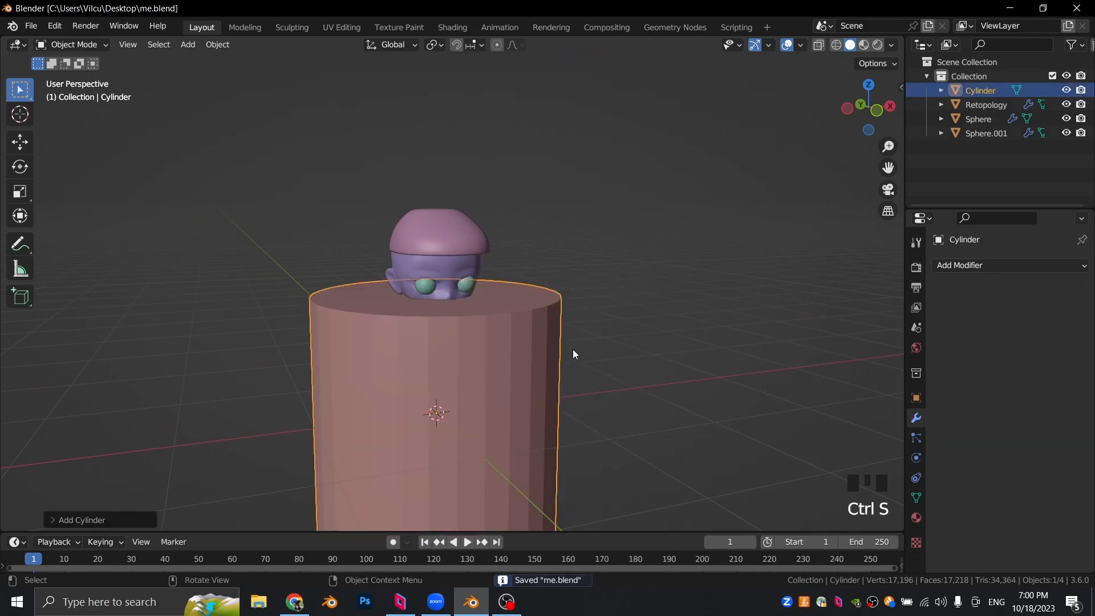
Step: Move the cylinder along Y to in front of the character and scale it down
key(KP_7)
key(g)
key(y)
click(673, 394)
key(s)
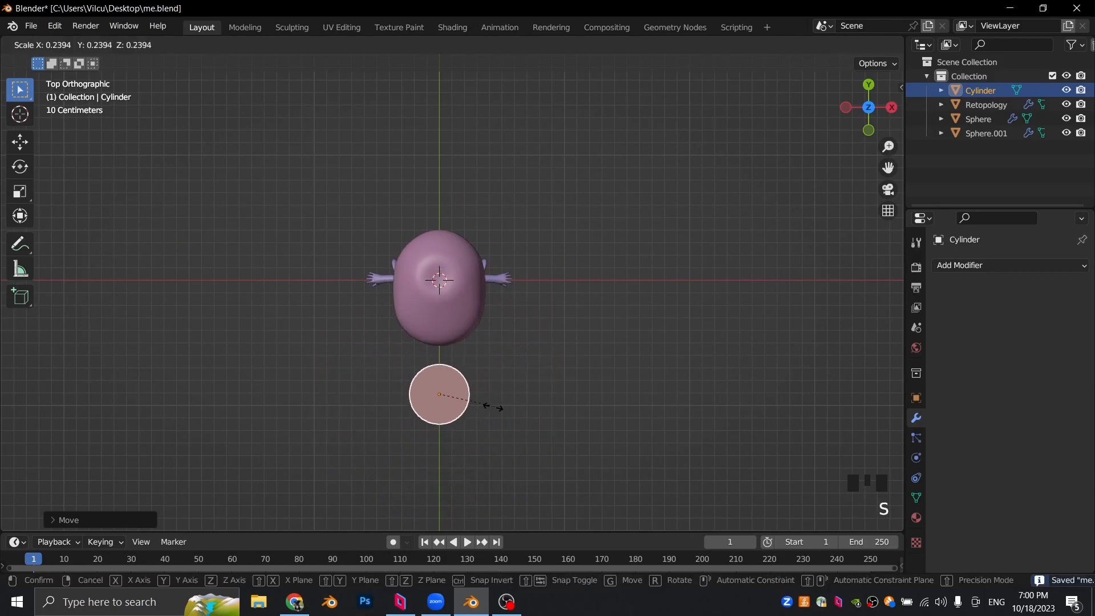
click(467, 399)
Step: Raise the cylinder to chest height, scale it down further and rotate it 90° to lie sideways
key(KP_1)
key(g)
click(479, 220)
key(s)
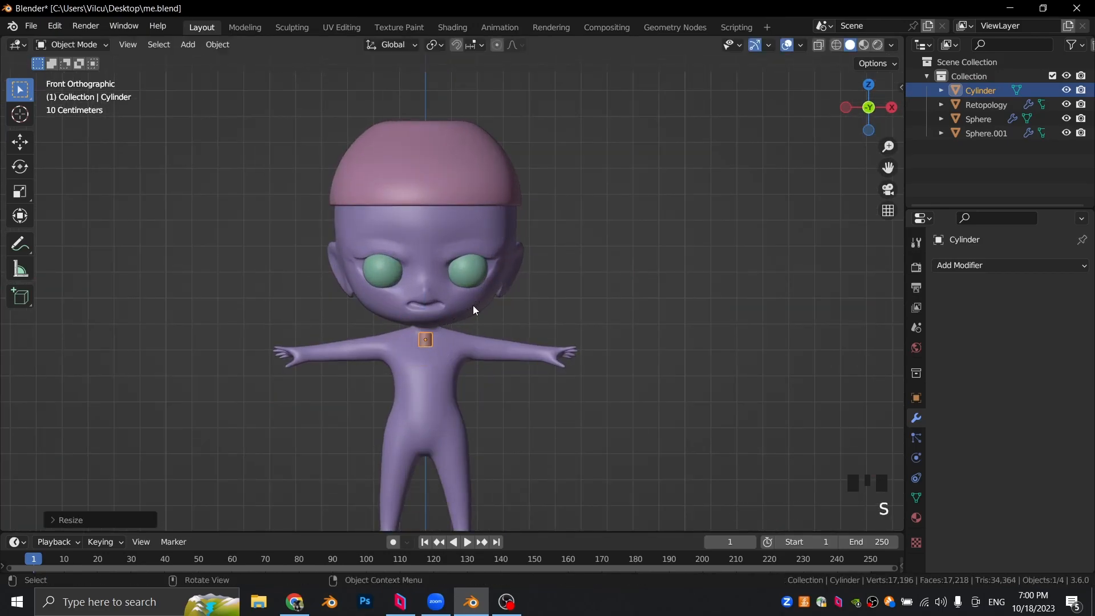
click(474, 305)
scroll(457, 262, up, 4)
key(r)
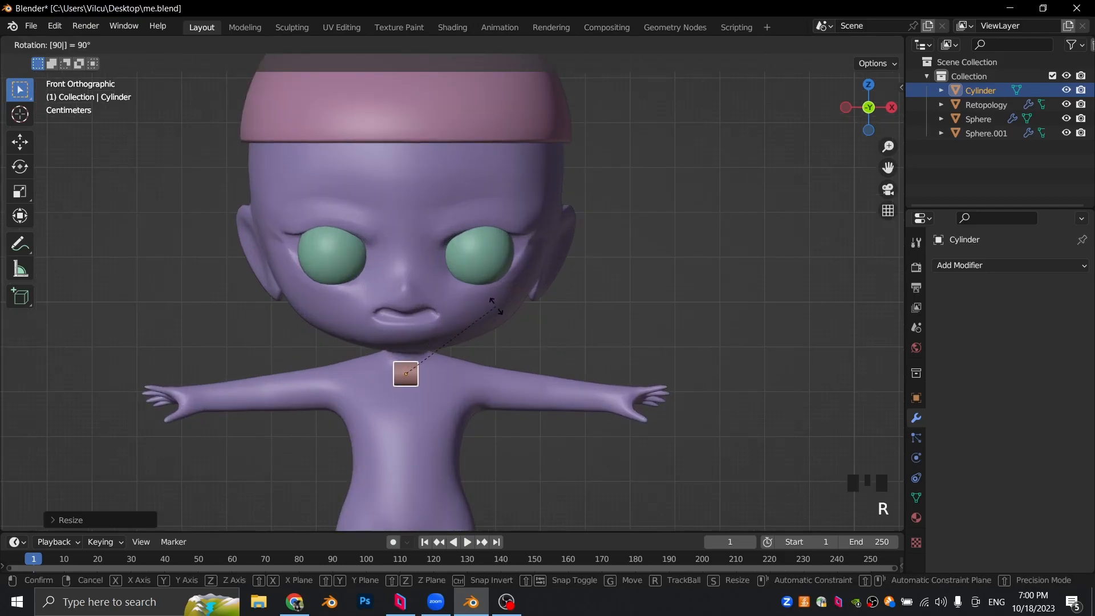
click(495, 306)
Step: Raise the cylinder to mouth height in front of the face and shrink it further
key(KP_3)
key(g)
click(385, 320)
key(s)
click(375, 303)
scroll(350, 314, up, 3)
key(g)
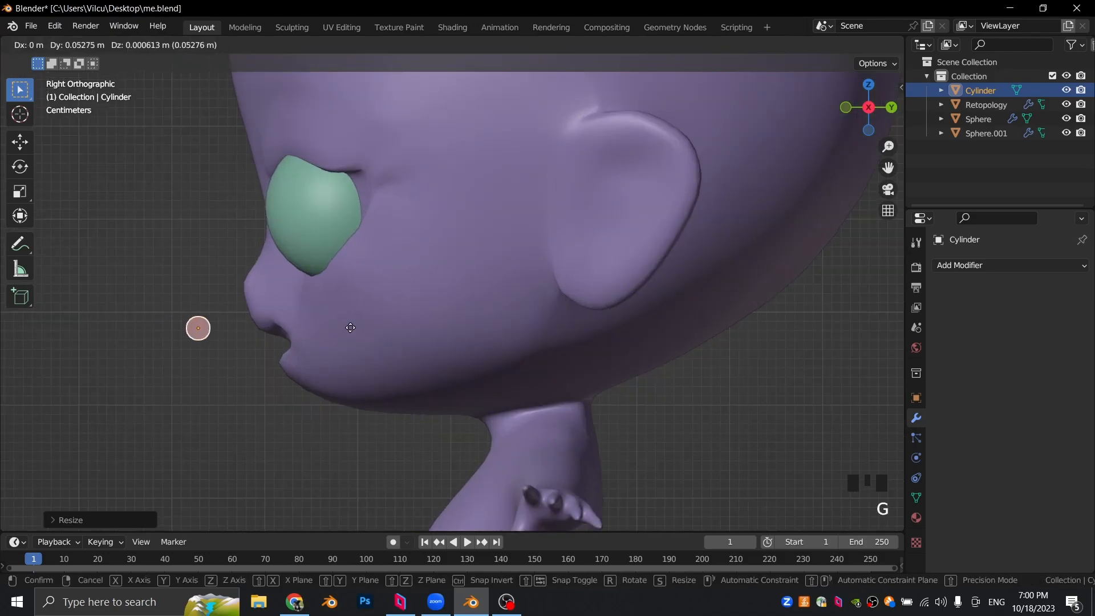
click(380, 301)
Step: Shift the cylinder slightly to one side below the nose and move it about 0.06 m forward along Y
key(KP_1)
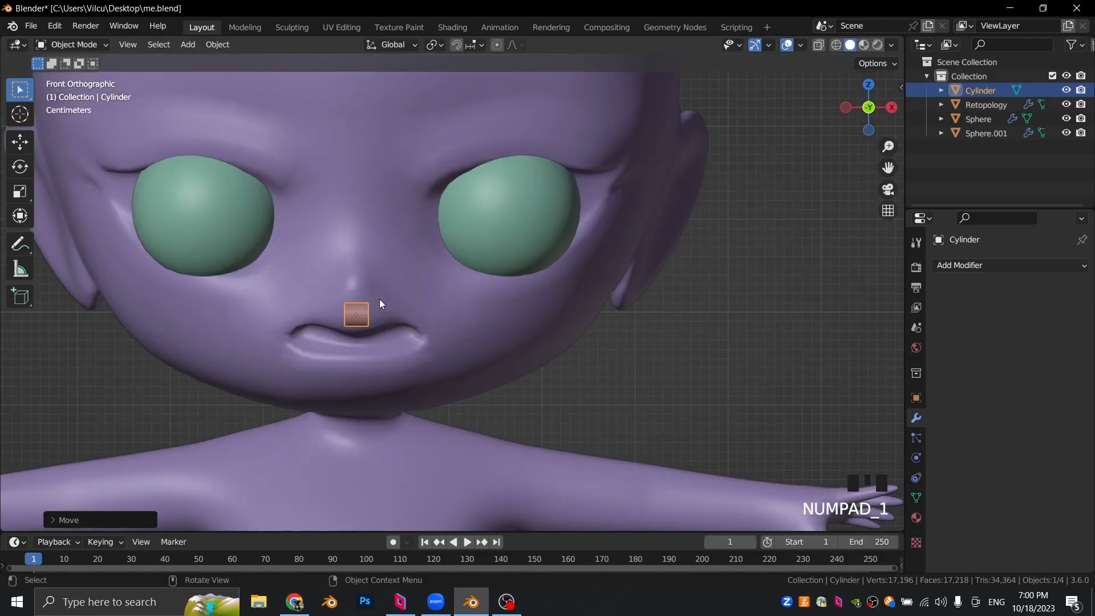
key(g)
click(354, 301)
middle_drag(353, 302, 681, 328)
scroll(683, 348, down, 2)
key(g)
key(x)
key(y)
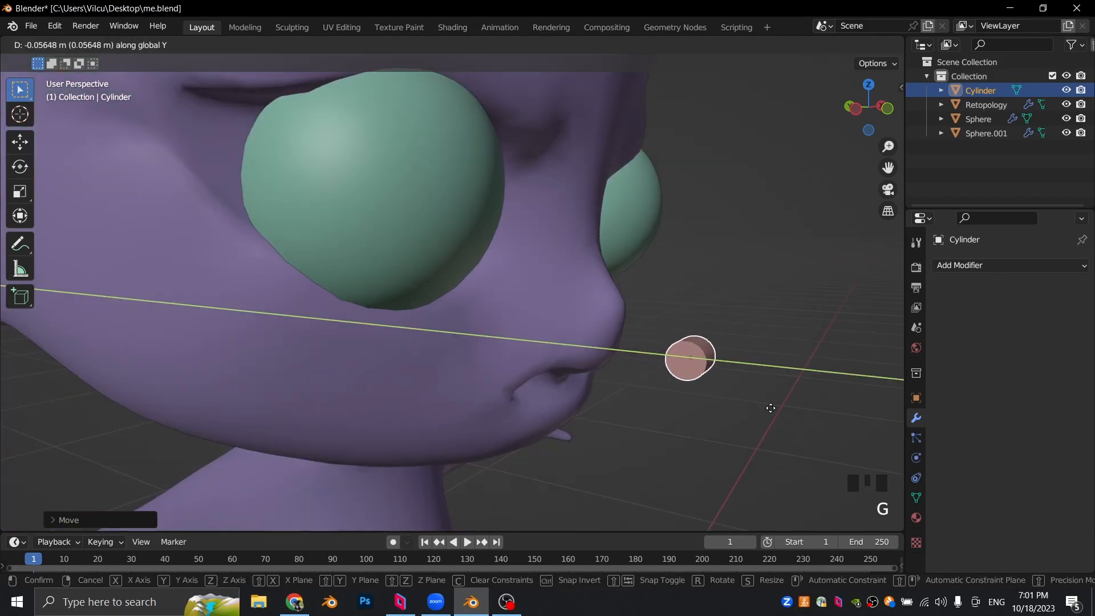
click(773, 398)
Step: Move the body mesh's centre vertex on the upper lip along the Y axis
scroll(739, 386, up, 4)
key(Tab)
key(Tab)
click(717, 371)
key(Tab)
middle_drag(741, 378, 615, 352)
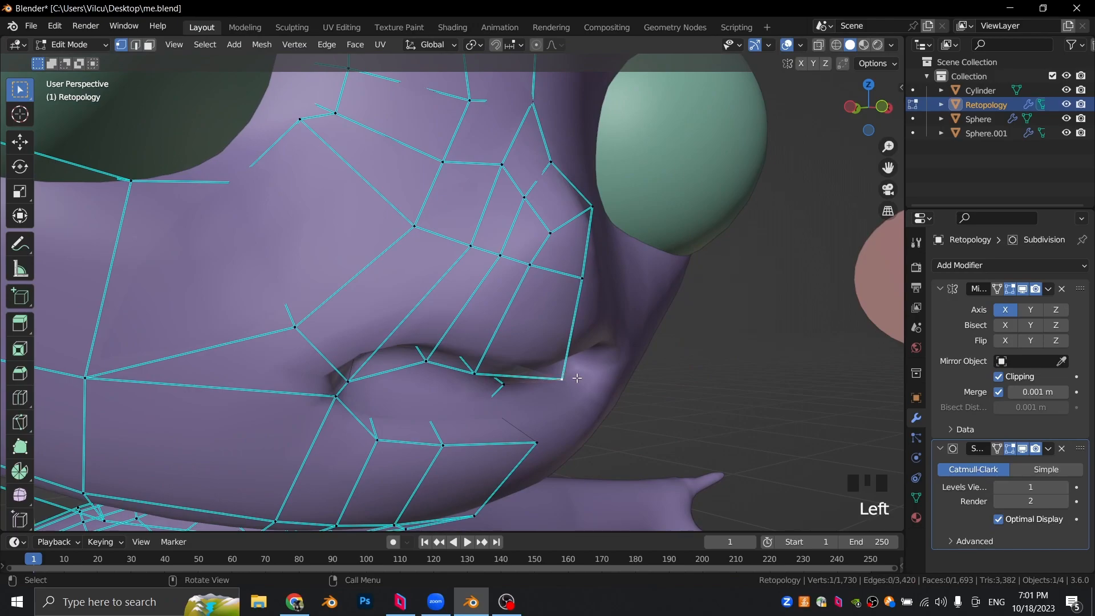
key(g)
key(y)
click(562, 368)
Step: Move the two centre-line vertices at the nose tip by about 0.002 m
scroll(553, 350, down, 4)
scroll(541, 305, up, 1)
scroll(541, 306, up, 4)
key(ctrl+r)
middle_drag(414, 185, 400, 228)
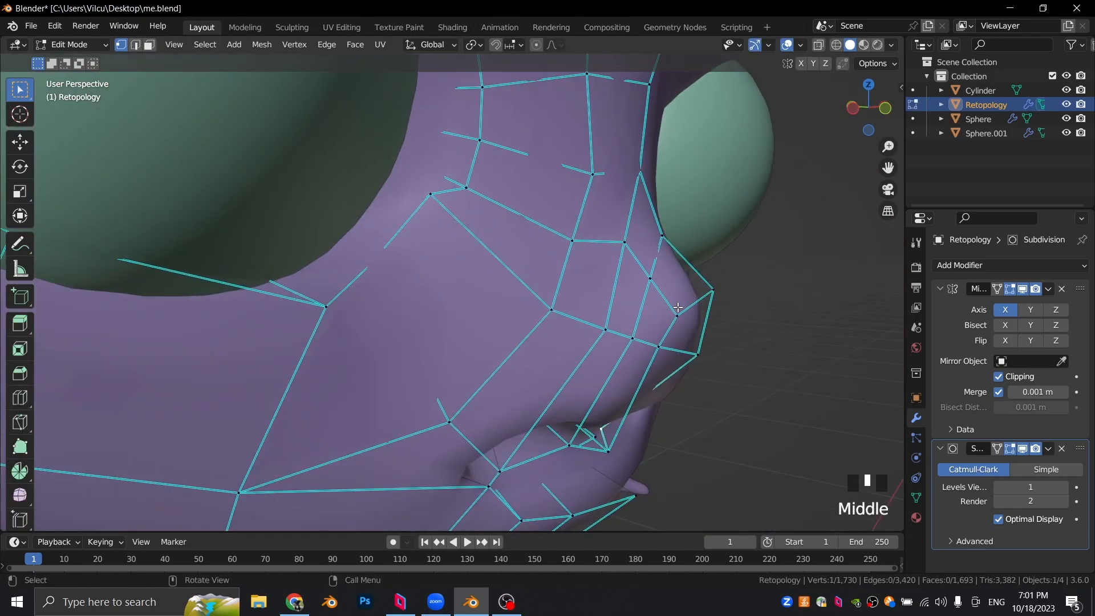
key(KP_1)
key(KP_3)
scroll(371, 268, up, 4)
key(g)
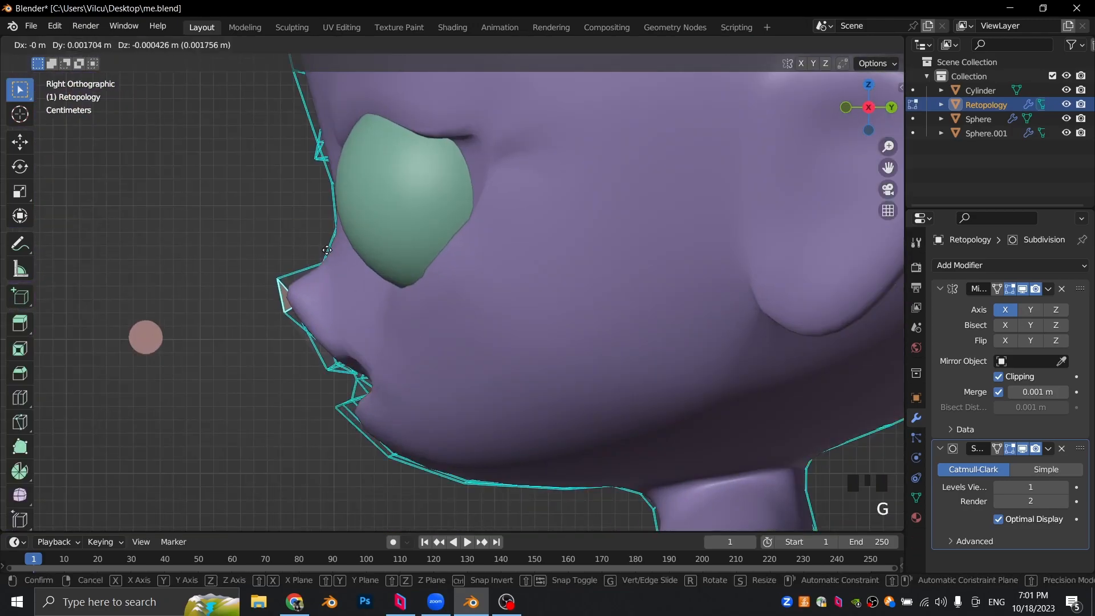
click(327, 250)
scroll(343, 248, down, 3)
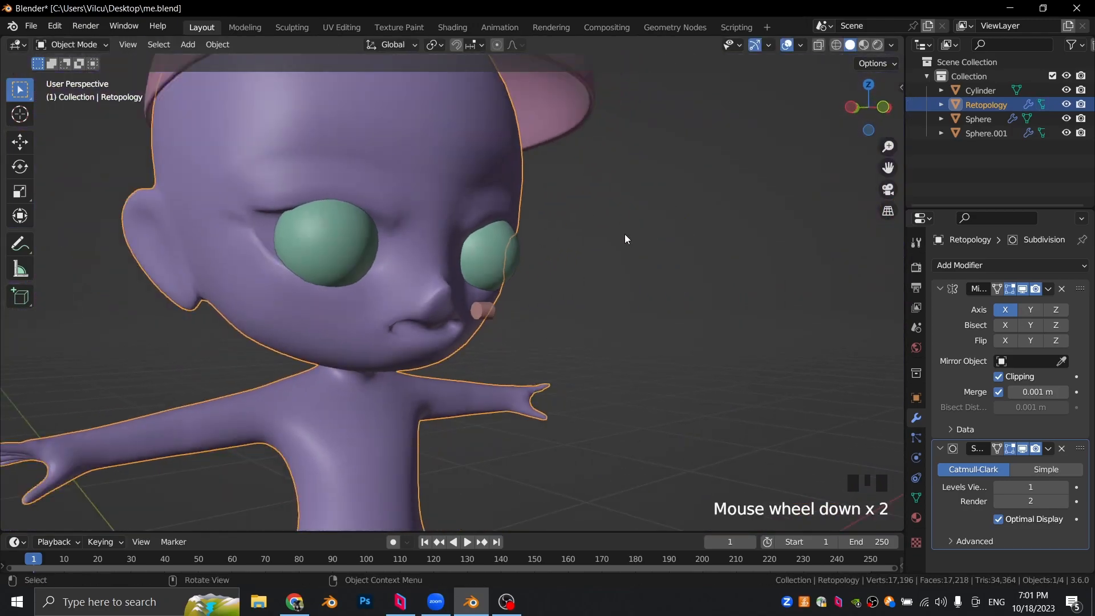
Step: Move the upper lip's centre vertex about 0.016 m forward along Y
key(Tab)
middle_drag(400, 296, 435, 323)
key(g)
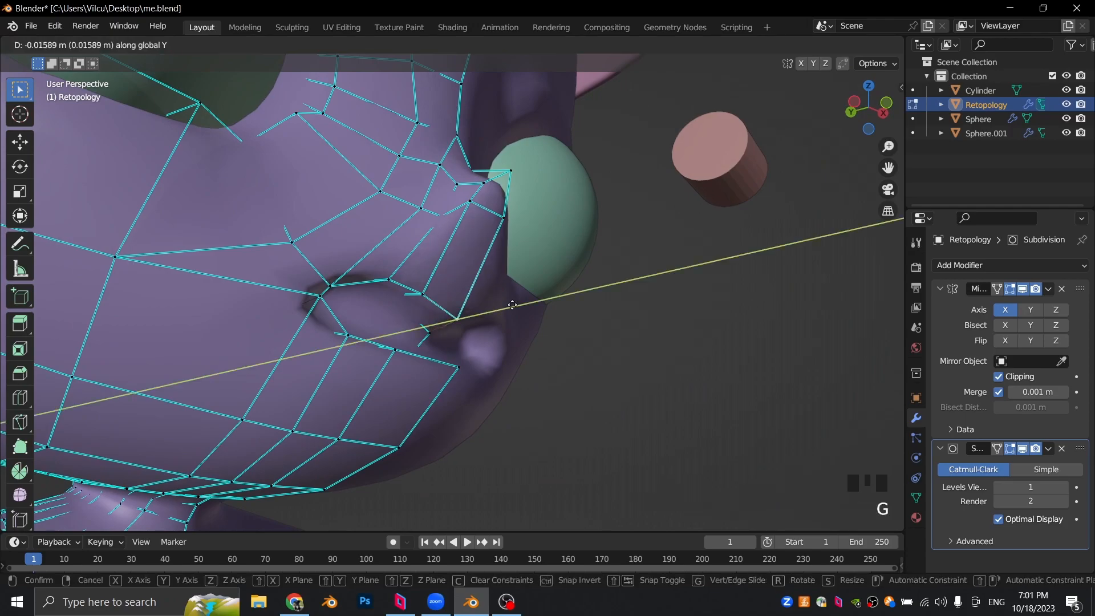
key(Tab)
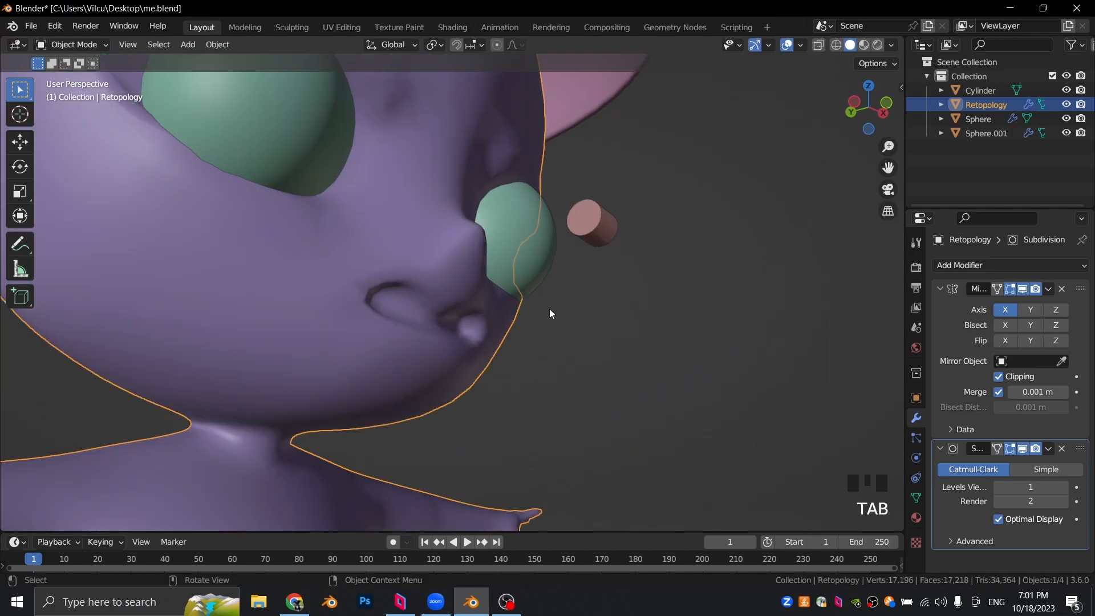
Step: Move the cylinder back against the face, just below and beside the nose
key(KP_1)
click(334, 319)
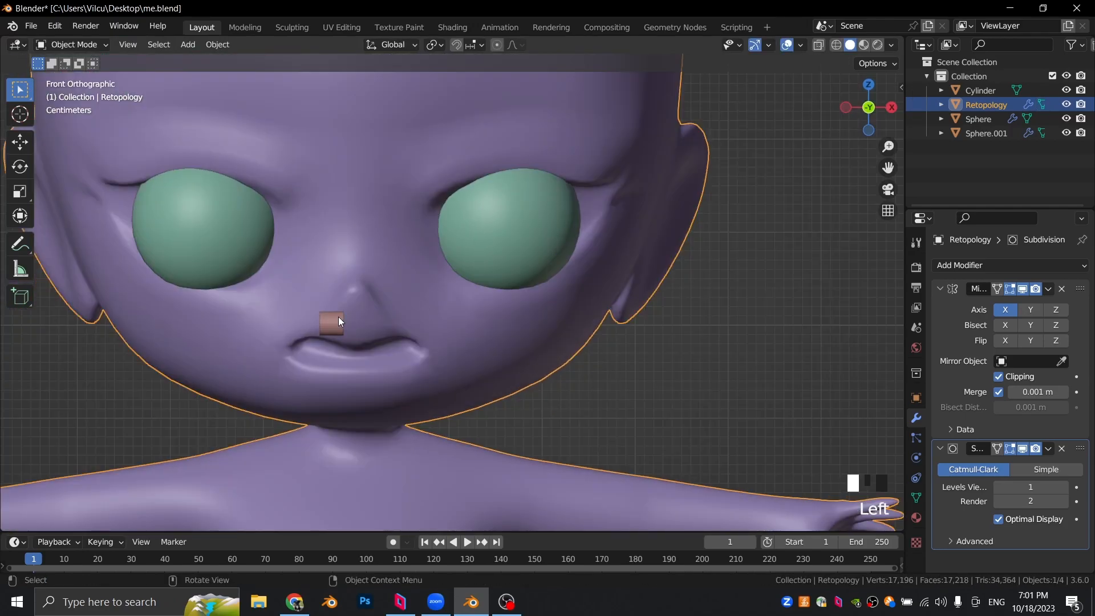
key(g)
click(356, 307)
key(KP_3)
key(g)
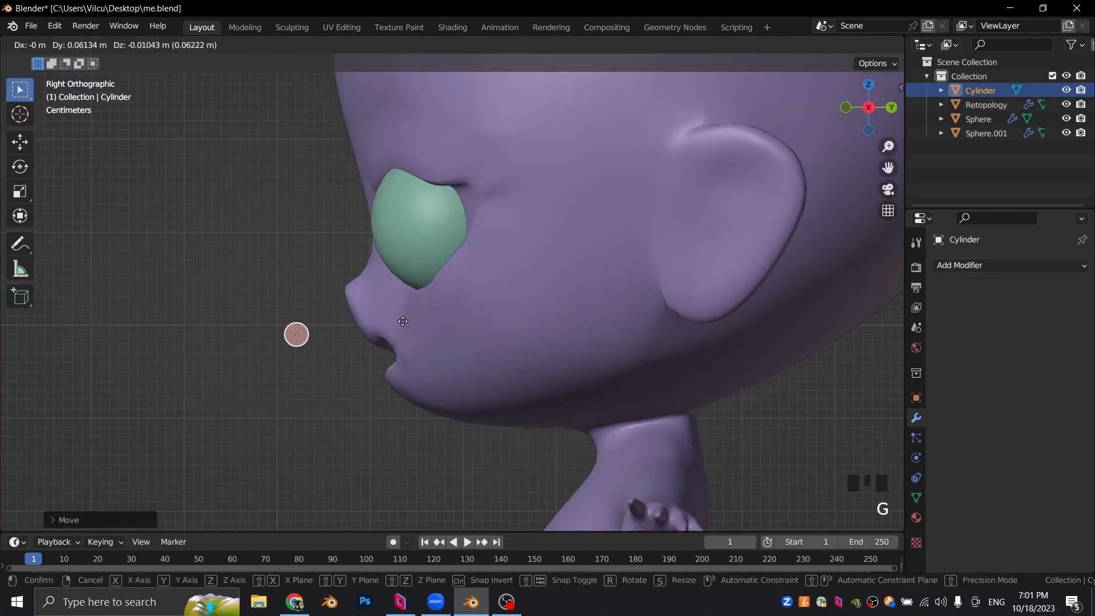
click(451, 307)
key(KP_1)
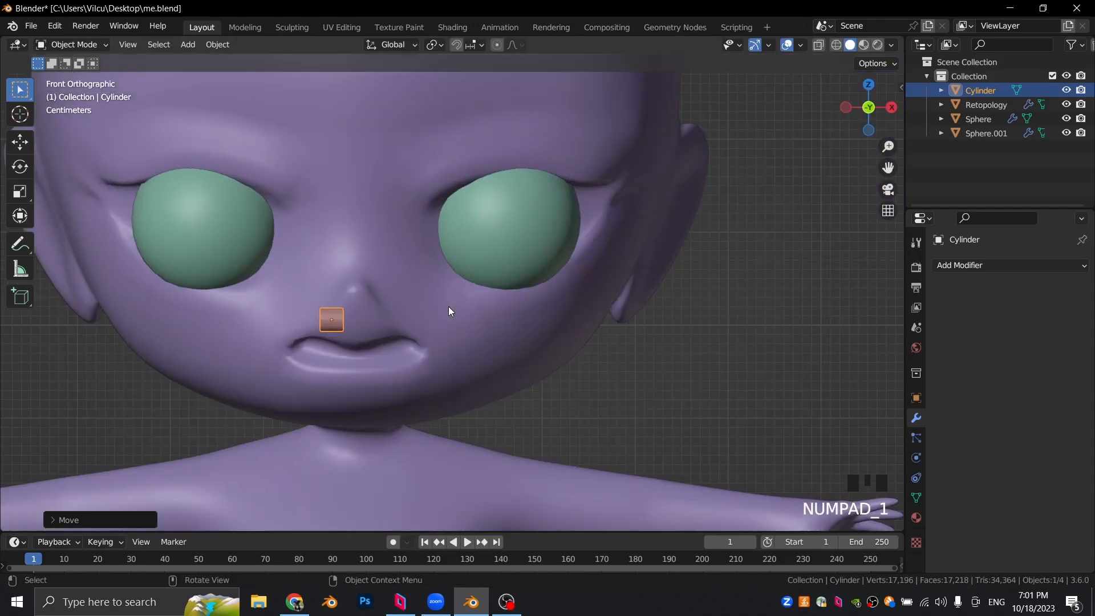
Step: Extrude the cylinder's outer end face toward the mouth's corner and tilt it to start half a moustache
middle_drag(448, 306, 484, 297)
key(Tab)
click(425, 333)
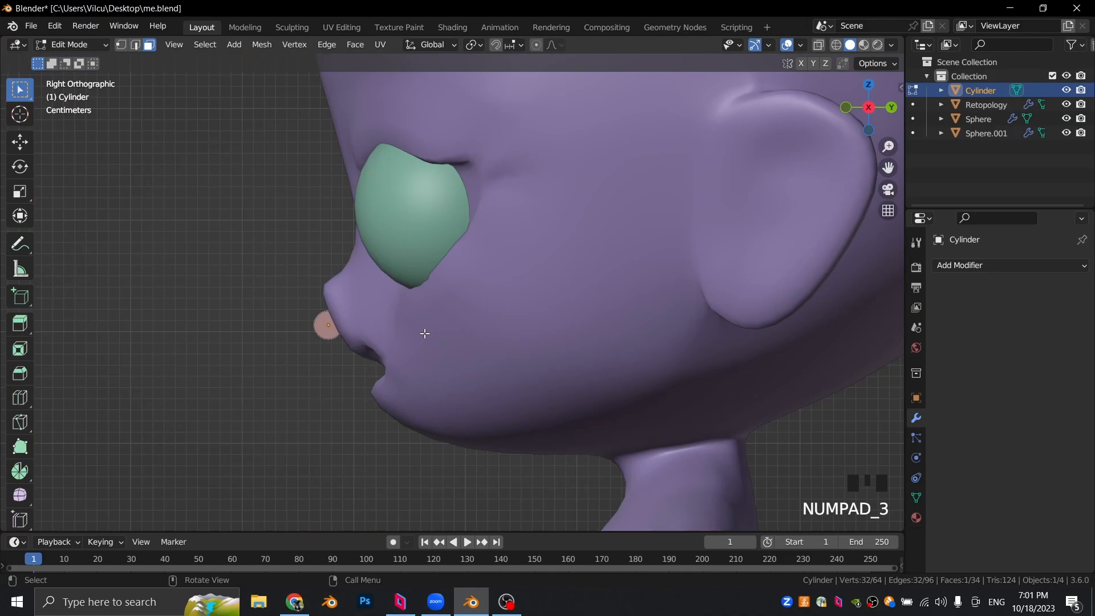
key(KP_1)
shift+middle_drag(423, 334, 488, 307)
scroll(345, 268, up, 3)
shift+middle_drag(345, 268, 490, 272)
key(e)
click(423, 269)
key(r)
click(399, 260)
Step: Move the extruded end face down and shrink it to taper the moustache
key(g)
click(392, 276)
key(s)
click(381, 286)
Step: Extrude two more moustache sections outward and down toward the mouth's corner, scaling the end face down between them
key(e)
click(368, 287)
key(s)
click(363, 295)
key(e)
click(349, 308)
Step: Extrude, shrink and rotate the end face to form the moustache's thin, upward-curling tip
key(e)
click(331, 298)
key(s)
click(324, 305)
key(r)
click(346, 296)
key(e)
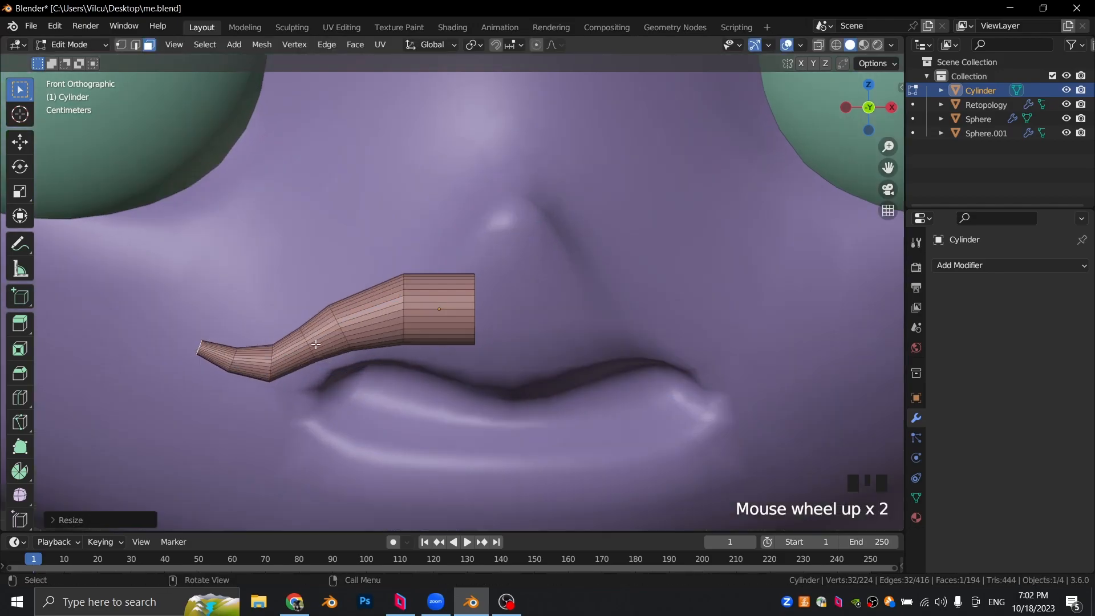
Step: Scale one of the edge loops along the moustache to refine its thickness
shift+middle_drag(320, 341, 470, 310)
scroll(469, 309, up, 3)
key(2)
scroll(469, 310, up, 4)
alt+click(337, 384)
key(s)
click(388, 348)
Step: Bevel the moustache's inner end face to round it off beside the nose
middle_drag(389, 348, 217, 254)
key(3)
click(444, 298)
key(ctrl+b)
click(584, 239)
Step: Leave mesh editing, deselect the moustache and save the file
key(Tab)
scroll(454, 294, down, 5)
key(alt+a)
key(ctrl+s)
Step: Move the moustache back in side view so that it rests against the face just under the nose
middle_drag(454, 289, 555, 311)
click(555, 311)
key(KP_3)
scroll(412, 275, up, 2)
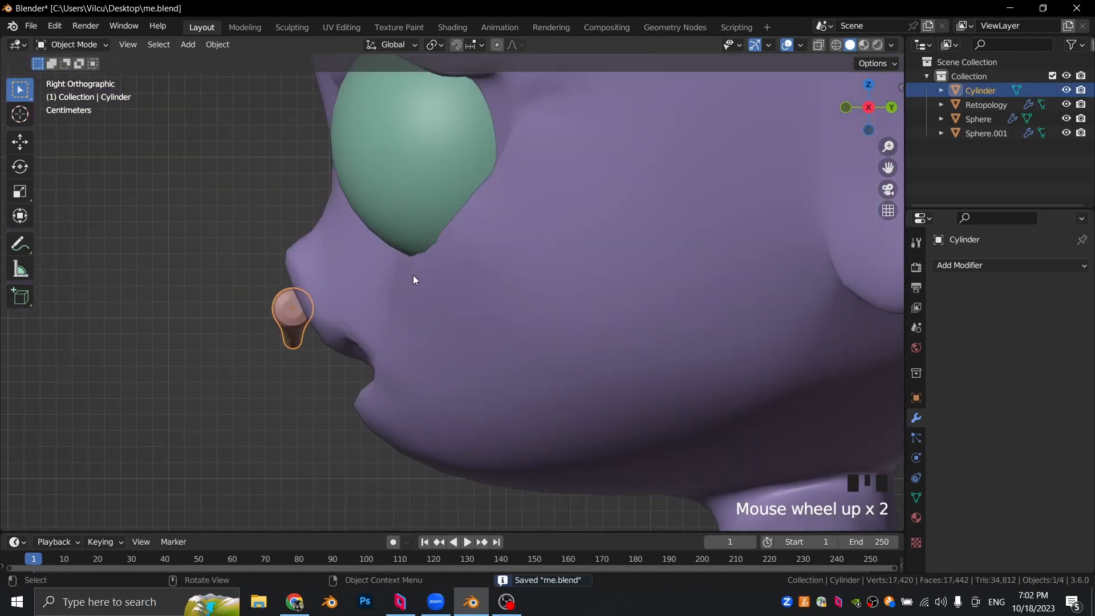
key(g)
click(440, 284)
Step: Rotate the moustache about -23° around the Z axis, shift it slightly forward along Y to fit the face, and deselect it
middle_drag(440, 283, 664, 328)
key(r)
key(z)
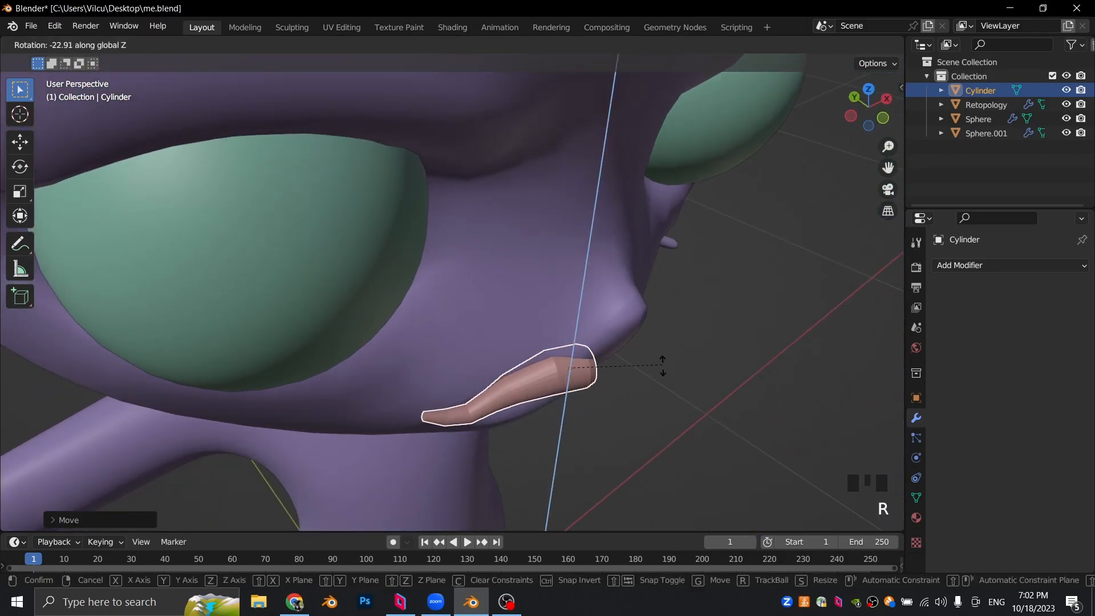
click(661, 371)
key(g)
key(y)
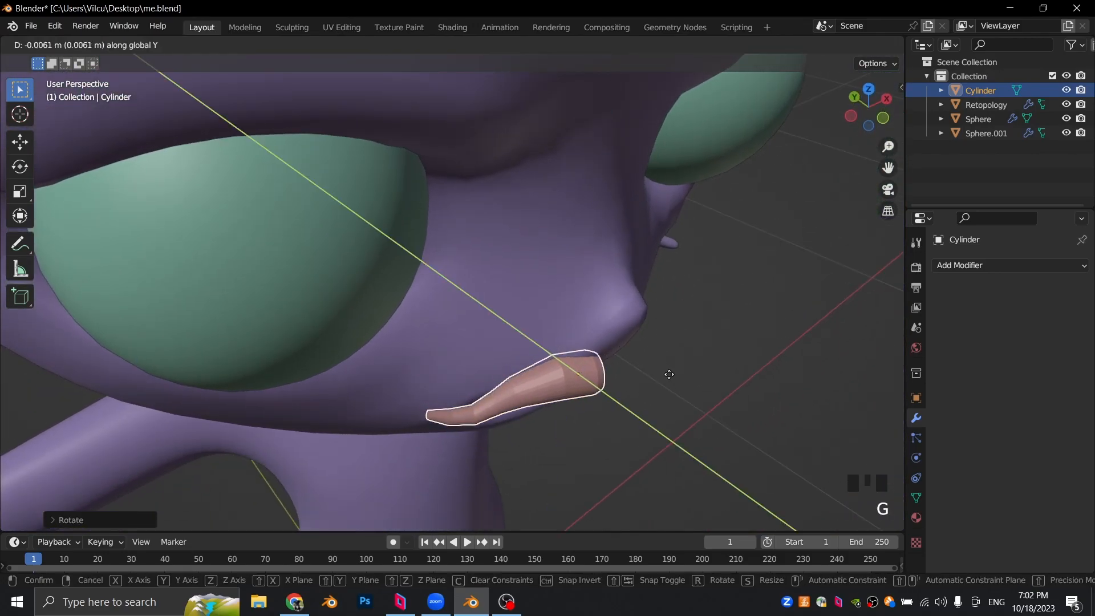
click(669, 375)
scroll(669, 374, down, 4)
click(689, 359)
middle_drag(690, 358, 597, 297)
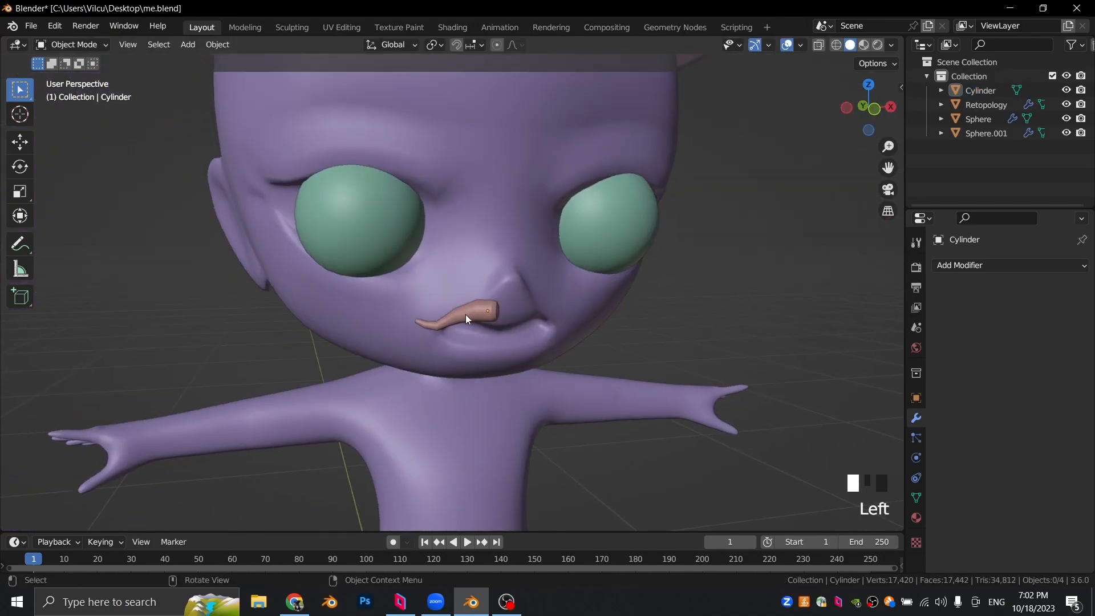
Step: Add a level 2 Subdivision Surface modifier to the moustache
key(ctrl+2)
scroll(528, 306, up, 4)
middle_drag(528, 306, 488, 298)
Step: Shrink the moustache's inner end face with proportional editing so the end beside the nose tapers
key(Tab)
scroll(501, 319, up, 2)
key(3)
click(501, 319)
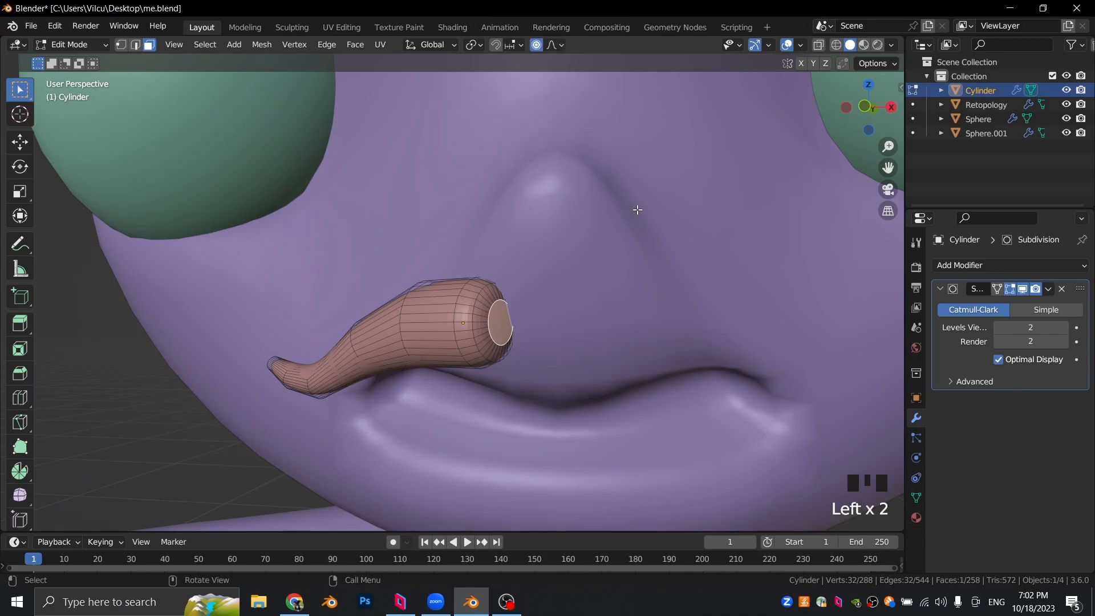
key(s)
scroll(599, 220, up, 12)
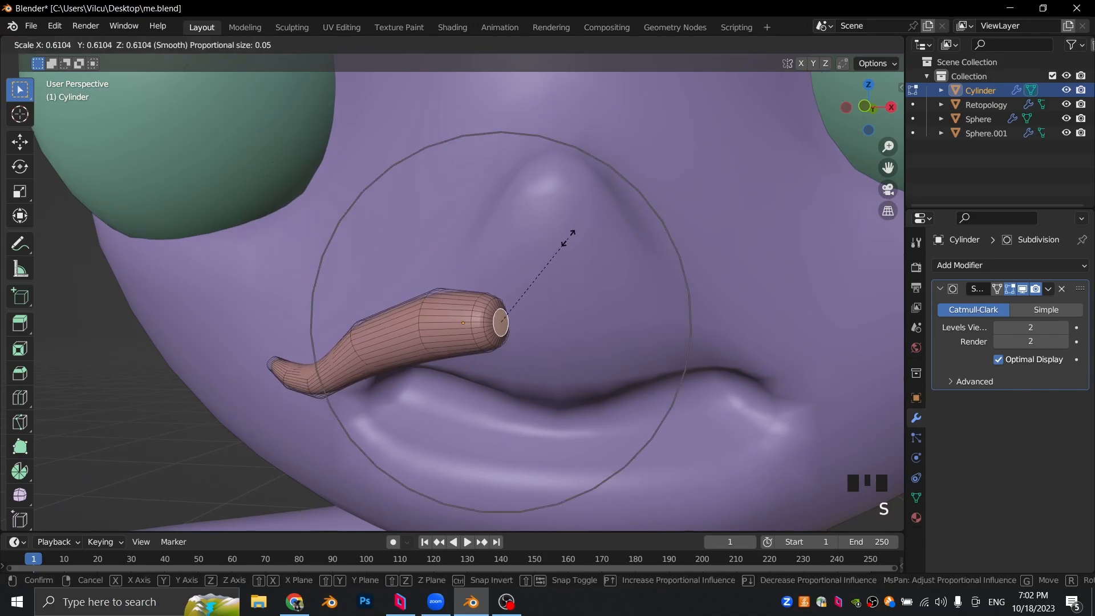
click(521, 265)
key(Tab)
scroll(520, 265, down, 2)
click(693, 285)
middle_drag(693, 285, 477, 298)
scroll(477, 297, up, 2)
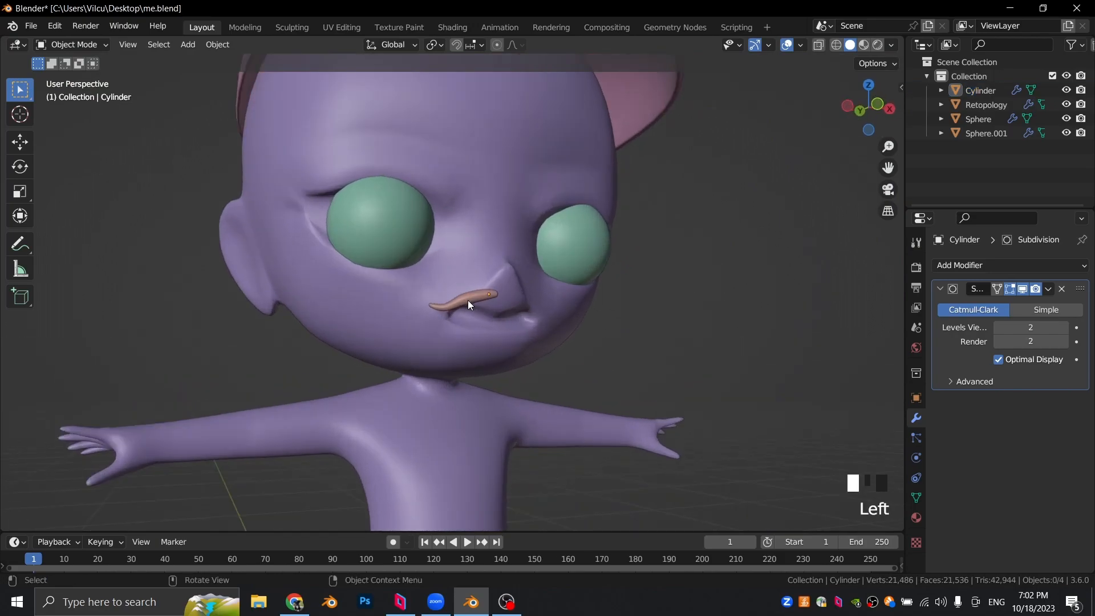
Step: Pull the moustache's outer tip outward and slightly up by about 0.04 m with proportional editing, then leave mesh editing
key(KP_3)
key(KP_1)
scroll(468, 300, up, 6)
key(Tab)
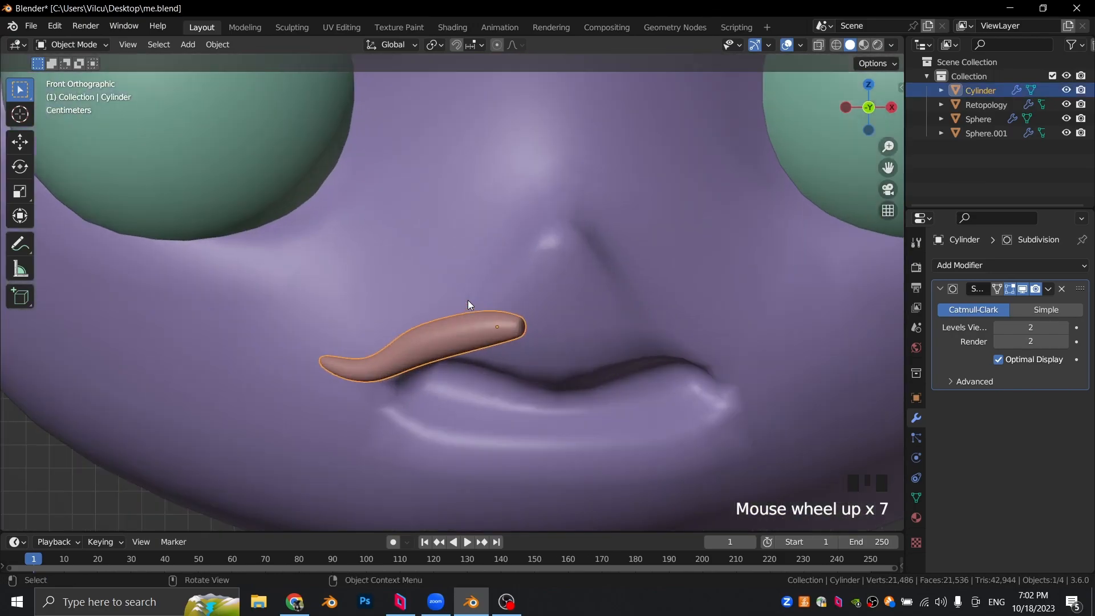
middle_drag(355, 332, 462, 360)
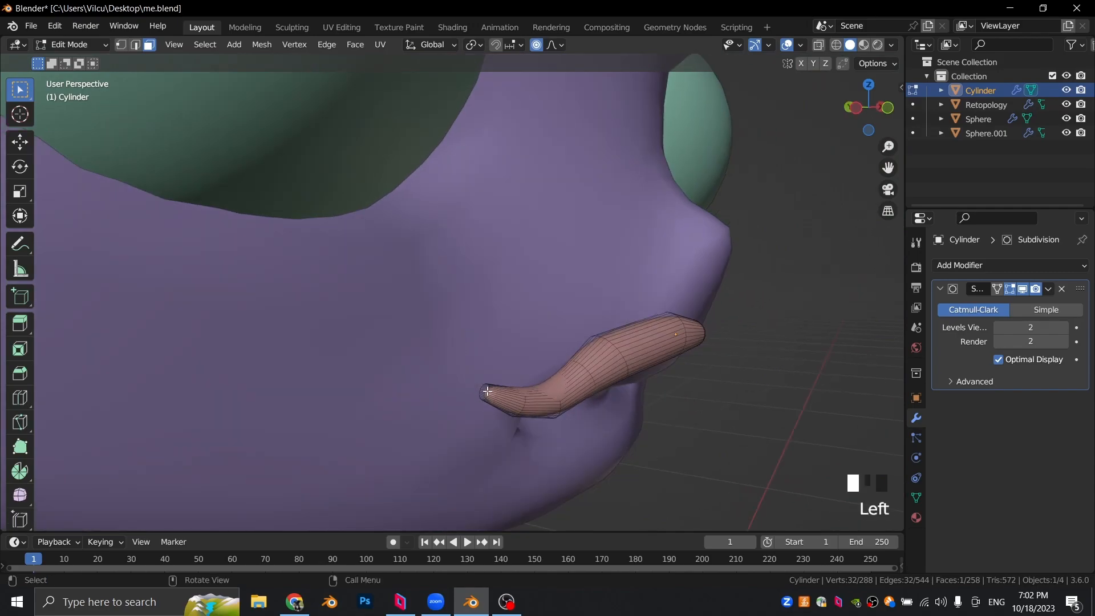
key(KP_1)
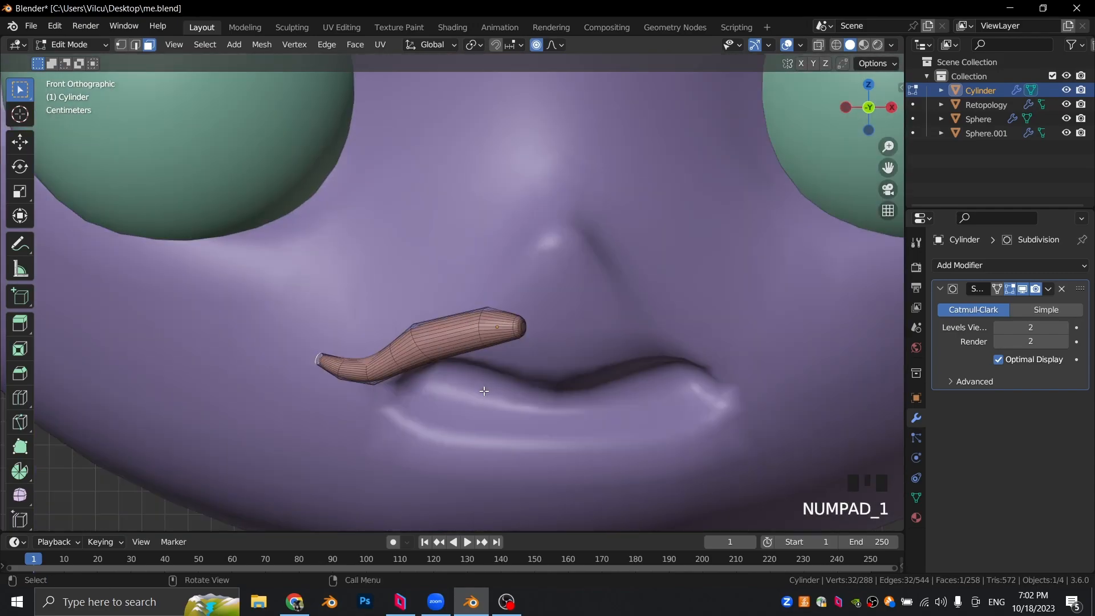
key(g)
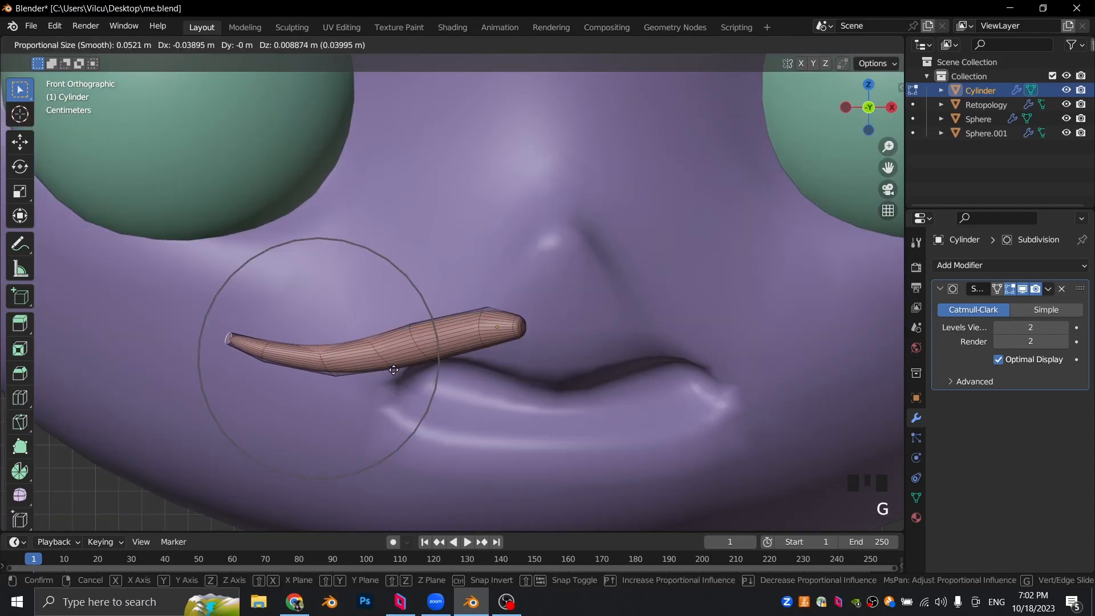
click(384, 364)
scroll(384, 365, down, 5)
key(Tab)
scroll(612, 310, down, 3)
middle_drag(611, 310, 900, 300)
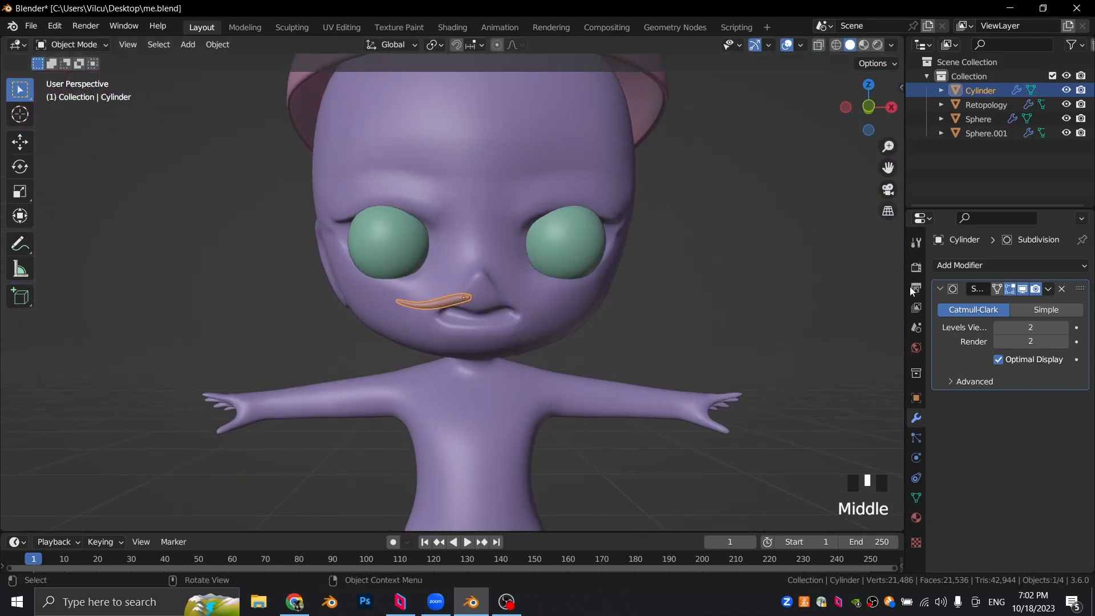
Step: Add a Mirror modifier to the moustache on the X axis with Retopology as the mirror object, and save the file
click(965, 267)
click(803, 430)
scroll(840, 398, up, 1)
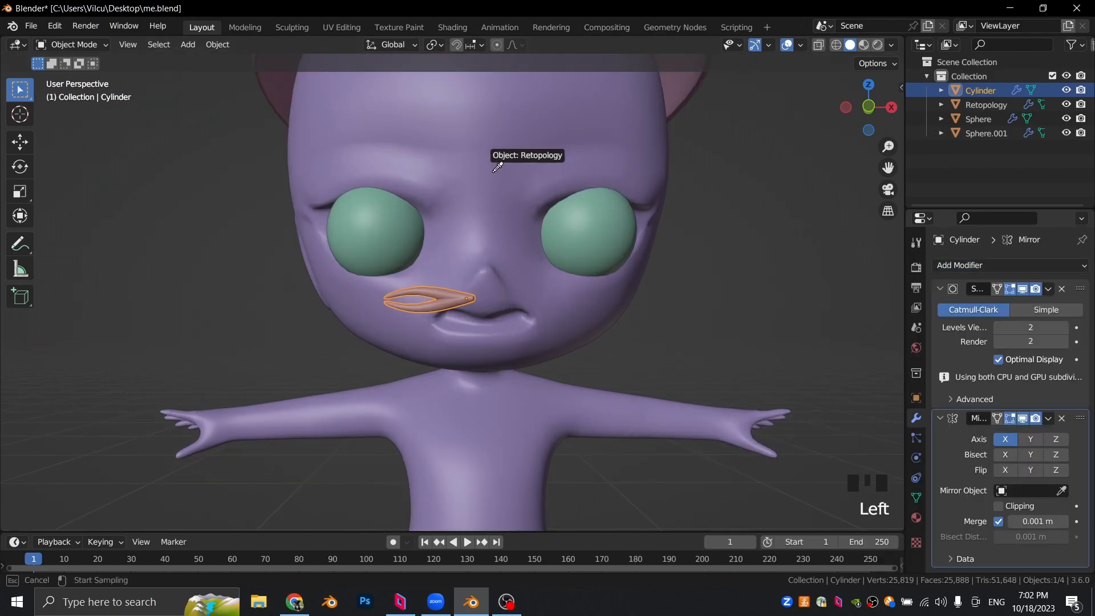
click(497, 169)
scroll(531, 216, down, 4)
key(ctrl+s)
Step: Add a mesh cylinder, scale it down to about 0.2, and place it in front of the character
middle_drag(737, 293, 557, 326)
scroll(637, 314, down, 4)
key(shift+a)
mouse_move(548, 298)
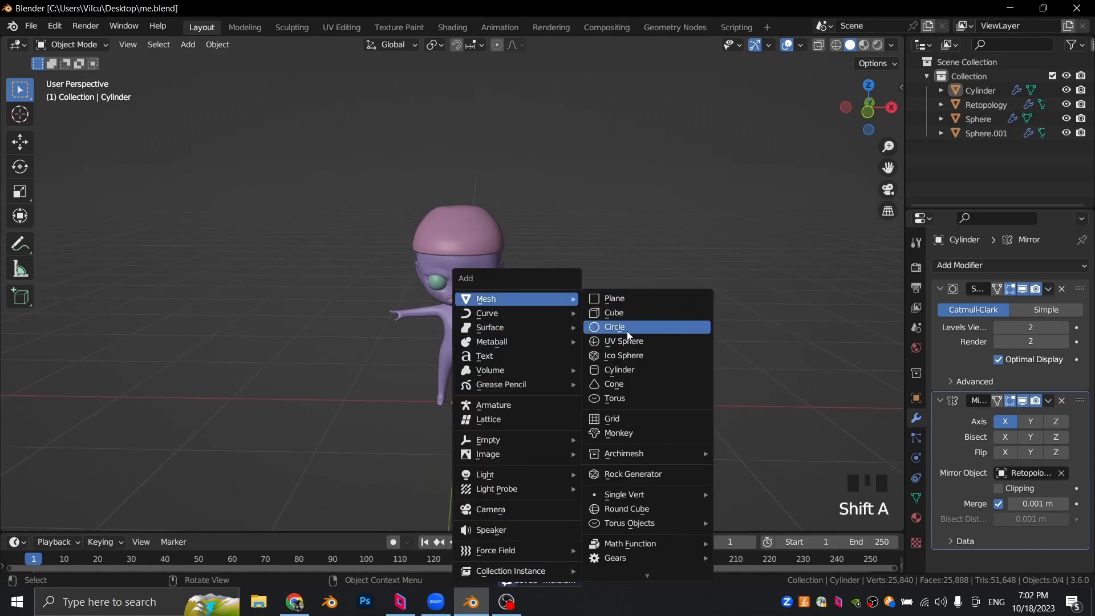
click(625, 371)
key(s)
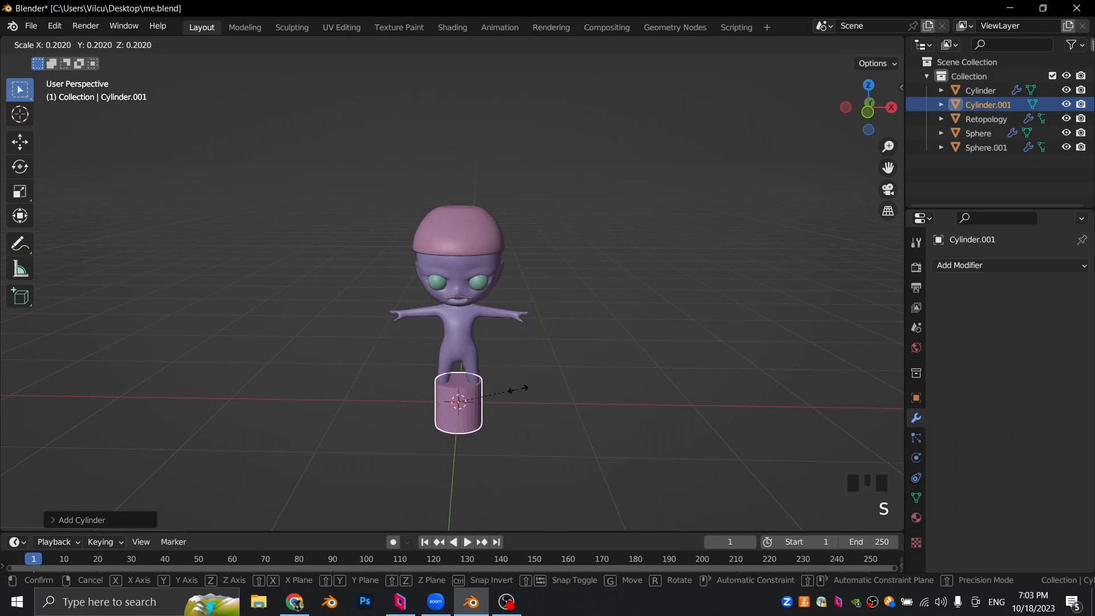
click(510, 394)
key(KP_7)
key(g)
click(501, 497)
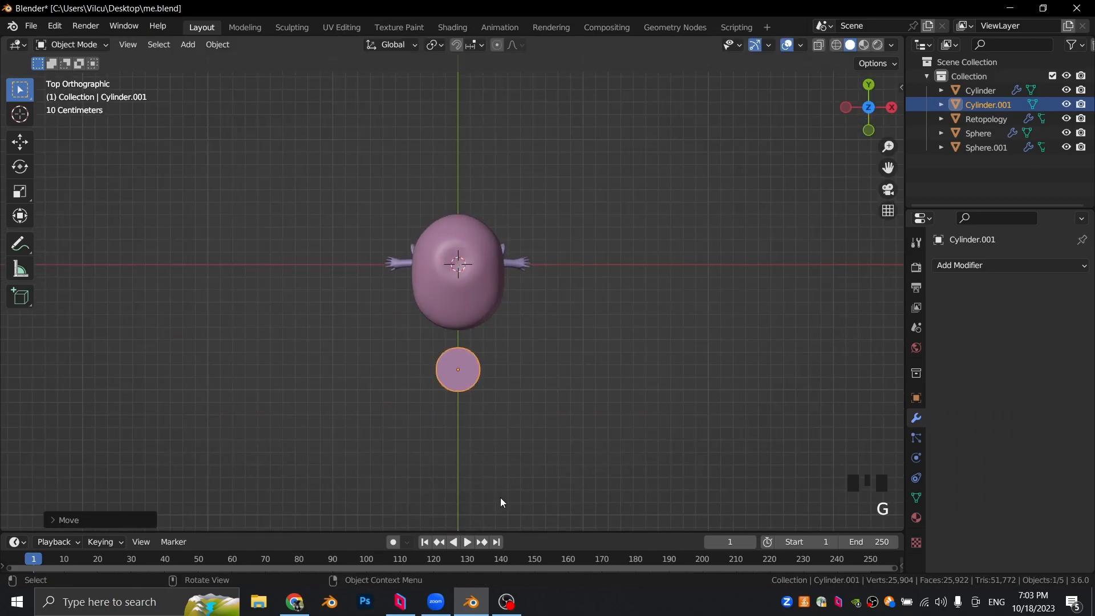
Step: Raise the new cylinder to the height of the face and rotate it 90° to lie on its side
key(KP_1)
scroll(535, 472, up, 3)
key(g)
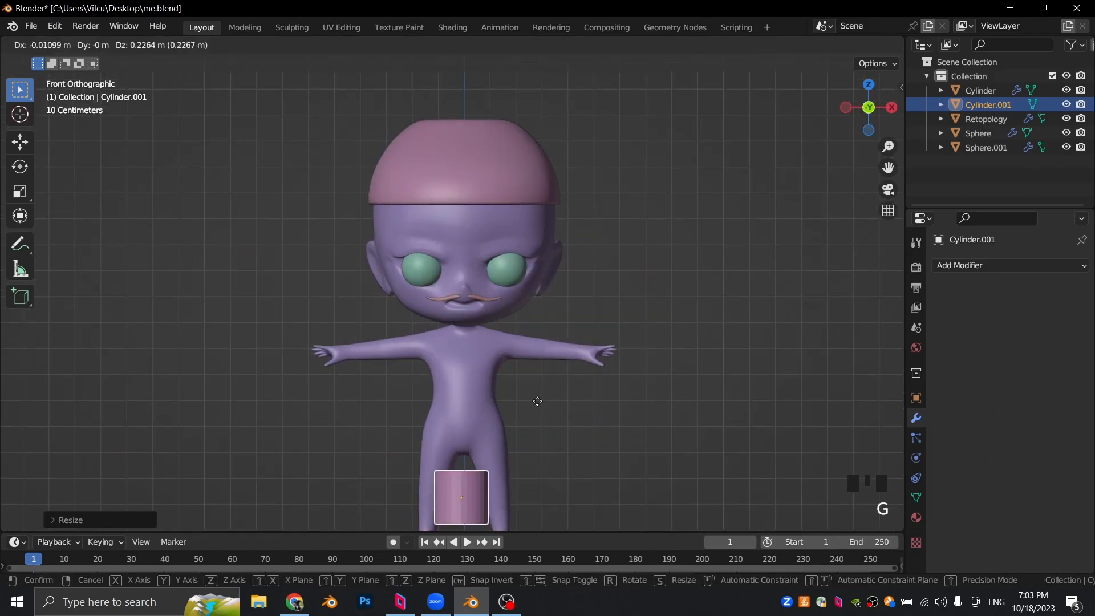
key(r)
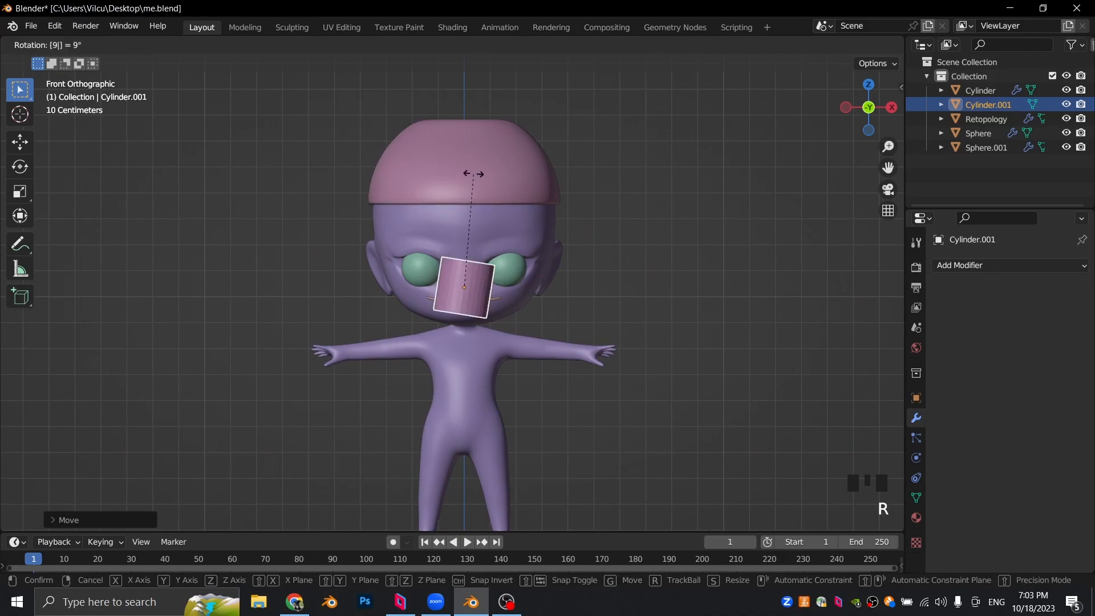
key(Return)
Step: Scale the cylinder down and move it to the inner brow area of the character's right eye
key(s)
click(534, 259)
key(g)
click(501, 220)
Step: Tilt the cylinder to match the brow's slope, adjust its size, and position it just above the eye's inner corner
shift+middle_drag(501, 220, 443, 248)
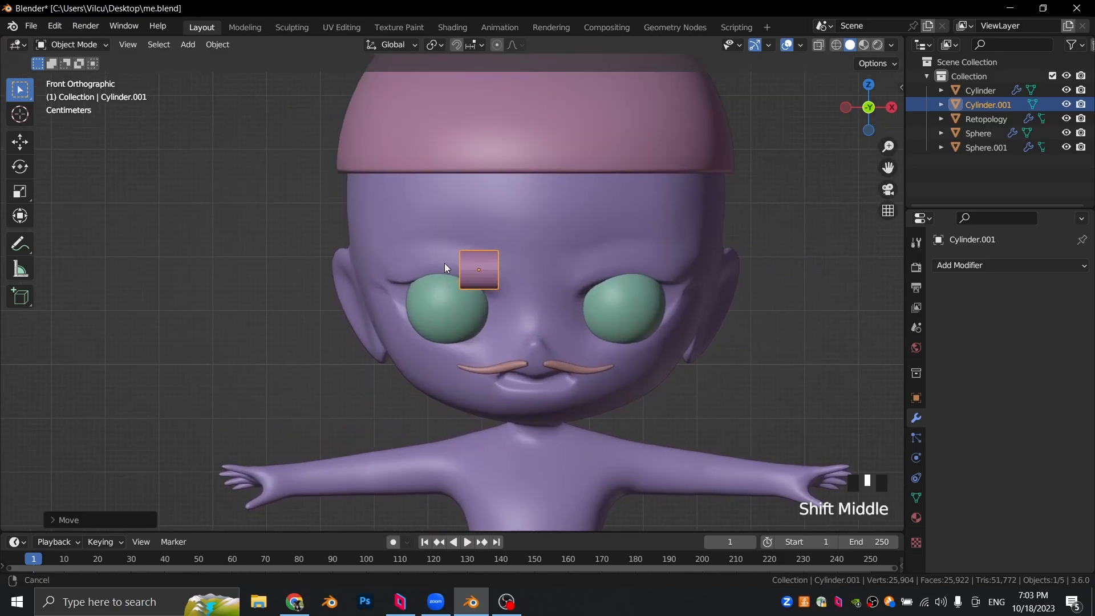
scroll(442, 248, up, 3)
key(r)
click(556, 276)
key(s)
click(586, 278)
key(g)
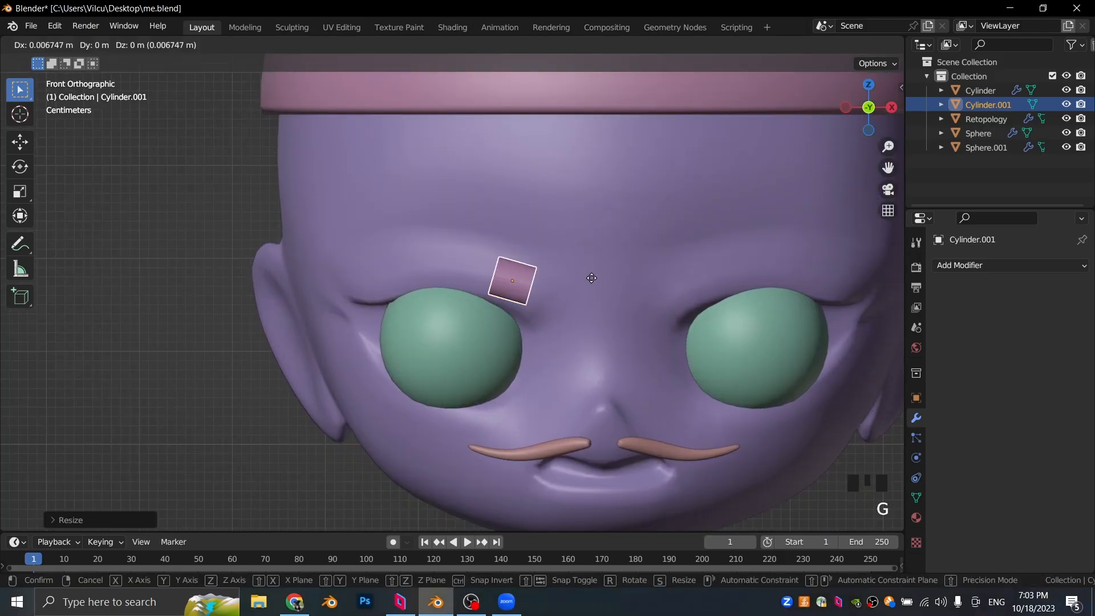
click(592, 276)
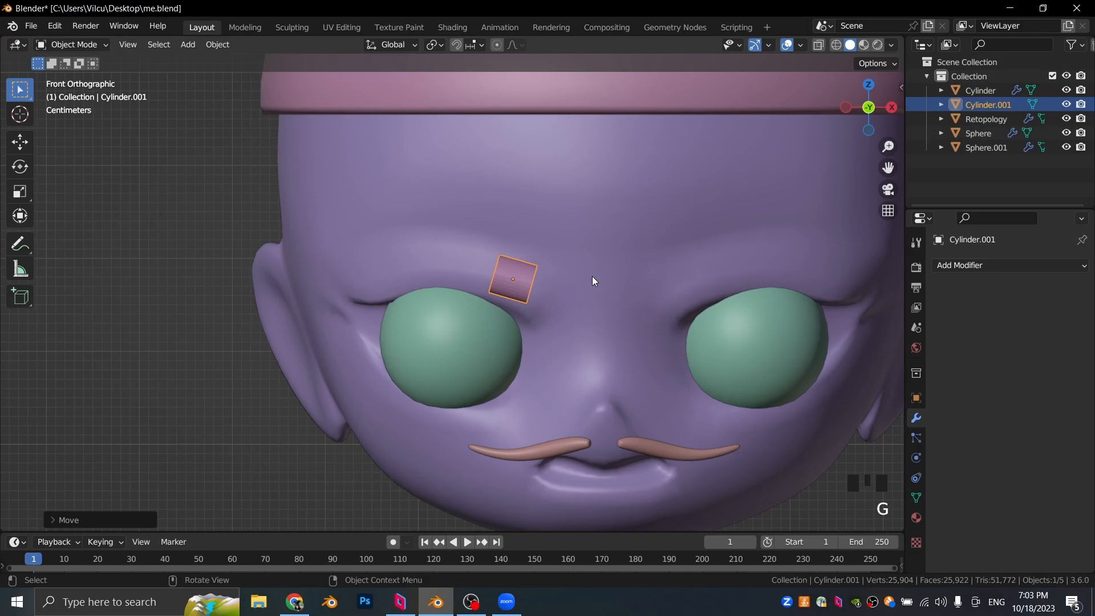
Step: Extrude the cylinder's outer end face along the brow and scale it down to about 0.77
middle_drag(447, 247, 521, 269)
scroll(652, 333, down, 4)
key(Tab)
key(3)
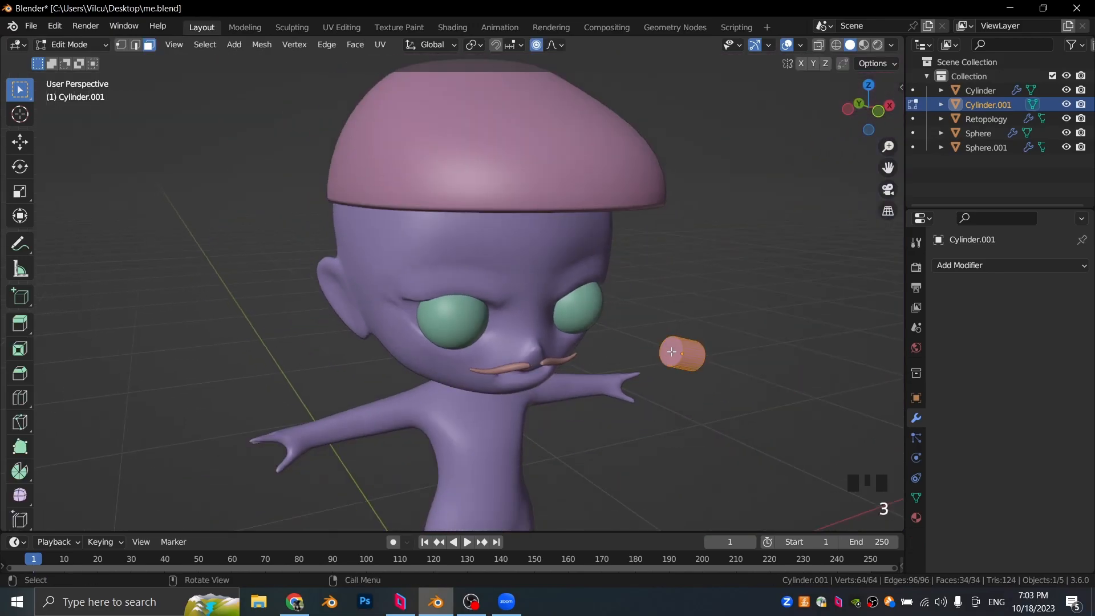
key(KP_1)
scroll(504, 287, up, 6)
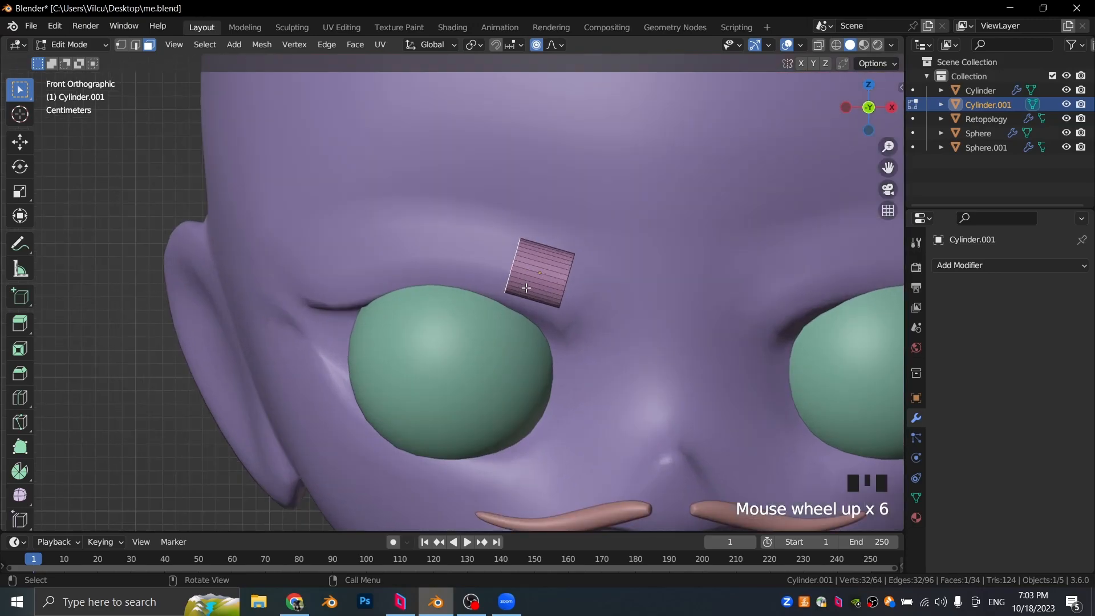
key(e)
click(459, 261)
key(s)
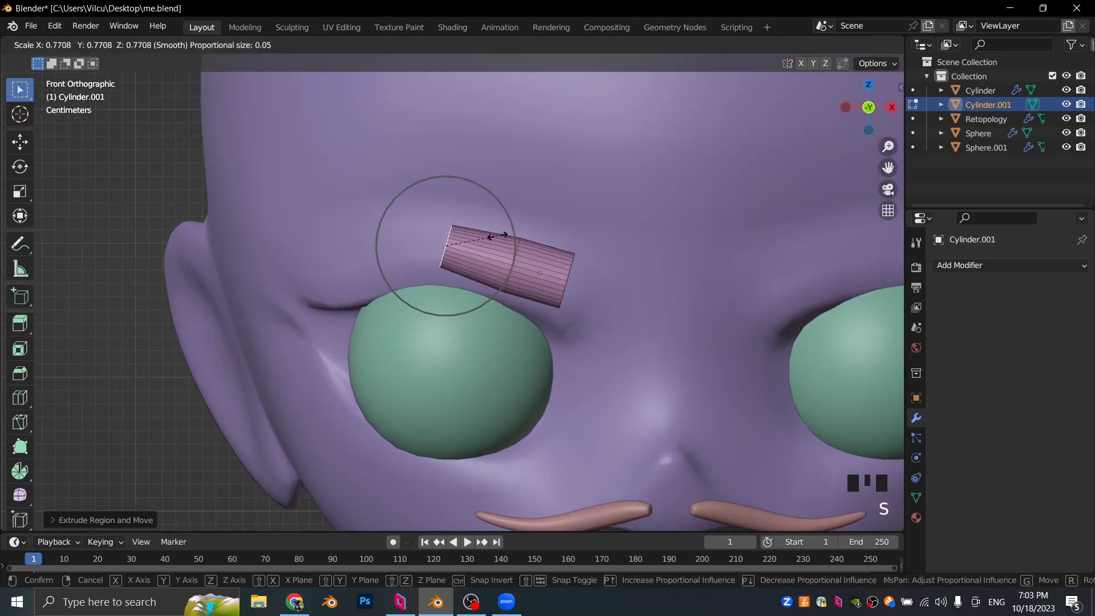
click(491, 237)
Step: Extrude two more eyebrow segments outward, rotating, moving and scaling the end face so they arch over the eye
key(e)
click(447, 224)
key(r)
click(428, 211)
key(g)
click(422, 232)
key(e)
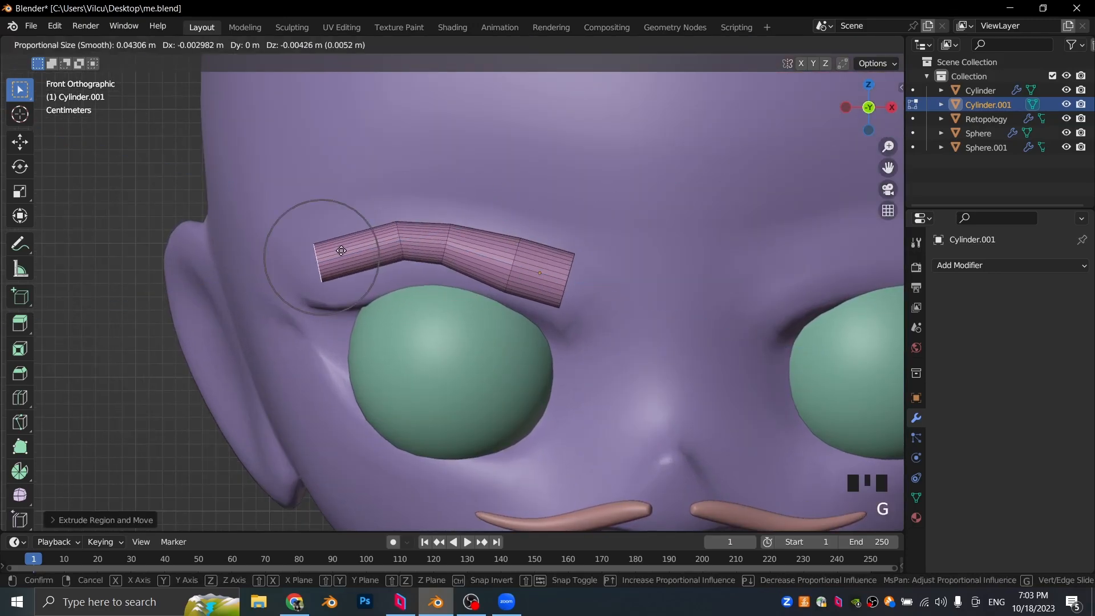
key(s)
click(343, 251)
Step: Extrude the eyebrow's outer tip, angle it downward, and shrink its end face to a thin point
key(e)
click(310, 254)
key(r)
click(314, 252)
key(g)
click(323, 251)
key(s)
click(314, 244)
Step: Select the eyebrow's inner end face and scale it to adjust the thickness near the nose bridge
middle_drag(313, 245, 257, 196)
scroll(257, 197, down, 5)
click(242, 178)
key(KP_1)
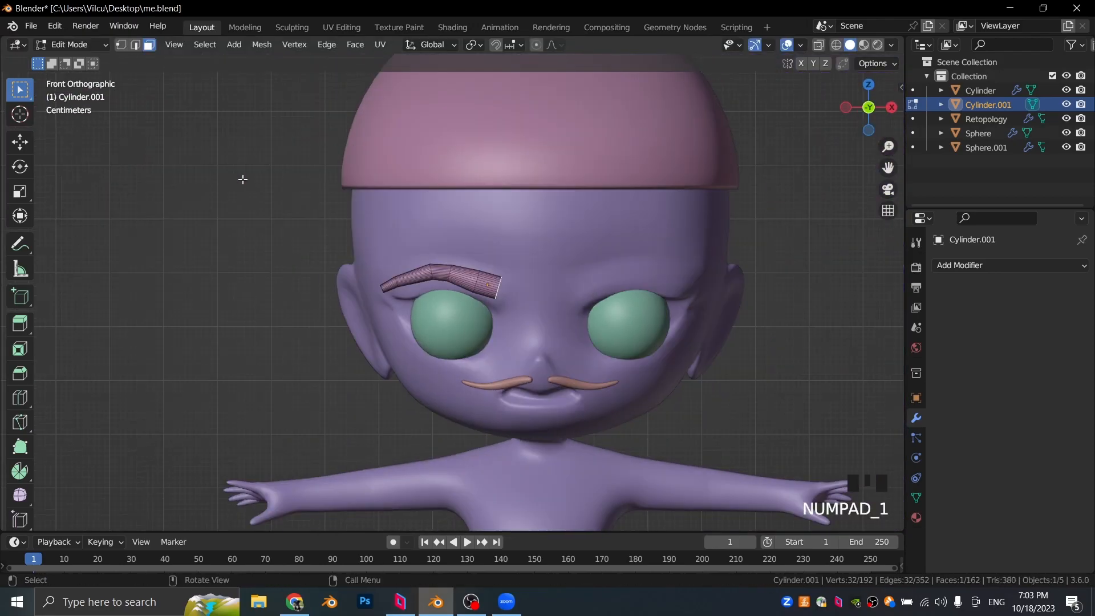
scroll(454, 228, up, 3)
key(s)
click(628, 232)
Step: Add a level 2 Subdivision Surface modifier to the eyebrow and inset its inner end face
scroll(498, 258, up, 2)
key(ctrl+2)
middle_drag(473, 258, 317, 269)
click(317, 268)
key(i)
click(605, 250)
Step: Scale the selected inner end face of the eyebrow and leave mesh editing
key(Tab)
key(Tab)
key(s)
click(428, 251)
key(Tab)
Step: Move the eyebrow back in side view so that it sits on the forehead above the eye
scroll(451, 363, down, 3)
key(KP_3)
key(g)
click(681, 358)
Step: Rotate the eyebrow about -20° around the Z axis to follow the forehead, deselect it, and save the file
middle_drag(681, 359, 764, 298)
scroll(743, 294, up, 4)
key(r)
key(z)
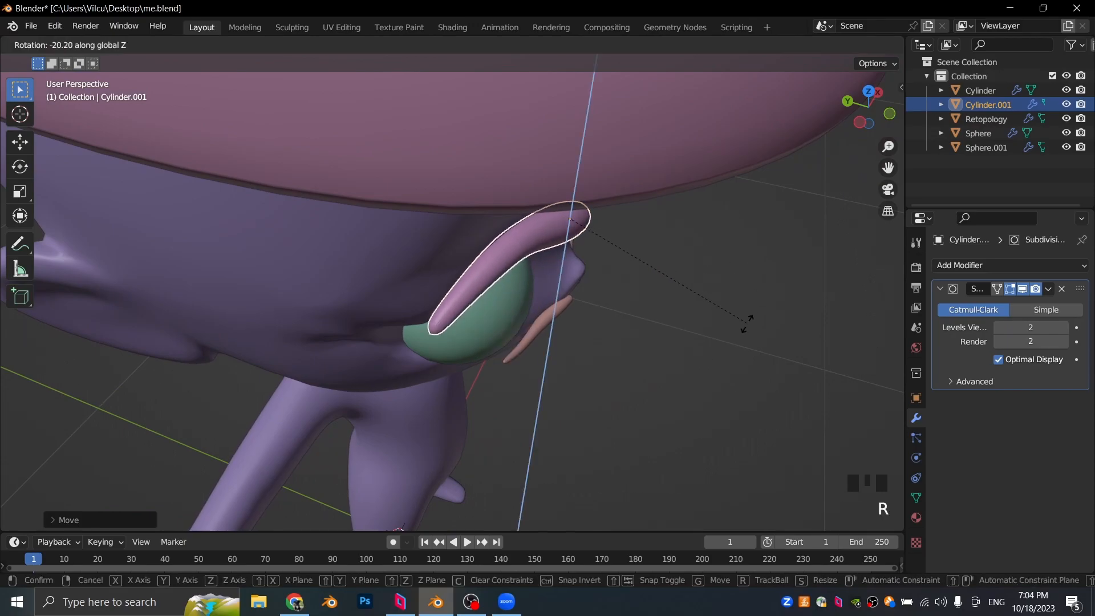
click(738, 341)
middle_drag(738, 341, 697, 237)
scroll(621, 242, down, 2)
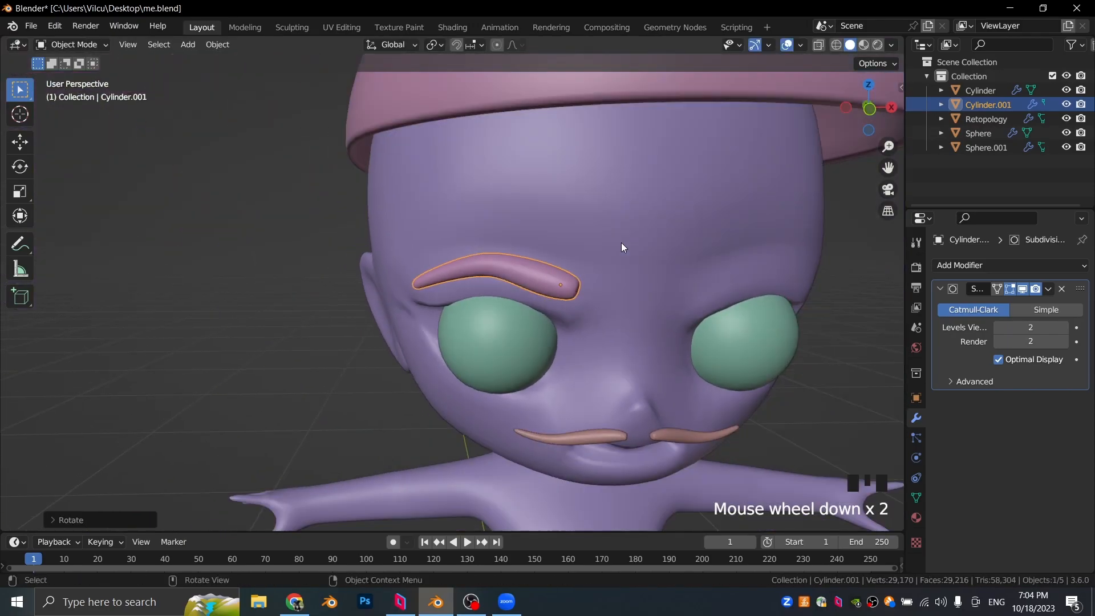
click(789, 336)
middle_drag(773, 335, 719, 323)
scroll(547, 285, up, 4)
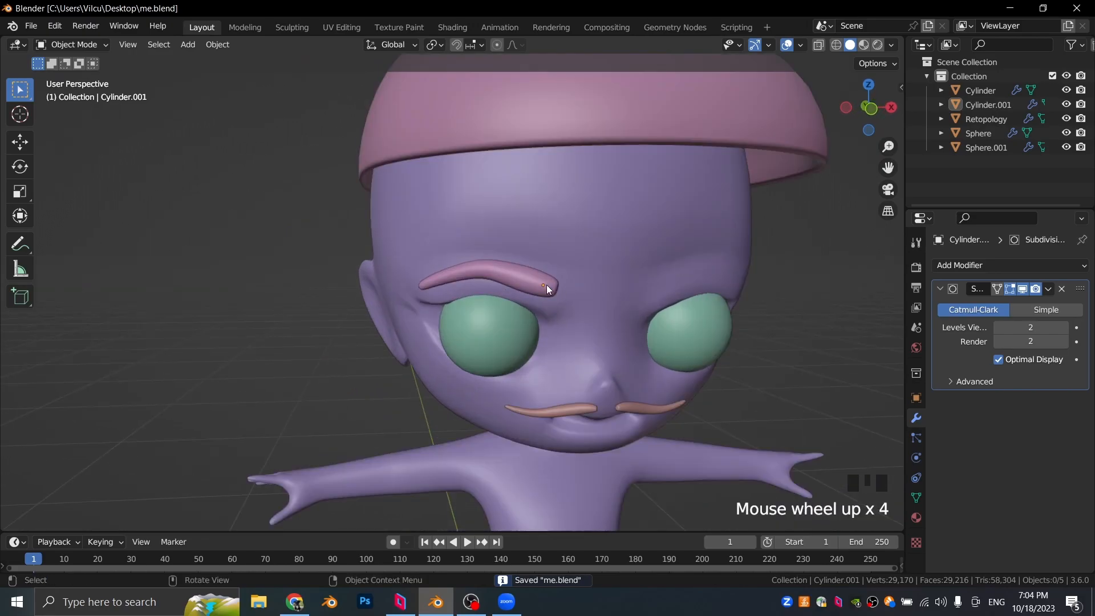
Step: Add a Mirror modifier to the eyebrow using the Retopology body as mirror object, deselect it, and save the file
click(546, 286)
click(1005, 270)
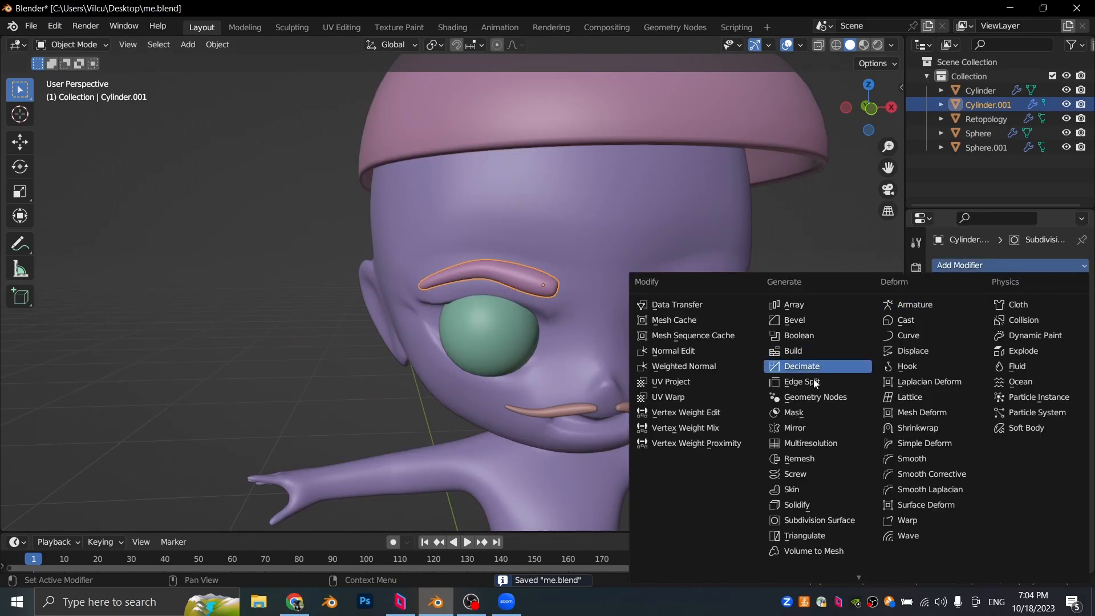
click(809, 429)
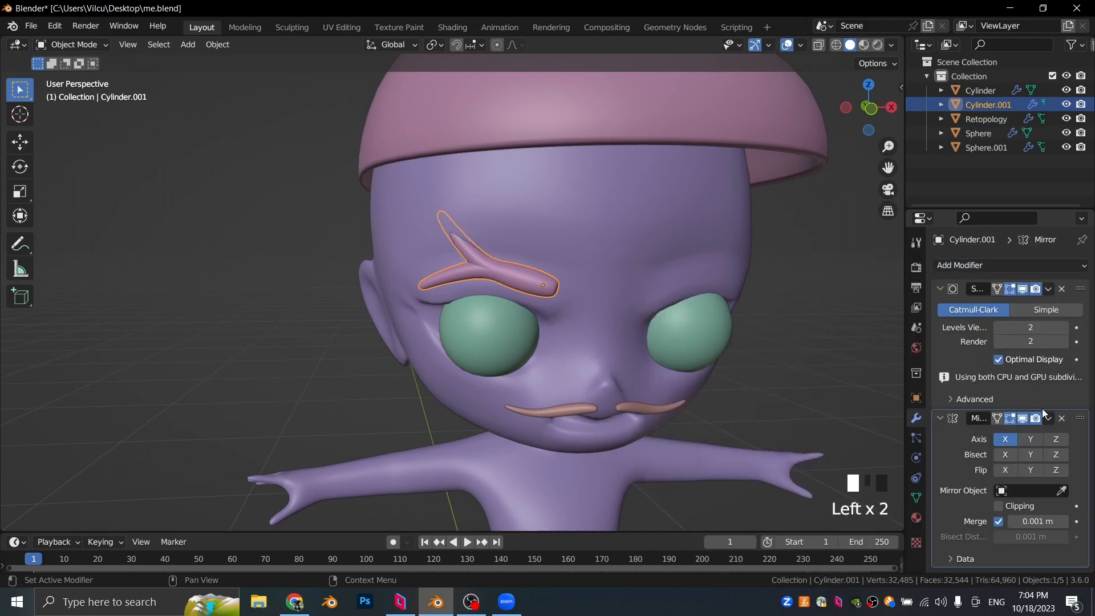
click(1063, 490)
click(623, 226)
scroll(804, 327, down, 4)
click(765, 303)
key(ctrl+s)
scroll(765, 302, down, 4)
Step: Add a mesh circle and rotate it around the X axis so that it stands upright facing the front
middle_drag(496, 301, 508, 264)
key(shift+a)
mouse_move(508, 264)
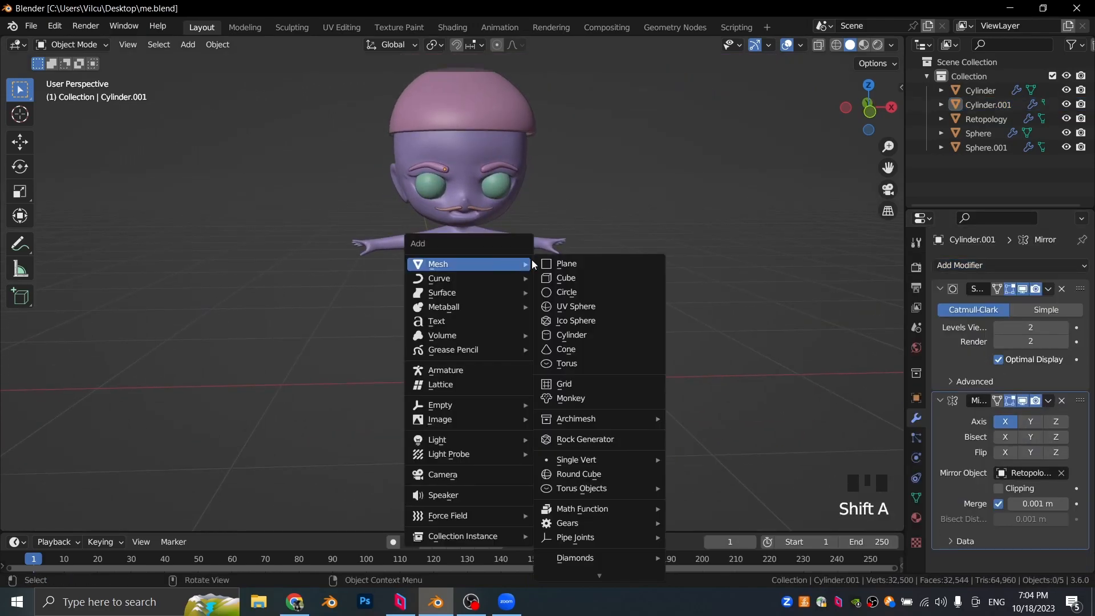
click(584, 294)
middle_drag(539, 289, 643, 335)
key(r)
key(x)
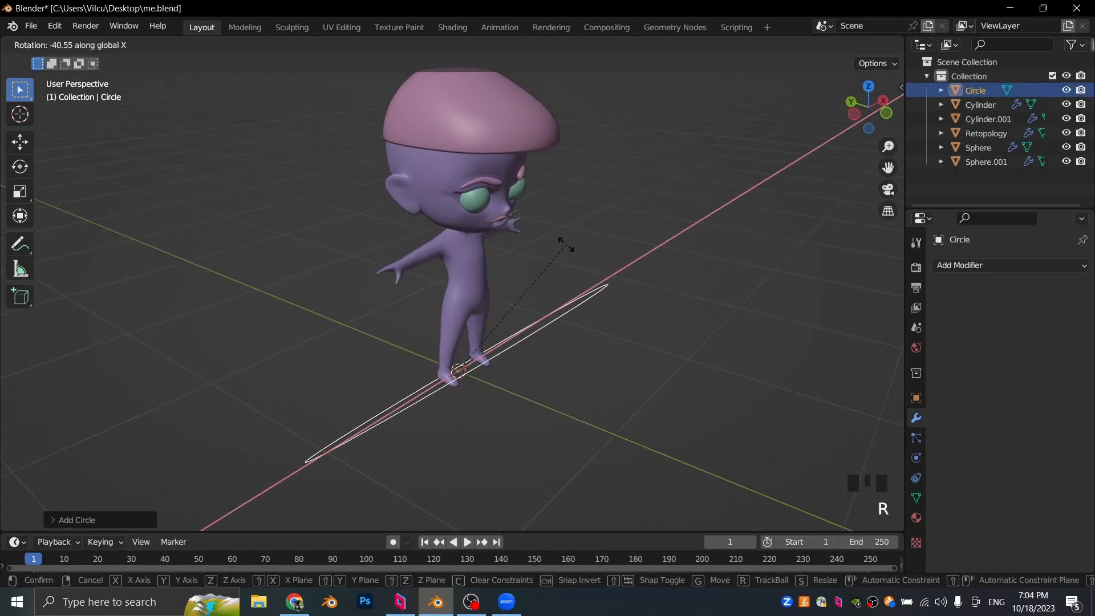
key(Return)
Step: Move the circle forward along Y in front of the body, raise it to the neck in front view, and scale it down
key(g)
key(y)
click(706, 293)
key(s)
click(716, 338)
key(KP_1)
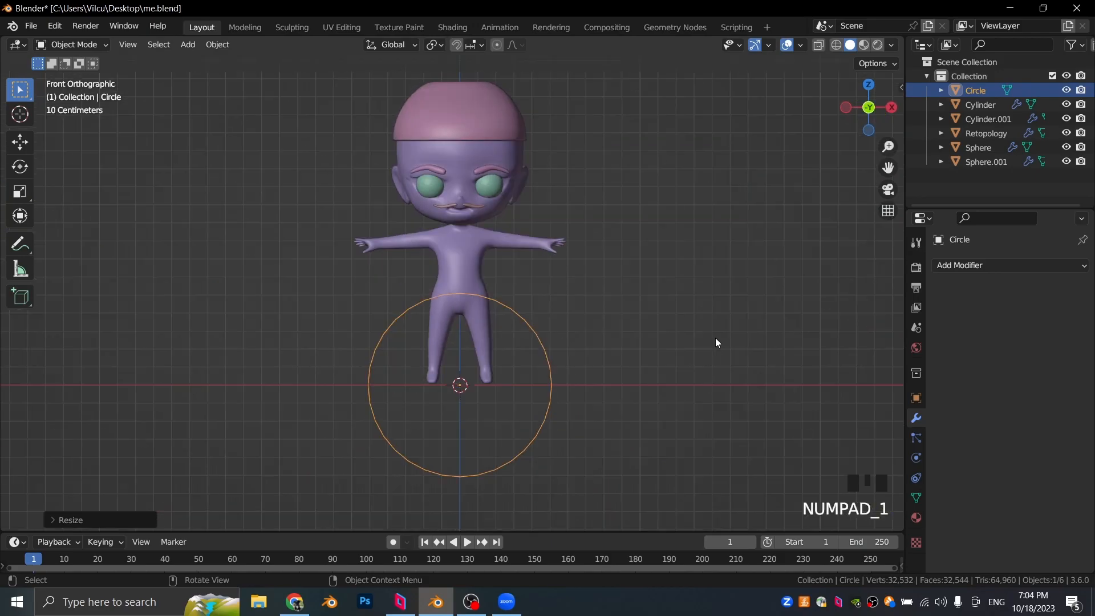
key(g)
click(675, 201)
key(s)
click(504, 228)
Step: Delete the seven lowest vertices of the circle to leave a ring open at its lower side
scroll(526, 228, up, 4)
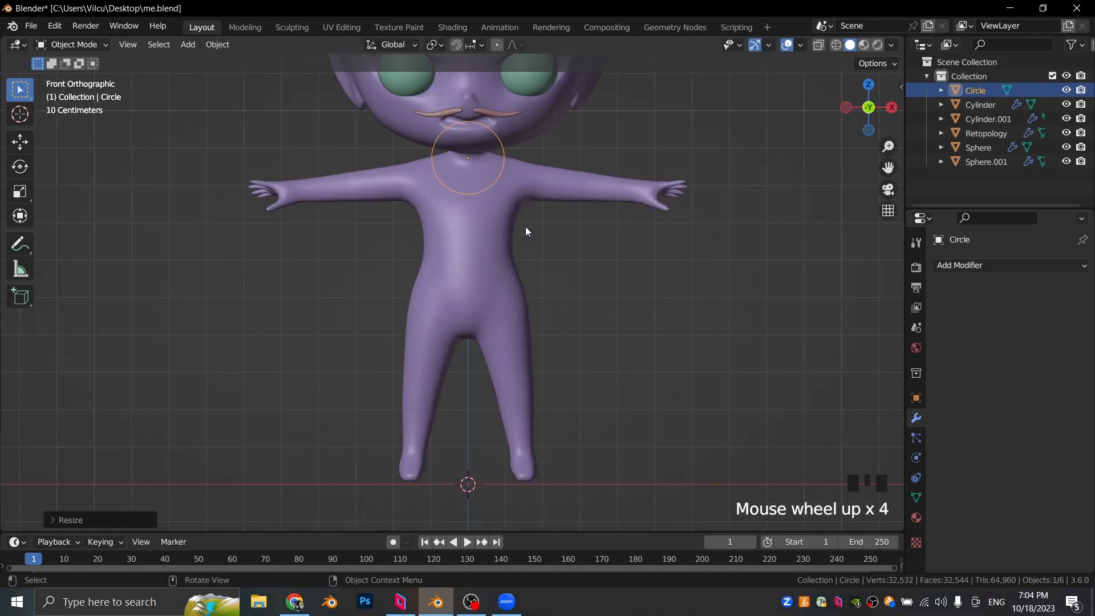
shift+middle_drag(613, 175, 603, 308)
scroll(535, 303, up, 4)
key(Tab)
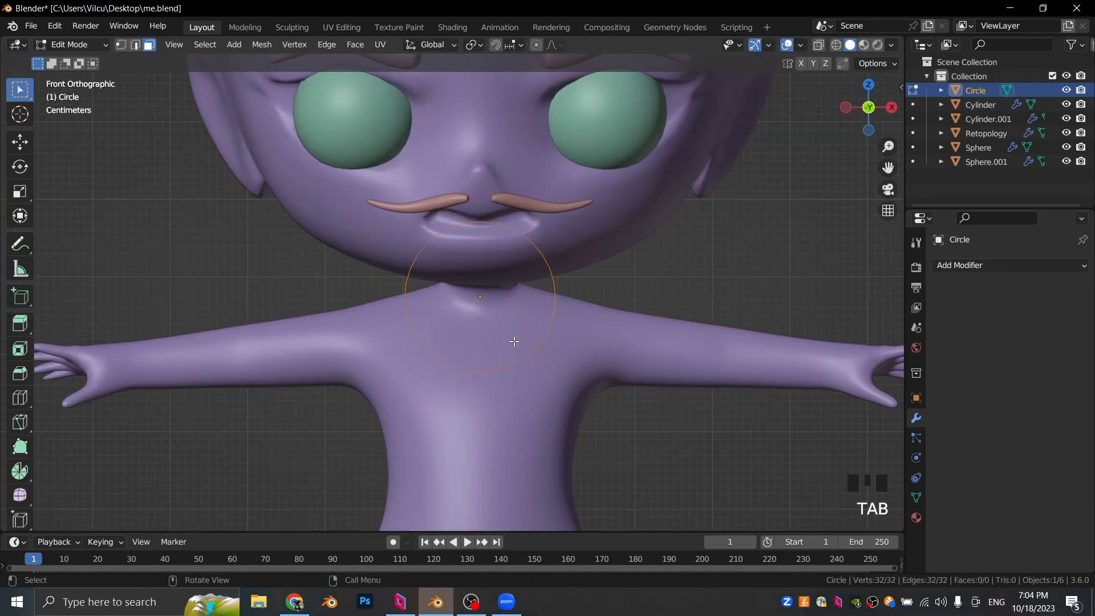
scroll(488, 379, up, 1)
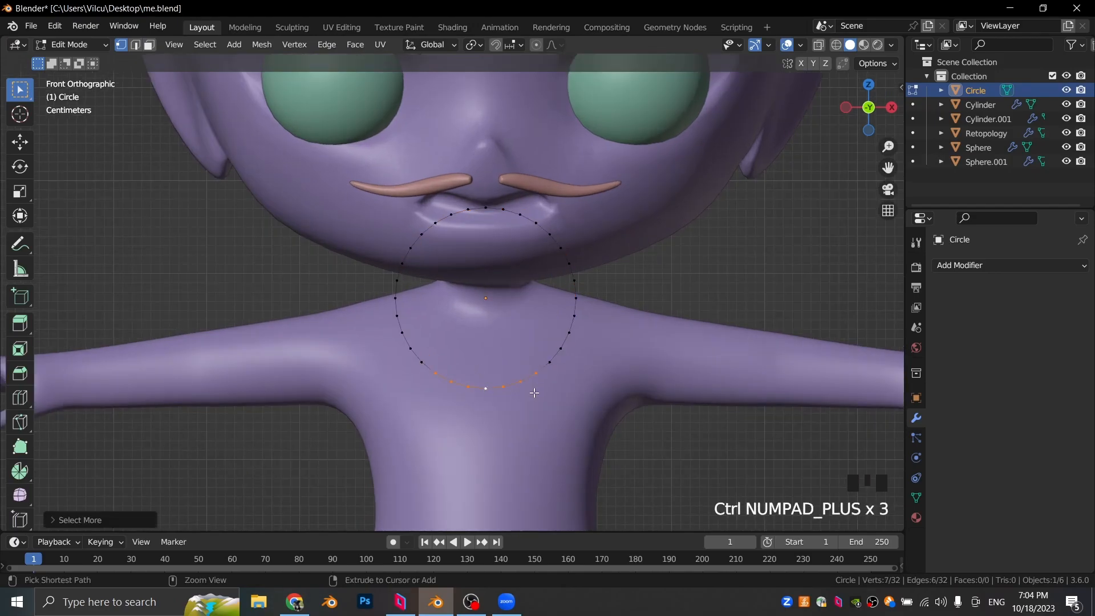
key(x)
click(492, 378)
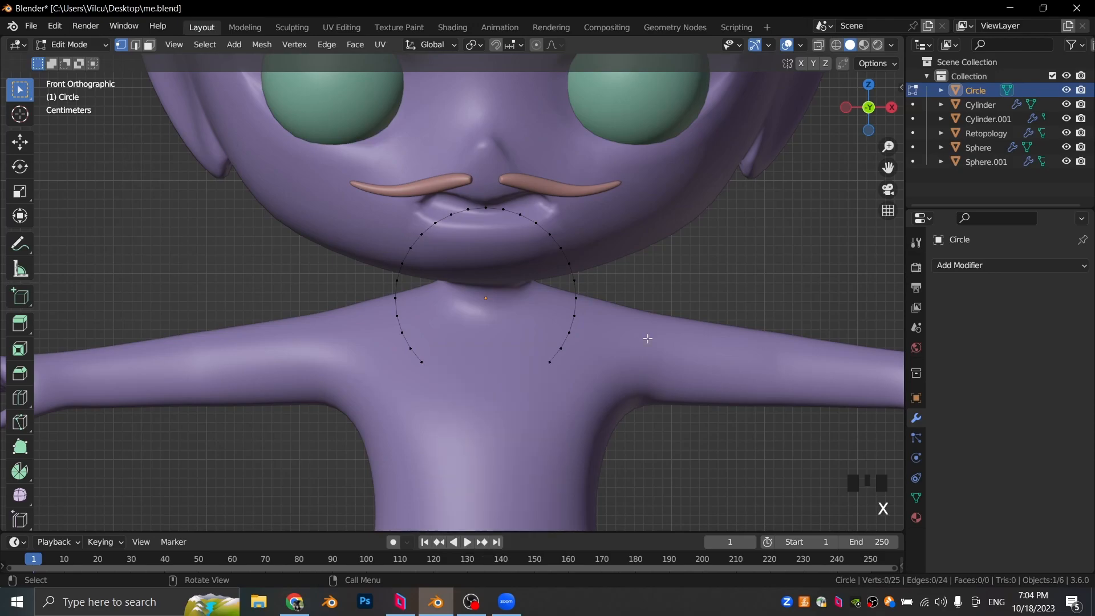
Step: Leave mesh editing and convert the open circle to a curve
key(Tab)
right_click(572, 272)
mouse_move(558, 321)
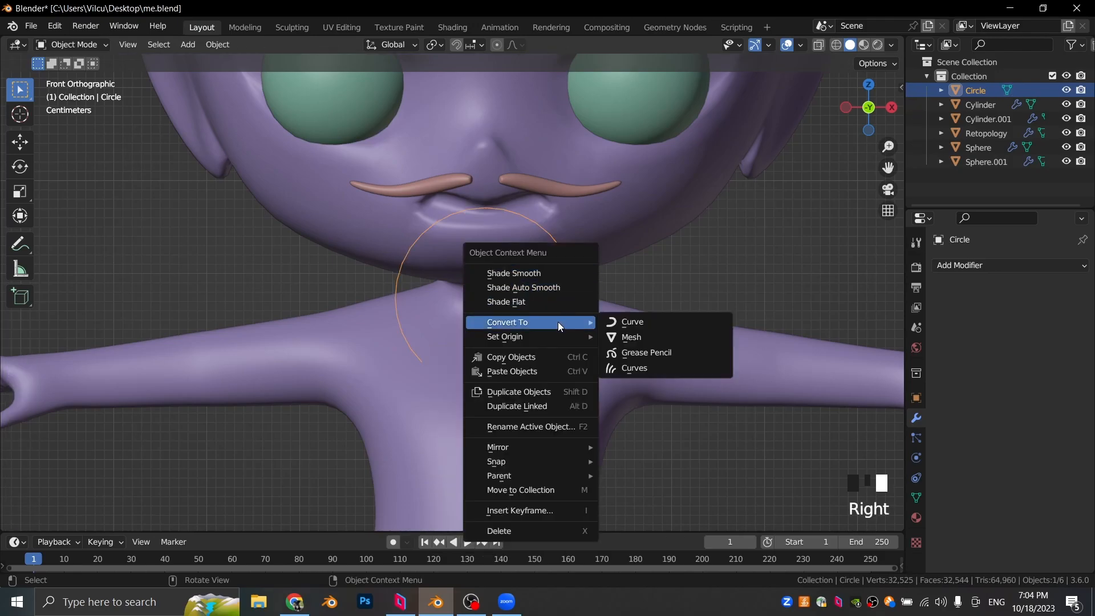
click(630, 319)
Step: Give the ring curve a round bevel with a depth of 0.125 m
click(917, 477)
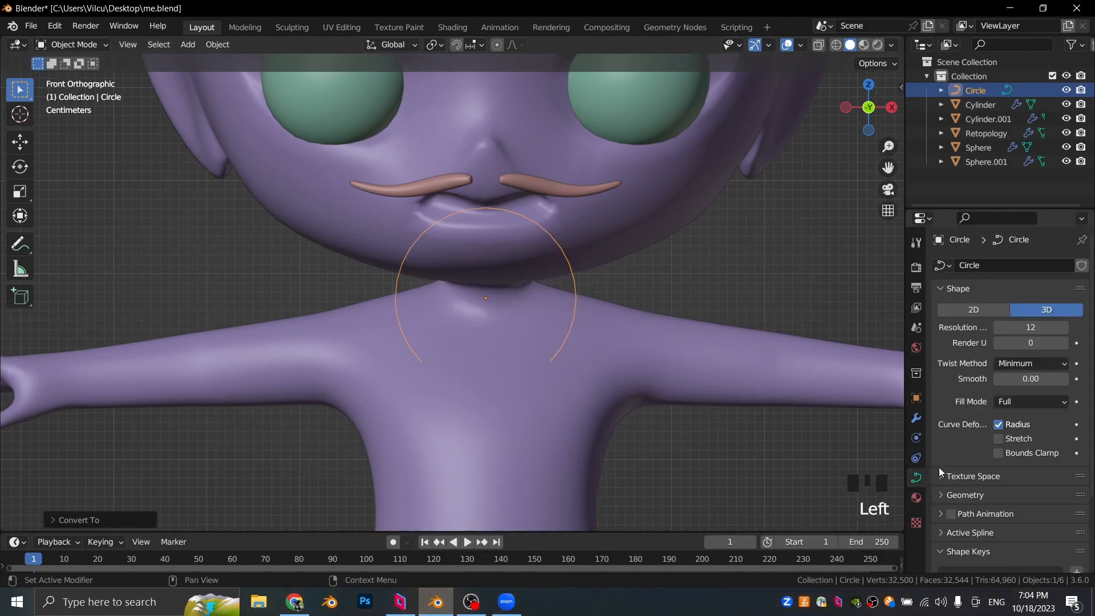
scroll(960, 422, down, 10)
click(947, 403)
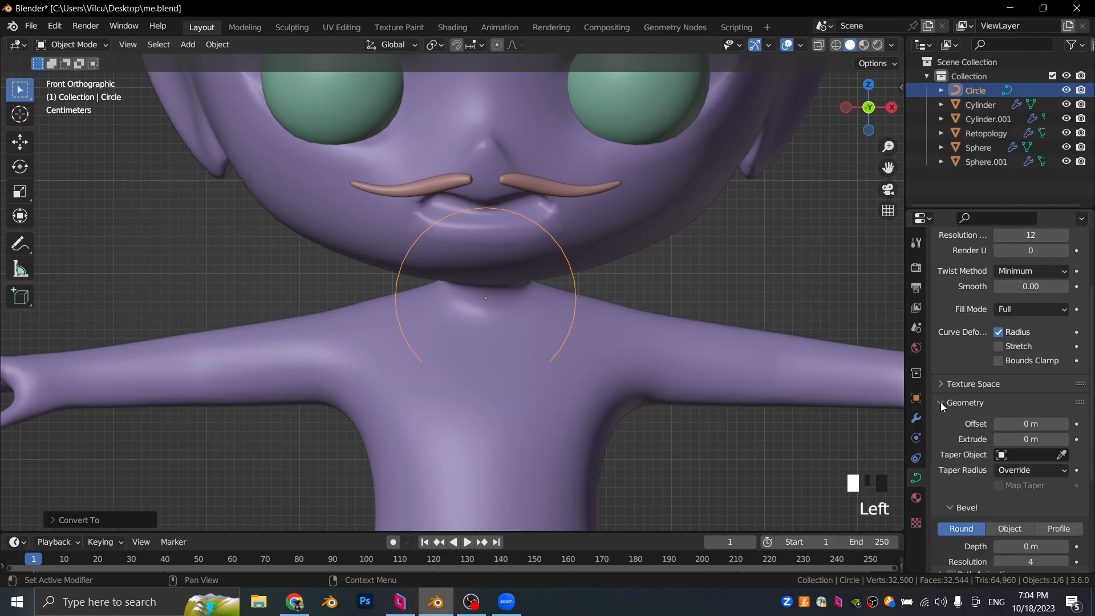
scroll(959, 383, down, 6)
shift+drag(1031, 409, 1073, 410)
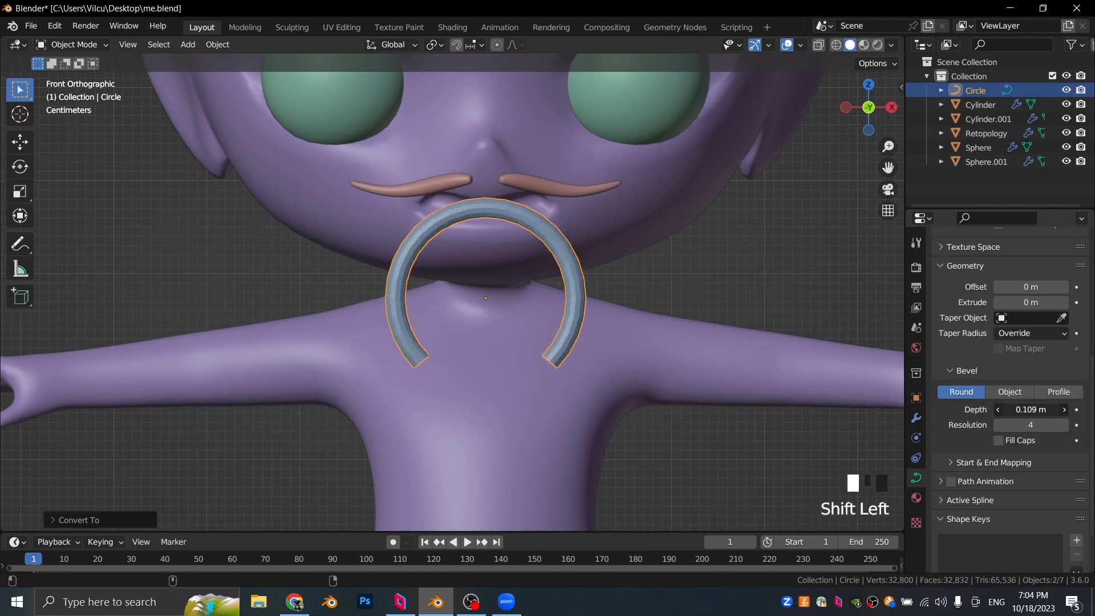
Step: Scale the ring down and move it up along Z to the area between the moustache halves
key(s)
click(519, 243)
key(g)
key(z)
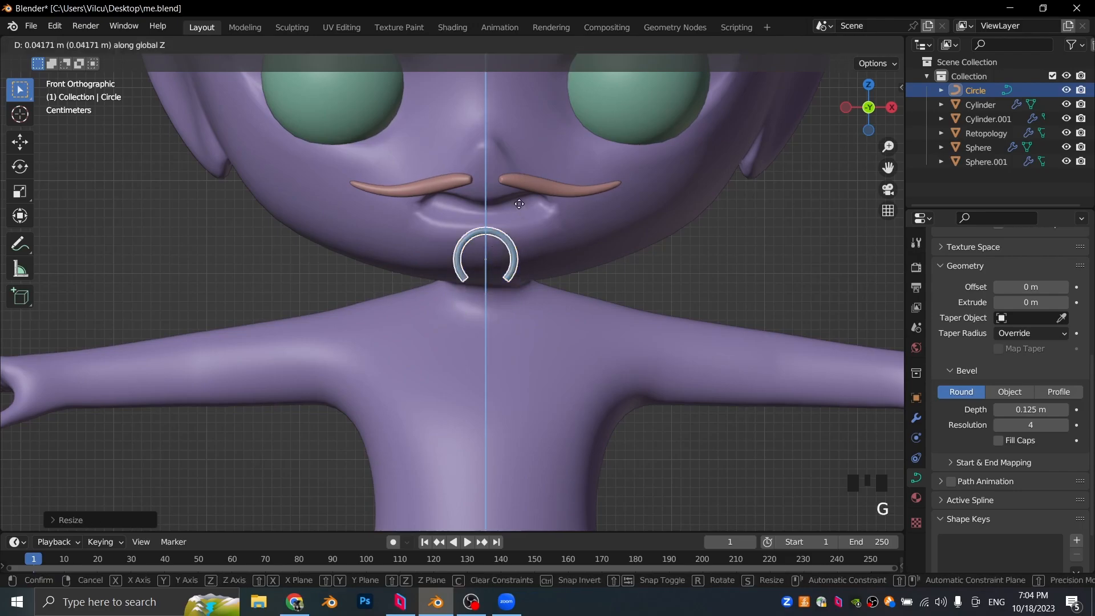
click(519, 157)
Step: In side view, move the ring back along Y to the face, tilt it, and position it just under the nose
key(KP_3)
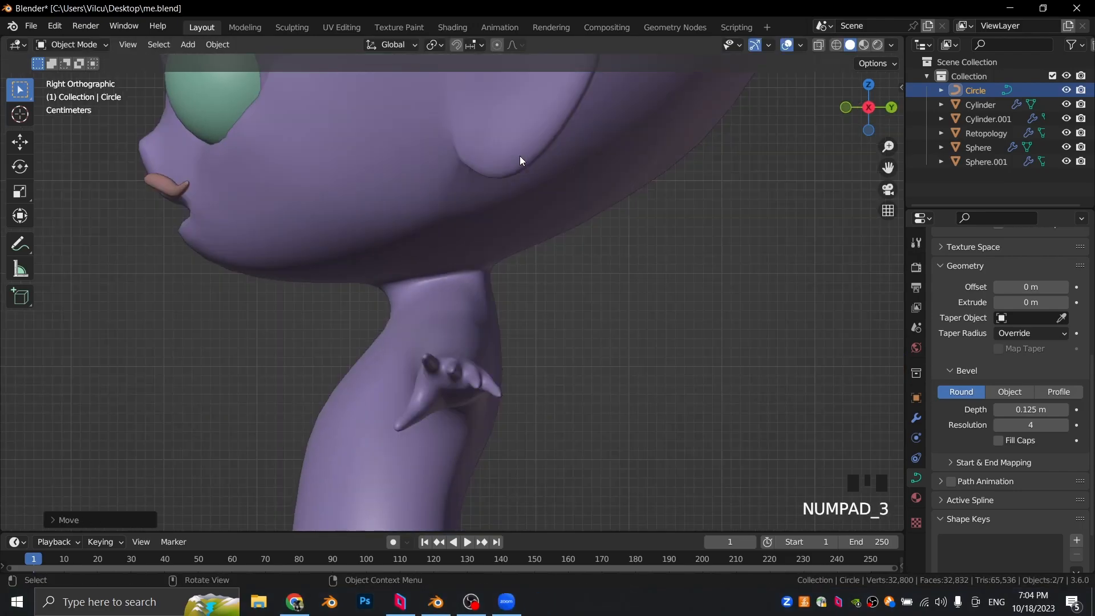
key(g)
key(y)
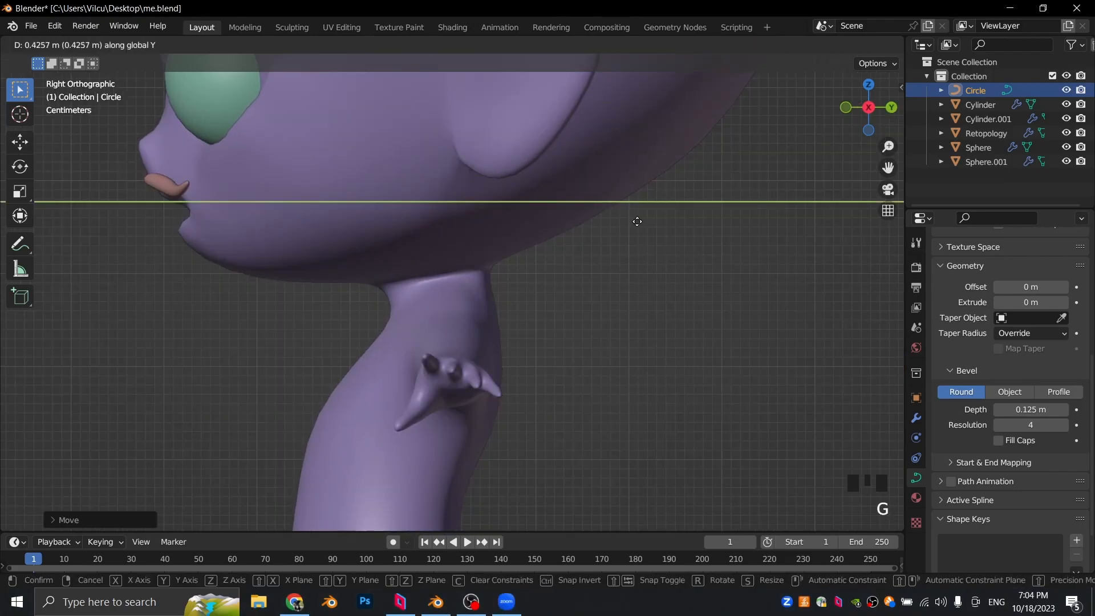
shift+middle_drag(300, 207, 573, 300)
scroll(413, 238, up, 3)
click(642, 244)
key(r)
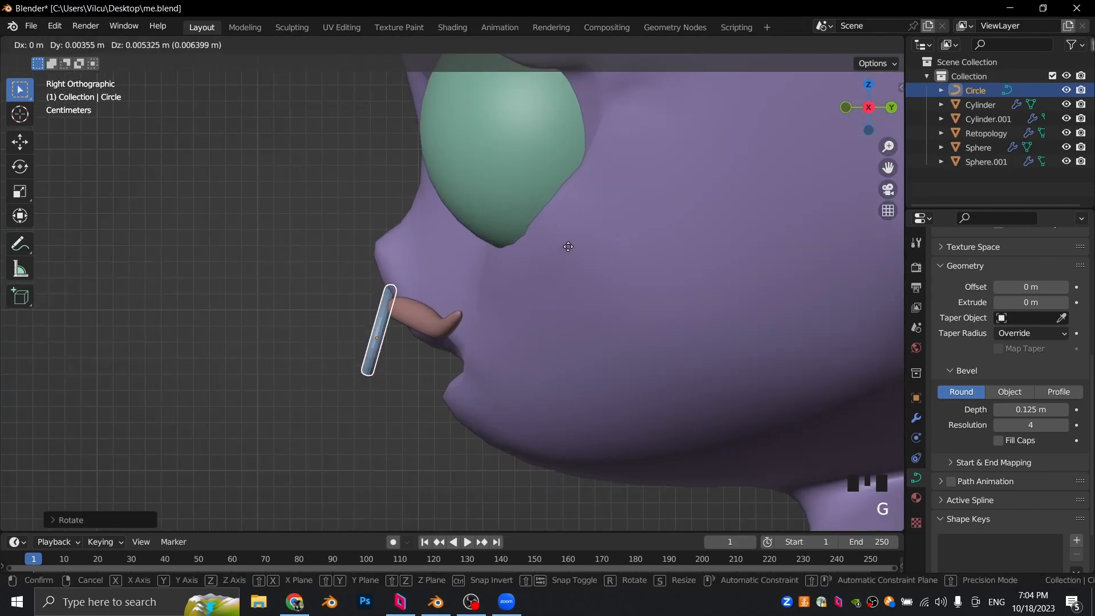
click(561, 242)
Step: Scale the ring down to about 0.6 and move it in side view so that its upper part sinks into the face
middle_drag(562, 242, 569, 253)
key(s)
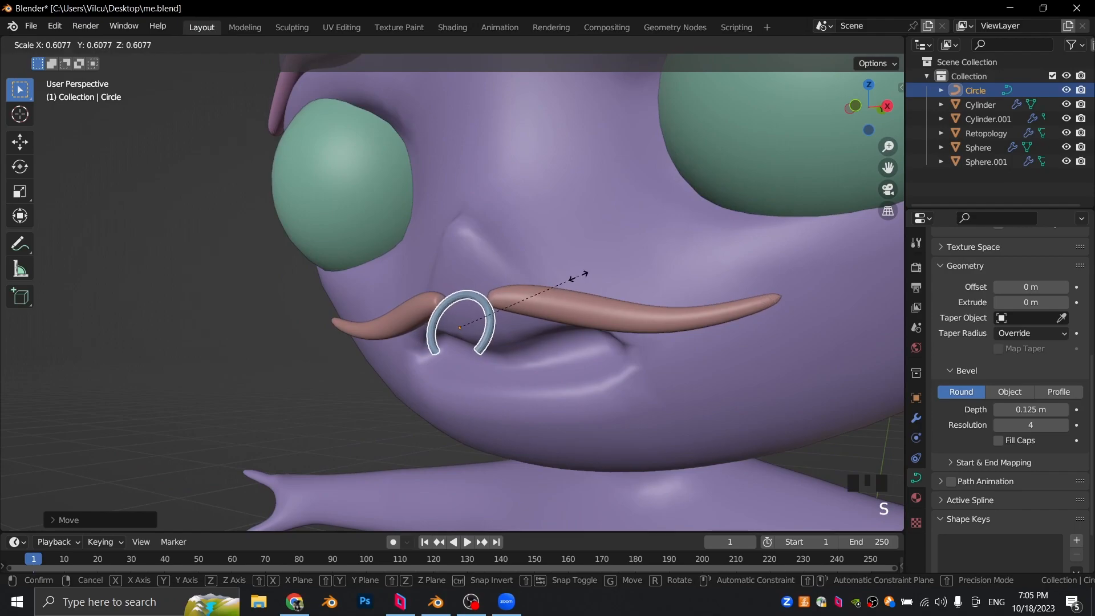
click(561, 279)
key(KP_3)
key(g)
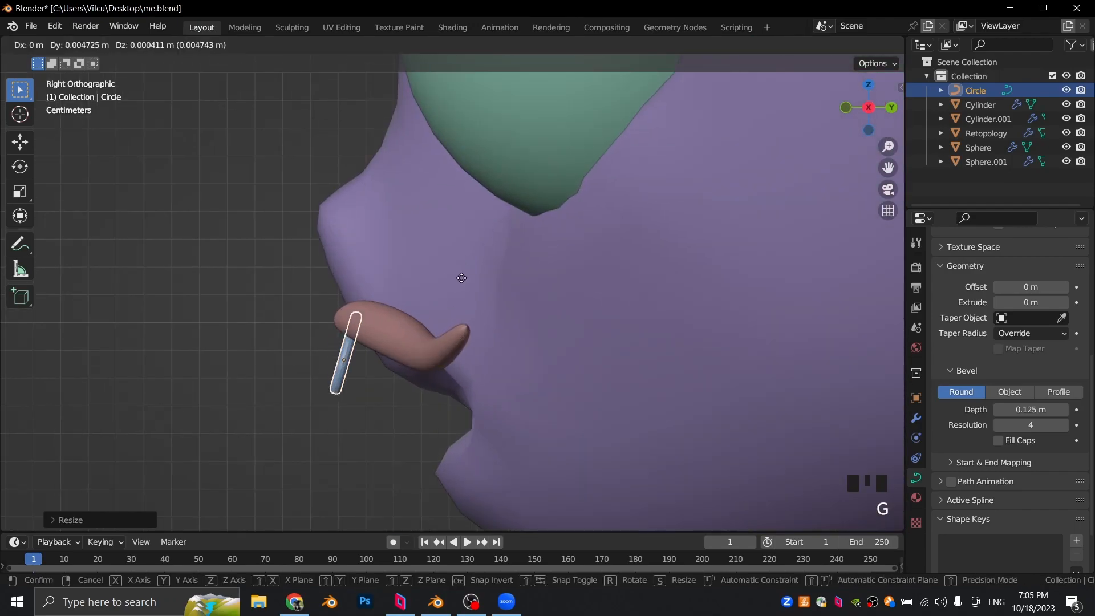
click(470, 278)
Step: Rotate the ring around the X axis by about 10° to follow the face, deselect it, and save the file
middle_drag(470, 279, 628, 298)
middle_drag(699, 298, 597, 234)
key(r)
key(x)
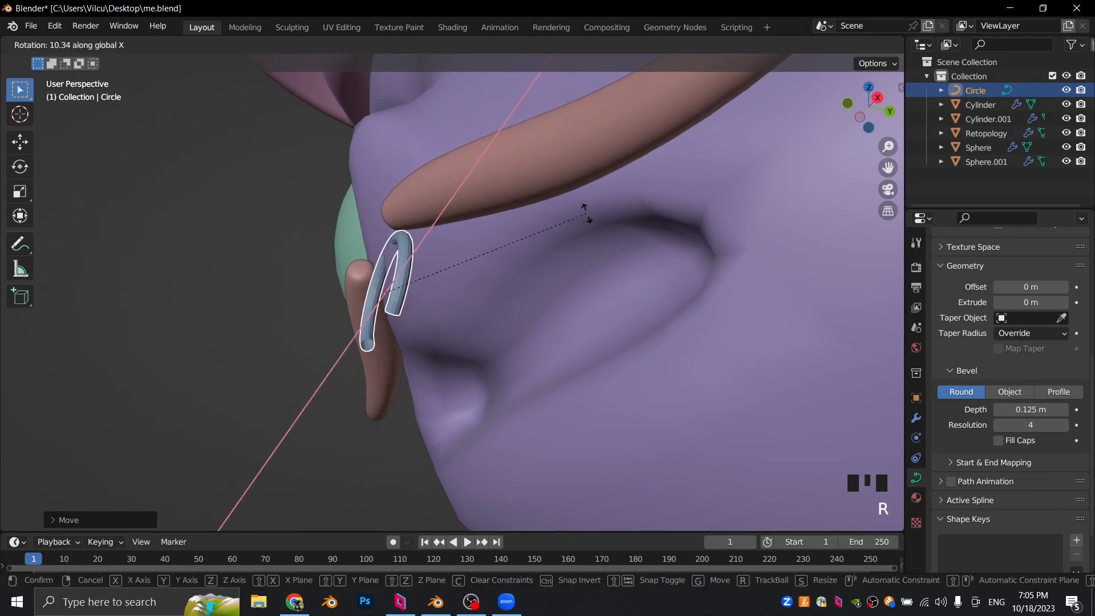
click(588, 225)
scroll(255, 264, down, 4)
click(254, 264)
key(ctrl+s)
scroll(366, 283, down, 2)
middle_drag(365, 283, 505, 310)
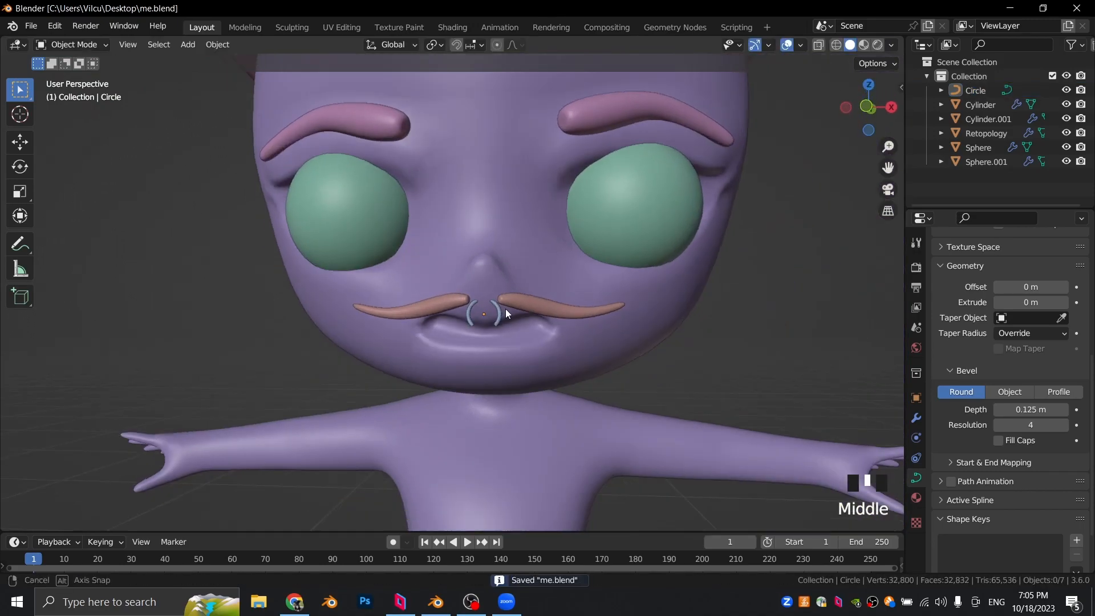
Step: Add a level 1 Subdivision Surface modifier to the nose ring, shade it smooth, and save the file
scroll(563, 353, up, 4)
shift+middle_drag(562, 348, 517, 315)
scroll(450, 311, up, 4)
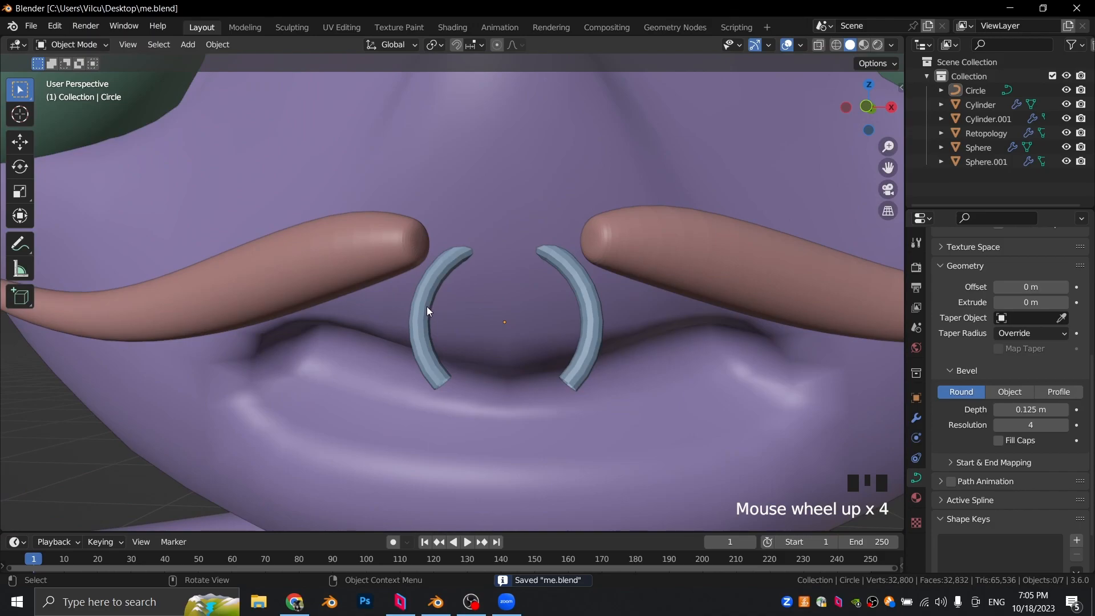
click(426, 305)
key(ctrl+1)
scroll(422, 303, up, 2)
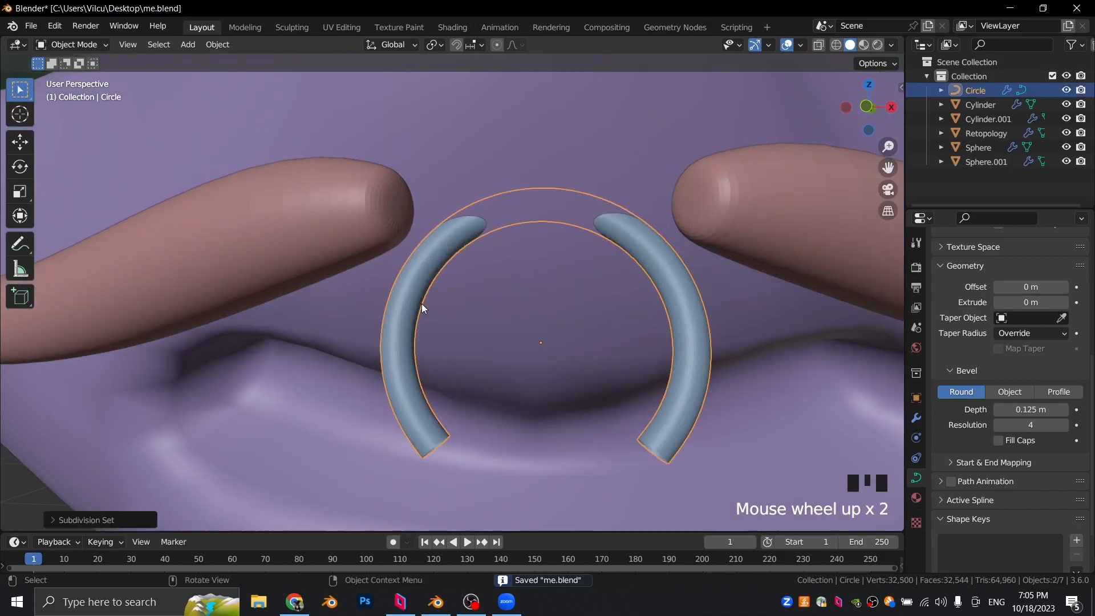
right_click(422, 304)
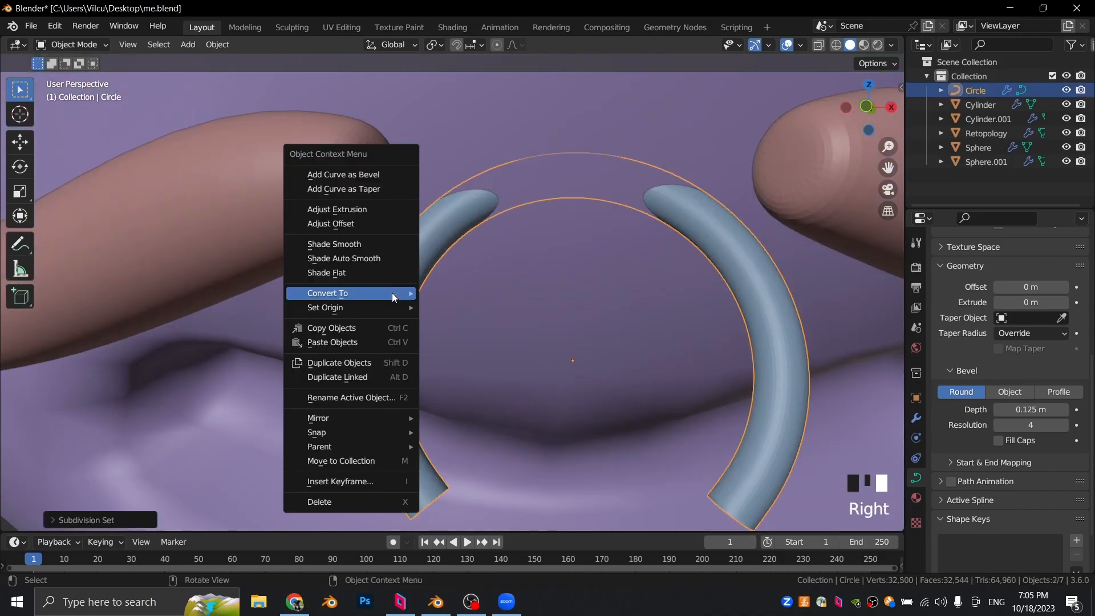
click(344, 243)
scroll(347, 270, down, 12)
key(ctrl+s)
scroll(477, 295, down, 4)
middle_drag(477, 296, 554, 296)
scroll(587, 296, up, 2)
scroll(566, 233, down, 6)
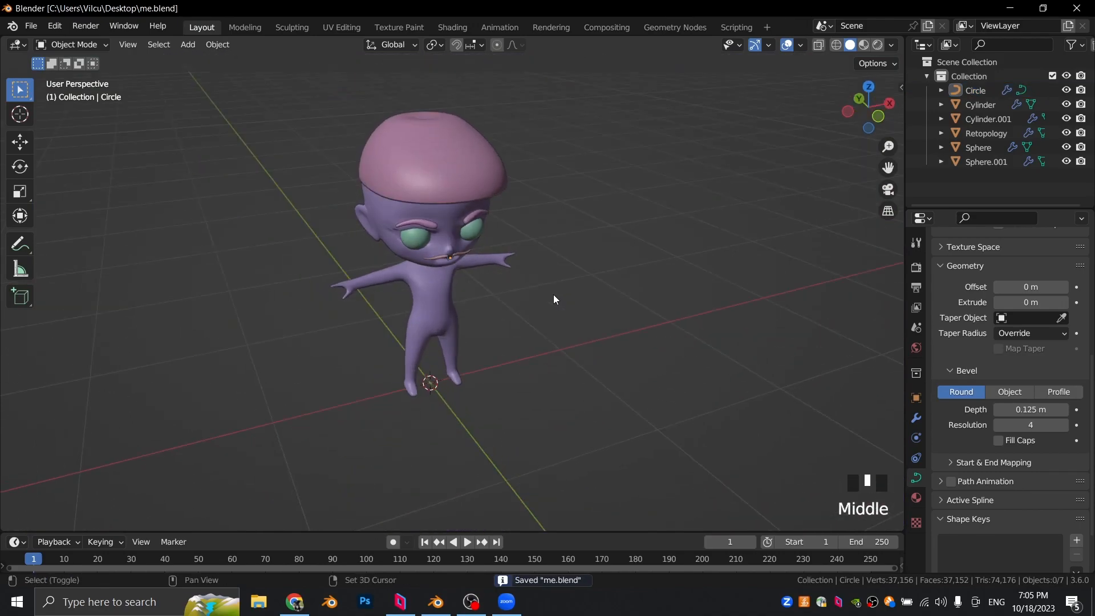
Step: Add an ico sphere with 5 subdivisions and a 1 m radius
key(shift+a)
mouse_move(555, 298)
click(626, 351)
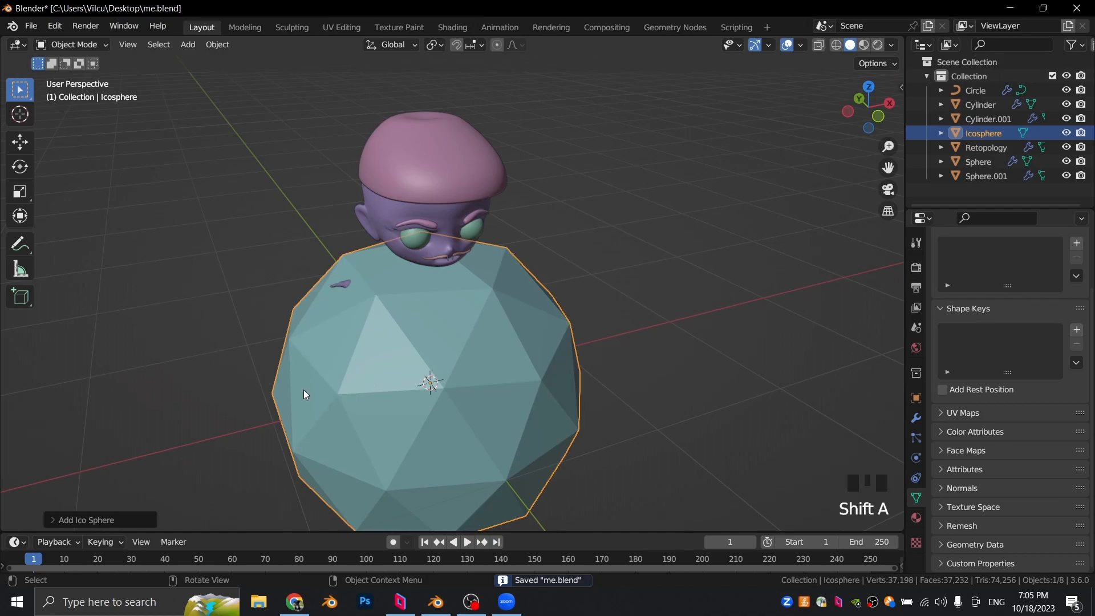
click(105, 519)
click(235, 379)
click(234, 379)
click(234, 378)
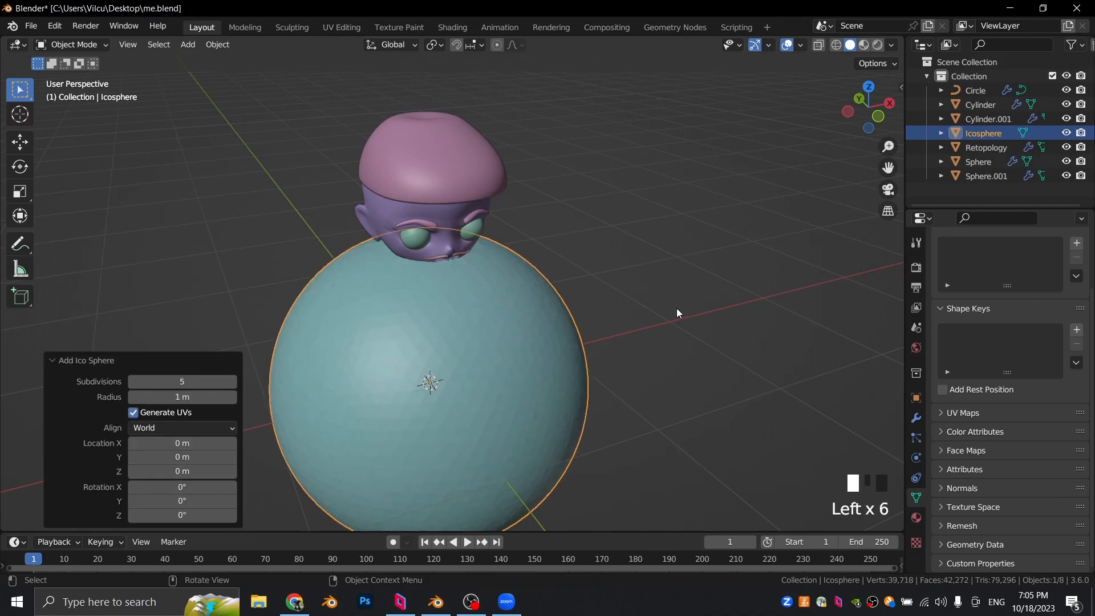
Step: Scale the ico sphere to 0.155, move it in front of the body in top view, and shrink it further
key(s)
click(474, 381)
key(KP_3)
key(KP_1)
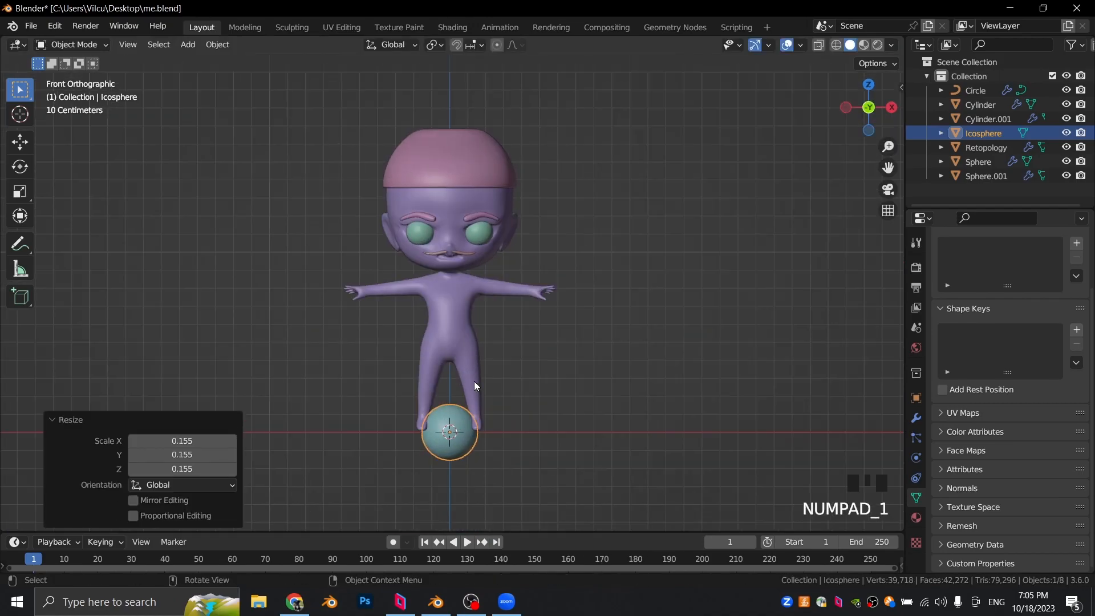
key(KP_7)
key(g)
click(455, 512)
key(s)
click(488, 395)
Step: In front view, raise the ico sphere toward the face and scale it down to a small bead
key(KP_1)
scroll(488, 398, up, 2)
key(g)
click(501, 178)
key(s)
click(478, 236)
scroll(512, 228, up, 8)
key(s)
click(450, 224)
Step: Move the bead onto the nose ring's left open end in front view and enlarge it by about 1.132
shift+middle_drag(486, 179, 493, 347)
key(g)
click(514, 166)
key(s)
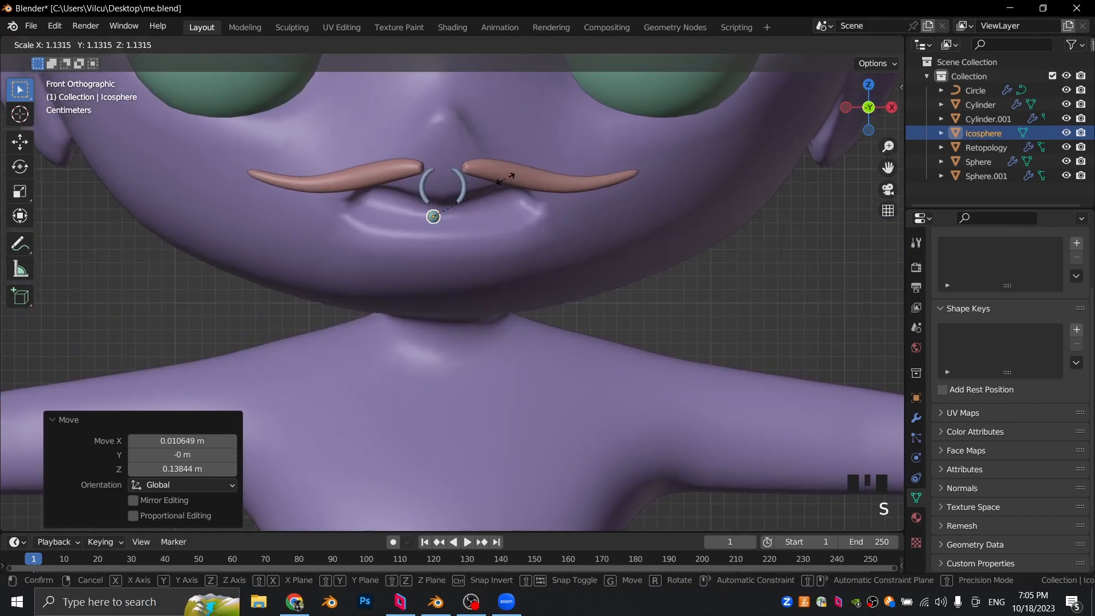
click(495, 186)
scroll(494, 185, up, 5)
shift+middle_drag(494, 185, 550, 377)
key(g)
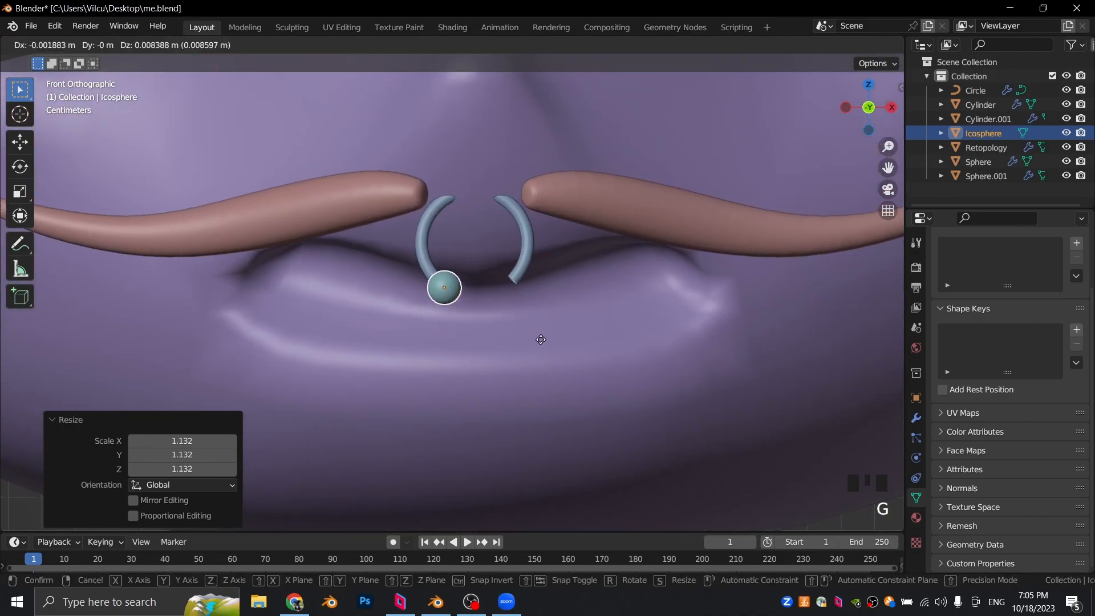
click(540, 339)
Step: In side view, move the bead about 0.415 m along Y so that it lines up with the ring's lower end
key(KP_3)
key(g)
key(y)
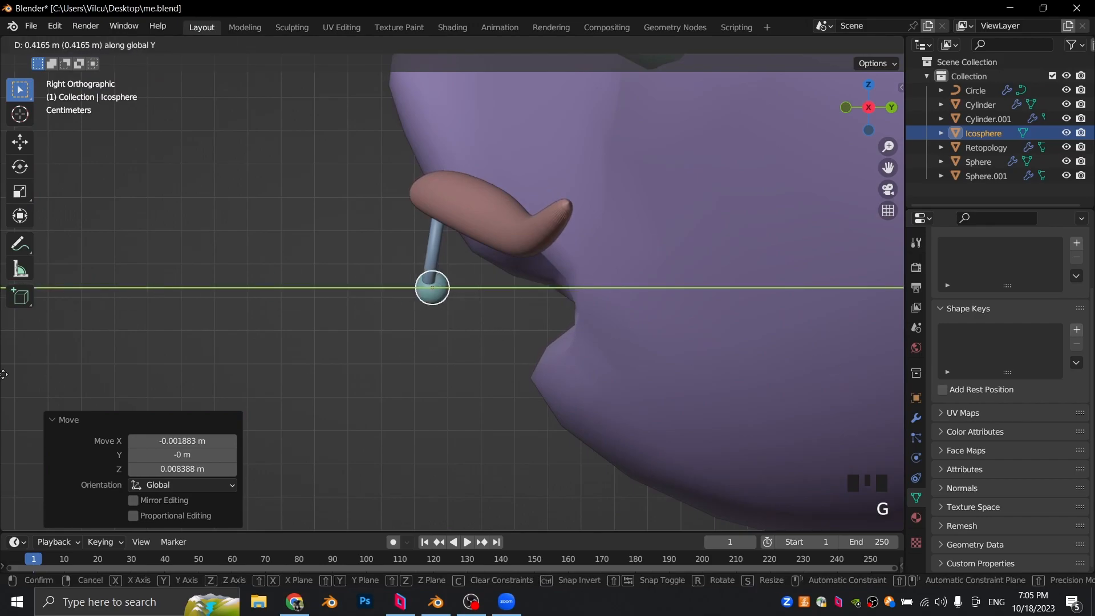
click(901, 375)
Step: Add a Mirror modifier to the bead with the nose ring Circle as mirror object, deselect it, and save the file
middle_drag(478, 245, 542, 292)
scroll(543, 292, up, 3)
scroll(543, 292, down, 1)
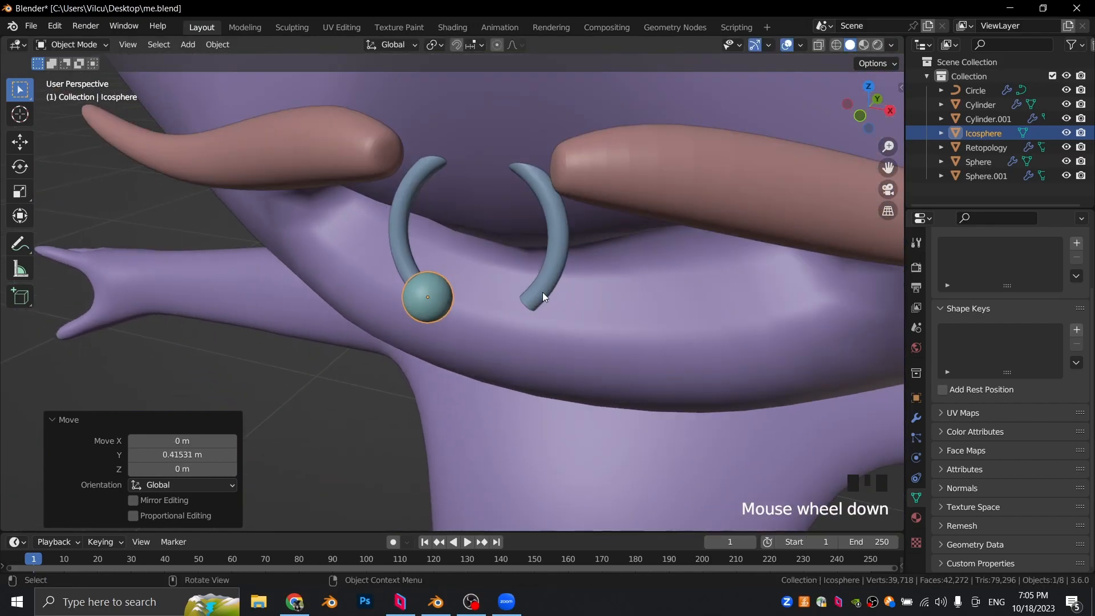
click(916, 418)
click(964, 265)
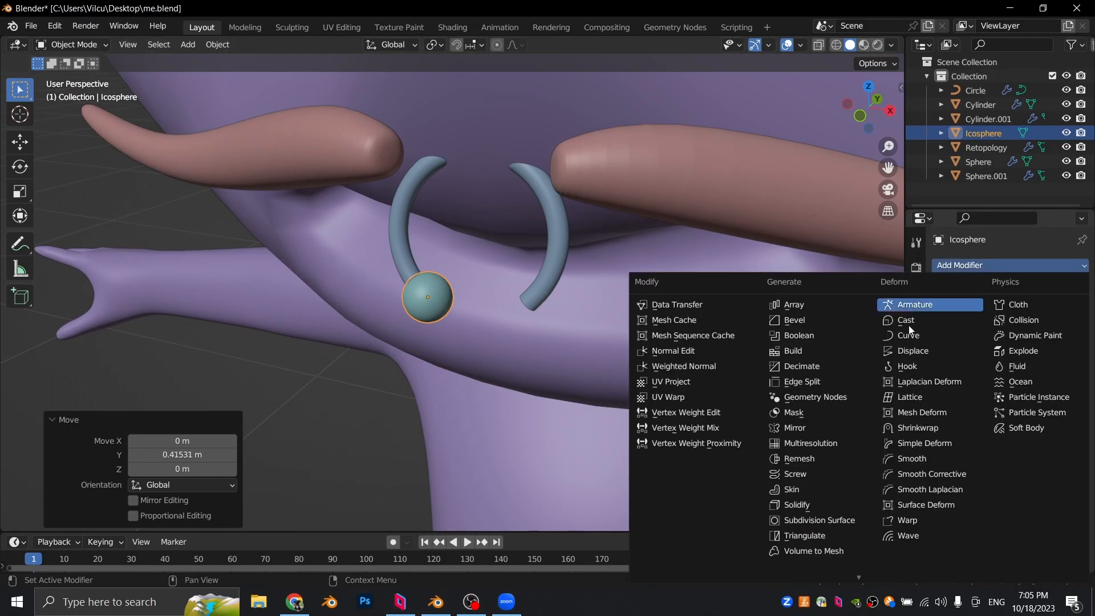
click(830, 428)
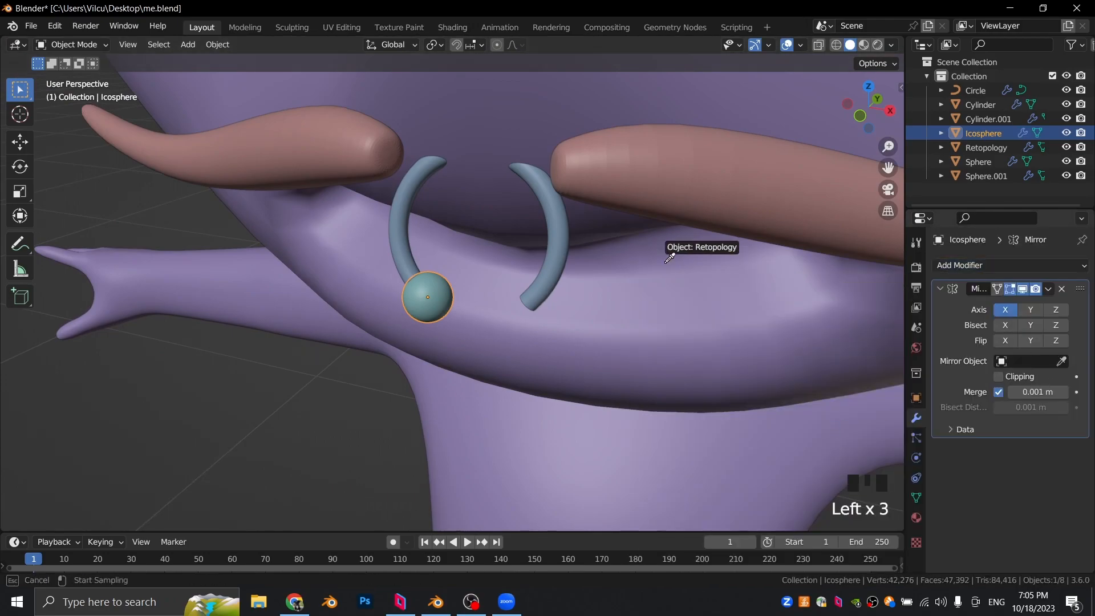
click(555, 228)
scroll(274, 361, down, 8)
click(422, 321)
key(ctrl+s)
middle_drag(422, 321, 594, 235)
scroll(549, 320, down, 6)
scroll(483, 327, up, 8)
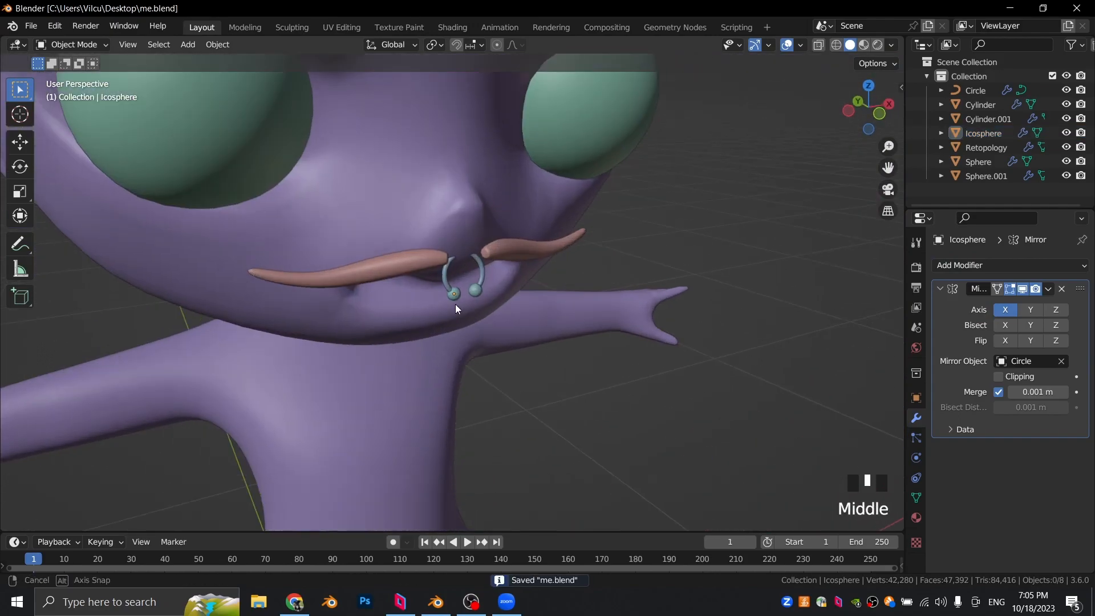
Step: In Edit Mode on the body mesh, select three faces along the inner lower lip and inset them by about 0.0034 m
middle_drag(448, 311, 378, 329)
click(378, 323)
scroll(395, 305, up, 3)
key(Tab)
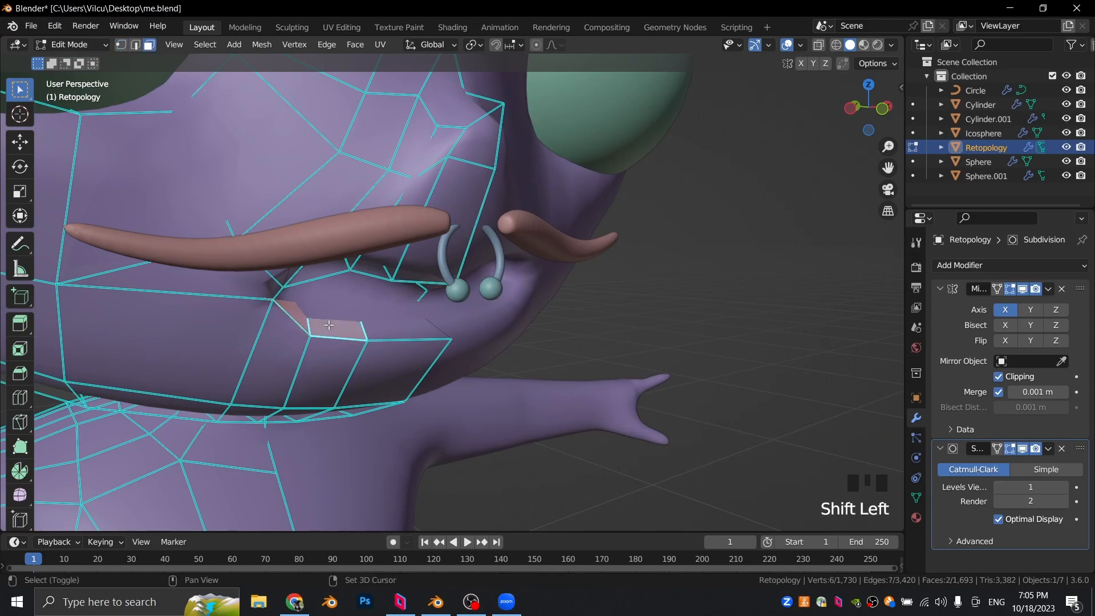
key(i)
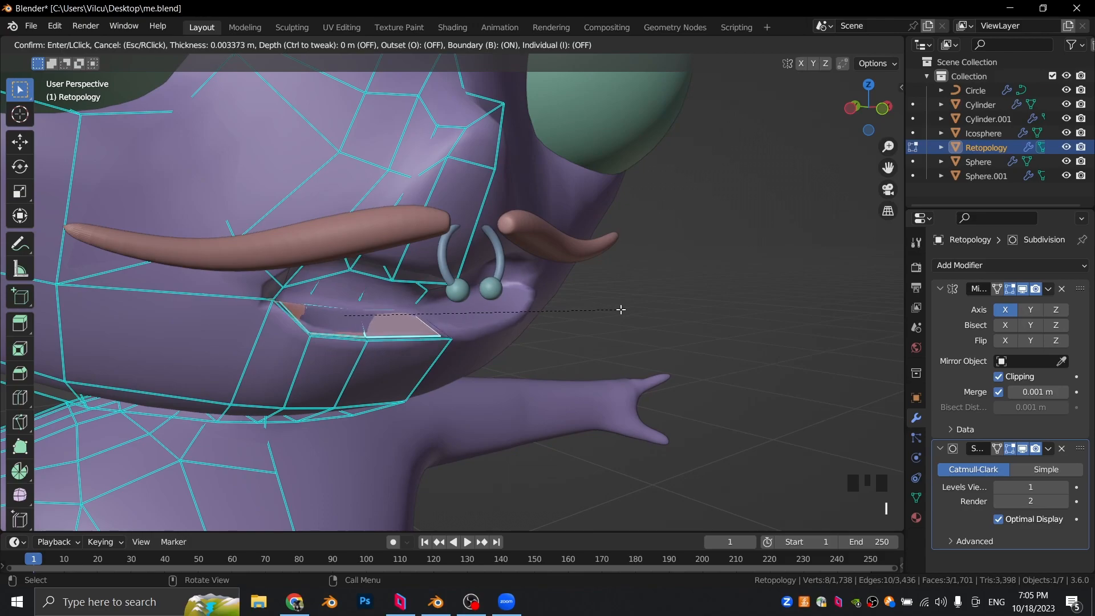
click(616, 309)
Step: Reposition the inset geometry along the lower lip near the mouth corner to refine the lip's shape
key(Tab)
middle_drag(617, 310, 684, 322)
scroll(395, 322, up, 4)
key(Tab)
click(394, 322)
key(z)
drag(303, 317, 320, 331)
key(g)
click(342, 336)
Step: Move the selected lower lip geometry about -0.017 m along Y, and return to Object Mode
key(Tab)
scroll(641, 359, down, 4)
middle_drag(642, 359, 484, 361)
key(Tab)
scroll(474, 331, up, 3)
scroll(485, 361, up, 2)
key(g)
middle_click(491, 374)
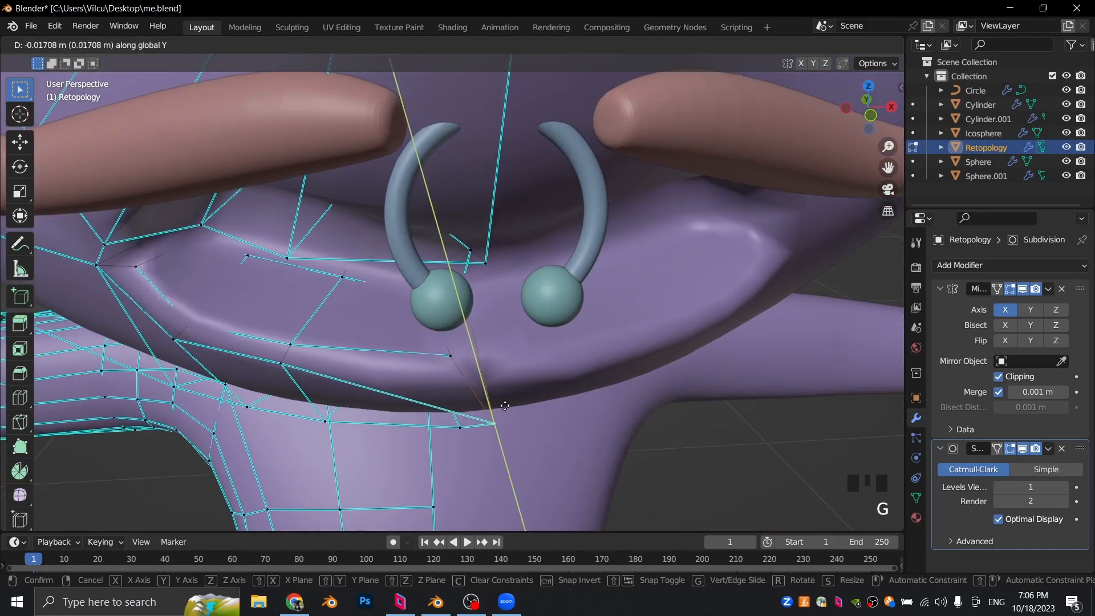
click(505, 405)
scroll(558, 372, down, 5)
key(Tab)
middle_drag(557, 371, 495, 303)
scroll(345, 340, down, 6)
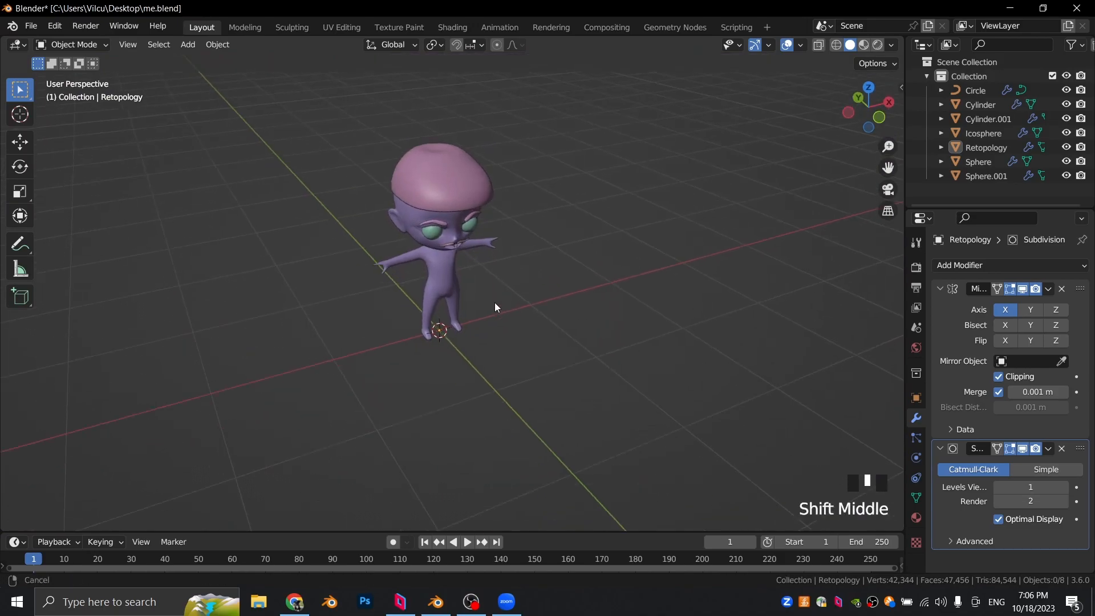
Step: Add a mesh circle and move it along Y to the front of the character
scroll(494, 302, up, 3)
key(shift+a)
mouse_move(495, 300)
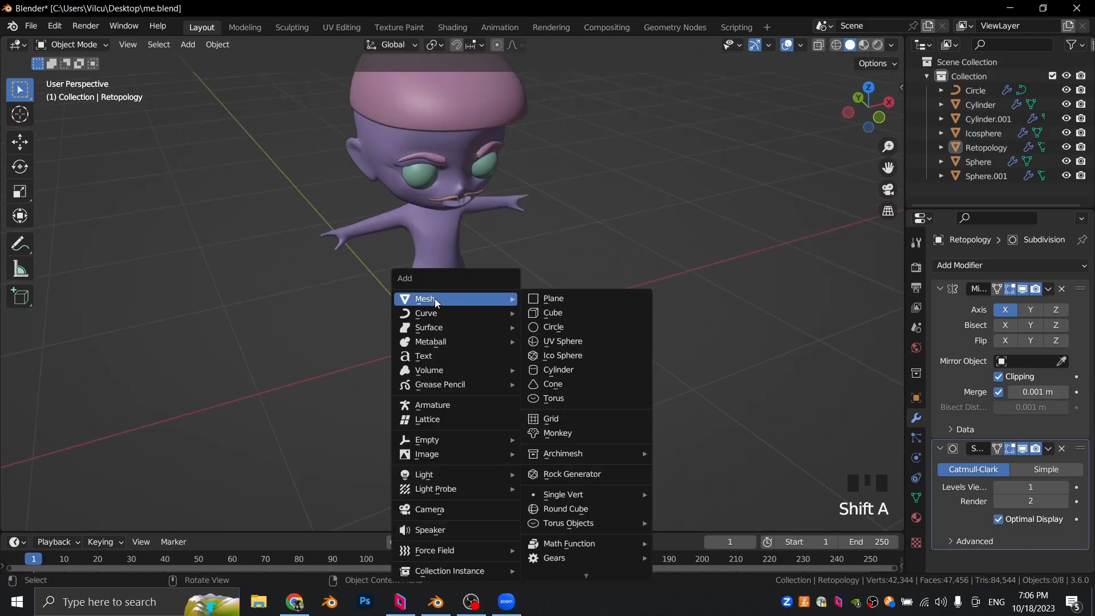
click(545, 328)
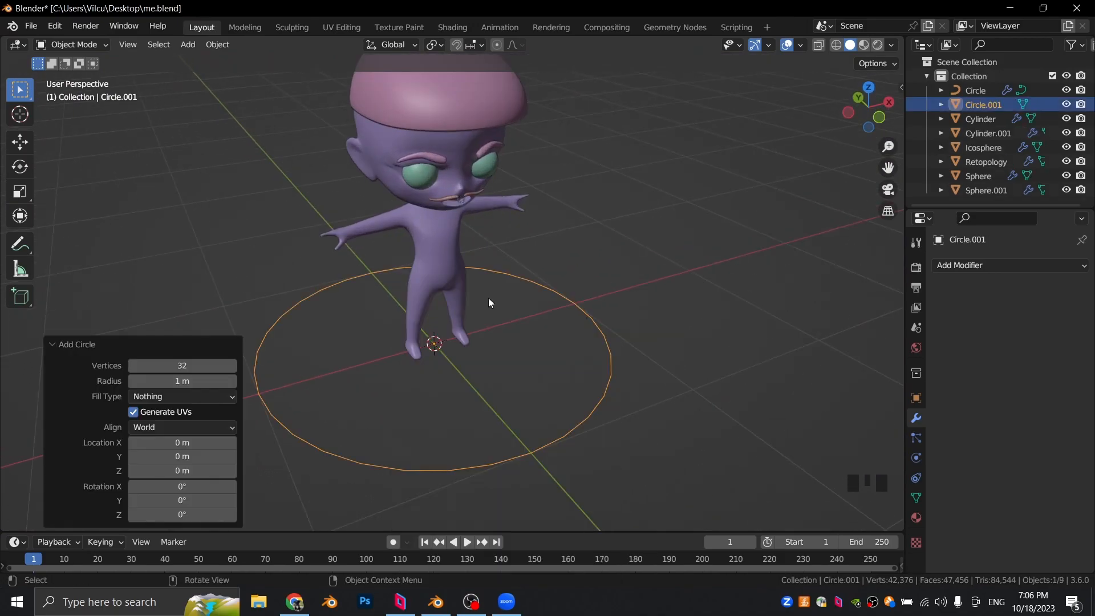
key(g)
key(g)
key(y)
click(576, 388)
Step: Scale the circle to 0.326 and rotate it 90° about X so that it stands upright
scroll(576, 388, down, 3)
key(s)
click(560, 369)
text(ry)
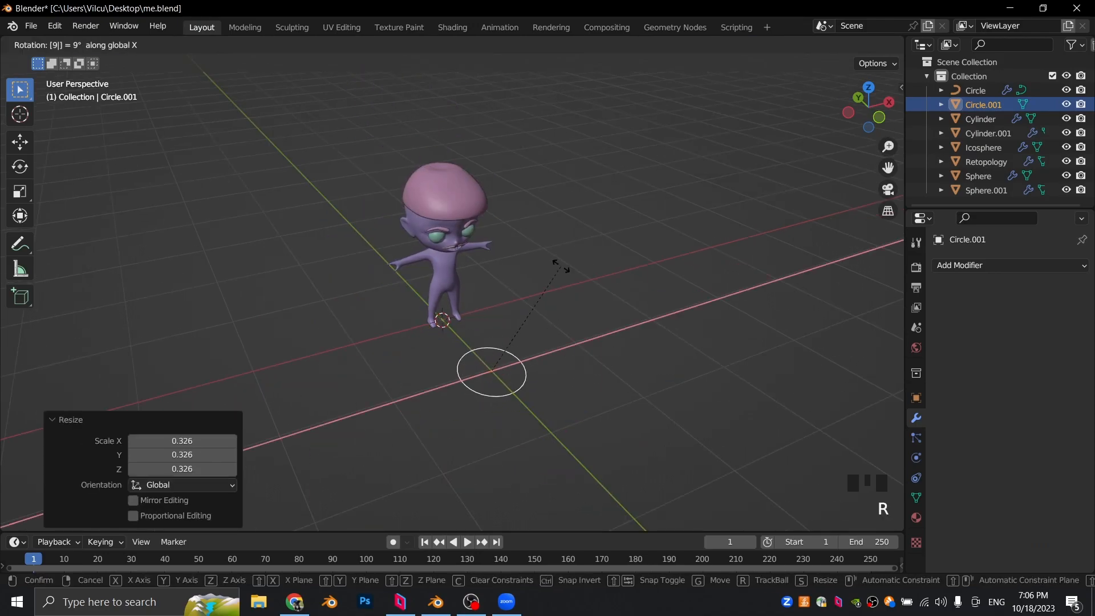
text(90)
key(Return)
Step: In front view, raise the circle's upper-half vertices about 0.3 m along Z
key(KP_1)
scroll(561, 266, up, 4)
shift+middle_drag(513, 286, 483, 311)
key(Tab)
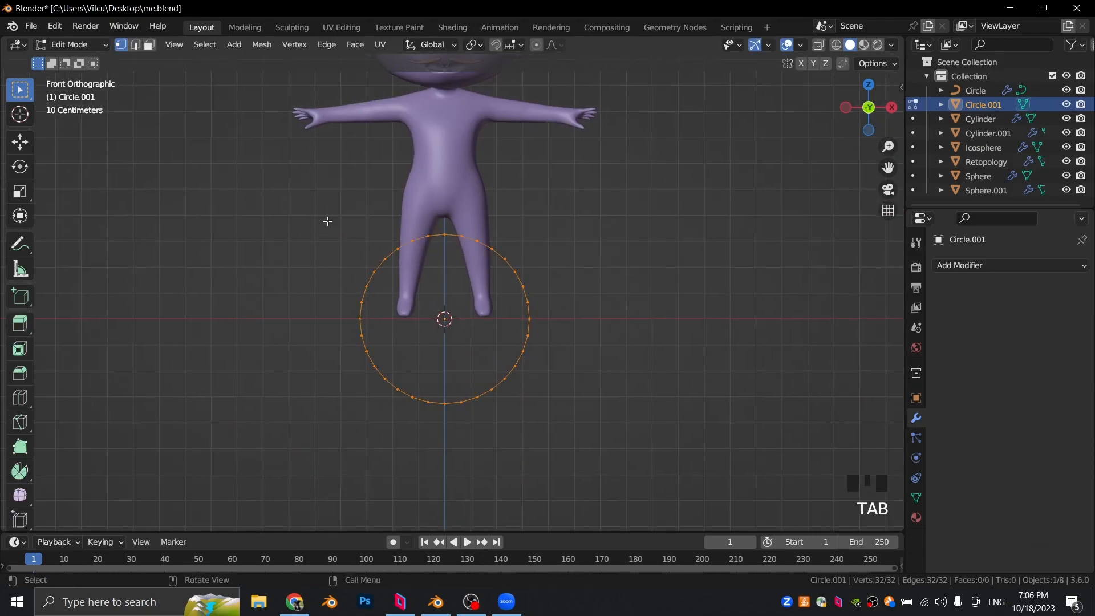
drag(382, 219, 621, 295)
key(g)
key(z)
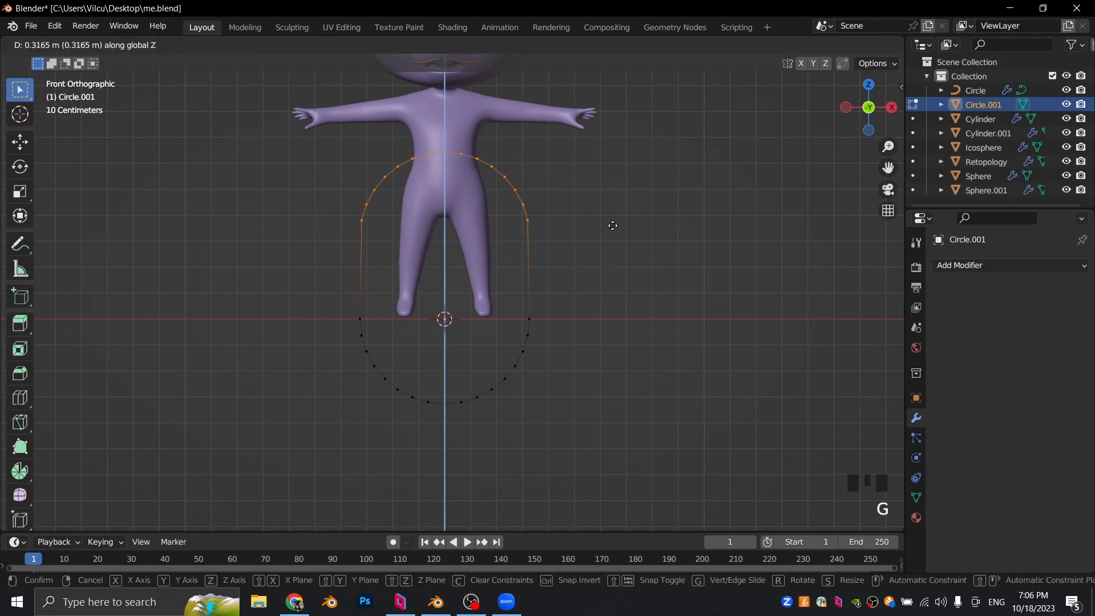
click(558, 222)
Step: Delete the upper arc's vertices and lower the two remaining end vertices along Z to form an open U shape
drag(570, 165, 572, 179)
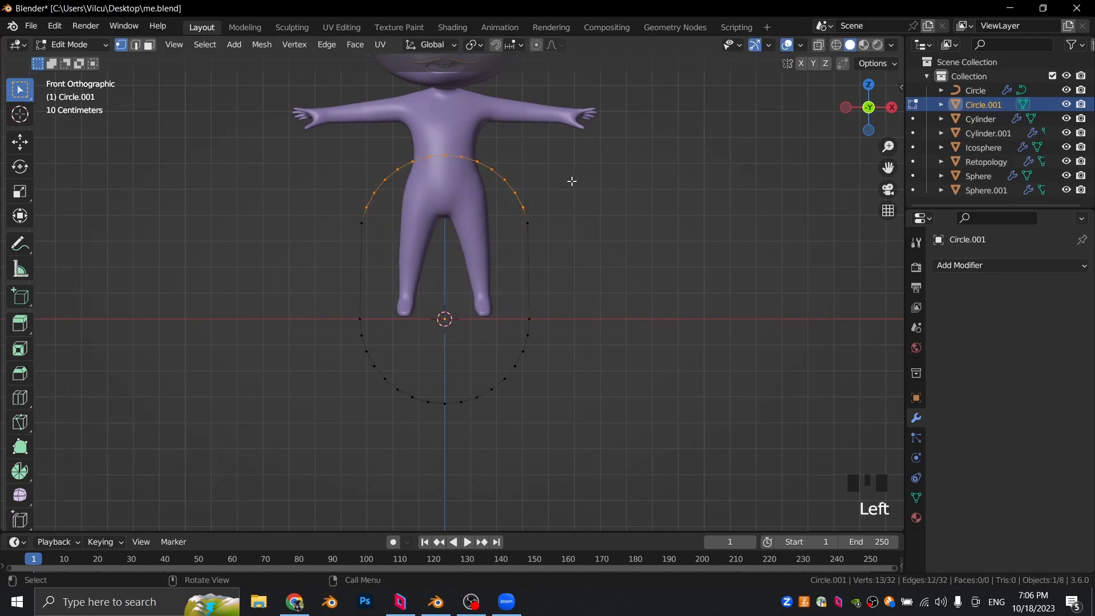
key(x)
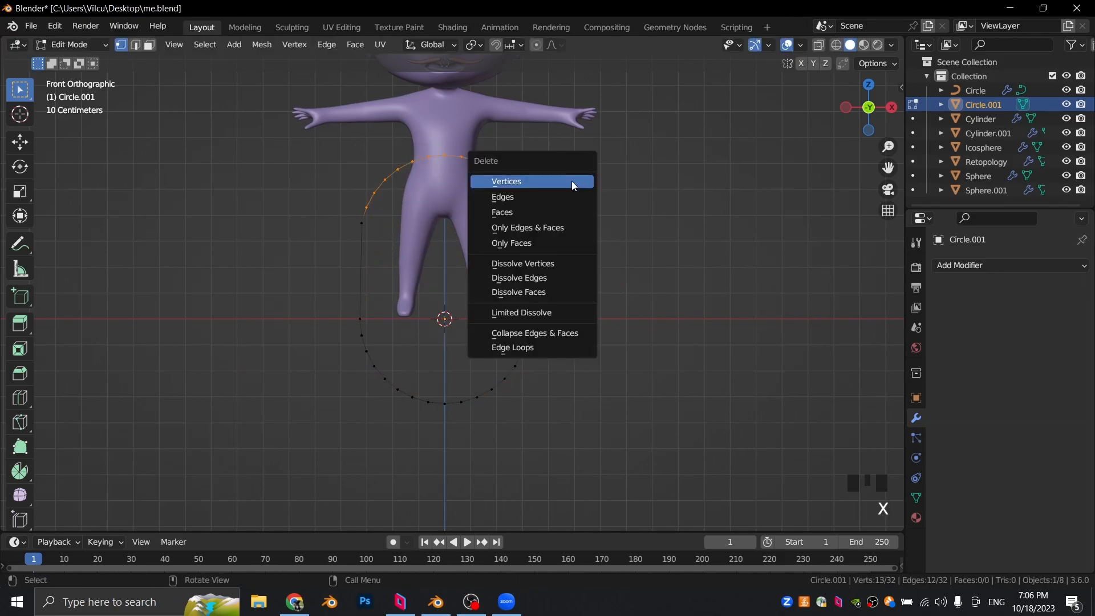
click(538, 181)
drag(329, 189, 593, 224)
key(g)
key(z)
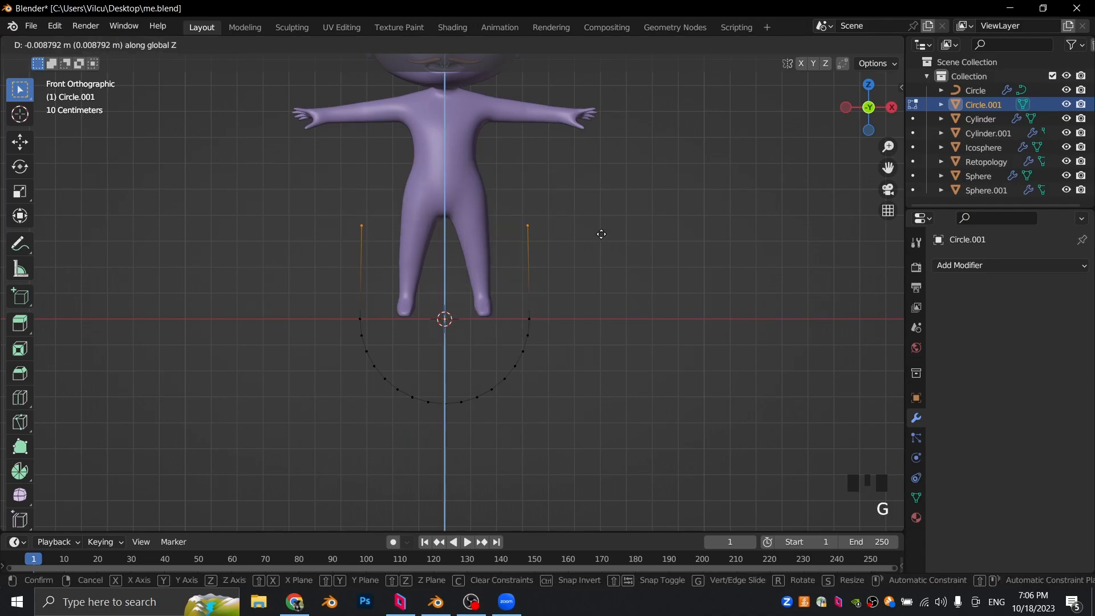
click(599, 253)
scroll(558, 188, up, 2)
click(550, 169)
shift+middle_drag(550, 169, 573, 223)
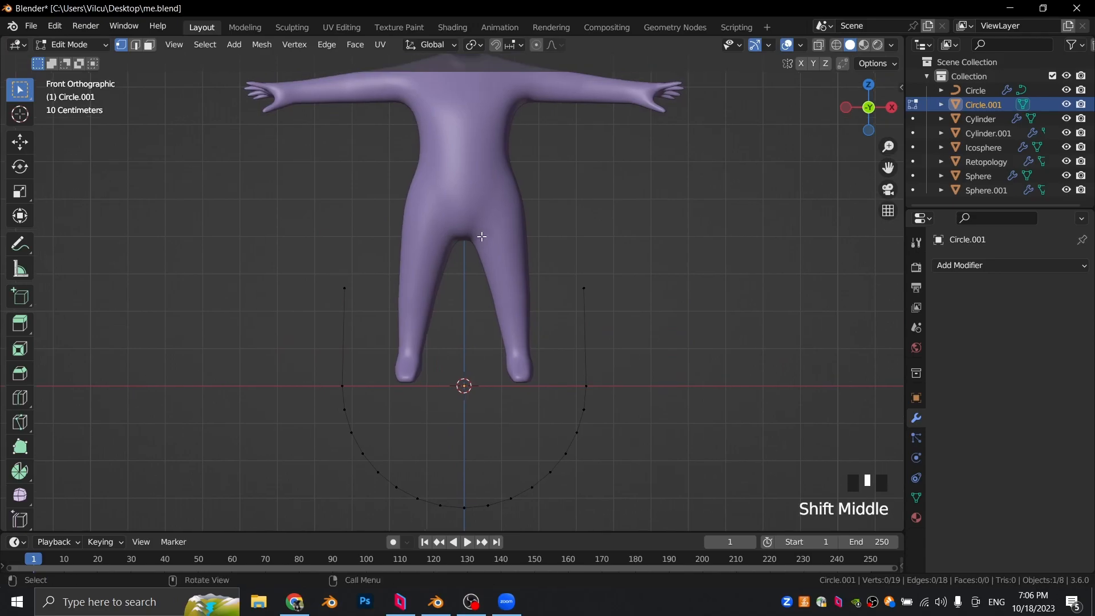
Step: Join the two end vertices of the U with a straight edge and fill the closed outline with a face
scroll(302, 284, up, 2)
shift+click(645, 285)
scroll(641, 232, down, 1)
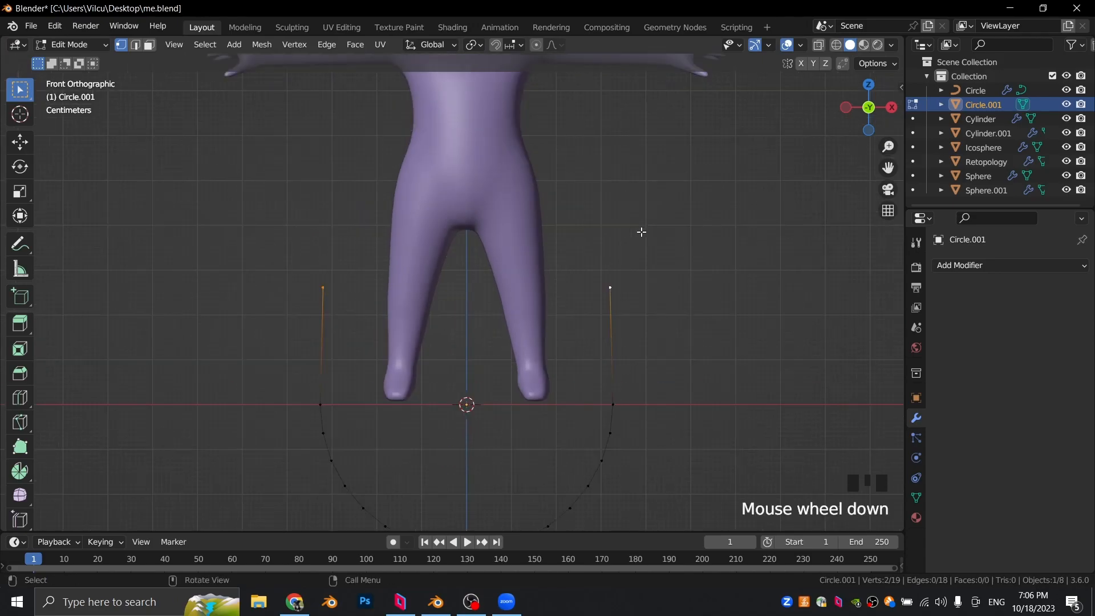
scroll(642, 233, down, 2)
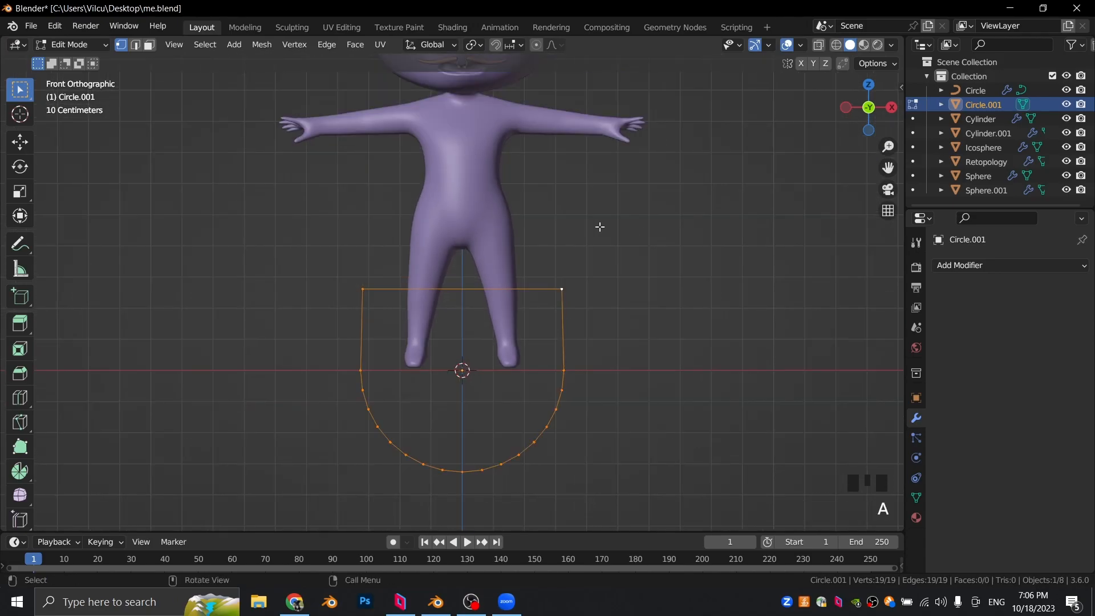
key(f)
Step: Extrude the U-shaped face into a thin tooth plate and return to Object Mode
middle_drag(599, 227, 655, 276)
key(Tab)
key(e)
click(666, 280)
key(Tab)
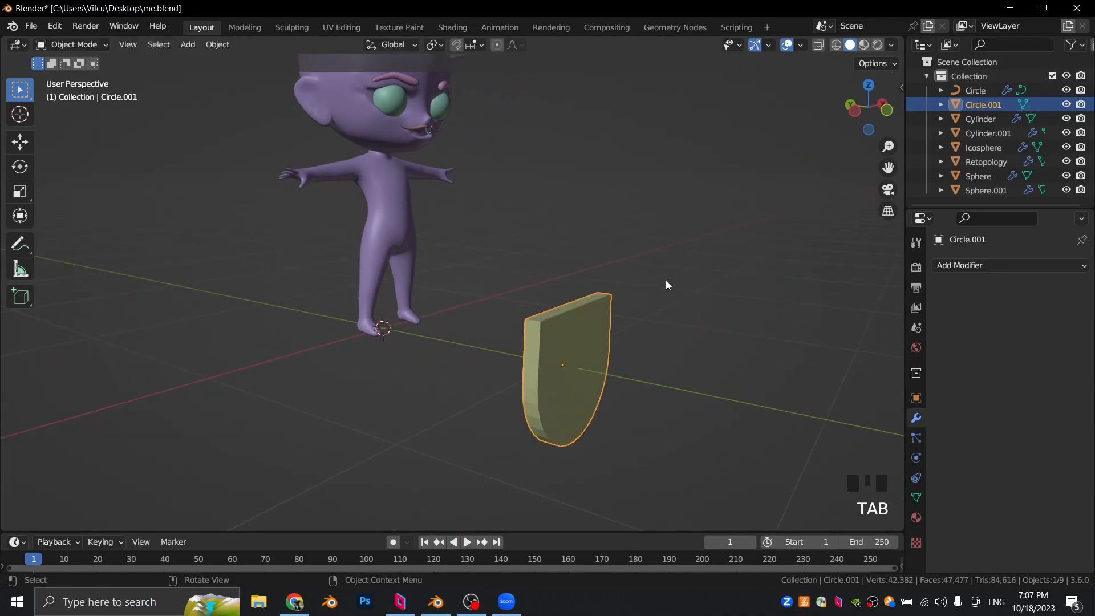
Step: In front view, scale the tooth to 0.190 and stretch it along Z by about 1.4
key(KP_1)
key(s)
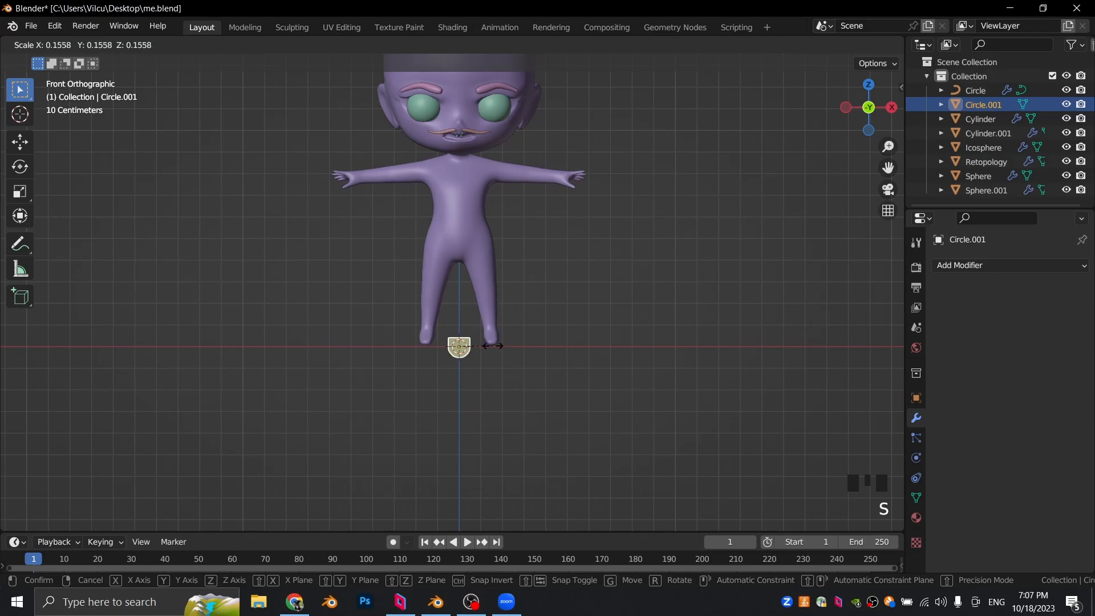
click(502, 349)
key(s)
key(z)
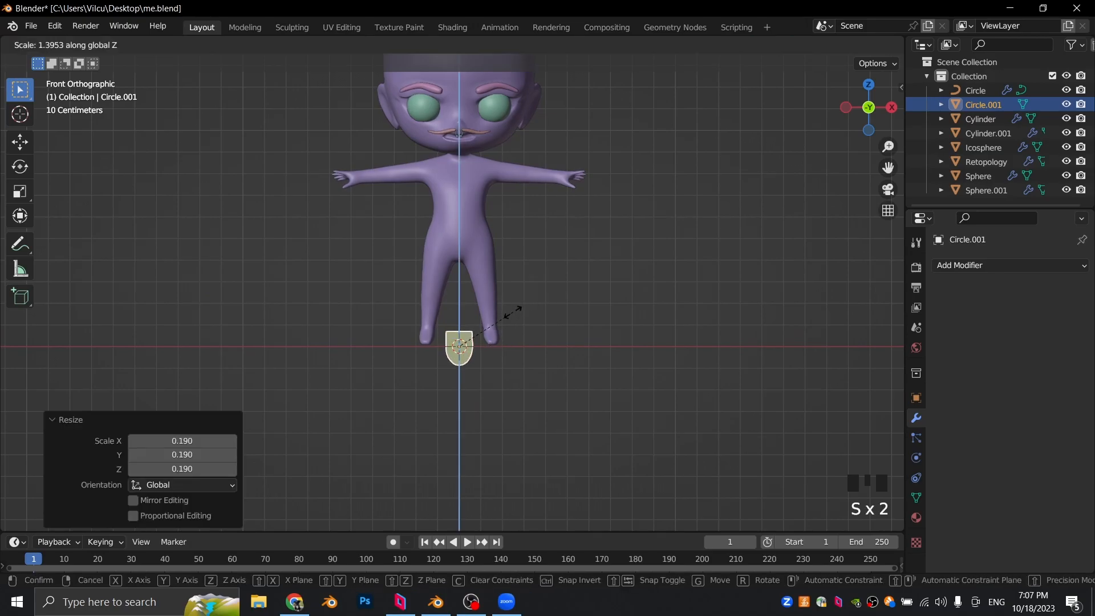
click(512, 312)
Step: Move the tooth up about 0.891 m and -0.026 m in X, placing it just below the mouth
shift+middle_drag(512, 313, 531, 388)
key(g)
click(552, 234)
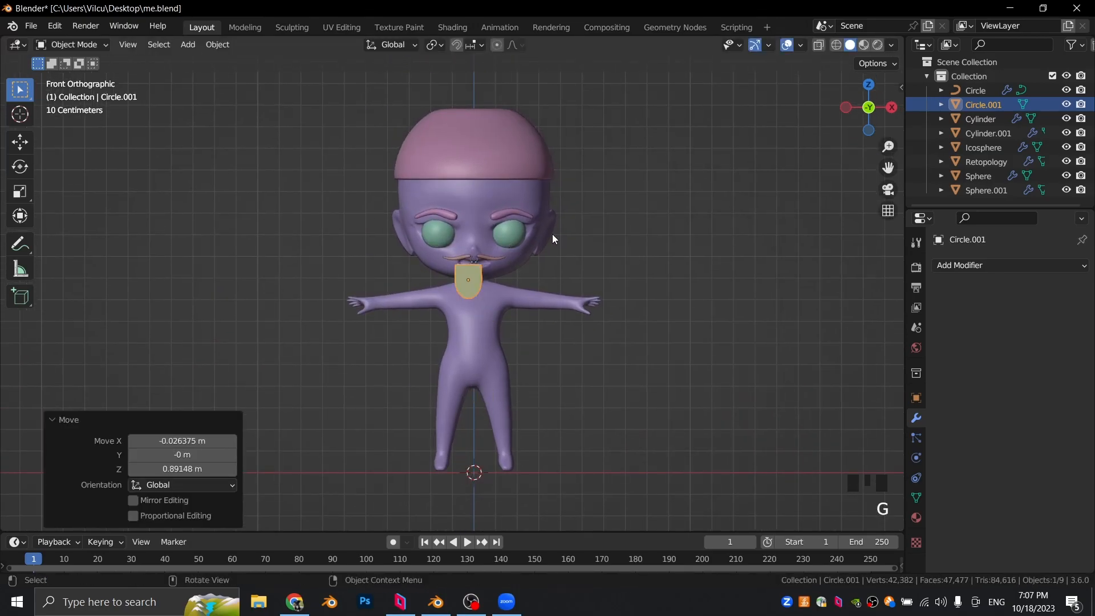
Step: Scale the tooth down to about 0.29, move it about 0.014 m in X and 0.054 m in Z toward the lips, and save
scroll(552, 234, up, 8)
shift+middle_drag(630, 191, 539, 315)
scroll(540, 314, up, 4)
key(s)
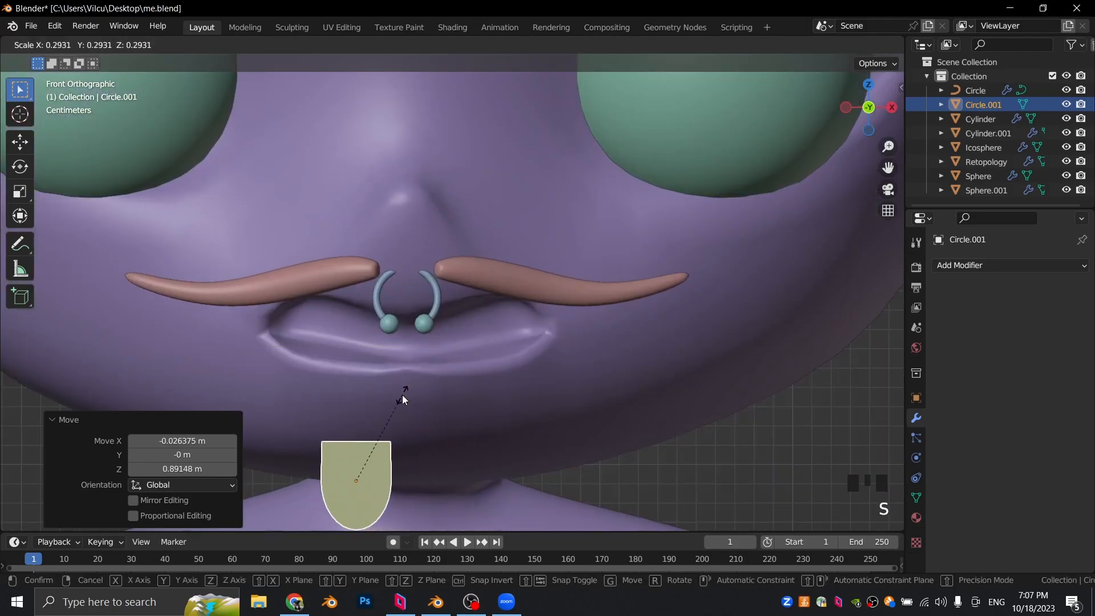
click(404, 393)
key(g)
click(432, 287)
key(ctrl+s)
Step: Scale the tooth to 0.394 and move it about 0.0043 m in X and 0.0185 m in Z, toward the nose ring's left bead
scroll(451, 292, up, 2)
key(s)
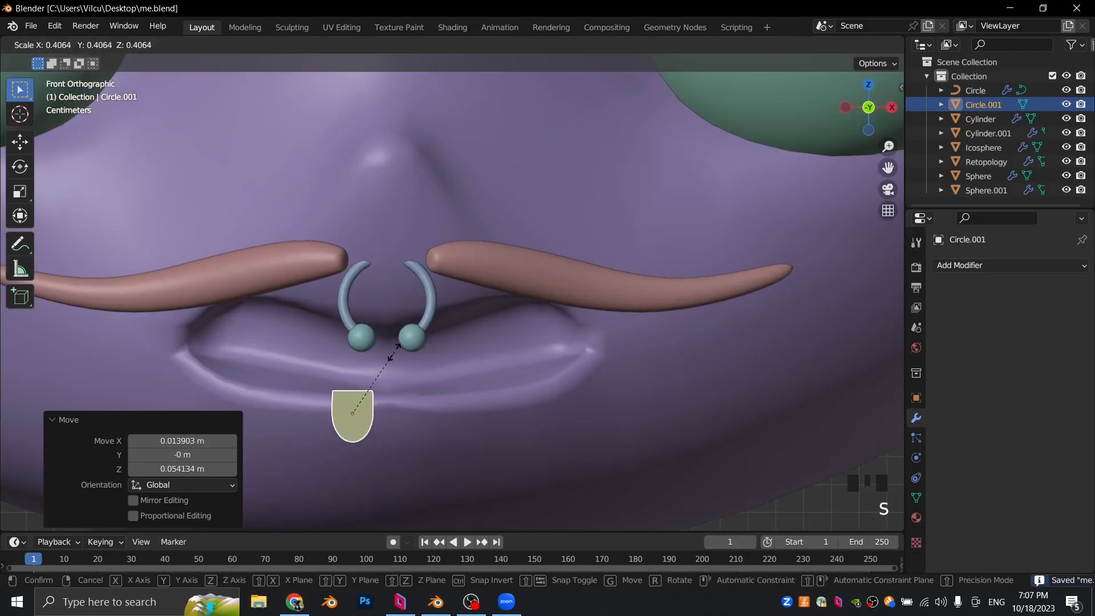
click(397, 348)
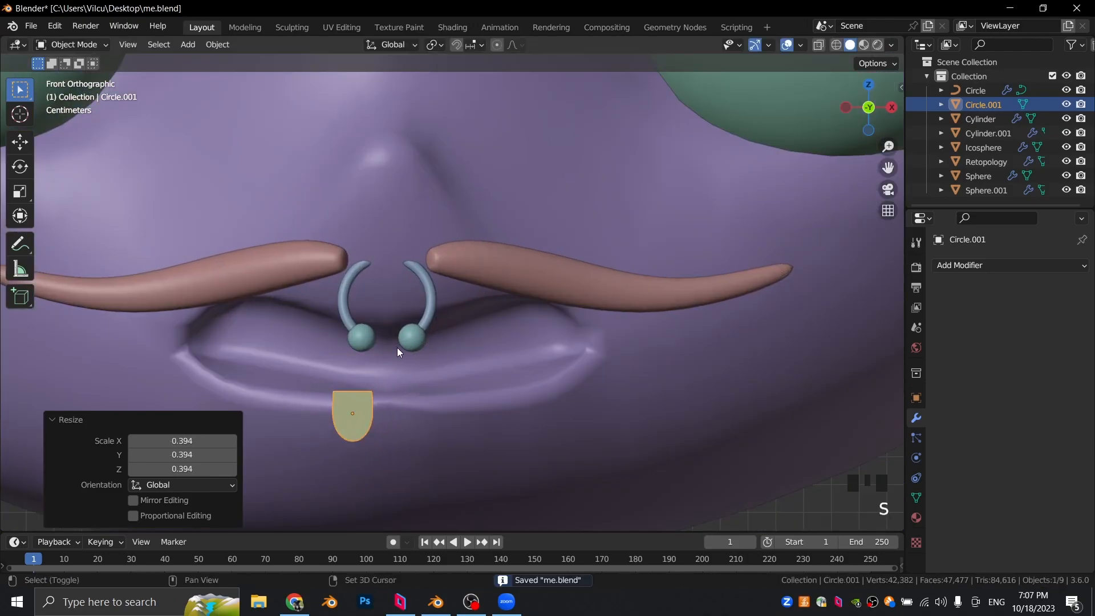
key(shift+z)
scroll(397, 349, up, 2)
scroll(385, 362, down, 1)
key(g)
click(399, 301)
Step: Nudge the tooth about 0.001 m in X and 0.0009 m in Z in wireframe, and raise it about 0.0057 m in solid shading
scroll(394, 311, up, 2)
shift+middle_drag(393, 310, 494, 248)
scroll(399, 320, up, 3)
scroll(494, 249, up, 3)
key(g)
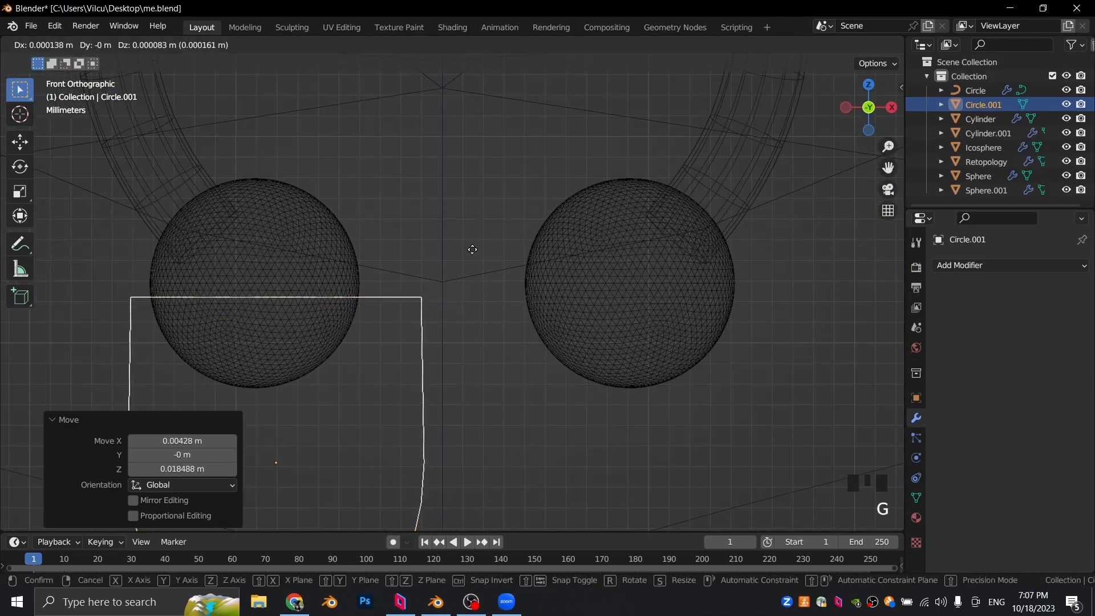
click(490, 233)
scroll(490, 233, down, 8)
key(shift+z)
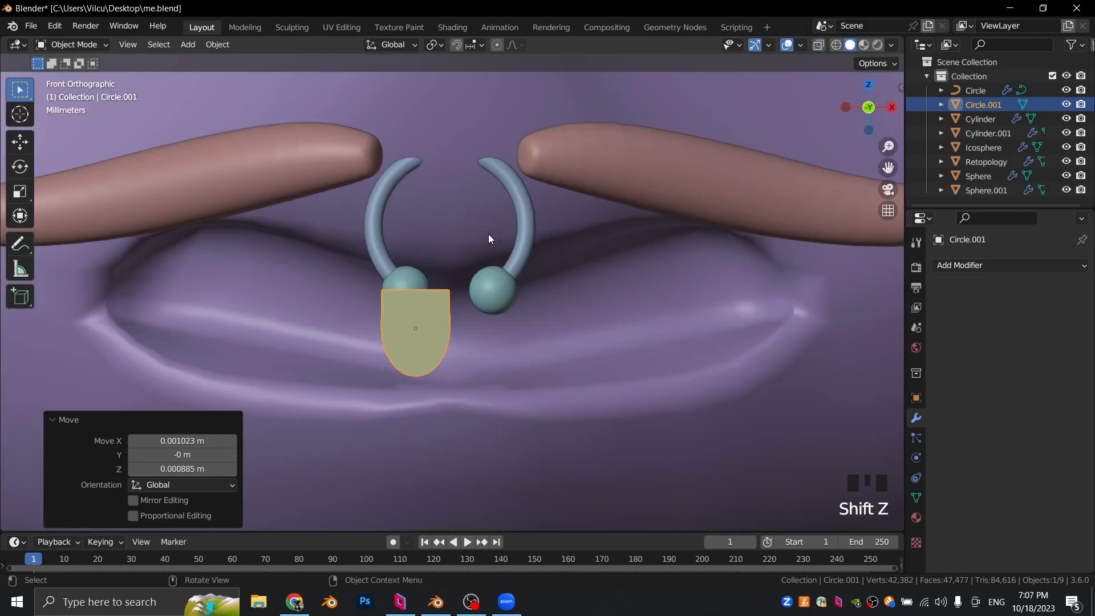
key(g)
key(z)
click(467, 214)
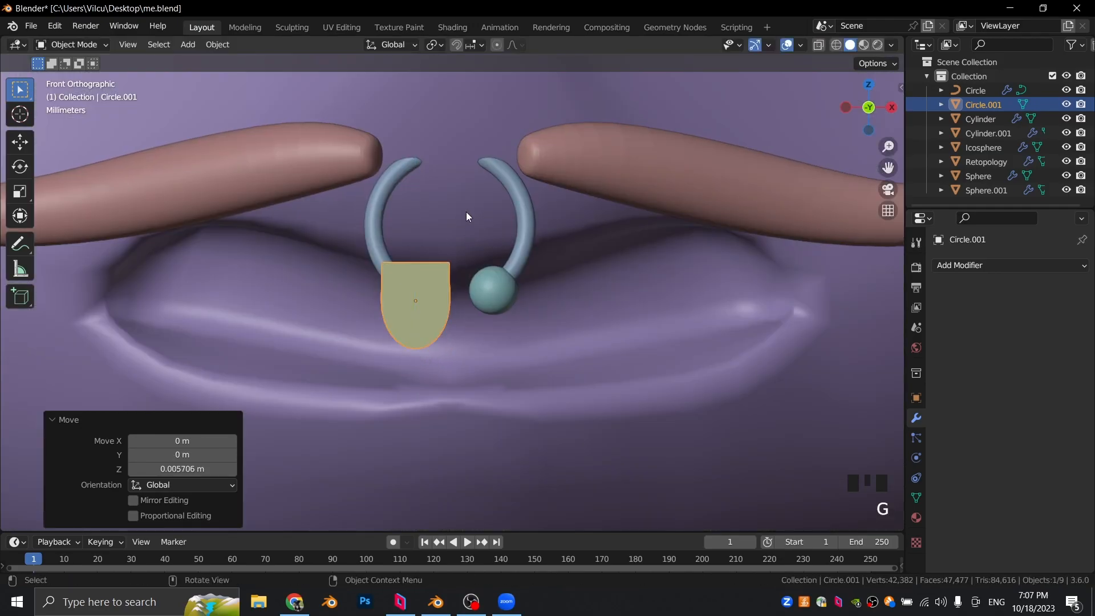
Step: From the side, move the tooth about 0.739 m along Y to bring it into the mouth
scroll(466, 212, down, 6)
middle_drag(460, 227, 601, 242)
scroll(600, 242, down, 8)
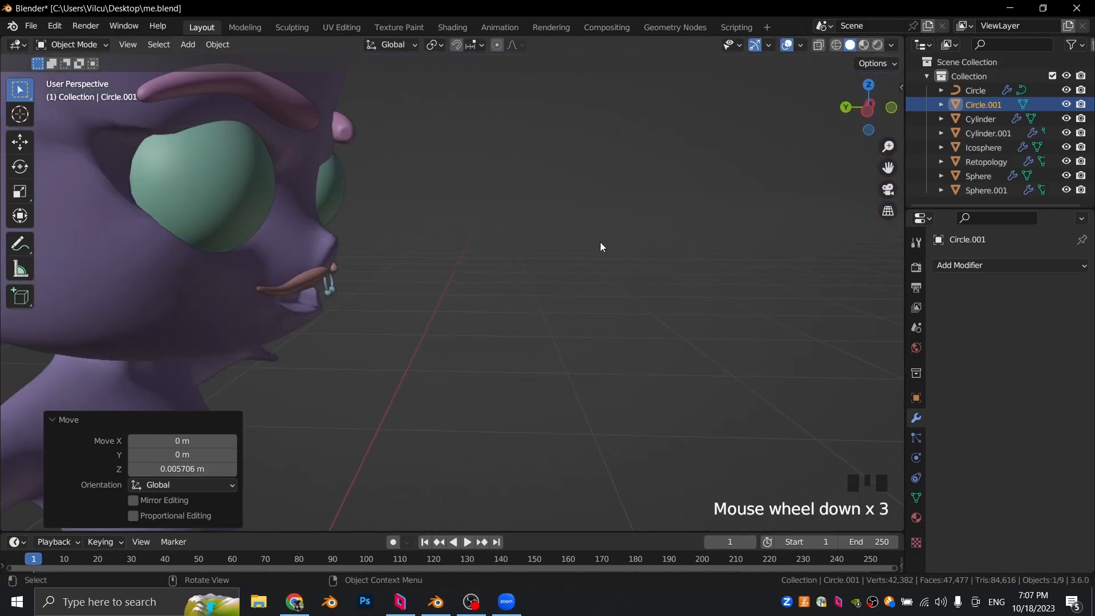
scroll(590, 242, up, 3)
key(g)
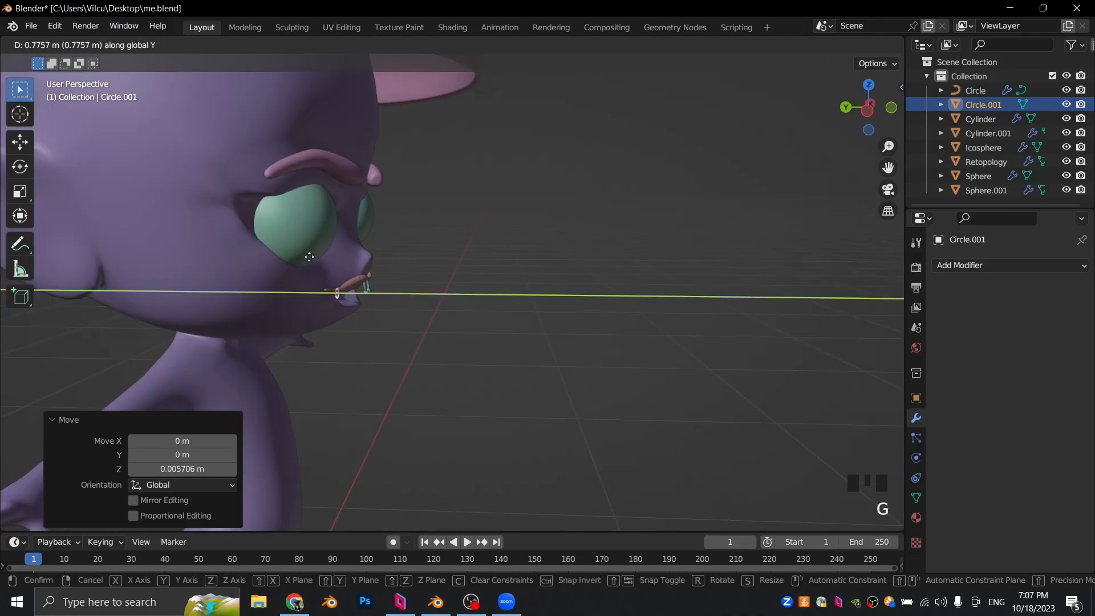
click(329, 255)
Step: Thicken the tooth by scaling it 2.621 along Y
scroll(327, 273, up, 5)
shift+middle_drag(327, 273, 553, 285)
scroll(495, 280, up, 7)
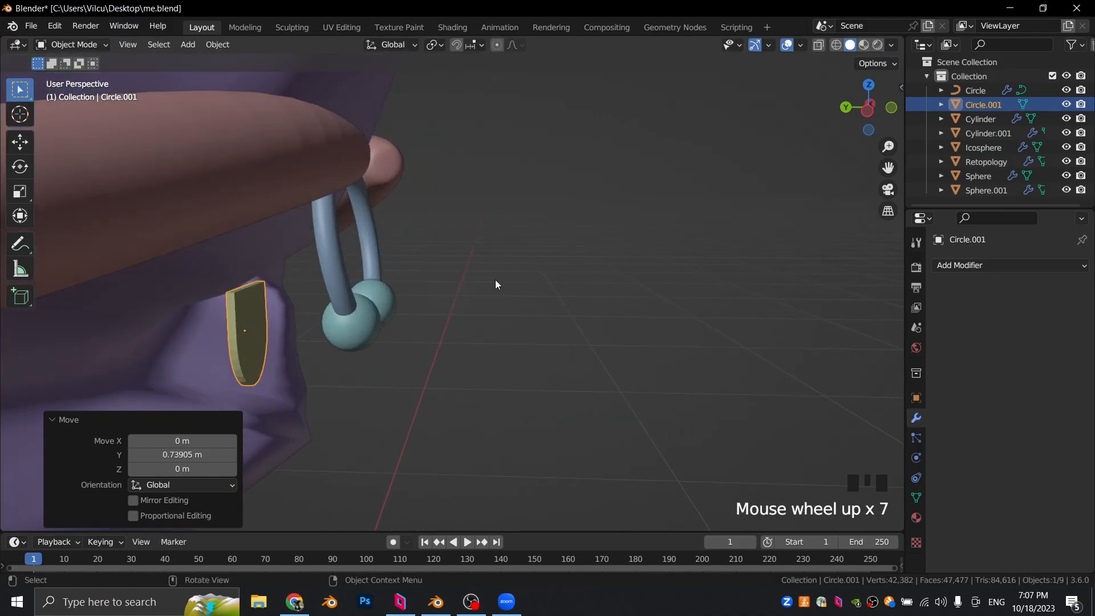
key(s)
key(y)
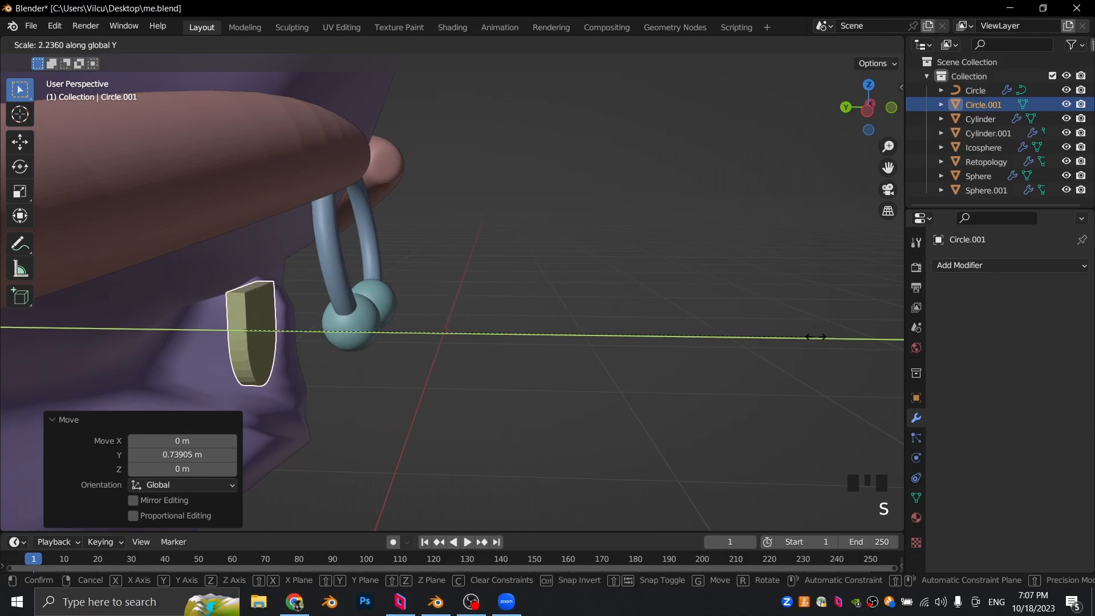
click(805, 337)
Step: Move the tooth about 0.0067 m along Y, rotate it 5° in front view, and raise it about 0.0013 m
scroll(452, 323, down, 2)
key(g)
key(y)
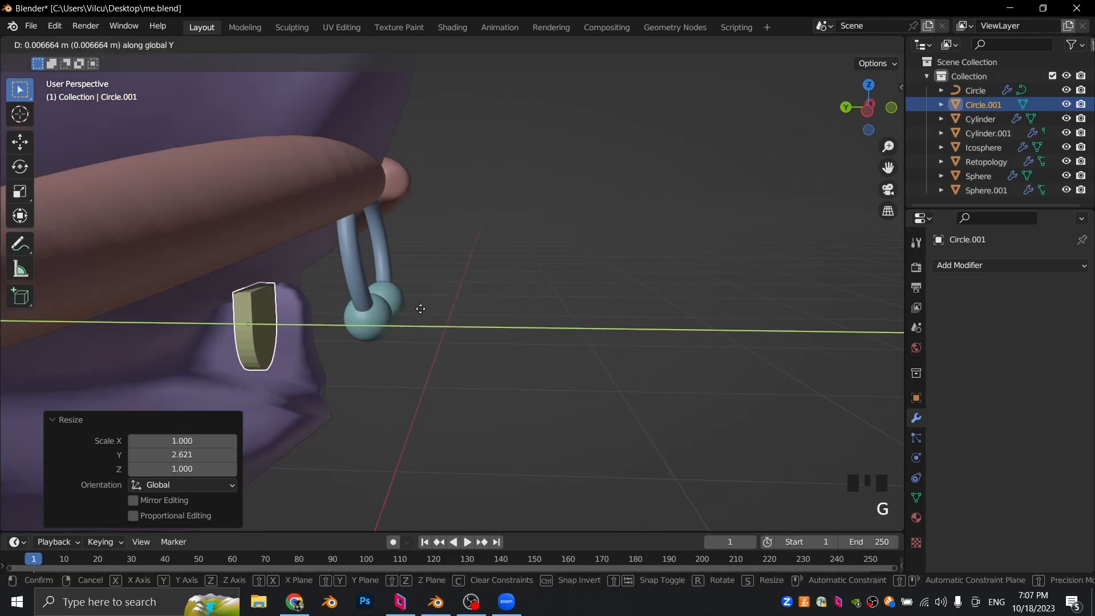
click(421, 309)
key(KP_1)
scroll(420, 310, up, 2)
key(r)
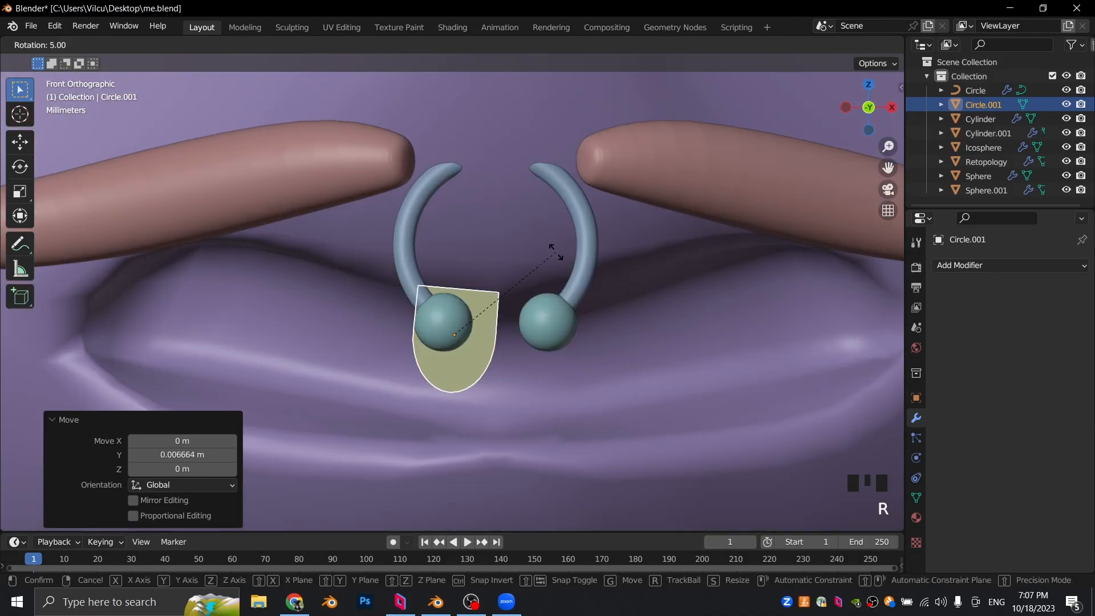
click(556, 246)
key(g)
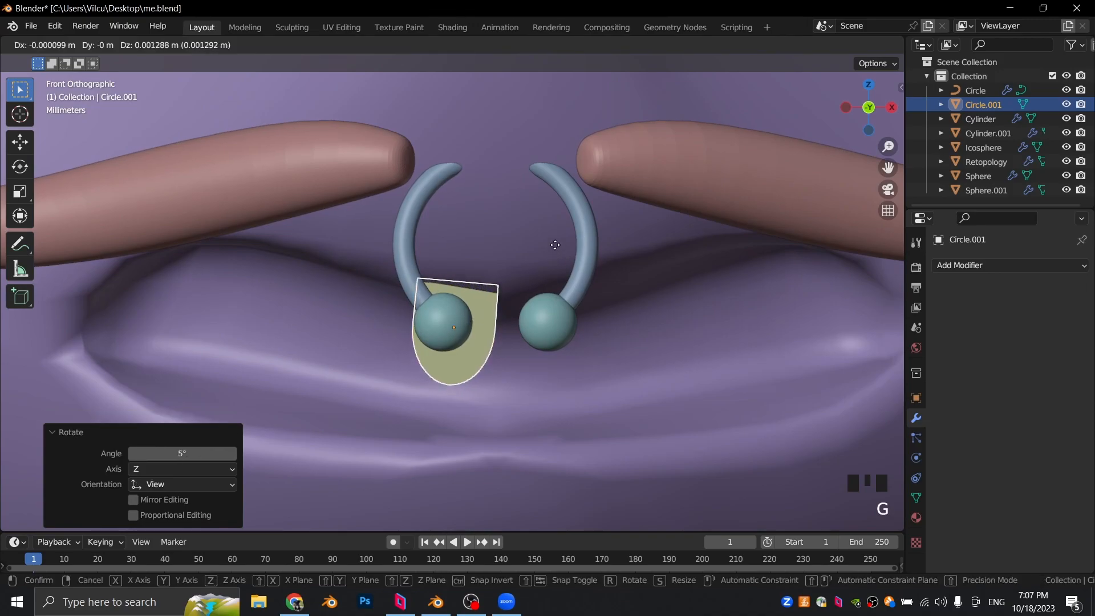
click(555, 245)
Step: Duplicate the tooth to the left of the first one, rotate the copy slightly, and shift it along Y to follow the lip
key(shift+d)
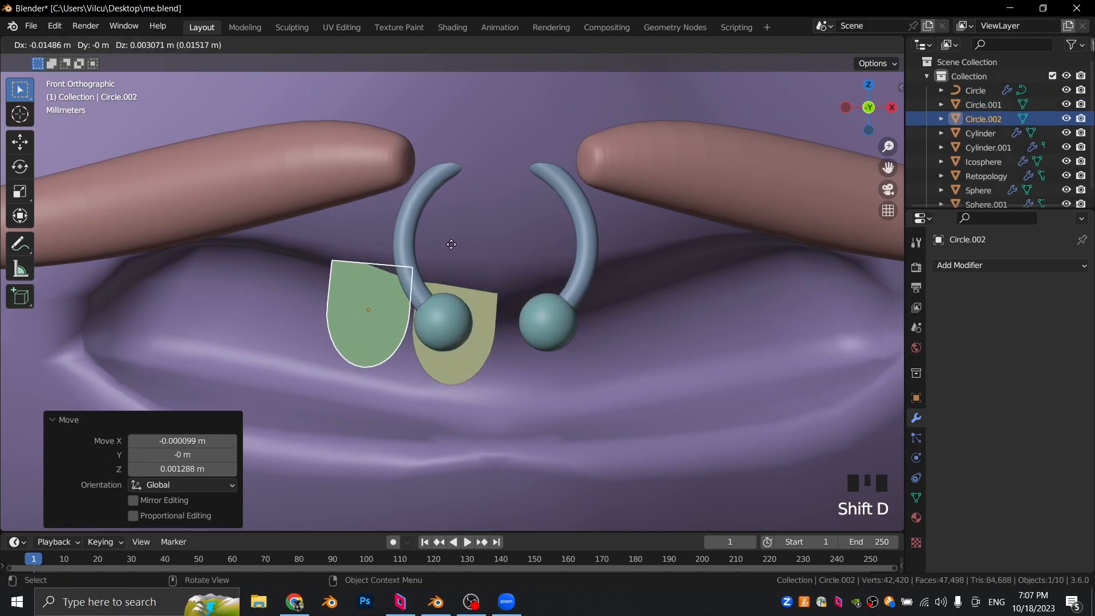
click(452, 244)
key(r)
click(460, 252)
middle_drag(460, 252, 601, 238)
key(g)
key(y)
click(590, 235)
Step: In front view, duplicate the second tooth to its left, rotate the copy 0.578°, and move it in line with the others
key(KP_1)
scroll(480, 222, up, 1)
key(shift+d)
key(r)
click(489, 272)
key(g)
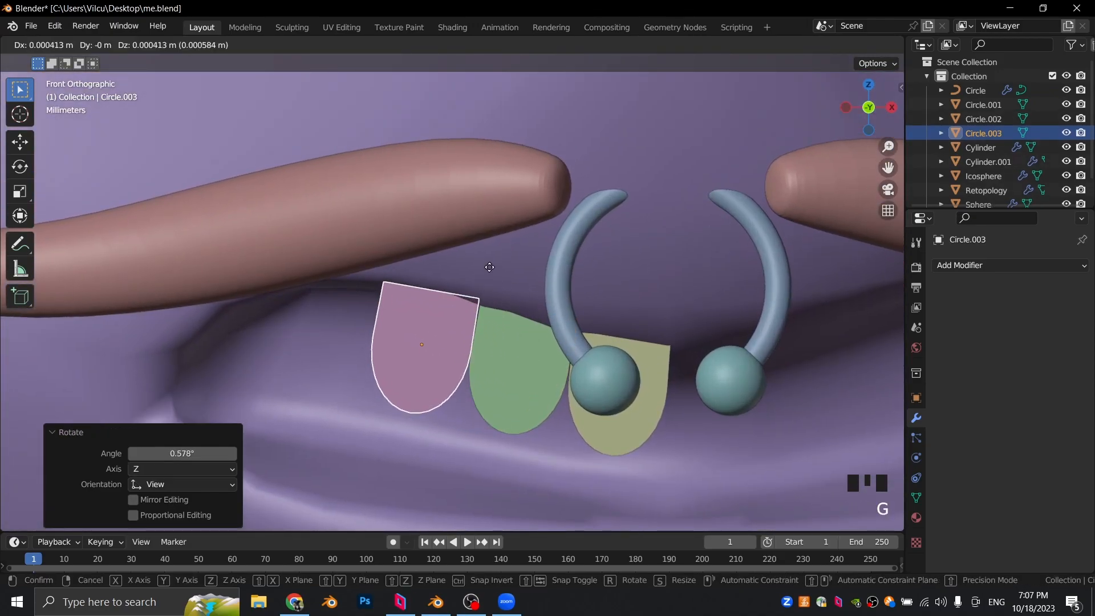
click(491, 265)
Step: Duplicate the third tooth farther left, then rotate and move the copy so the fourth tooth follows the upper lip
key(shift+d)
click(372, 284)
key(r)
click(345, 286)
key(Tab)
key(shift+z)
key(shift+z)
key(Tab)
key(r)
key(g)
click(408, 274)
Step: Duplicate a fifth tooth at the mouth corner, scale it smaller, rotate and move it into place, and save the file
key(shift+d)
click(346, 288)
key(s)
click(320, 294)
key(g)
key(r)
click(325, 286)
scroll(320, 291, down, 11)
click(109, 346)
key(ctrl+s)
Step: Duplicate a single tooth from the row and set the copy aside, outside the mouth, as a separate spare
middle_drag(109, 346, 403, 269)
scroll(403, 269, up, 10)
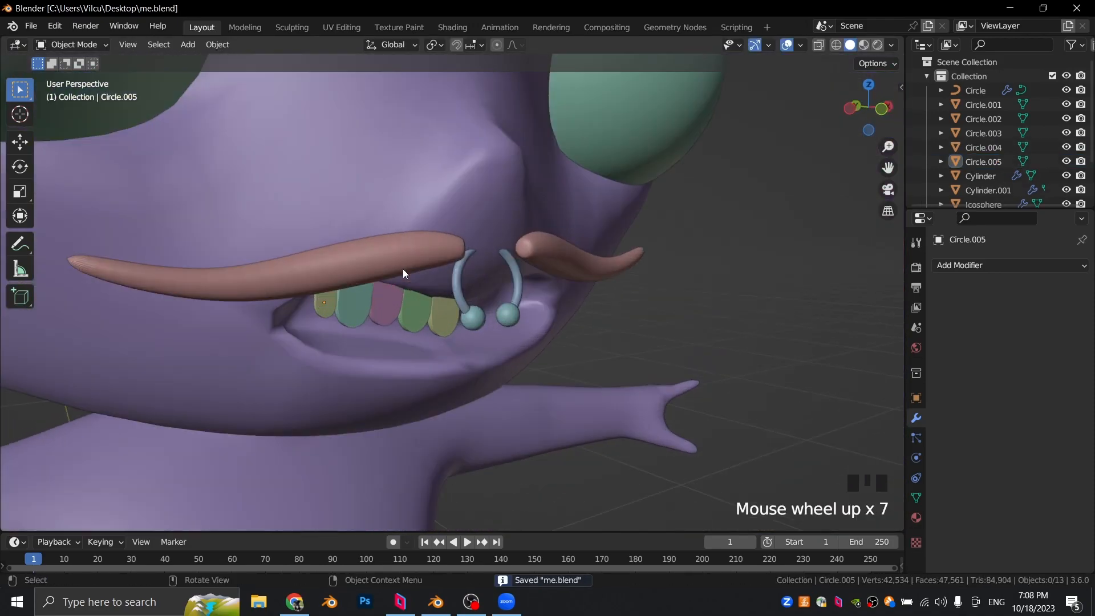
click(214, 315)
shift+click(294, 313)
shift+click(334, 316)
shift+click(388, 328)
key(shift+d)
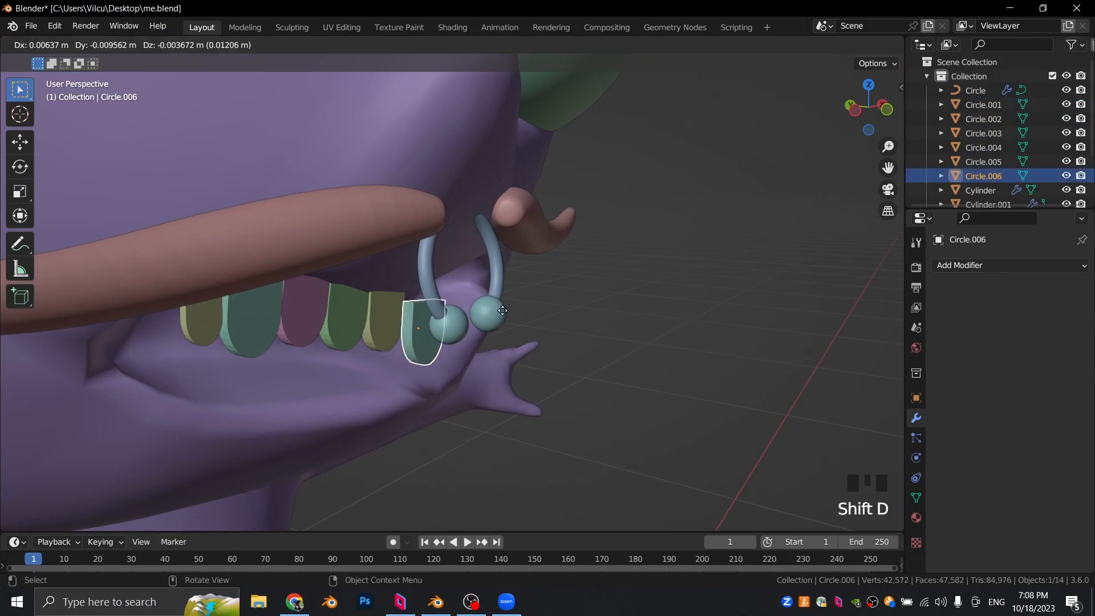
click(662, 328)
Step: Join the five placed teeth into one object and mirror it on X with a Mirror modifier, using the Retopology mesh as mirror object
click(362, 316)
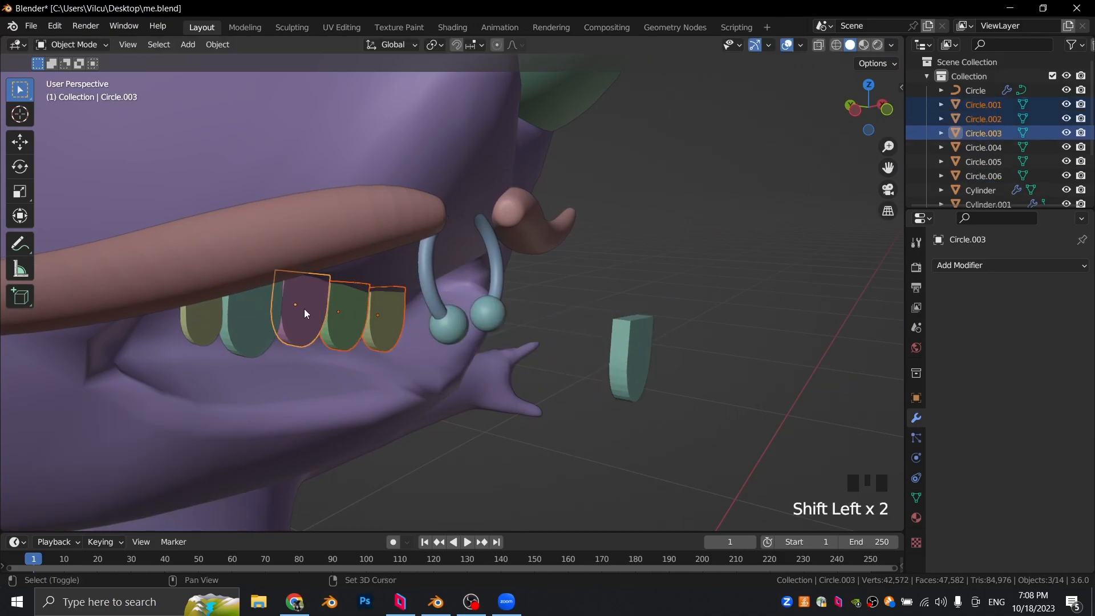
key(ctrl+j)
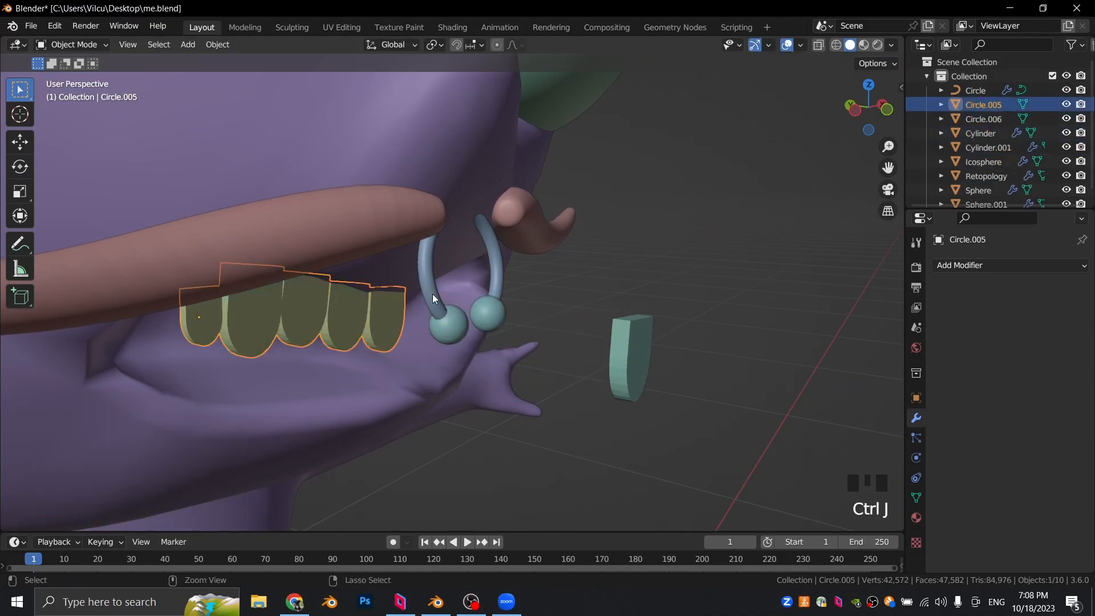
key(KP_1)
scroll(432, 293, down, 4)
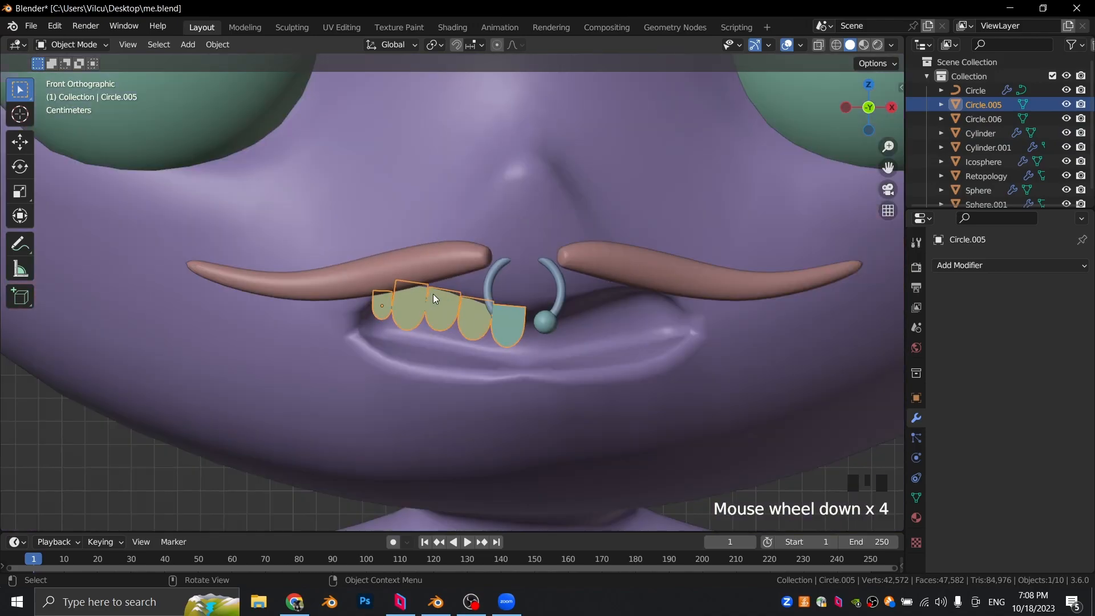
scroll(460, 316, up, 5)
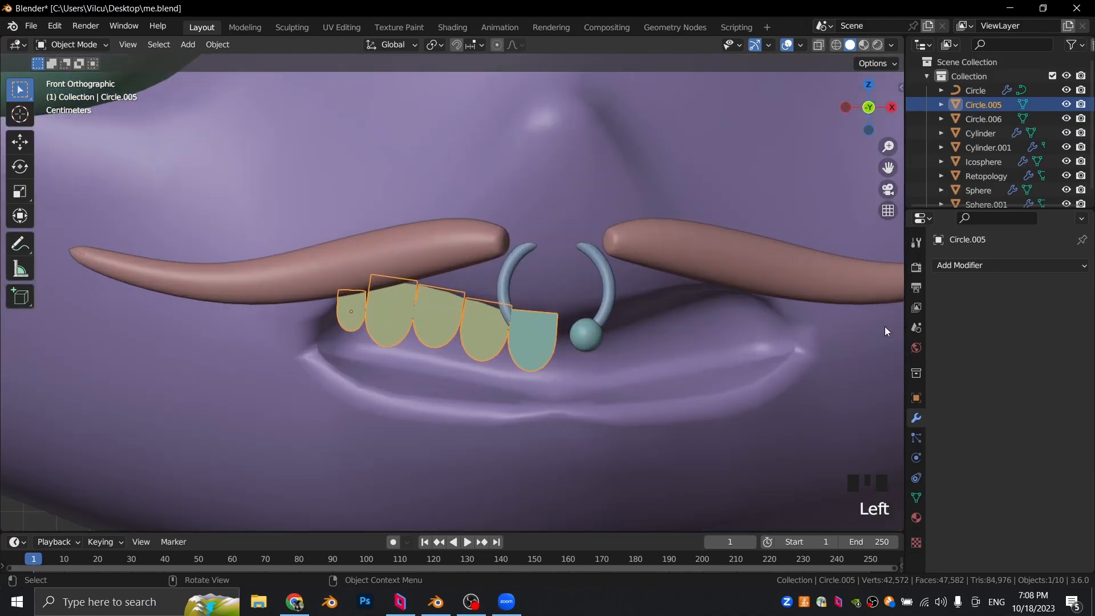
click(992, 266)
click(827, 412)
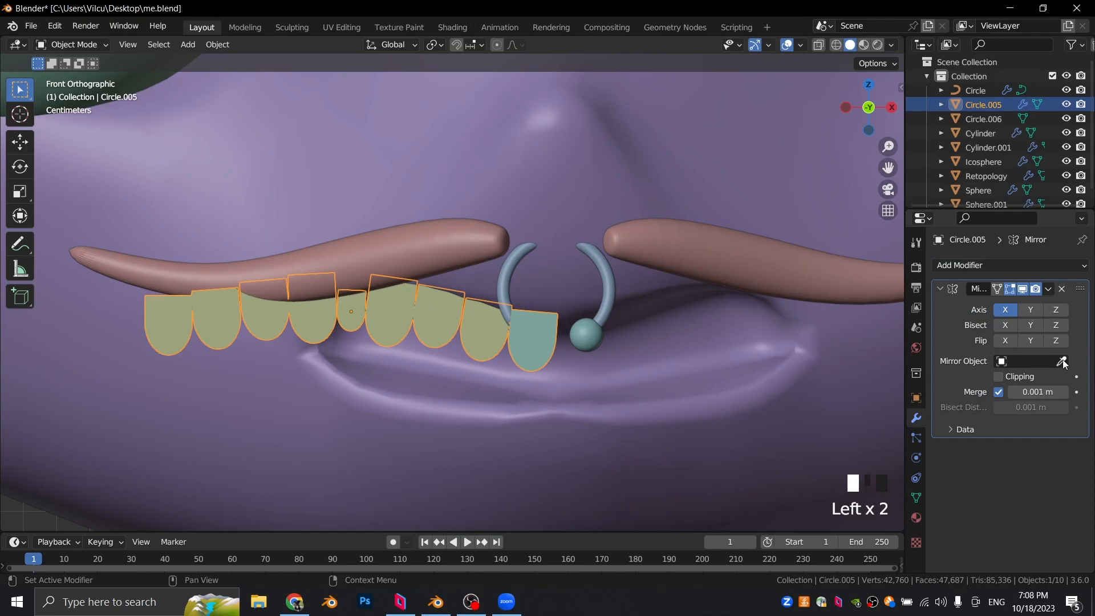
click(569, 160)
scroll(595, 255, down, 8)
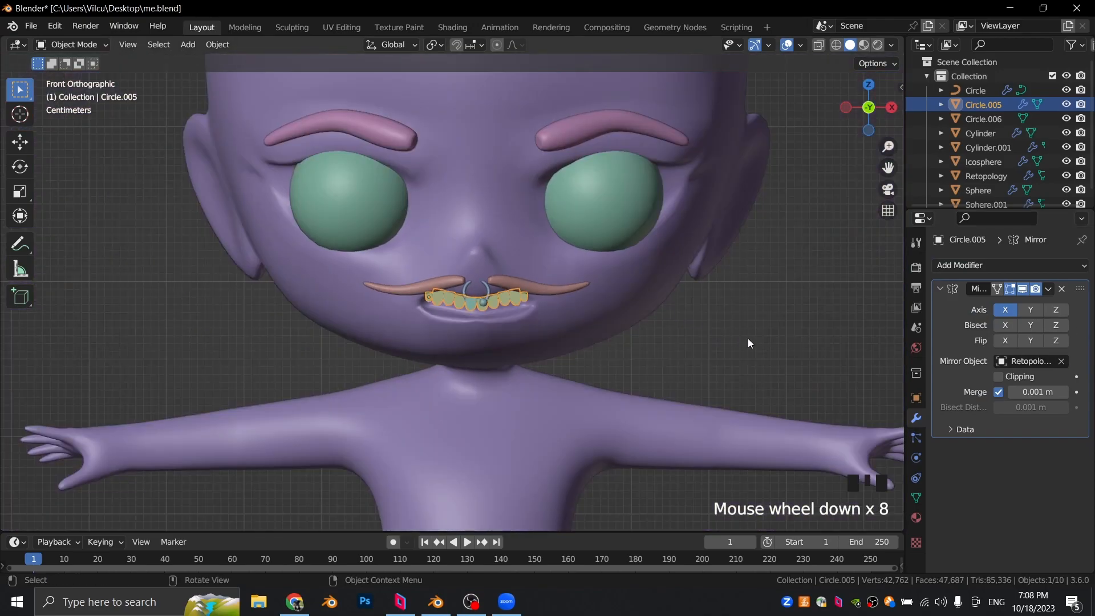
Step: Save the file with the mirrored upper teeth
key(ctrl+s)
middle_drag(682, 324, 724, 293)
scroll(650, 297, up, 4)
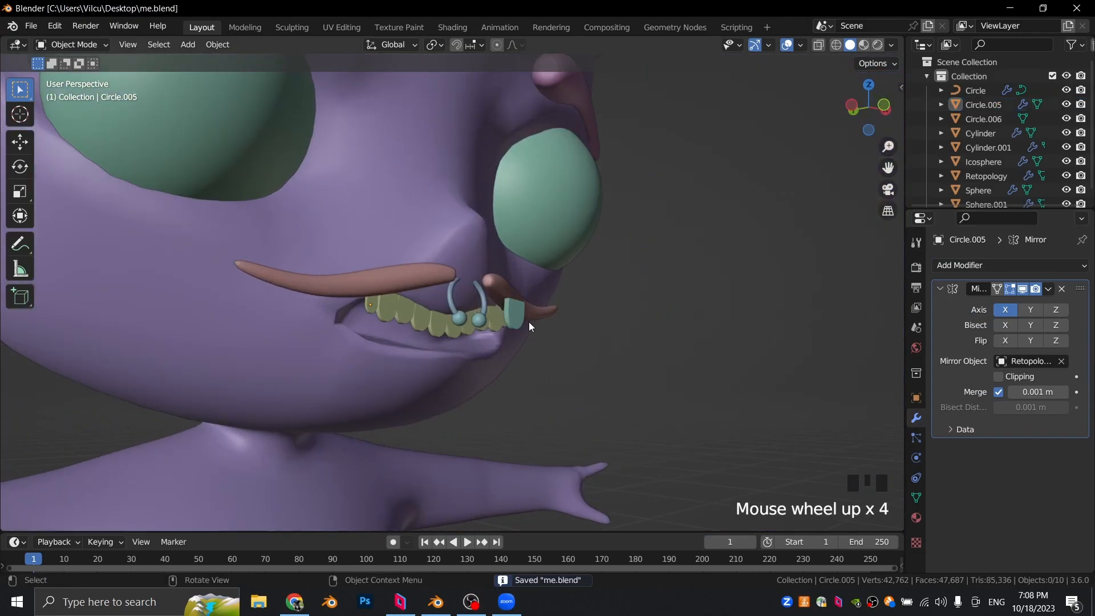
Step: Rotate the spare tooth Circle.006 upside down and move it down to the lower gum
click(511, 319)
key(KP_1)
scroll(512, 319, up, 4)
key(r)
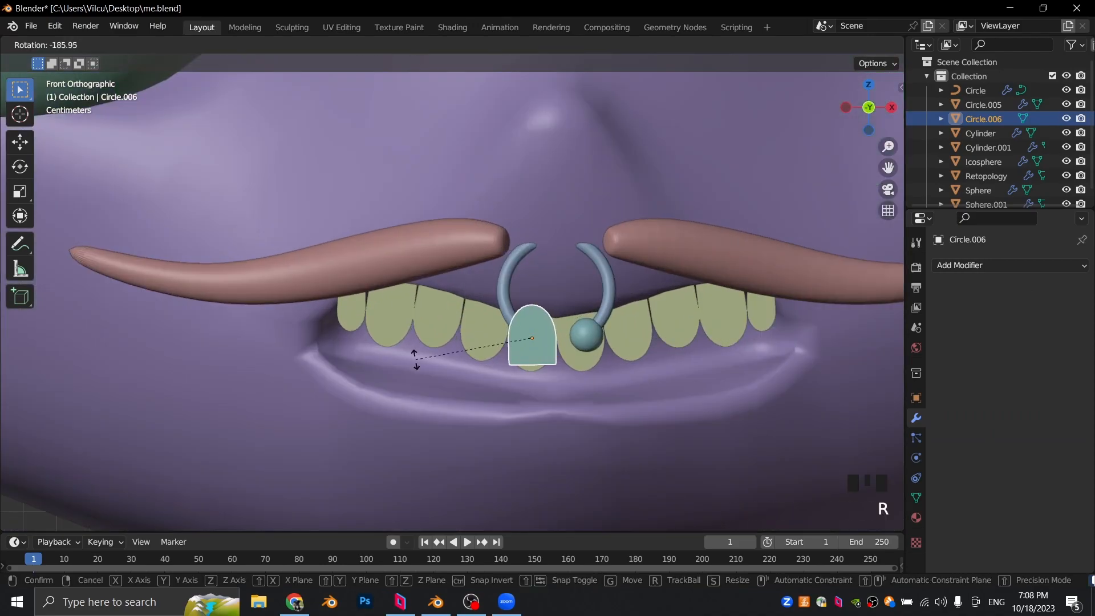
click(418, 354)
scroll(734, 357, up, 3)
key(g)
click(719, 410)
Step: Scale down the lower tooth slightly and reposition it behind the lower lip beside the mouth's centre line
key(shift+z)
scroll(740, 428, up, 2)
shift+middle_drag(741, 428, 576, 250)
key(s)
click(612, 261)
key(shift+z)
key(g)
click(580, 283)
middle_drag(410, 277, 496, 265)
key(g)
click(513, 264)
Step: Duplicate the lower tooth twice toward the mouth corner, placing the second copy about 0.0147 m farther along X and tilting it slightly
scroll(516, 268, up, 6)
middle_drag(536, 315, 628, 396)
key(KP_1)
key(shift+d)
click(539, 378)
key(shift+d)
click(438, 371)
key(r)
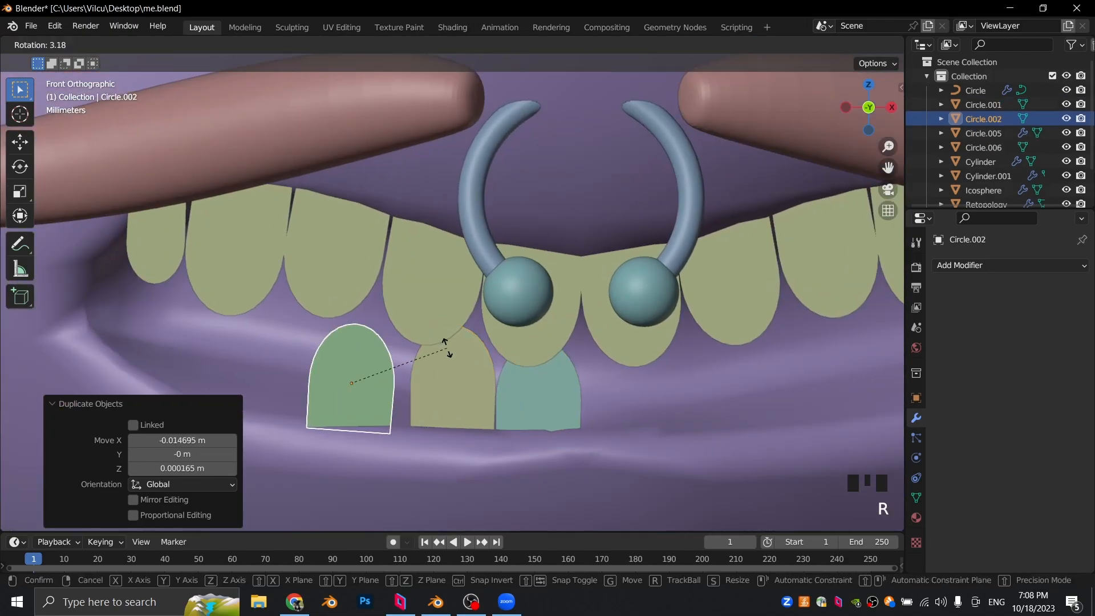
shift+middle_drag(467, 333, 543, 357)
Step: Add a third tooth copy, rotate it about Z, and set it back about 0.0016 m along Y to follow the gum curve
key(shift+d)
middle_drag(466, 357, 542, 365)
key(r)
key(z)
click(535, 393)
key(g)
key(y)
click(529, 382)
key(g)
key(shift+z)
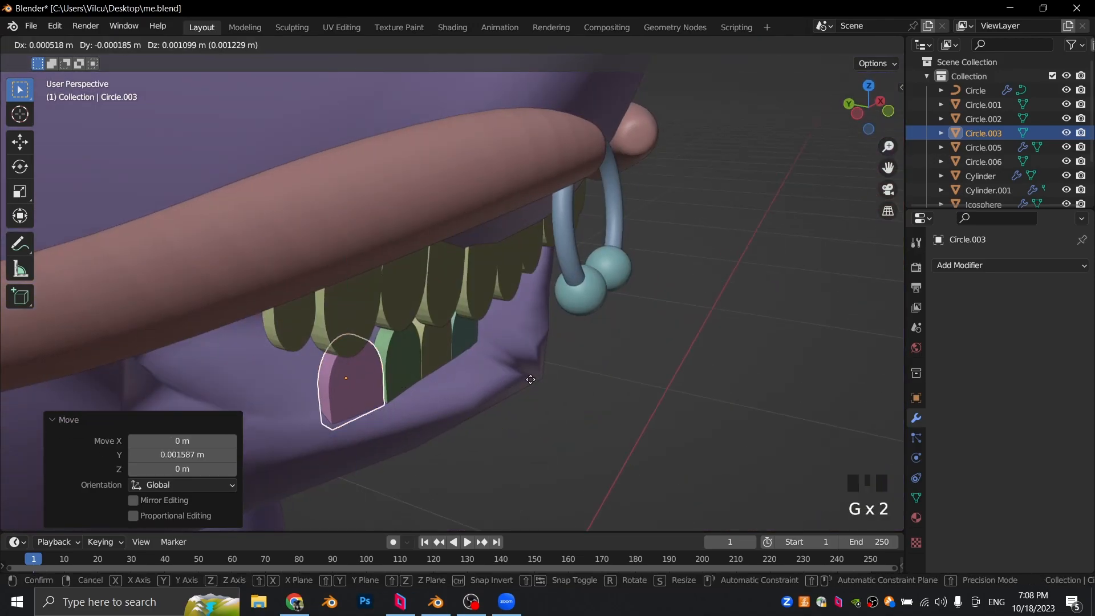
click(471, 377)
Step: Place a fourth tooth copy about 0.0101 m outward and 0.0038 m back in the horizontal plane, turned about Z to follow the gum
shift+middle_drag(468, 370, 550, 335)
scroll(549, 334, up, 2)
key(shift+d)
key(shift+z)
click(463, 343)
key(r)
key(z)
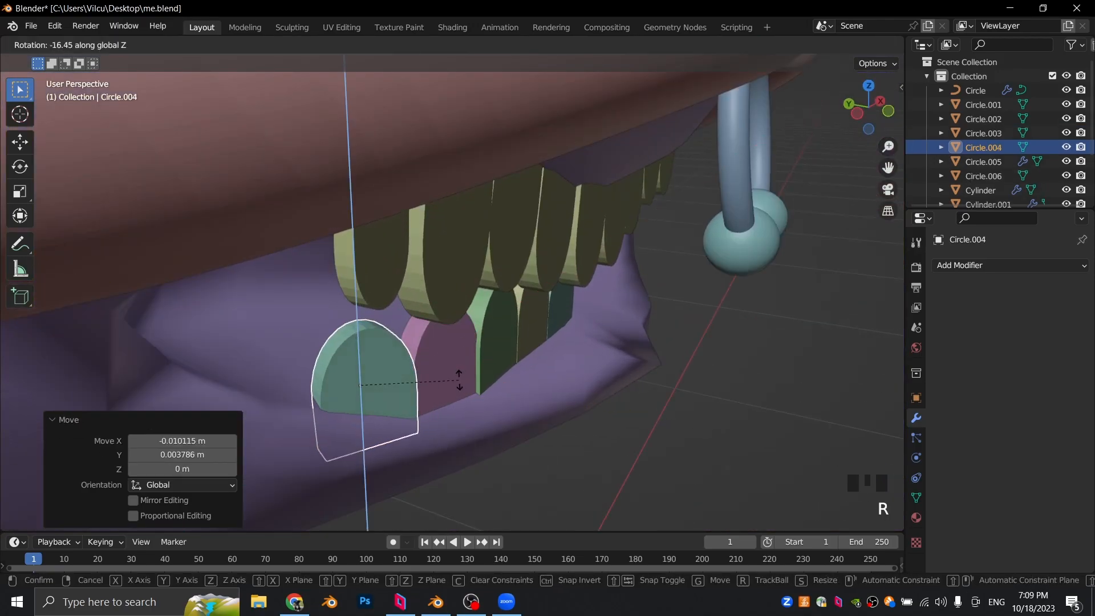
click(458, 384)
key(g)
key(shift+z)
click(452, 379)
Step: Save the file and join the five lower teeth into a single object
key(ctrl+s)
middle_drag(765, 348, 687, 343)
shift+click(612, 365)
shift+click(673, 361)
key(ctrl+j)
scroll(647, 303, down, 3)
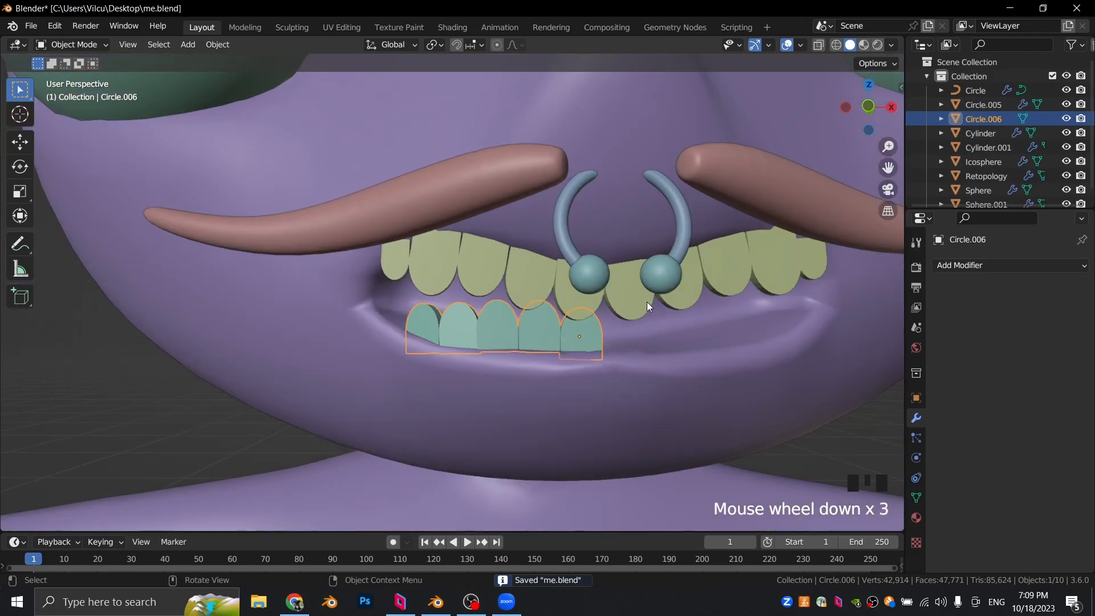
Step: Add a Mirror modifier to the lower teeth on the X axis, using the Retopology body as the mirror object
shift+middle_drag(647, 303, 542, 307)
click(978, 265)
click(809, 427)
click(1063, 361)
middle_drag(659, 266, 779, 268)
scroll(439, 310, up, 12)
Step: Align the mirrored lower teeth by rotating them about Z and shifting them about 0.0007 m along X, and save the file
click(502, 331)
key(r)
key(z)
click(512, 330)
mouse_move(512, 332)
middle_down()
mouse_move(647, 372)
mouse_move(614, 324)
mouse_move(529, 344)
middle_up()
scroll(514, 354, up, 5)
click(488, 360)
key(g)
key(x)
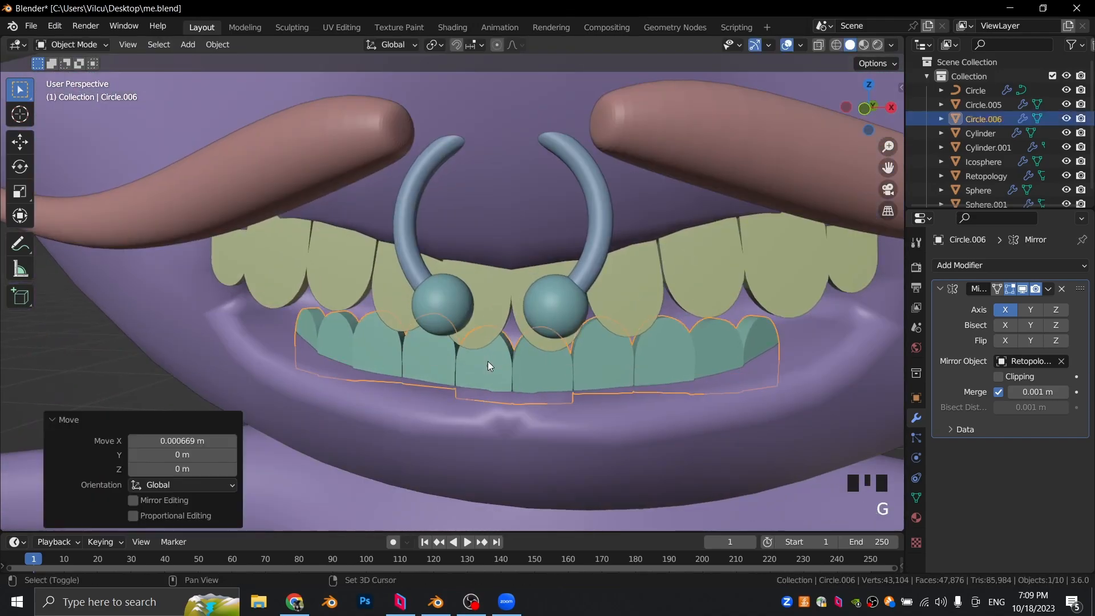
click(488, 362)
scroll(549, 346, down, 9)
key(ctrl+s)
Step: Enter Edit Mode on the Retopology body and select the row of faces around the front and shoulder of the neck base
middle_drag(740, 309, 495, 260)
scroll(495, 260, down, 2)
key(KP_1)
click(474, 268)
scroll(474, 268, up, 2)
key(Tab)
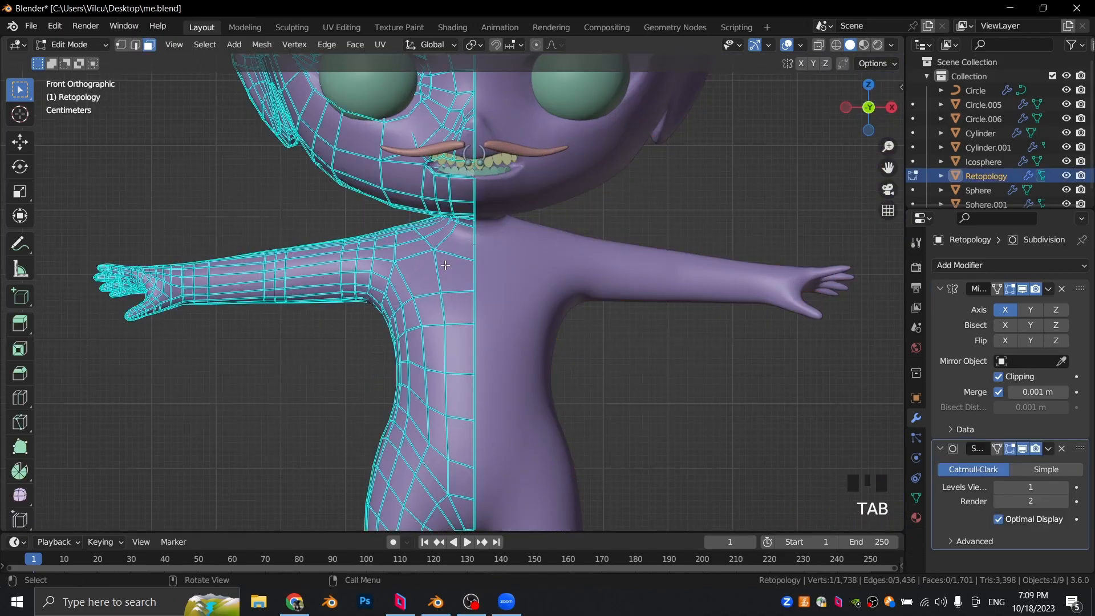
scroll(454, 247, up, 2)
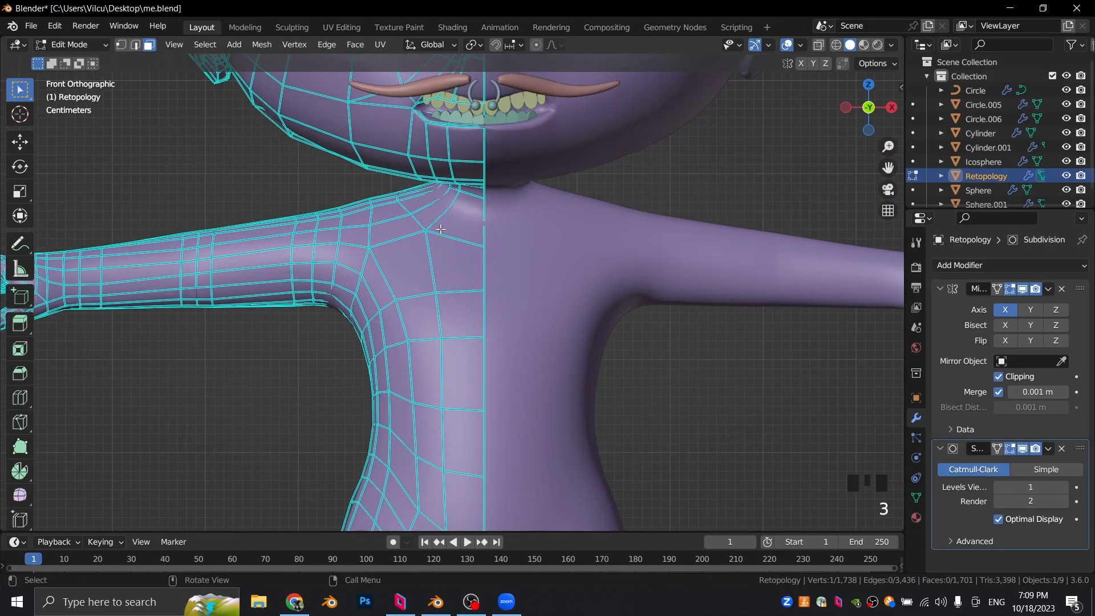
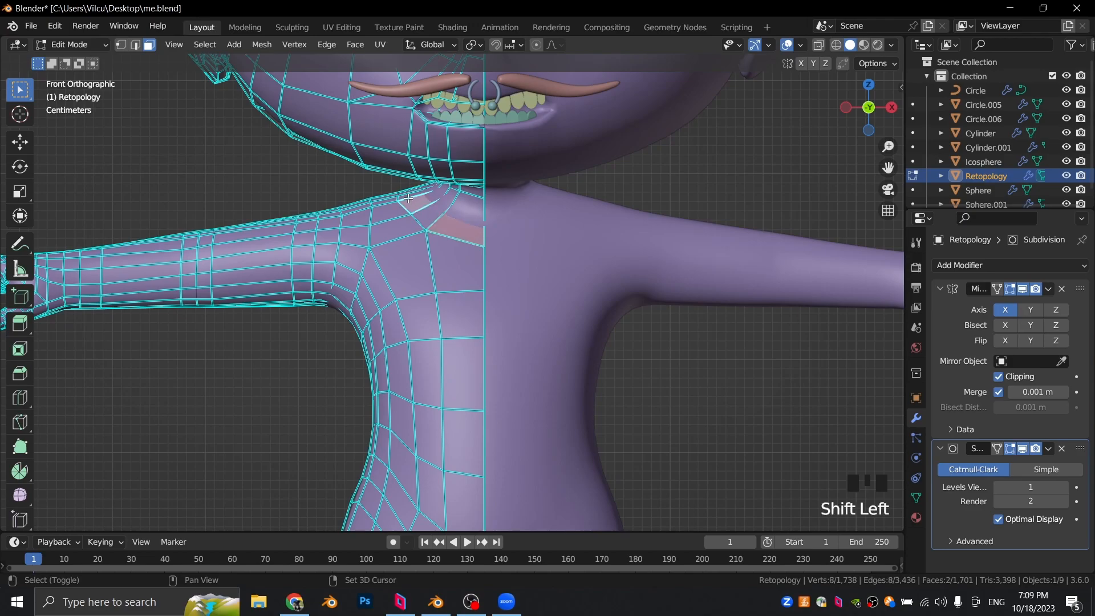
middle_drag(321, 158, 608, 279)
scroll(608, 279, up, 4)
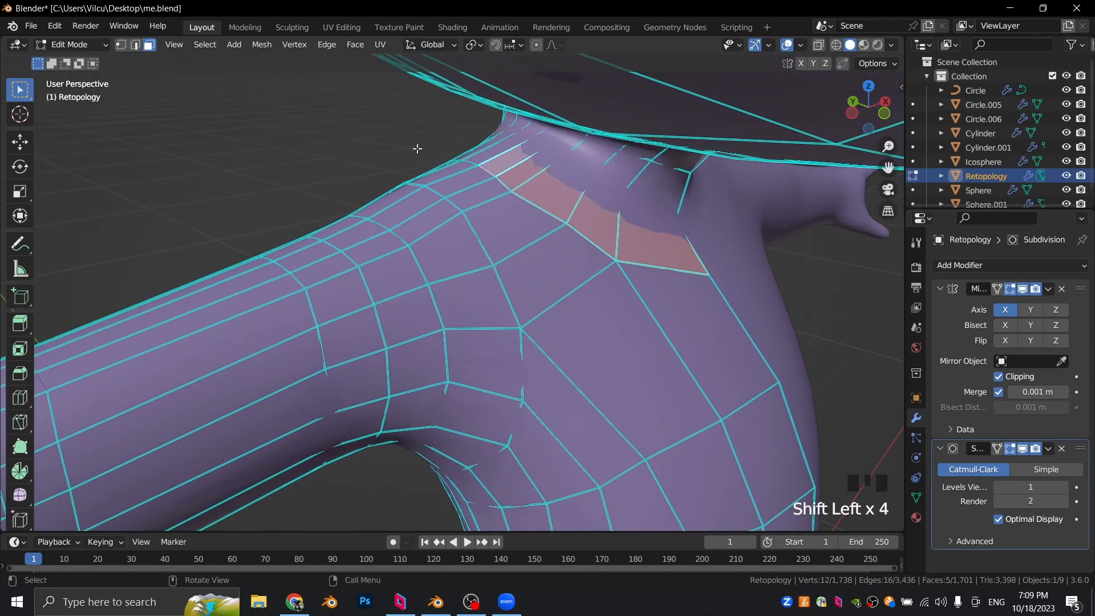
scroll(417, 149, down, 1)
shift+middle_drag(417, 171, 616, 244)
scroll(517, 254, up, 3)
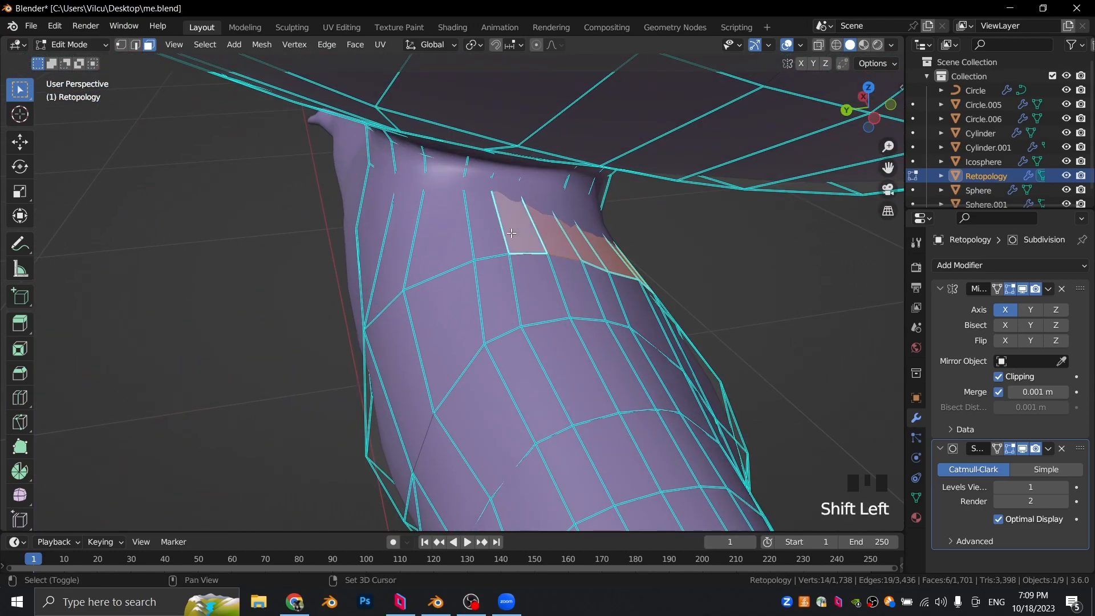
Step: Extend the face selection around the back of the neck and over the upper back
scroll(380, 230, down, 2)
middle_drag(380, 230, 385, 297)
shift+click(385, 297)
shift+click(435, 331)
shift+click(376, 245)
shift+click(479, 260)
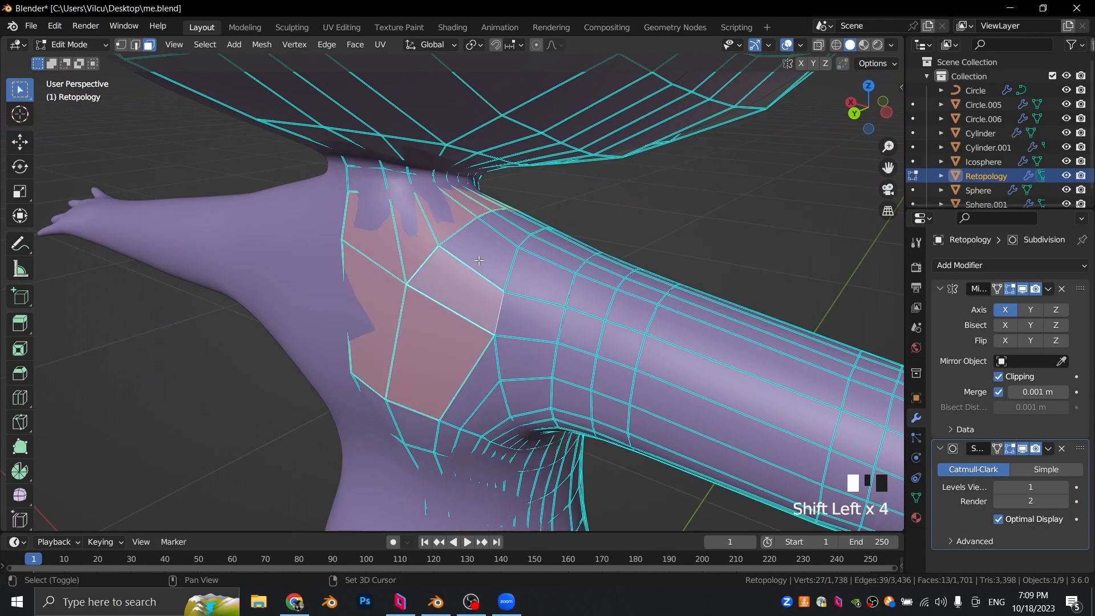
Step: In front wireframe view, add the upper chest, shoulder and whole arm up to the wrist to the face selection
key(KP_1)
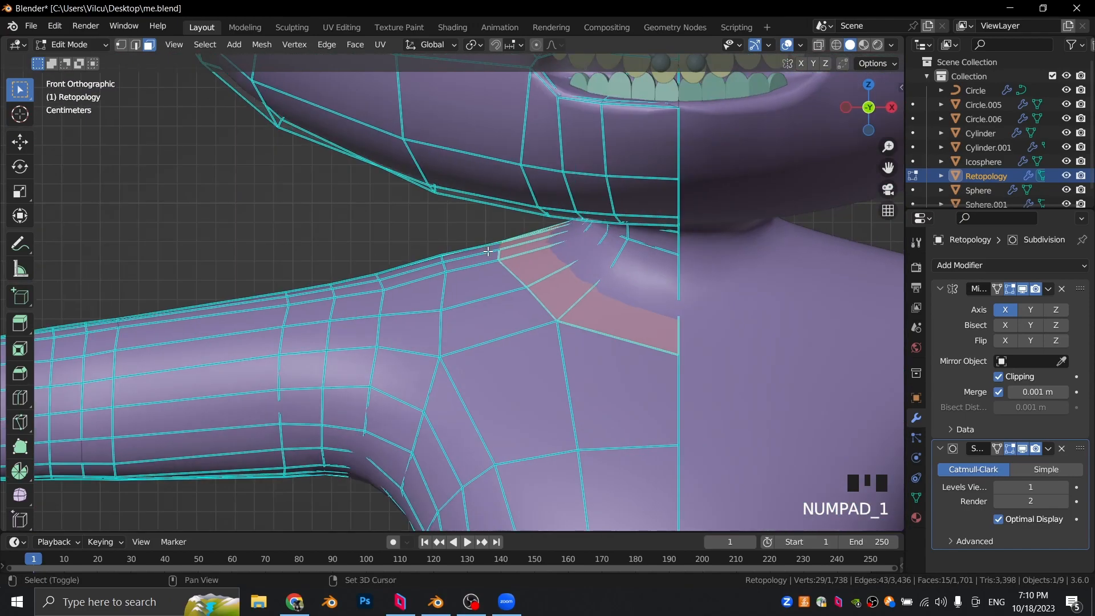
key(shift+z)
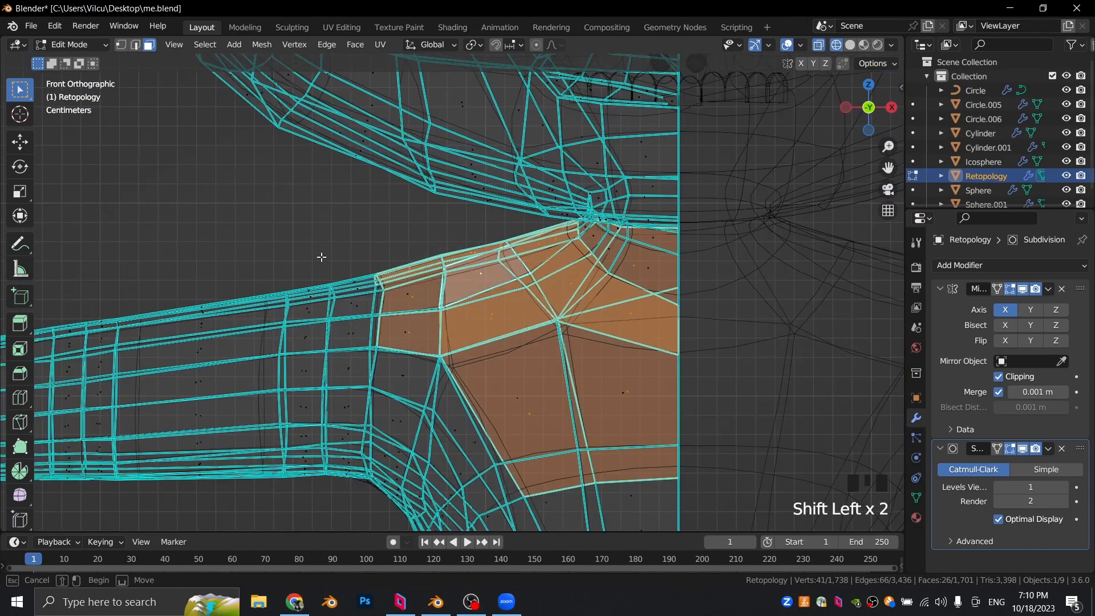
scroll(418, 363, down, 2)
shift+drag(354, 368, 421, 457)
scroll(421, 451, down, 2)
shift+middle_drag(419, 451, 542, 437)
scroll(452, 399, up, 2)
shift+drag(202, 257, 557, 453)
Step: Add the strip of faces around the side and back of the waist to the selection
scroll(571, 416, down, 3)
shift+middle_drag(596, 389, 486, 257)
scroll(485, 257, up, 5)
key(shift+z)
scroll(535, 342, down, 3)
shift+click(469, 377)
middle_drag(469, 377, 609, 367)
shift+click(670, 368)
shift+click(599, 374)
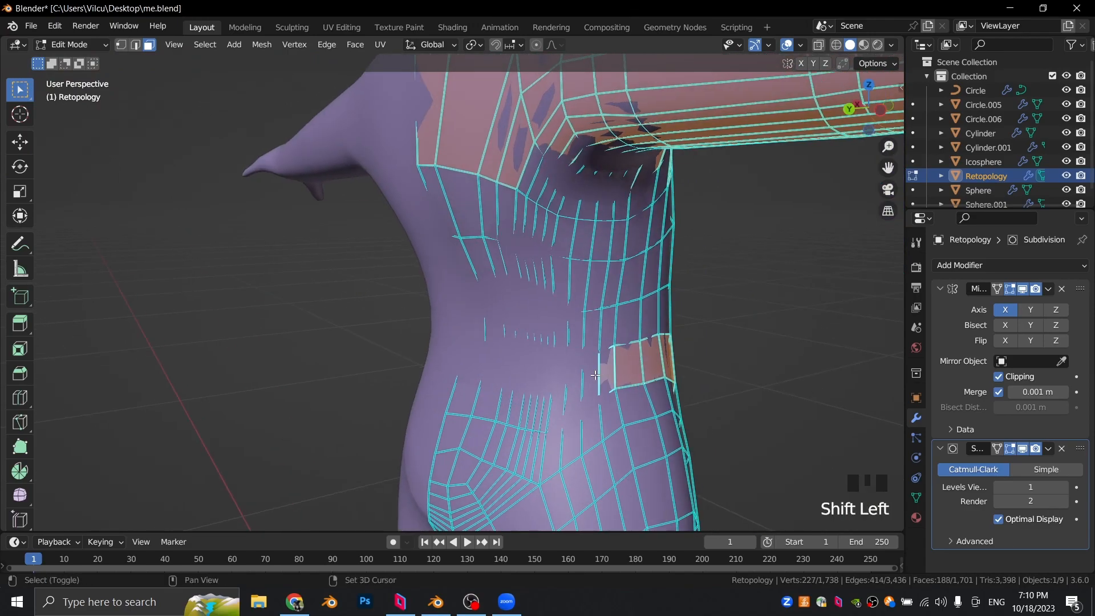
middle_drag(546, 396, 606, 400)
scroll(606, 399, up, 3)
shift+drag(337, 426, 504, 465)
middle_drag(509, 460, 462, 456)
scroll(484, 457, down, 5)
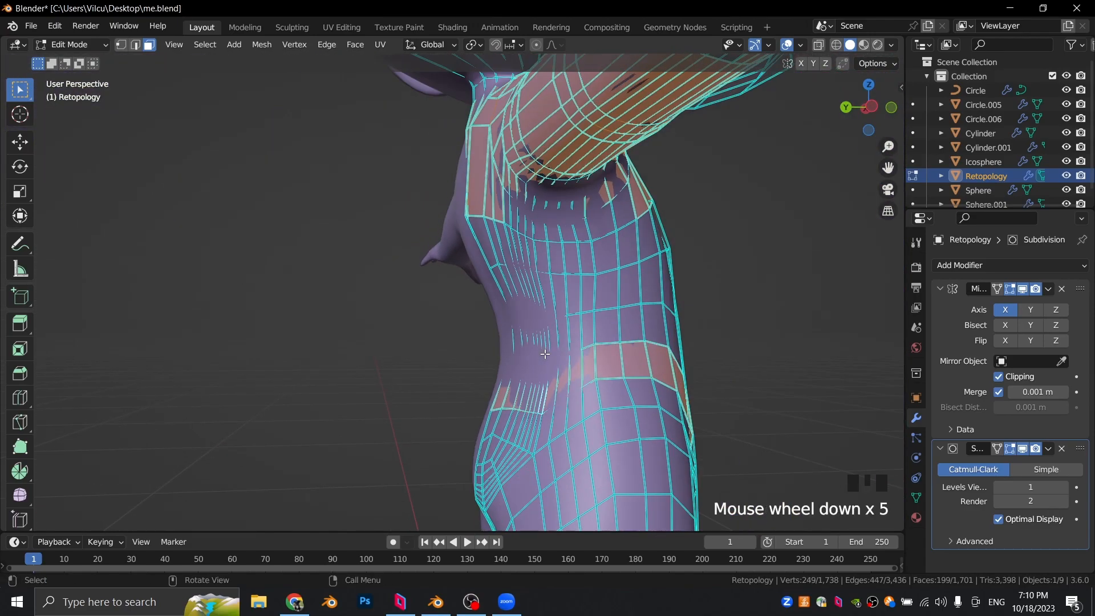
Step: Add the remaining torso faces between the chest and the waist to the selection using front wireframe view
key(KP_1)
key(shift+z)
shift+drag(408, 292, 485, 360)
shift+drag(373, 172, 513, 294)
shift+drag(517, 191, 651, 346)
scroll(649, 345, down, 1)
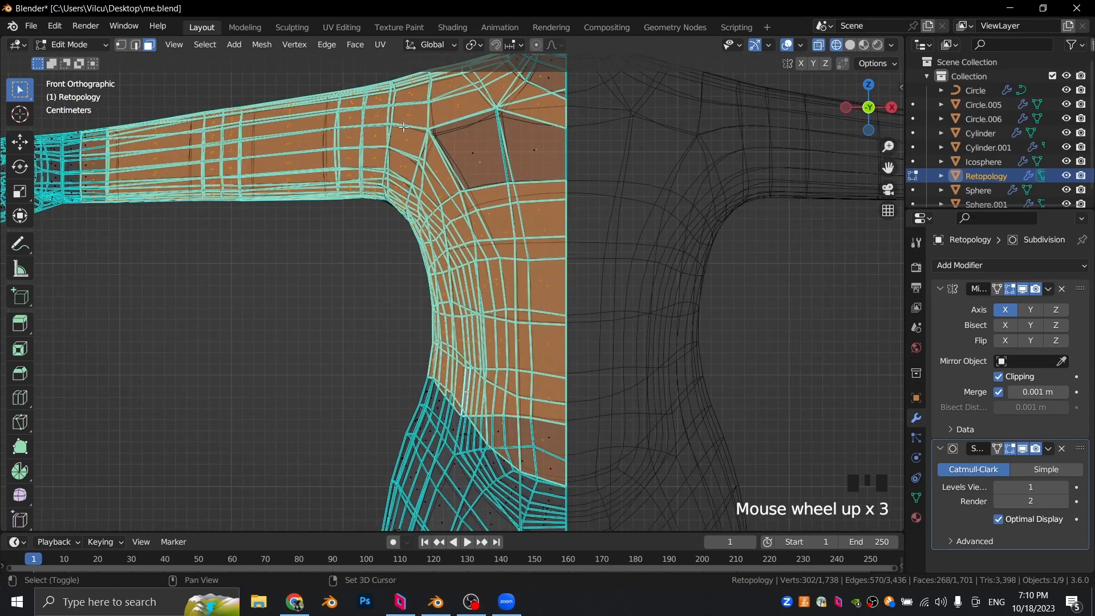
Step: Check the arm and torso selection from several angles and add the missing ring of faces near the wrist
scroll(526, 194, down, 3)
shift+middle_drag(526, 192, 525, 225)
key(shift+z)
middle_drag(399, 211, 387, 259)
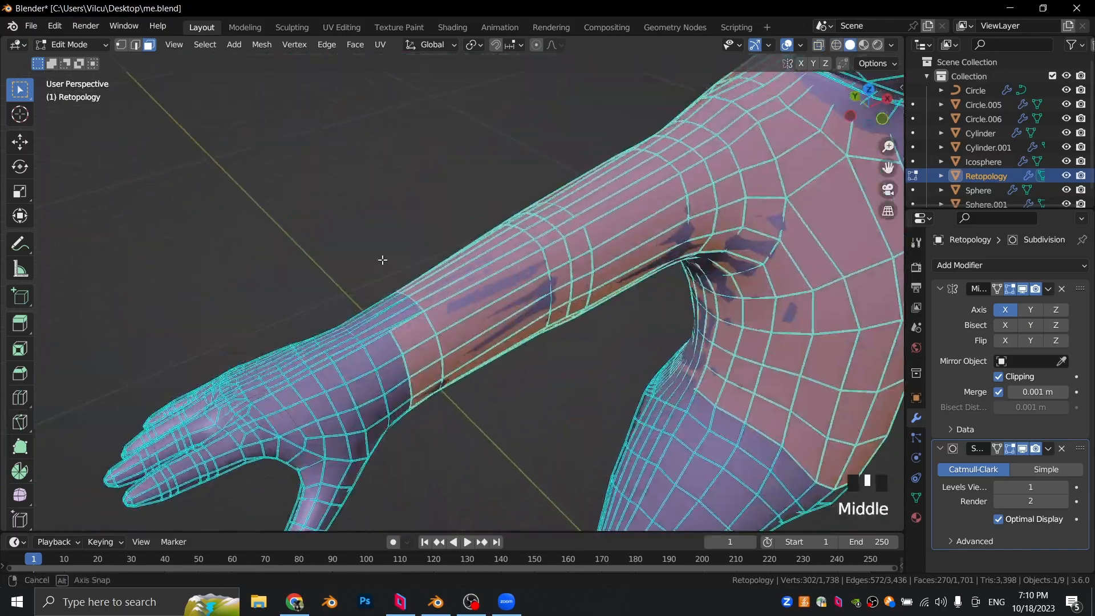
scroll(355, 253, down, 3)
scroll(365, 196, down, 5)
middle_drag(365, 195, 513, 257)
shift+middle_drag(514, 257, 407, 228)
shift+drag(407, 228, 430, 320)
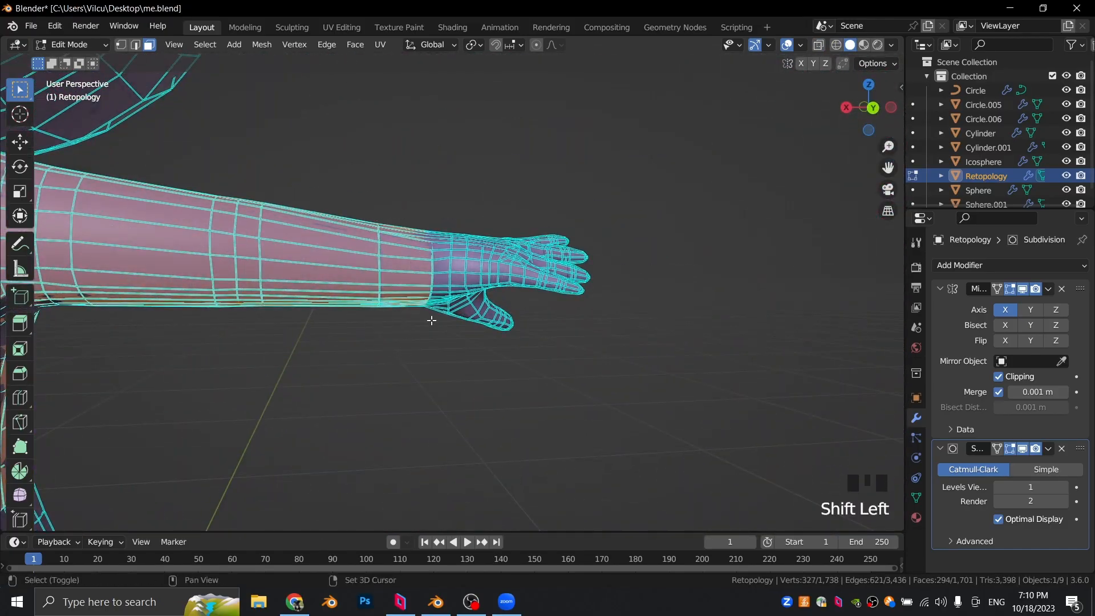
middle_drag(430, 320, 456, 246)
scroll(457, 245, up, 2)
shift+middle_drag(456, 246, 467, 261)
scroll(379, 247, down, 6)
middle_drag(379, 247, 627, 172)
scroll(602, 195, down, 3)
Step: Duplicate the selected torso and arm faces in place and separate the copy into its own shirt object
key(shift+d)
key(y)
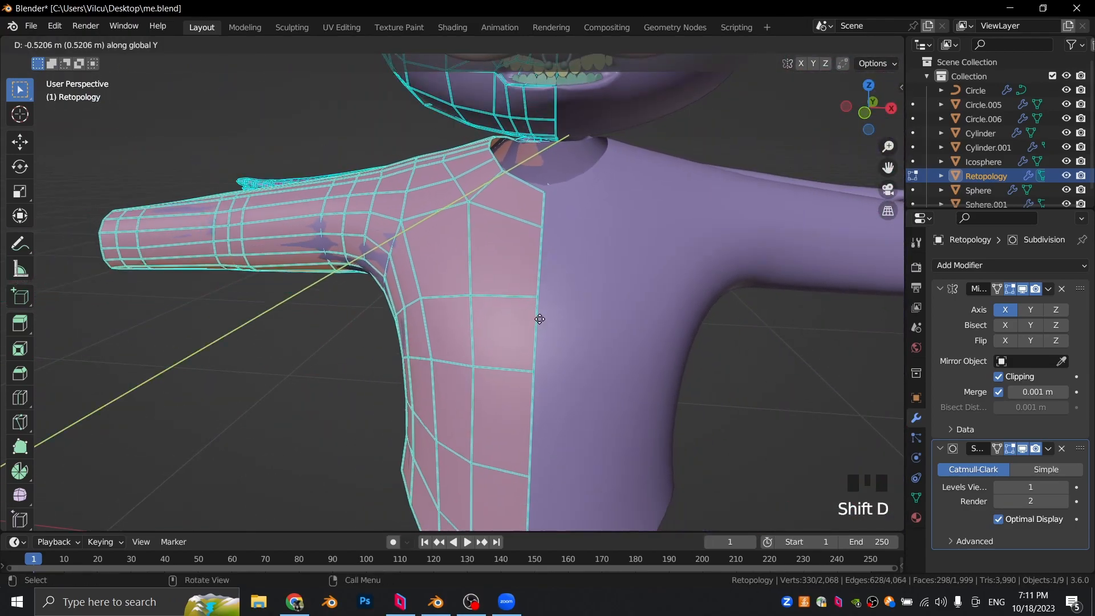
right_click(562, 188)
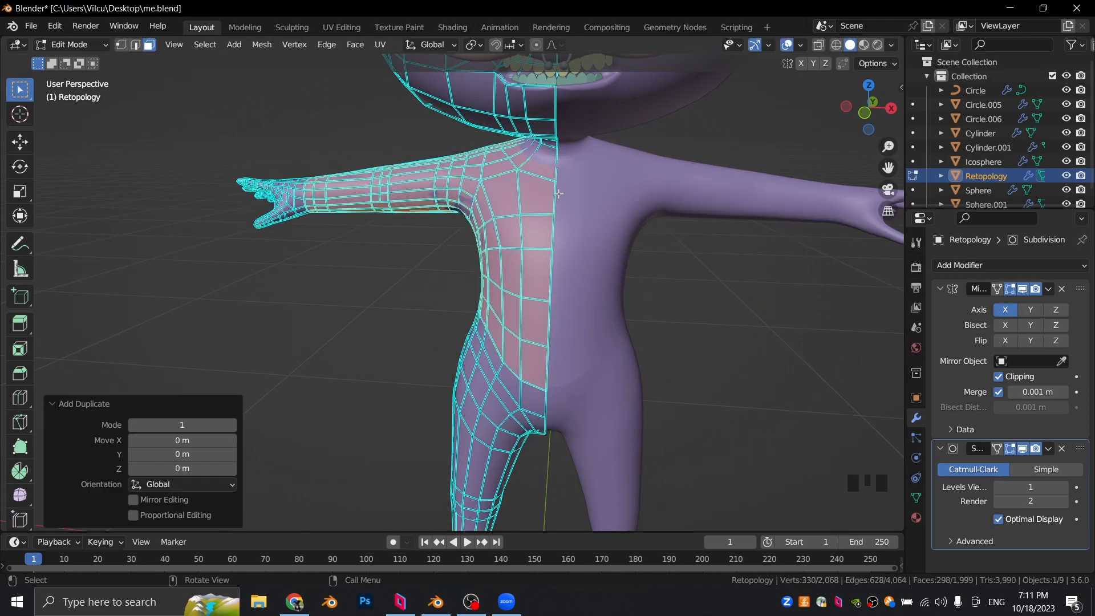
scroll(584, 225, down, 2)
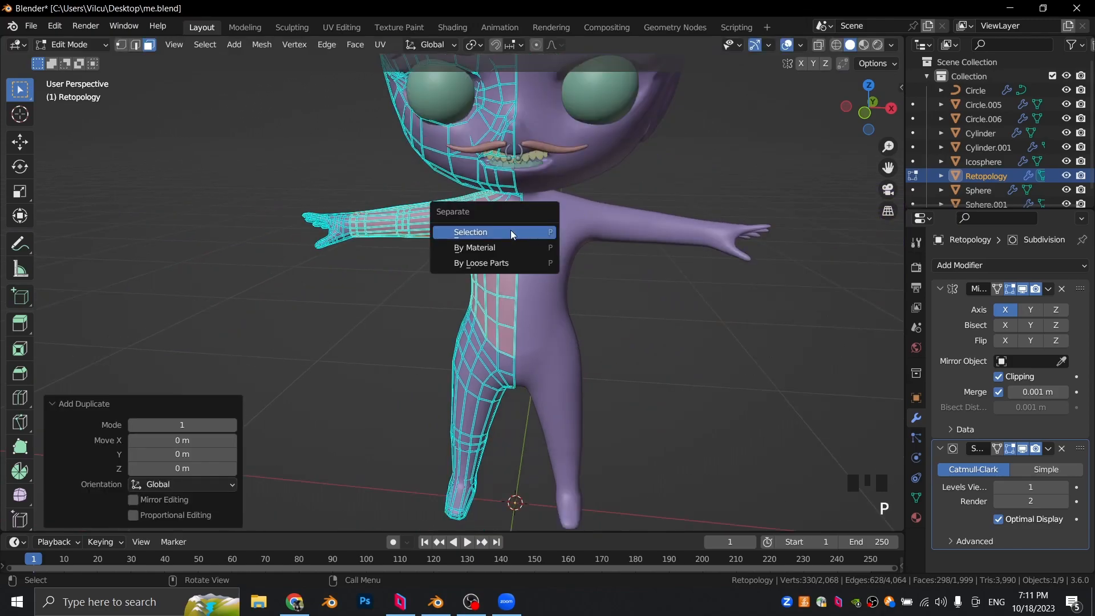
click(495, 232)
Step: Edit the separated shirt mesh, select its side hem edges, and lower them along Z with proportional editing
key(Tab)
click(660, 308)
key(Tab)
key(KP_1)
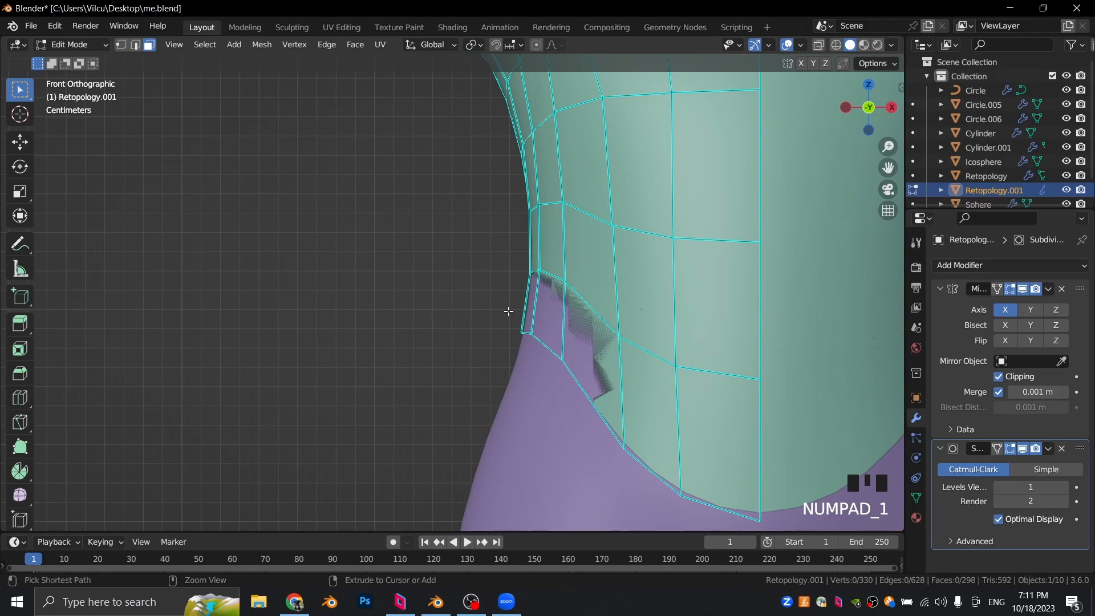
key(ctrl+KP_3)
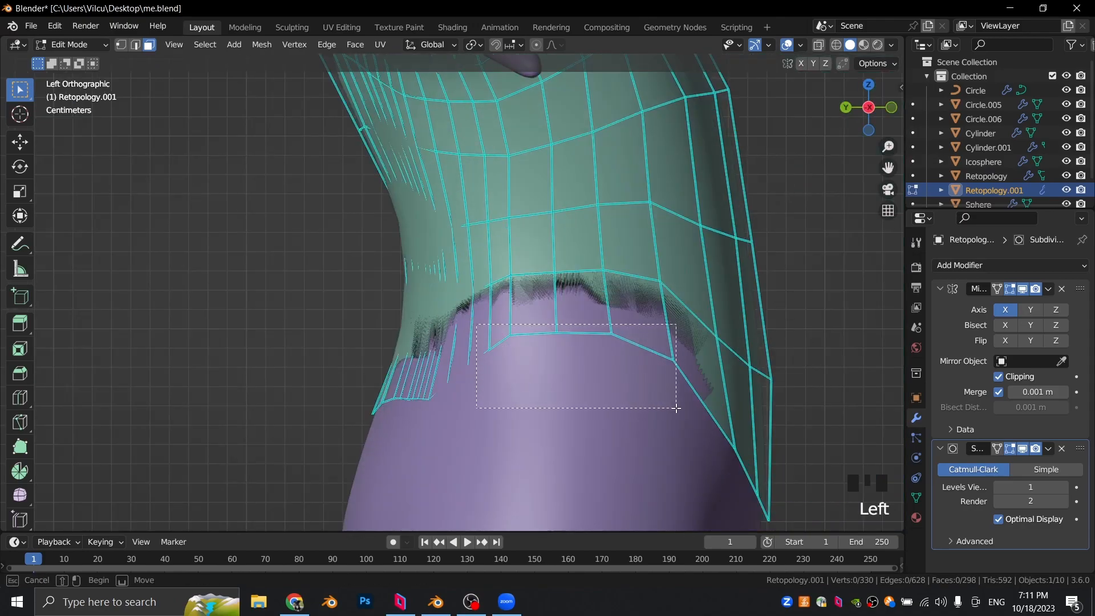
drag(676, 408, 676, 408)
key(2)
drag(429, 325, 584, 359)
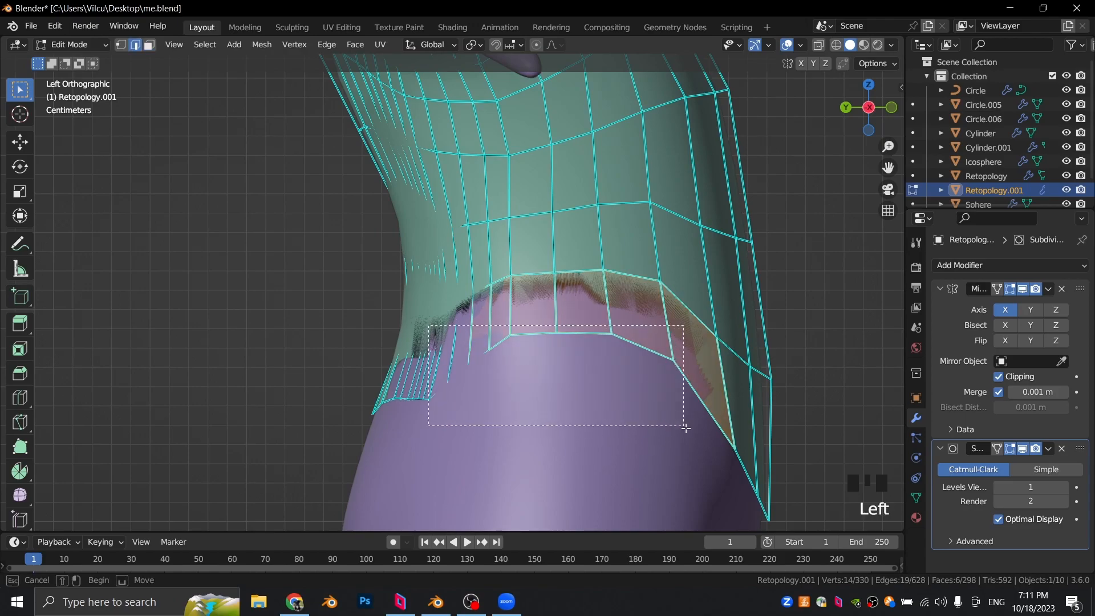
drag(685, 427, 686, 426)
scroll(599, 312, down, 1)
key(z)
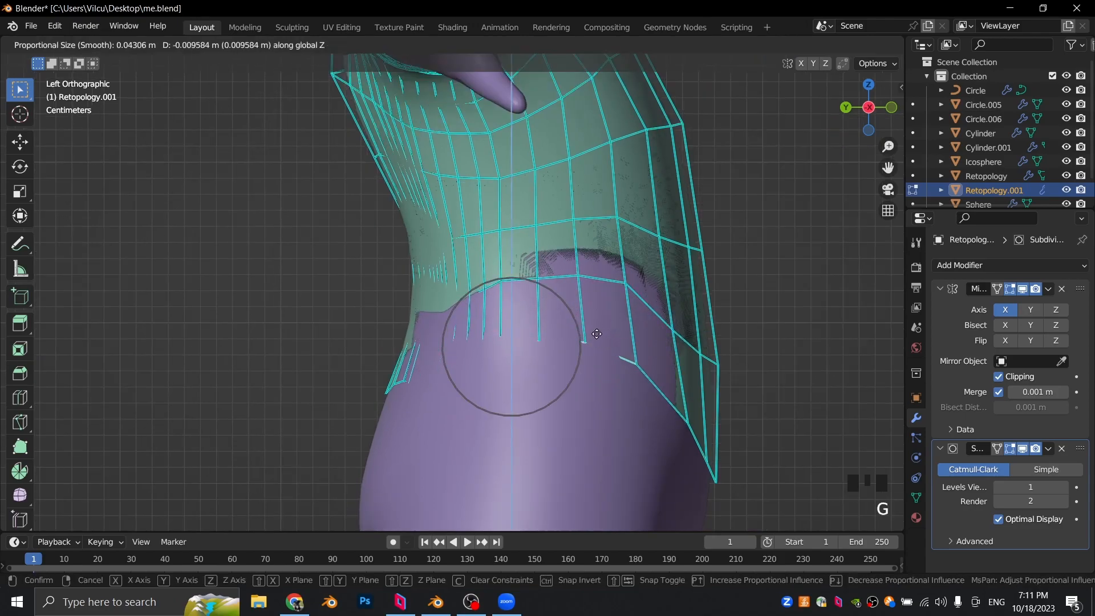
click(584, 392)
Step: Move the shirt's side hem edges along X with proportional editing to adjust their fit at the waist
middle_drag(591, 386, 312, 357)
key(g)
key(x)
click(538, 342)
key(Tab)
key(Tab)
click(312, 356)
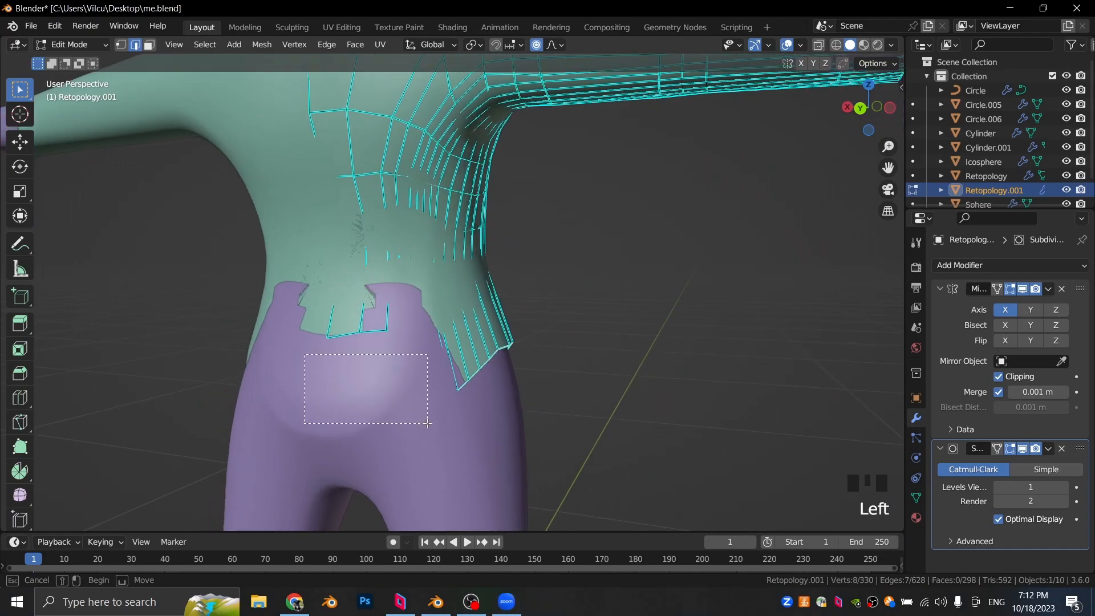
Step: Select the shirt's back hem edges and move them along Y with proportional editing
drag(427, 423, 429, 423)
key(g)
key(y)
click(430, 392)
middle_drag(616, 342, 465, 227)
scroll(566, 251, down, 3)
Step: Set the shirt's origin to its geometry and assign the body as the Mirror modifier's mirror object
key(Tab)
right_click(437, 268)
click(516, 282)
click(1061, 361)
click(553, 391)
scroll(684, 294, down, 1)
key(s)
middle_drag(616, 274, 534, 293)
right_click(703, 293)
key(s)
key(x)
right_click(711, 269)
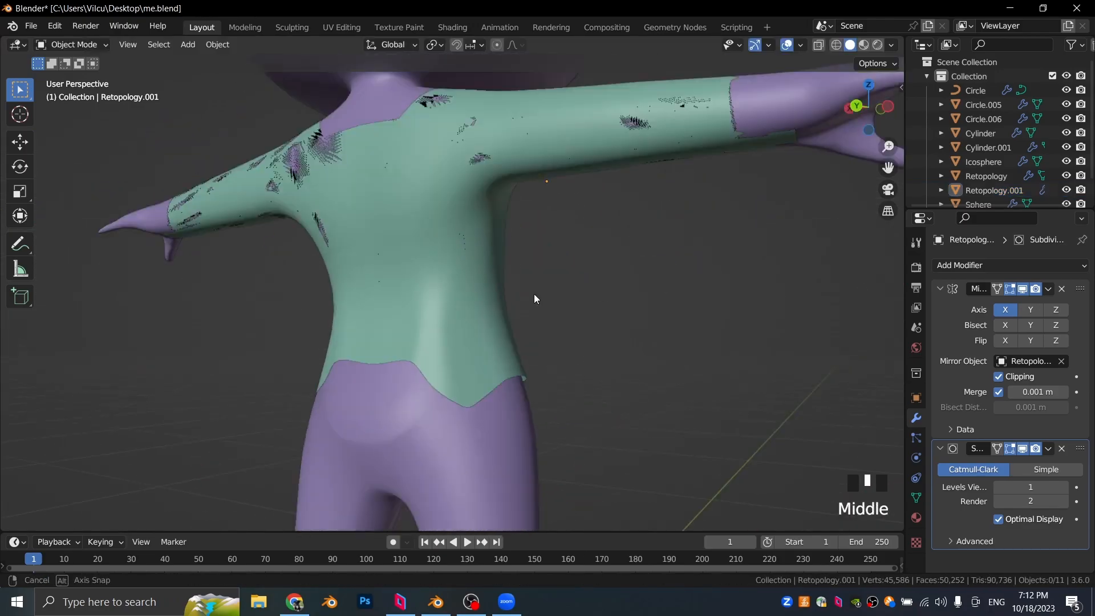
Step: Select the shirt's central back hem edges and move them along Z and Y with proportional editing
key(Tab)
drag(351, 368, 401, 393)
key(g)
key(z)
click(422, 379)
key(g)
key(y)
click(421, 378)
Step: Lower the raised vertex in the shirt's back hem along Z to even out the edge
key(1)
scroll(445, 331, up, 4)
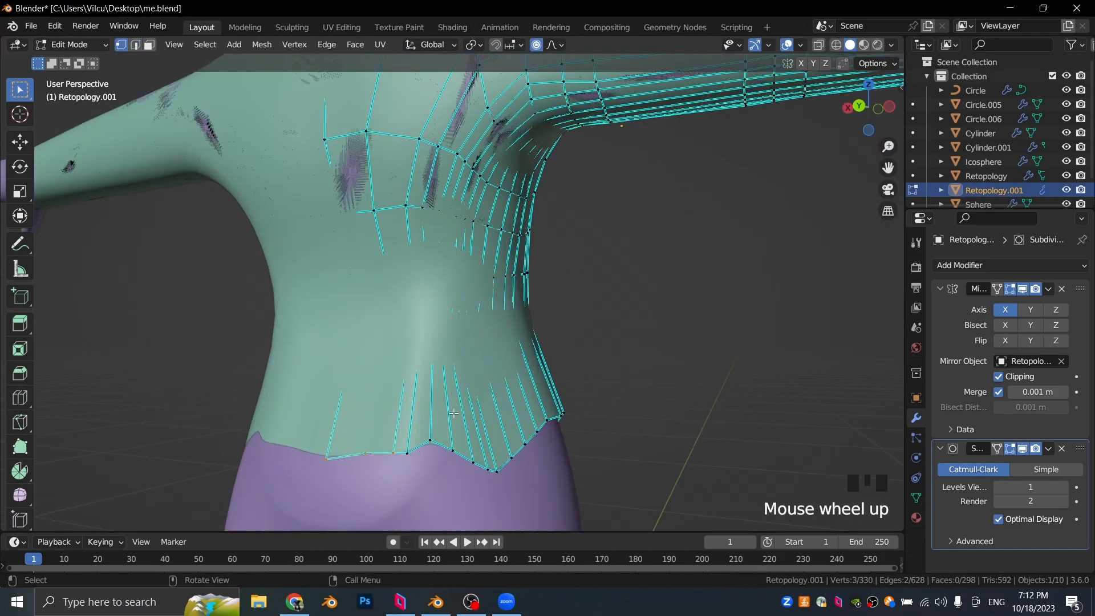
click(432, 258)
key(g)
key(z)
click(431, 282)
Step: Raise the drooping side hem vertex of the shirt along Z with an adjusted proportional radius
scroll(445, 285, down, 3)
middle_drag(456, 288, 422, 297)
click(426, 328)
key(g)
key(z)
scroll(426, 313, down, 10)
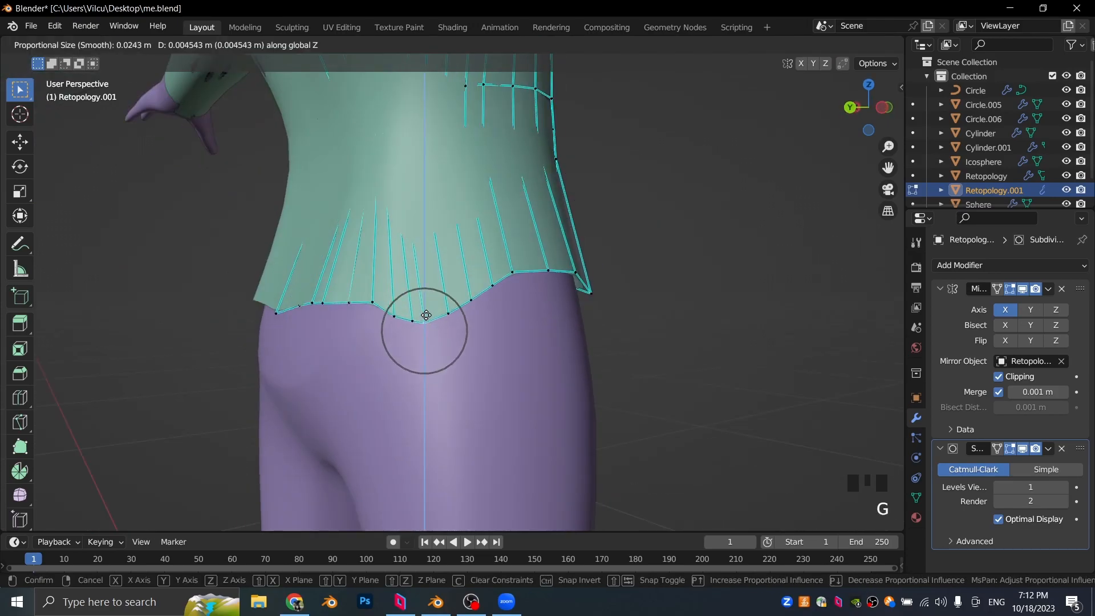
click(426, 275)
Step: Level the remaining uneven hem vertices of the shirt by moving them individually along Z
middle_drag(699, 291, 546, 343)
click(564, 349)
key(g)
key(z)
click(565, 317)
click(503, 331)
key(g)
key(z)
click(504, 300)
click(566, 318)
key(g)
key(z)
middle_drag(303, 272, 618, 212)
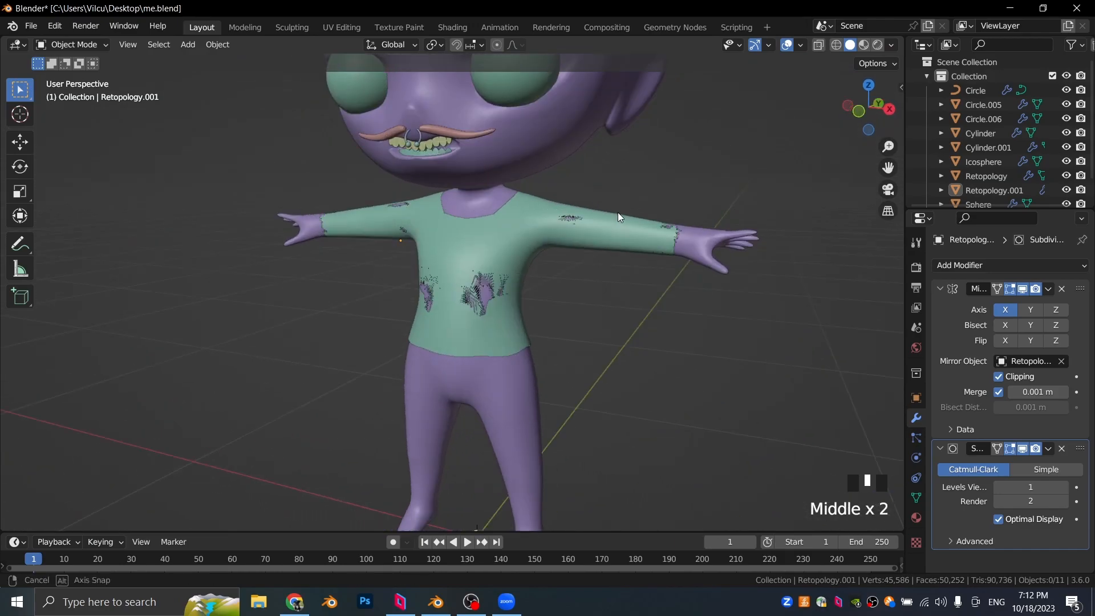
Step: Add a Solidify modifier to the shirt and set its offset to 1
click(518, 242)
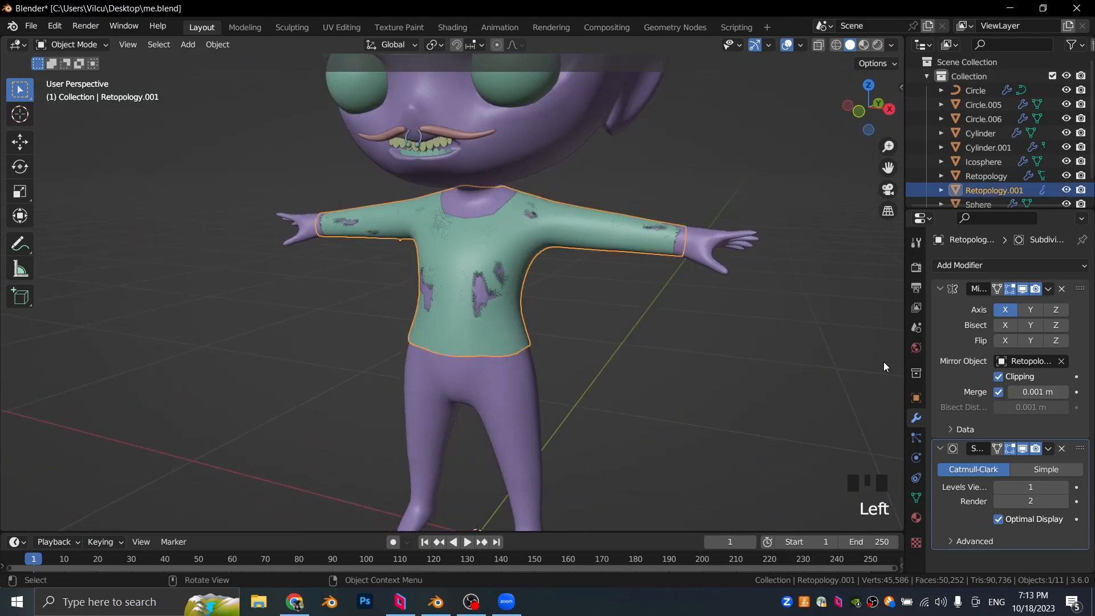
click(986, 266)
click(820, 504)
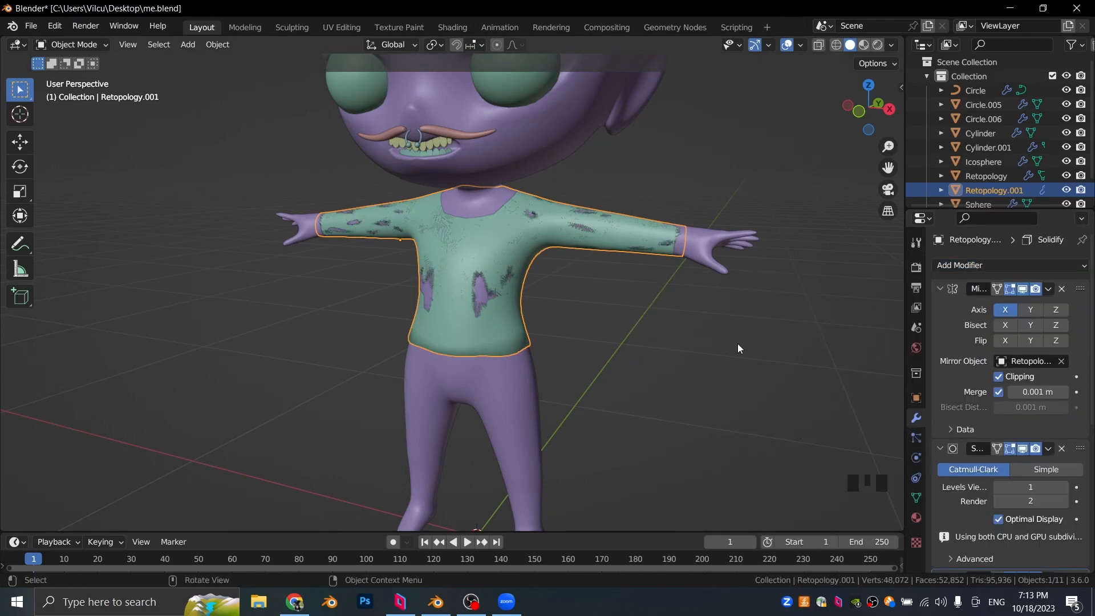
middle_drag(738, 348, 770, 360)
scroll(998, 431, down, 10)
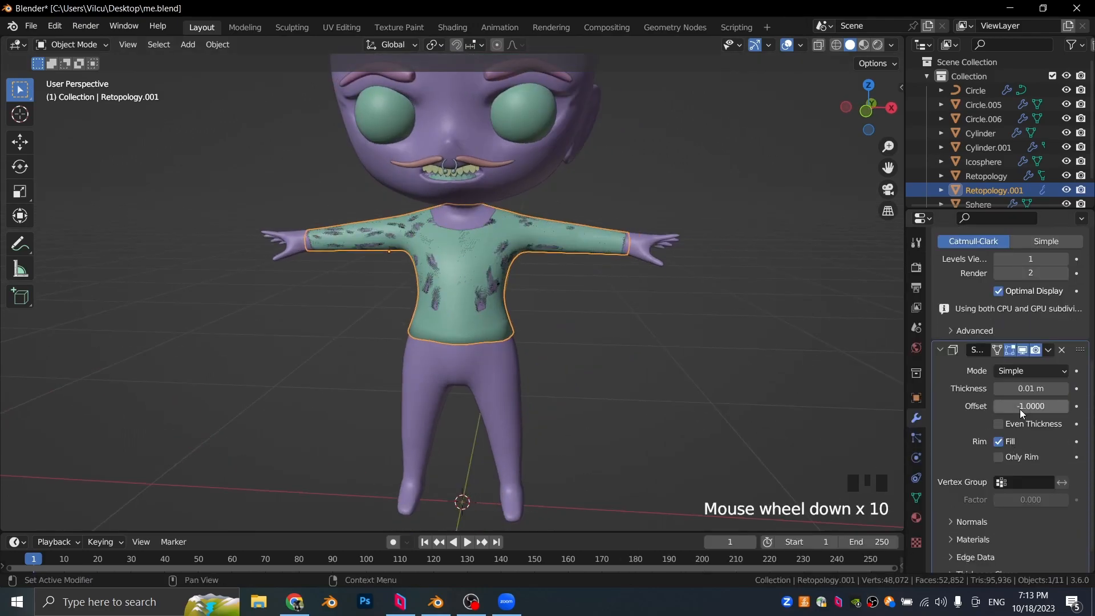
drag(1020, 409, 1056, 409)
middle_drag(590, 350, 711, 320)
click(576, 350)
middle_drag(576, 350, 645, 370)
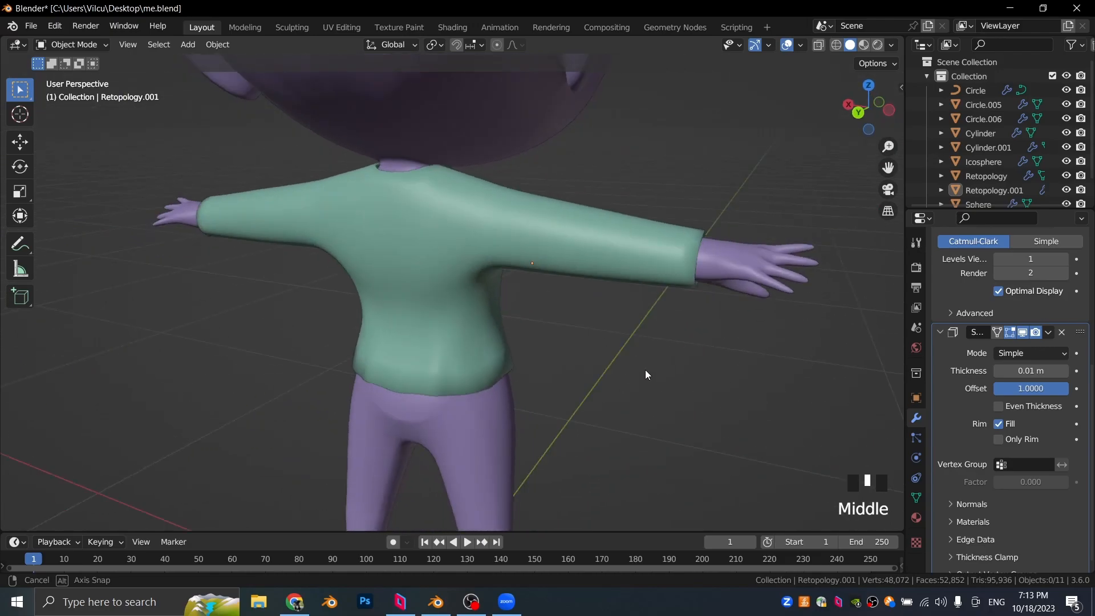
Step: Check the thickened shirt from the front and save the file
scroll(426, 368, down, 8)
middle_drag(563, 300, 498, 306)
key(ctrl+s)
Step: Edit the body mesh in front wireframe view and box-select the leg and hip geometry
scroll(587, 372, up, 4)
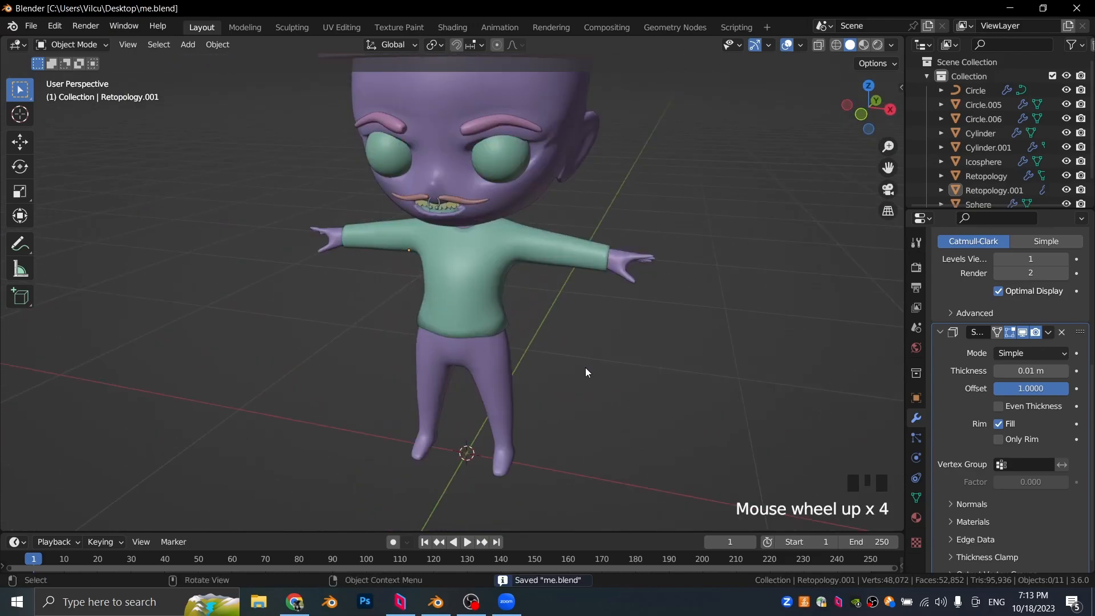
shift+middle_drag(587, 371, 540, 296)
click(519, 289)
key(KP_1)
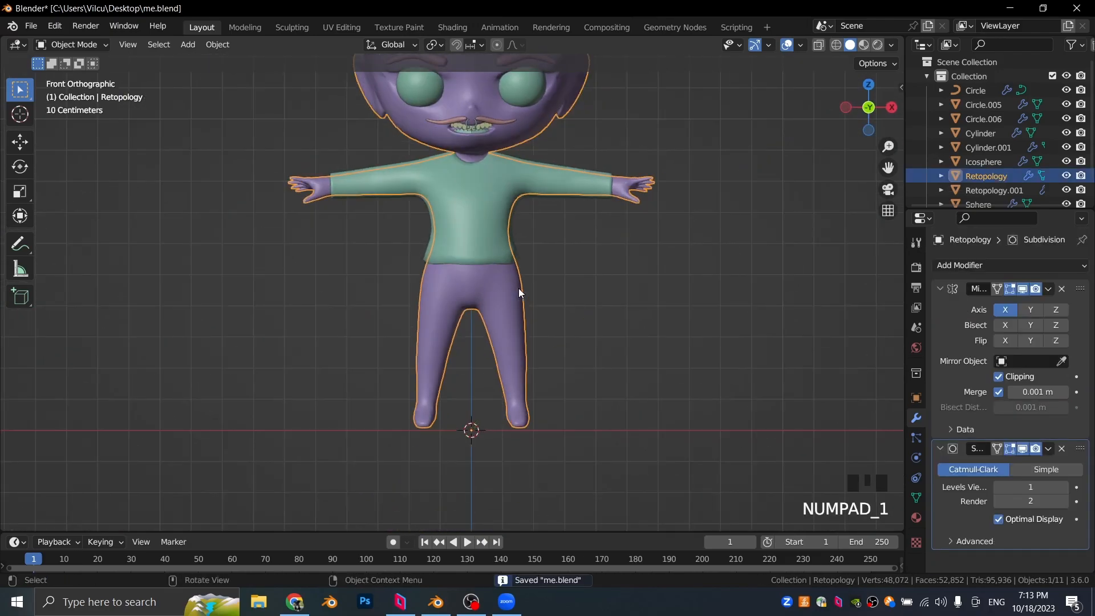
key(Tab)
scroll(428, 269, up, 5)
key(shift+z)
shift+drag(328, 259, 513, 434)
scroll(513, 433, down, 2)
shift+drag(340, 369, 508, 473)
Step: In face selection mode, extend the selection over the body's hips and upper legs up to the shirt hem
key(3)
key(slash)
scroll(463, 223, up, 4)
shift+middle_drag(463, 399, 536, 285)
scroll(477, 337, up, 4)
shift+drag(330, 194, 435, 376)
shift+drag(415, 144, 674, 326)
scroll(496, 307, down, 5)
key(slash)
key(slash)
key(slash)
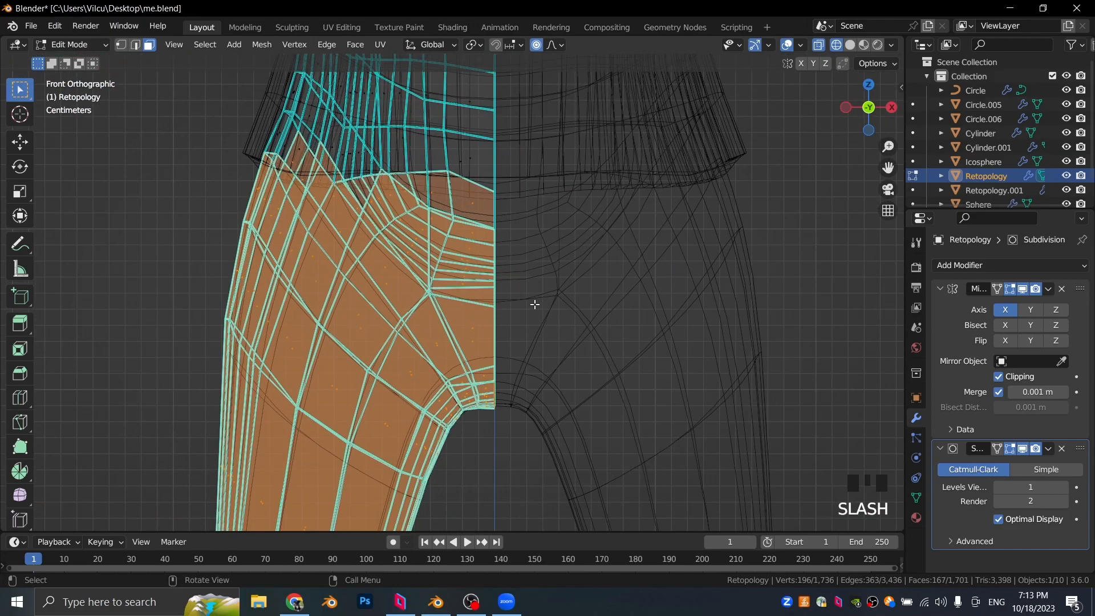
Step: Return to solid shading, duplicate the selected leg and hip faces in place, and separate them into a trousers object
key(shift+z)
scroll(509, 281, up, 5)
middle_drag(434, 262, 478, 274)
key(shift+d)
right_click(478, 273)
key(p)
click(478, 277)
Step: Isolate the trousers in local view and fill the gap at the waist edge with a new face
key(Tab)
click(385, 300)
key(slash)
key(Tab)
key(1)
scroll(385, 251, up, 4)
middle_drag(385, 251, 319, 274)
click(328, 192)
click(342, 340)
shift+click(384, 320)
key(f)
Step: Extrude the low waist edges of the trousers upward about 0.025 m along Z
scroll(491, 231, down, 2)
middle_drag(384, 320, 488, 321)
scroll(488, 320, up, 4)
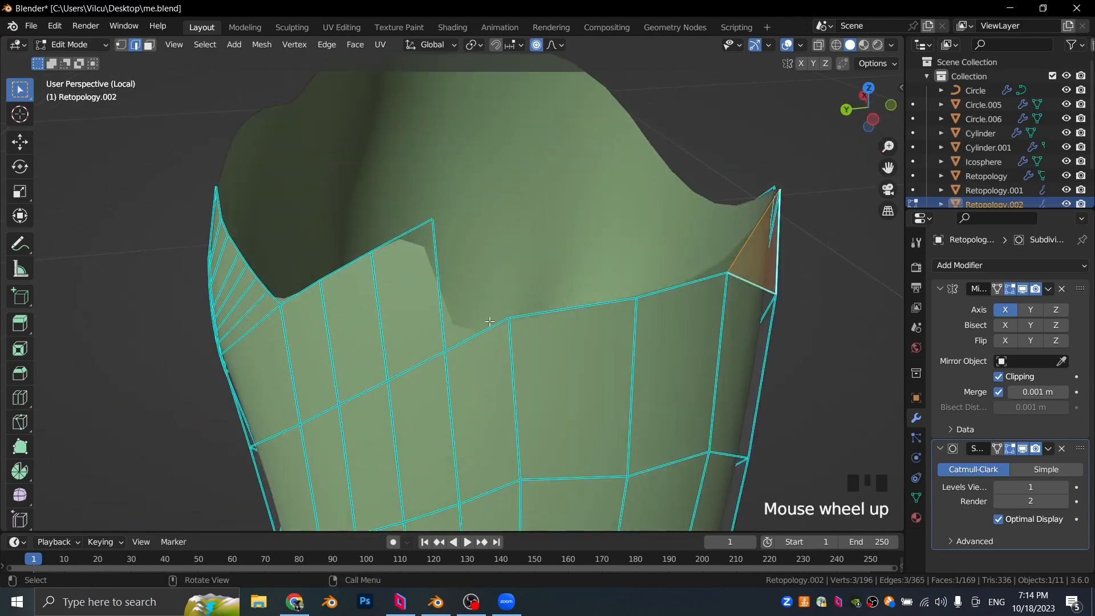
shift+click(679, 285)
key(e)
key(z)
click(658, 196)
Step: Reposition the extruded waist geometry of the trousers from the front and an angled view
key(KP_1)
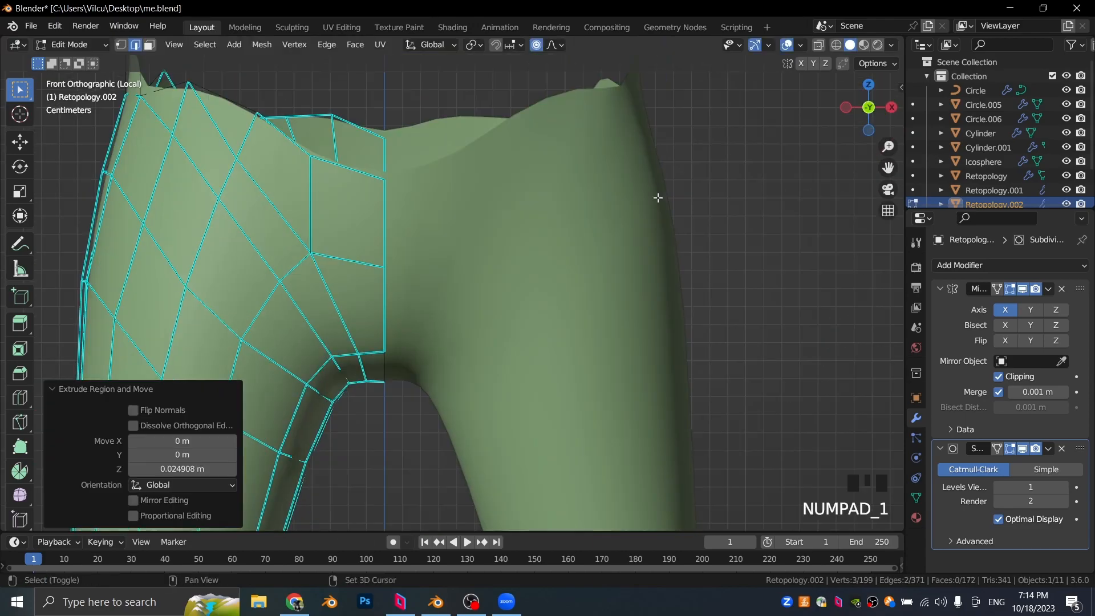
scroll(342, 171, up, 3)
key(g)
click(440, 242)
middle_drag(440, 242, 551, 235)
key(g)
scroll(528, 317, up, 4)
click(696, 344)
Step: Move individual waist vertices of the trousers to smooth the top edge
scroll(697, 345, down, 4)
middle_drag(308, 303, 499, 215)
click(412, 322)
key(Tab)
key(Tab)
scroll(357, 248, up, 2)
key(g)
click(368, 289)
key(g)
click(384, 251)
Step: Leave local view to show the whole character and resume editing the trousers mesh
key(Tab)
key(Tab)
scroll(499, 215, up, 3)
key(KP_Divide)
key(Tab)
key(Tab)
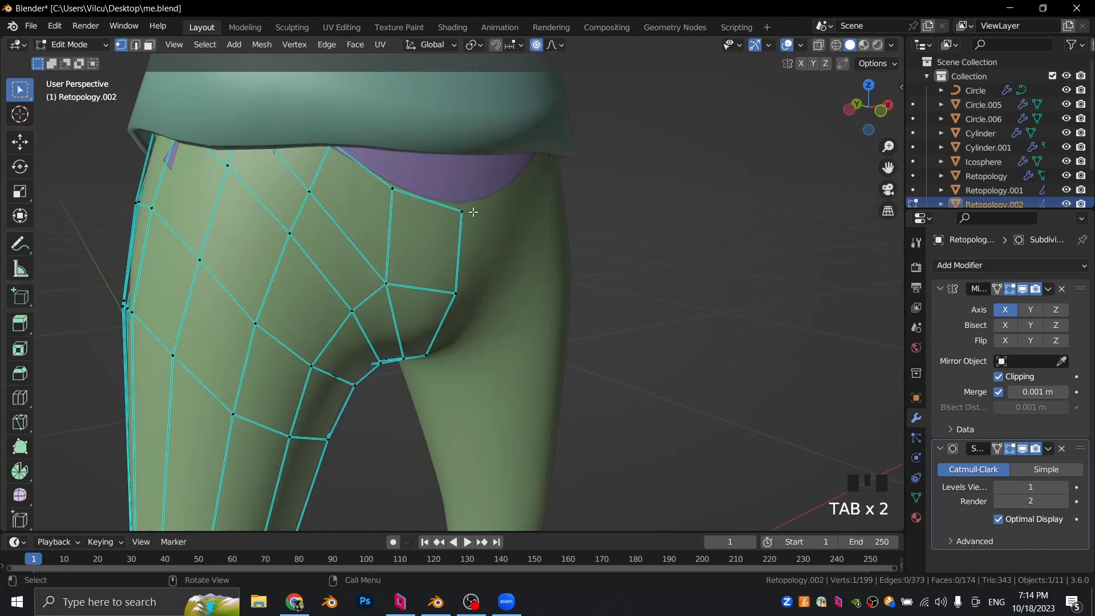
Step: Adjust the trousers' front centre waist vertex to close the gap under the shirt and move the crotch vertex along Y
key(g)
key(y)
click(535, 183)
scroll(501, 223, down, 2)
click(428, 332)
key(g)
key(y)
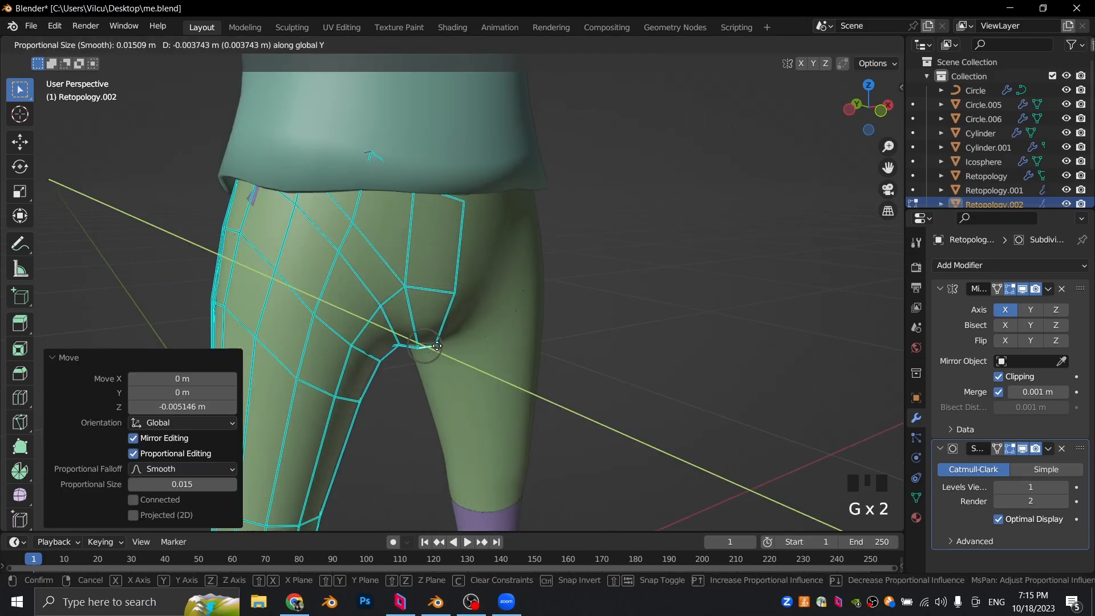
click(430, 342)
Step: Select geometry on the back of the trousers and move it along Y with proportional editing
key(Tab)
middle_drag(468, 311, 369, 265)
key(Tab)
key(ctrl+KP_1)
drag(509, 305, 510, 307)
key(g)
key(y)
Step: Move one more trousers vertex along Y, leave mesh editing, and save the file
middle_drag(510, 307, 475, 236)
click(494, 245)
key(g)
key(y)
click(496, 242)
key(Tab)
key(ctrl+s)
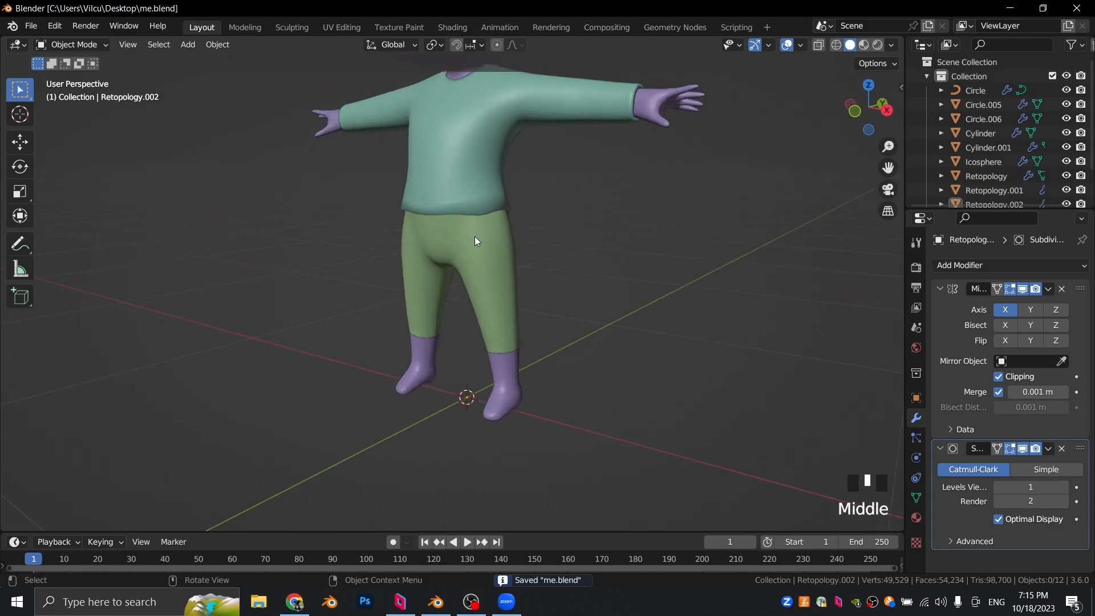
Step: Add a Solidify modifier to the trousers and set its offset to about -0.63
scroll(475, 236, up, 2)
click(964, 266)
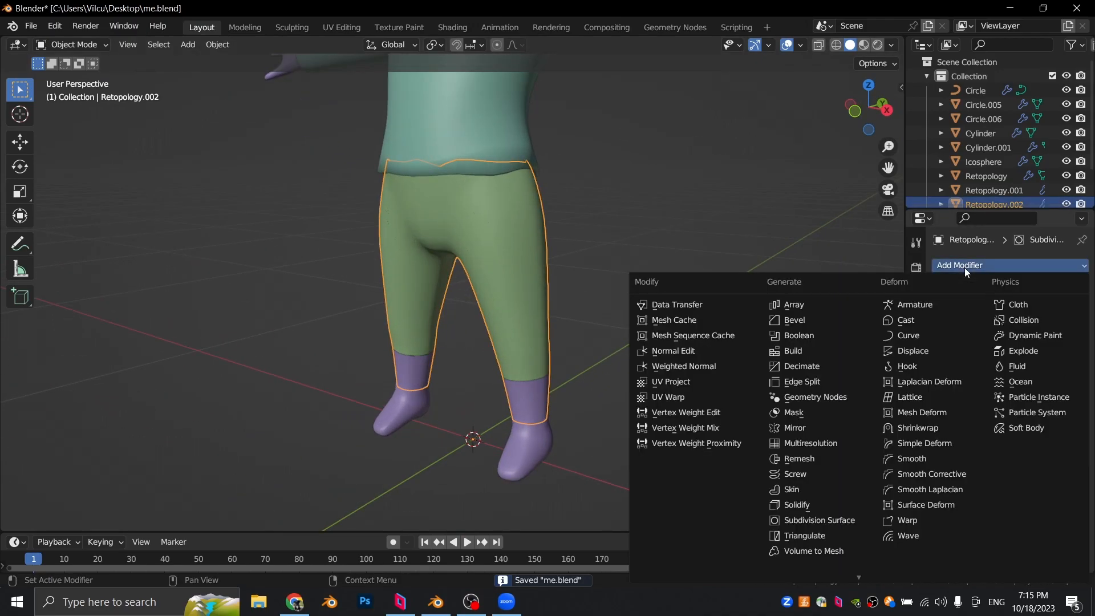
click(804, 505)
scroll(958, 393, down, 11)
mouse_move(1026, 378)
mouse_down()
mouse_move(1078, 378)
mouse_move(1032, 377)
mouse_up()
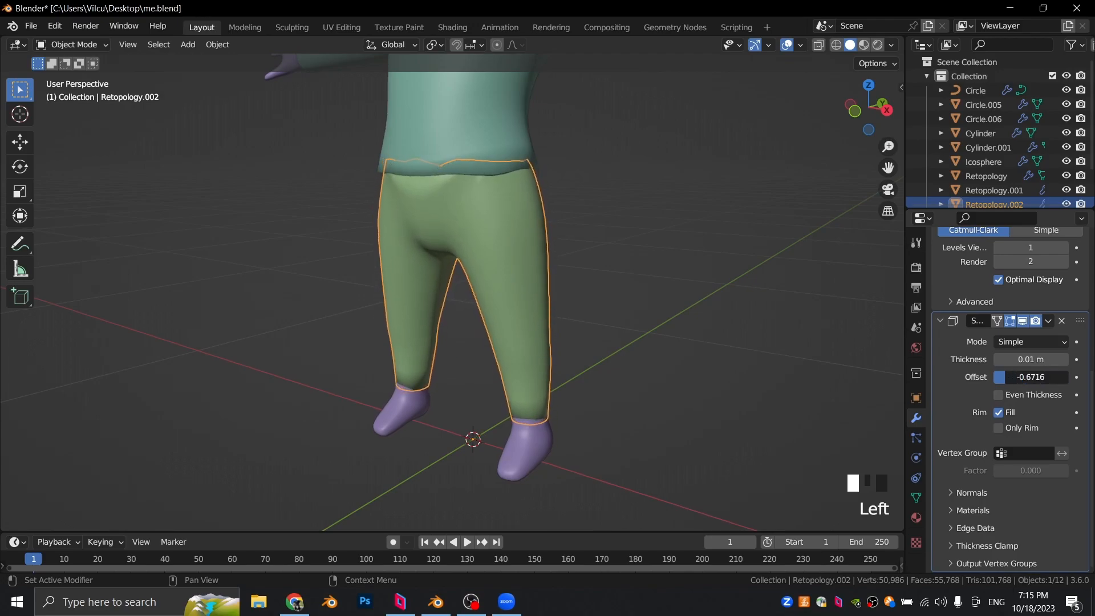
middle_drag(591, 220, 521, 231)
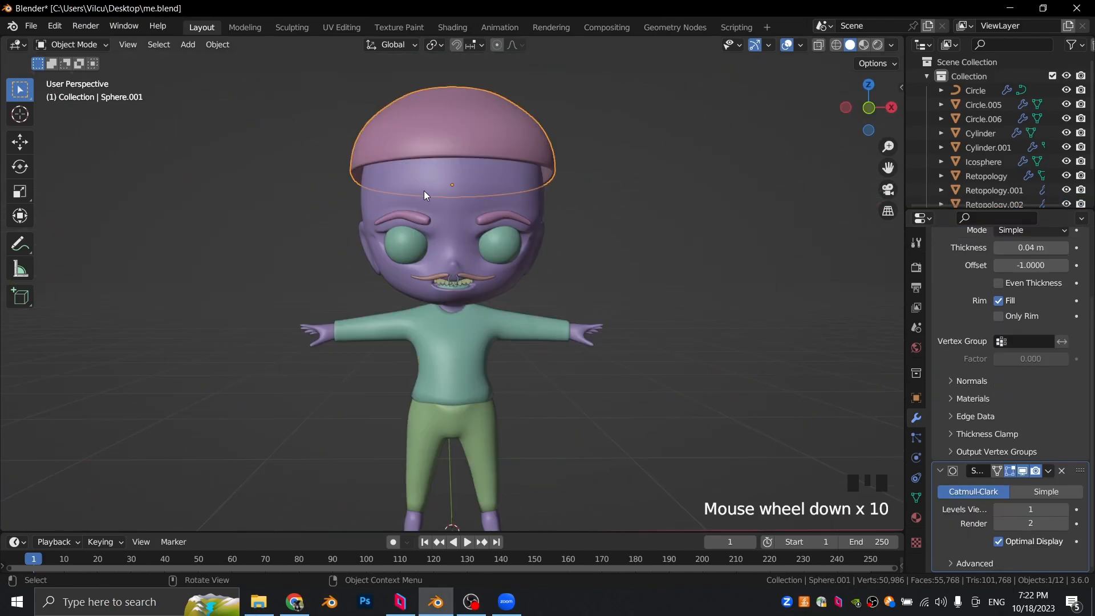
Step: Apply the Mirror modifier on the character's body and on the eyes
click(449, 200)
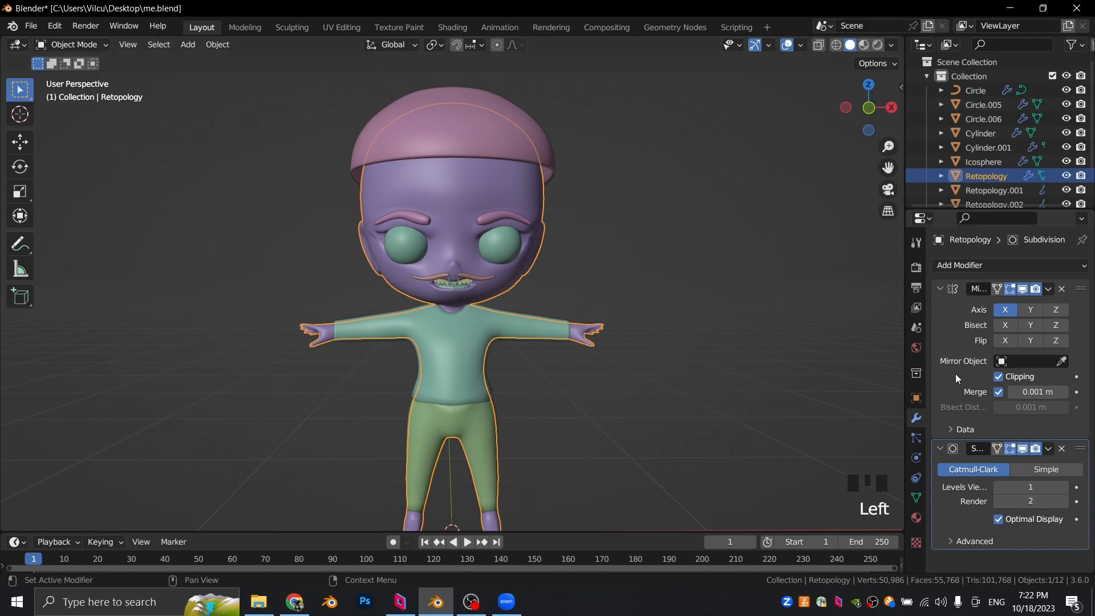
click(1053, 290)
click(1007, 307)
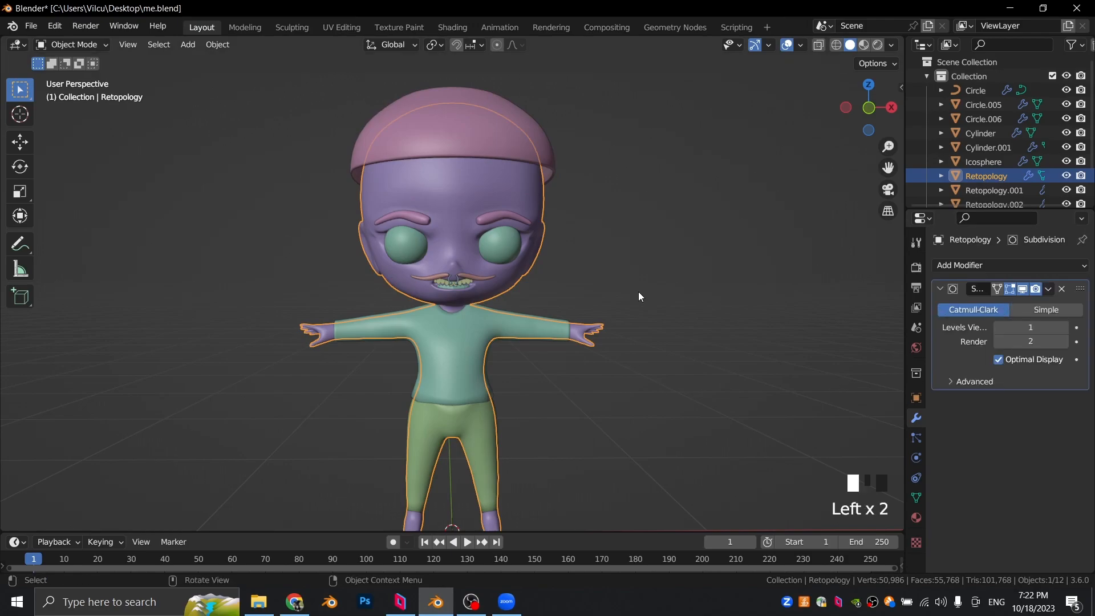
click(407, 249)
click(1048, 289)
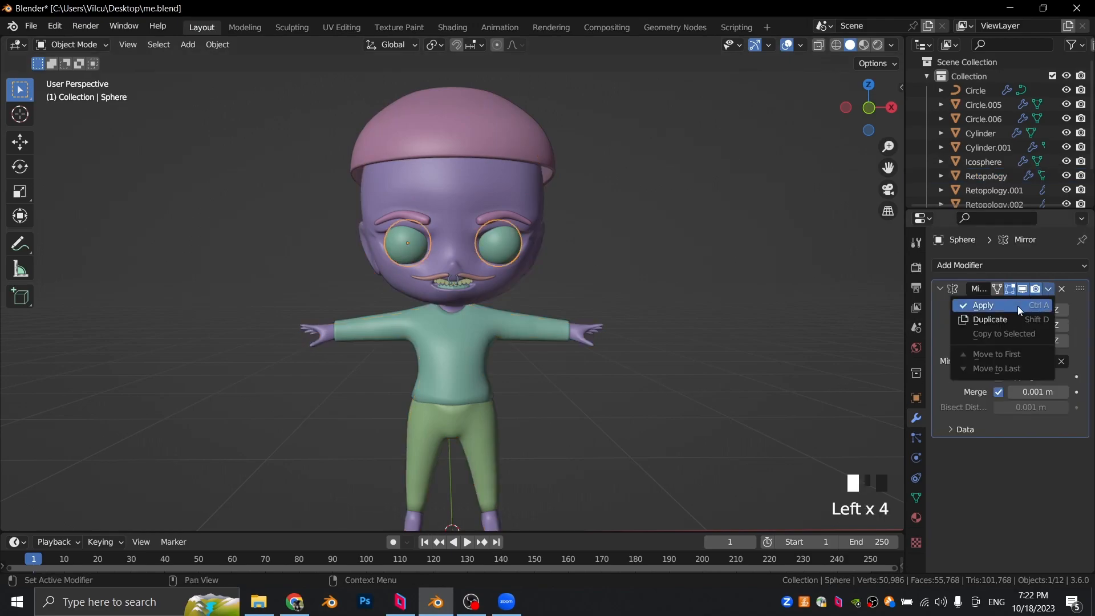
click(1018, 306)
Step: Apply the Mirror modifier on the eyebrows and on the moustache
click(421, 220)
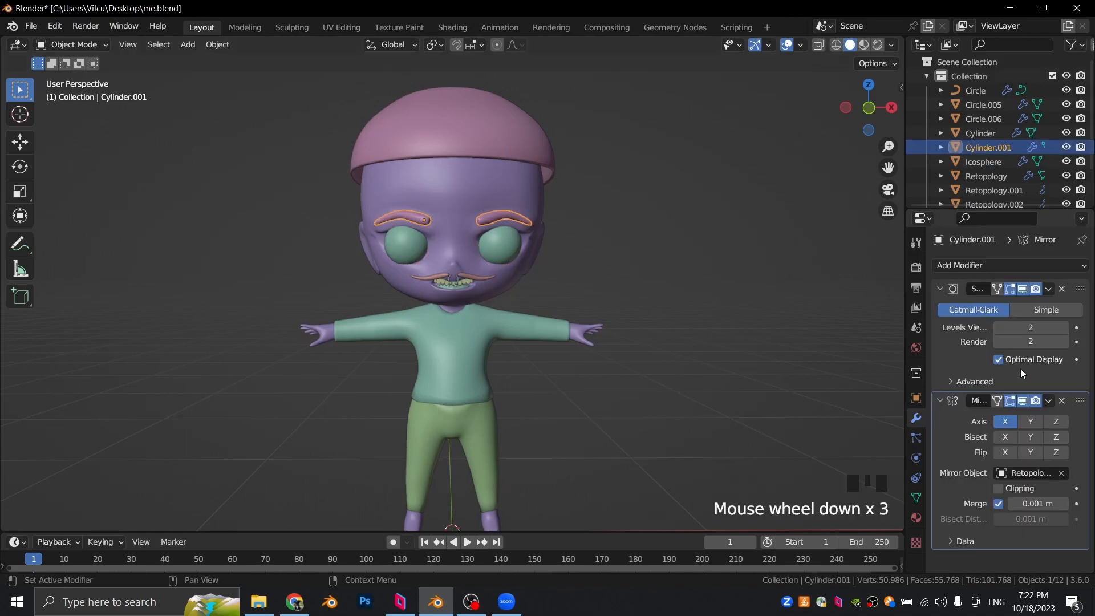
click(1049, 400)
click(1025, 413)
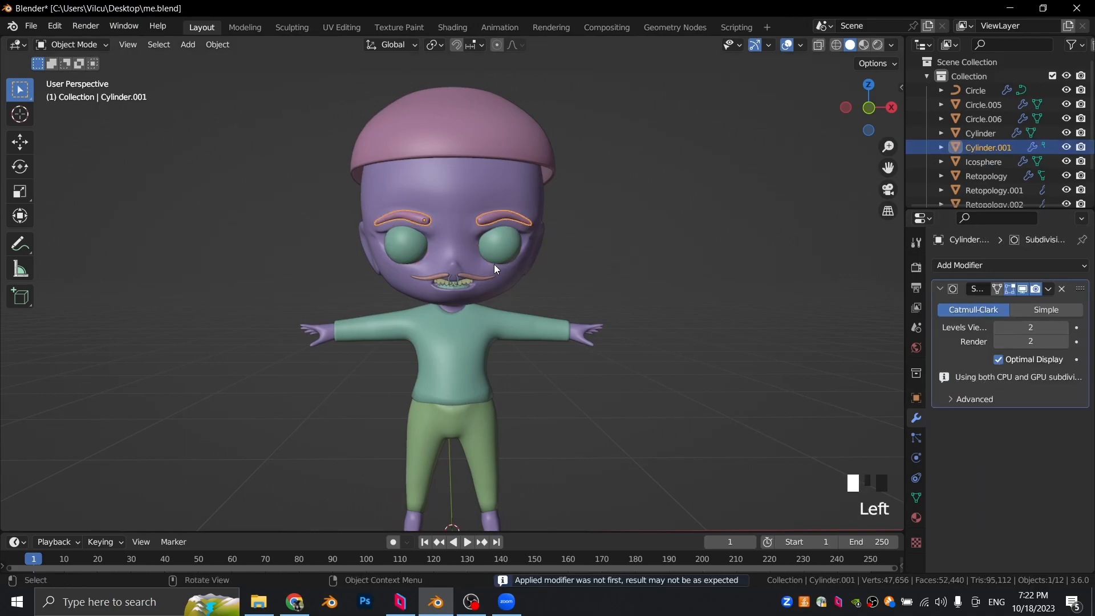
scroll(448, 275, up, 6)
click(415, 225)
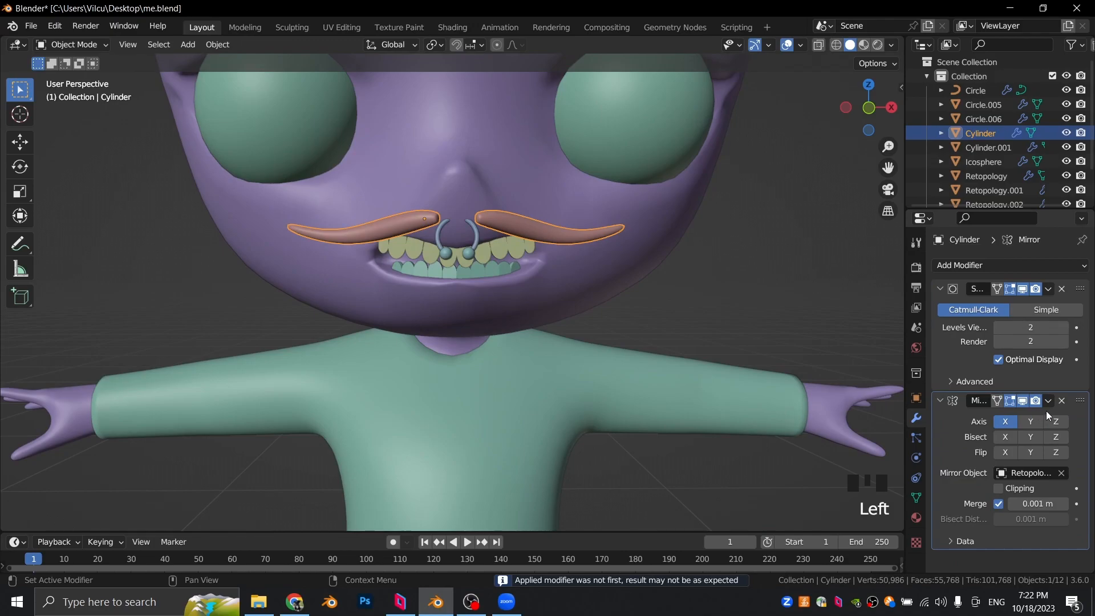
click(1012, 418)
Step: Apply the Mirror modifier on the upper teeth, the lower teeth and the nose ring's balls
click(416, 259)
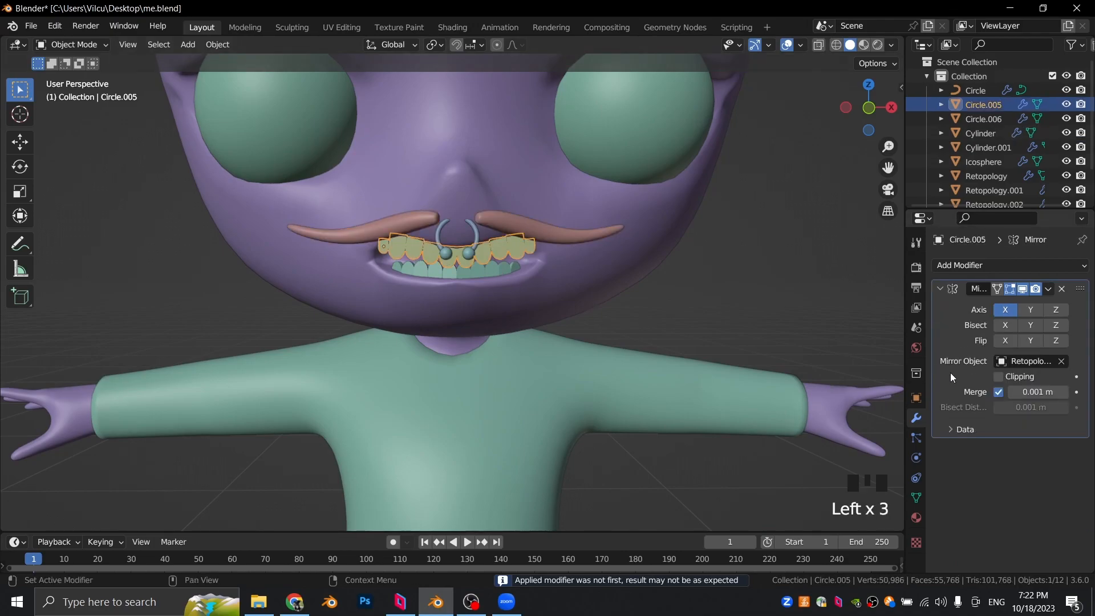
key(ctrl+a)
click(484, 271)
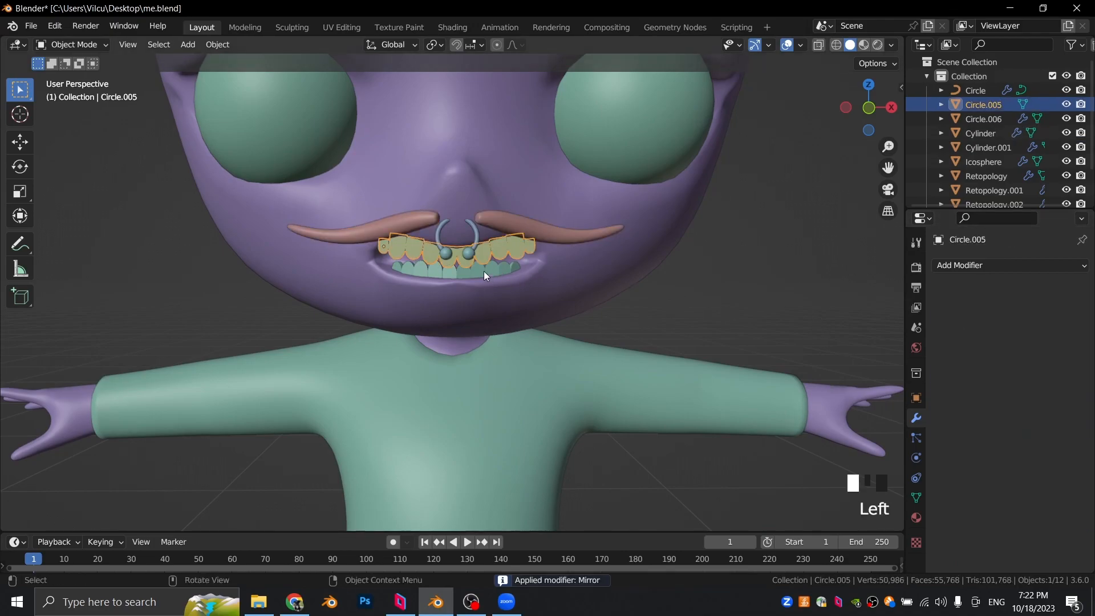
key(ctrl+a)
click(467, 254)
key(ctrl+a)
Step: Apply the Mirror modifier on the shirt and on the trousers
click(437, 241)
click(443, 378)
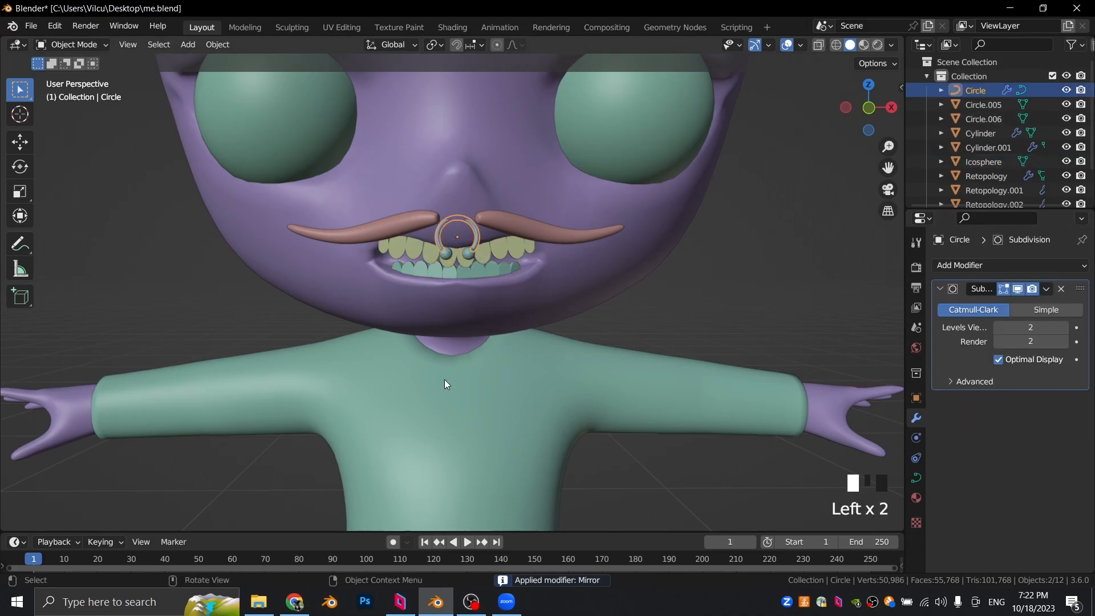
key(ctrl+a)
scroll(649, 361, down, 6)
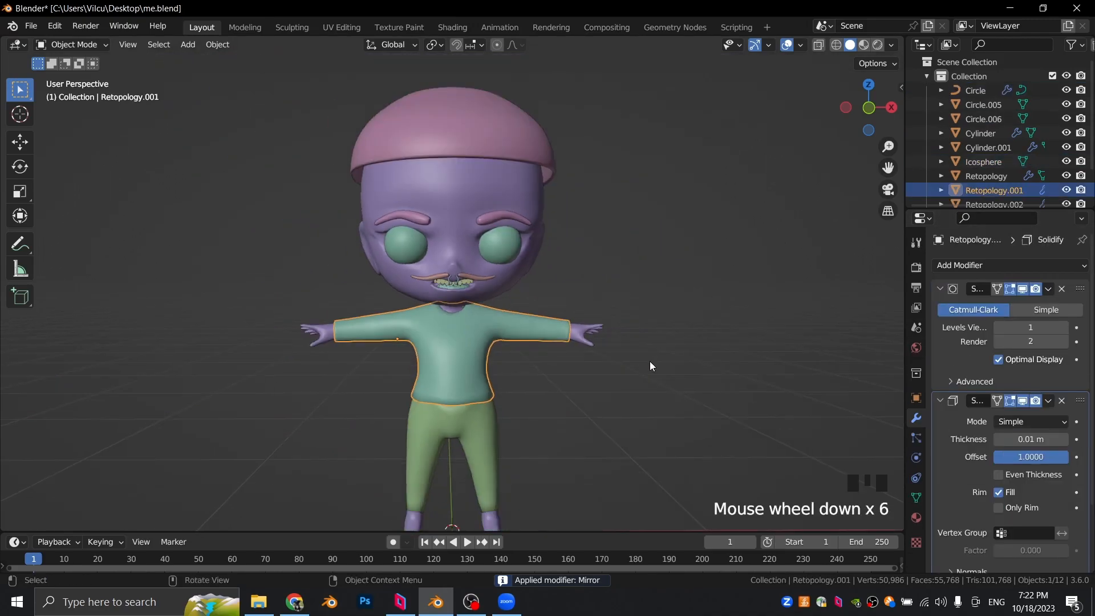
click(474, 398)
key(ctrl+a)
scroll(953, 338, down, 2)
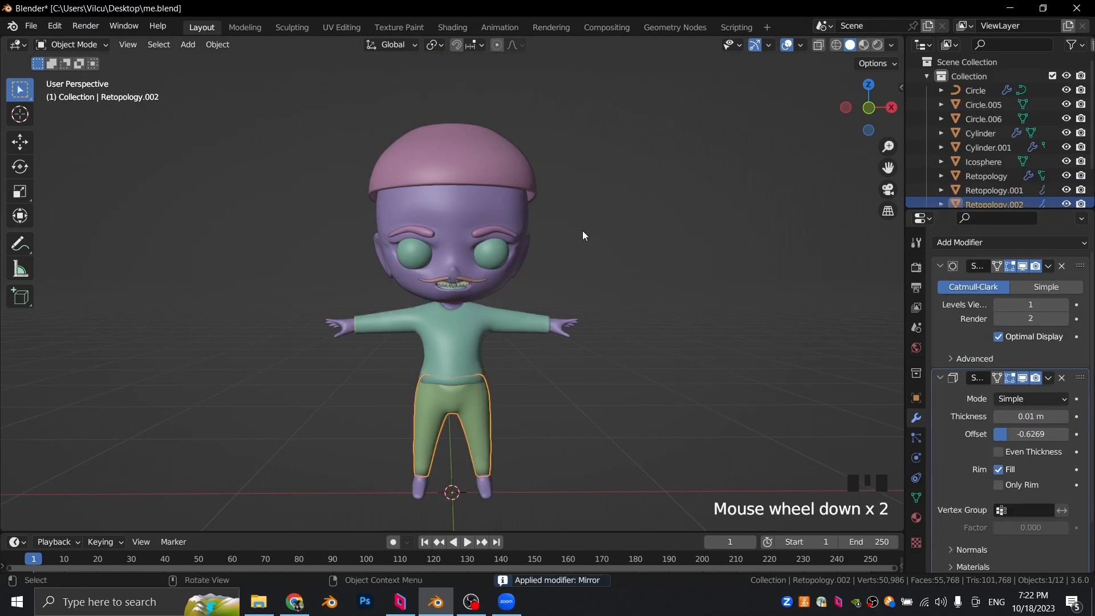
Step: Select the hat, eyebrows, eyes, moustache and nose ring together
middle_drag(595, 293, 620, 268)
scroll(467, 136, up, 3)
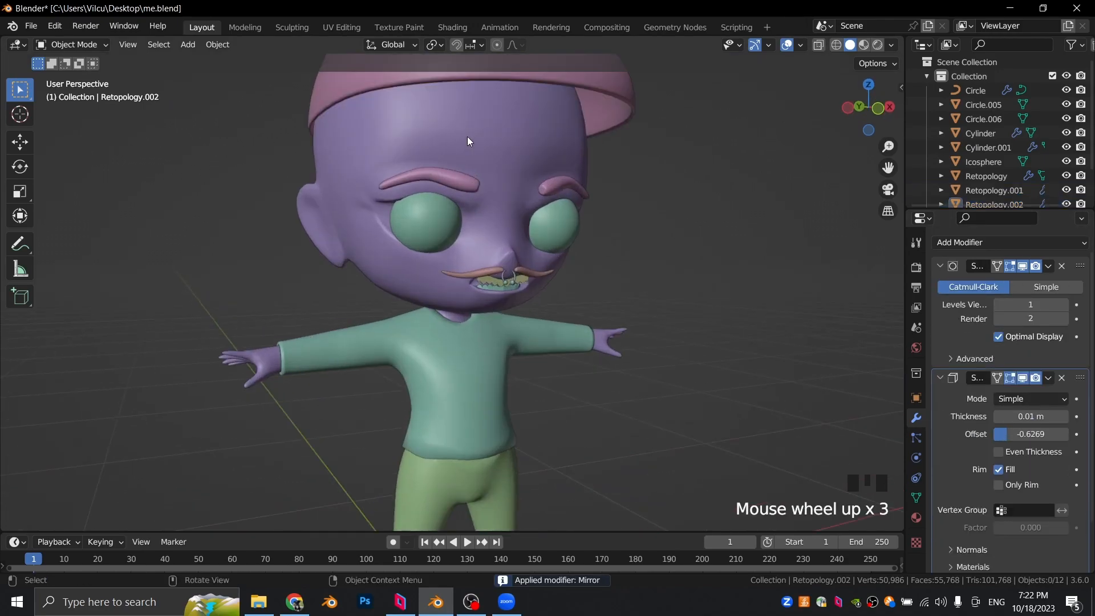
shift+middle_drag(432, 147, 415, 149)
click(415, 148)
scroll(428, 230, up, 2)
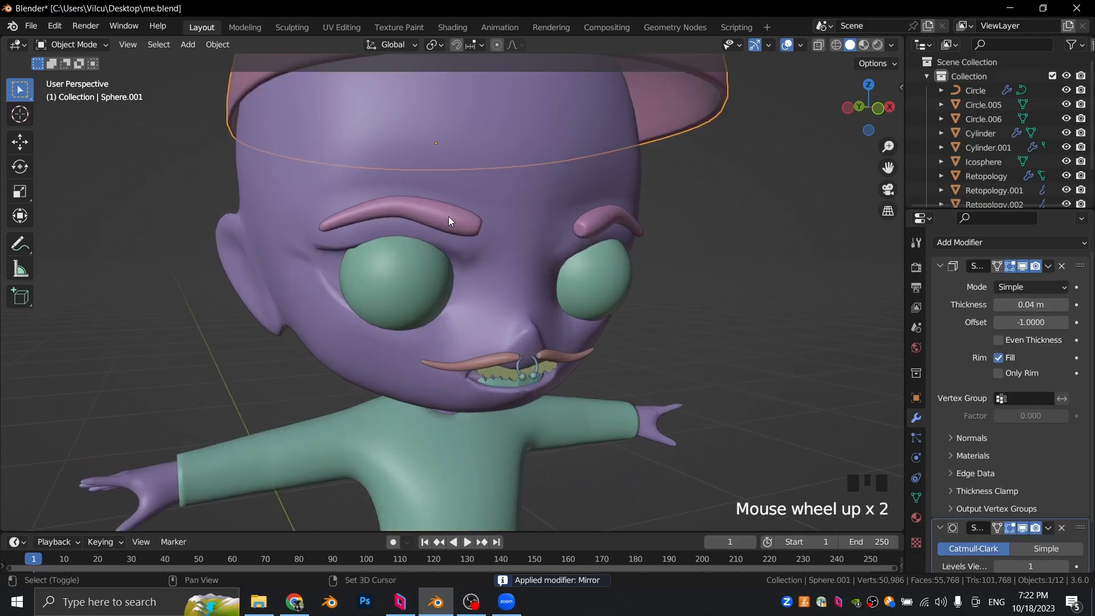
shift+click(449, 217)
shift+click(530, 362)
shift+click(503, 360)
scroll(622, 402, up, 2)
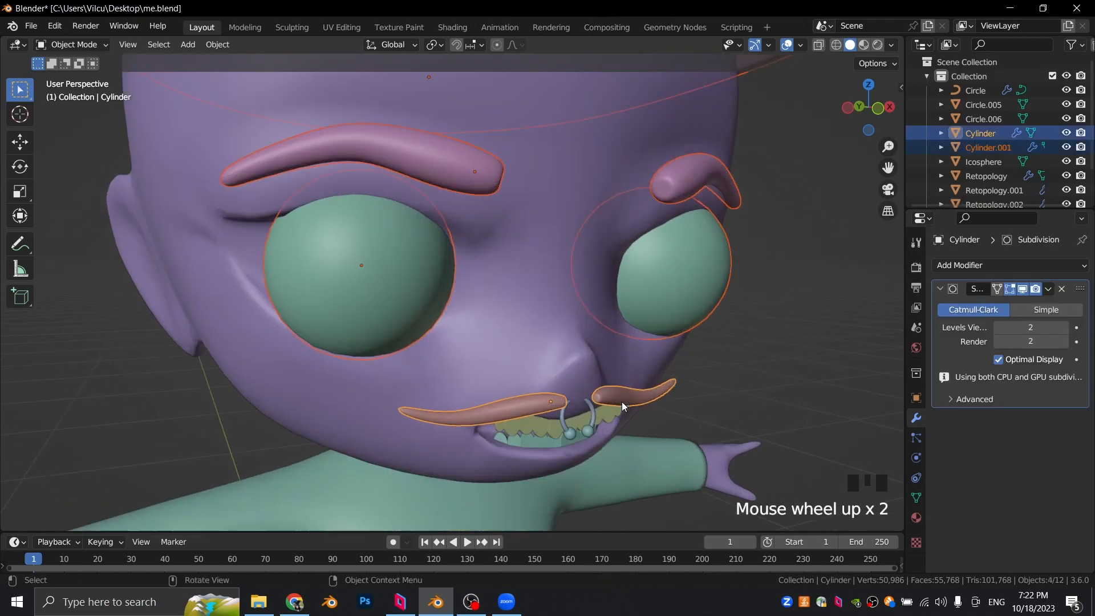
shift+middle_drag(622, 402, 536, 276)
shift+click(515, 257)
Step: Add the nose ring's balls, both rows of teeth, the shirt and the trousers to the selection
scroll(519, 261, up, 3)
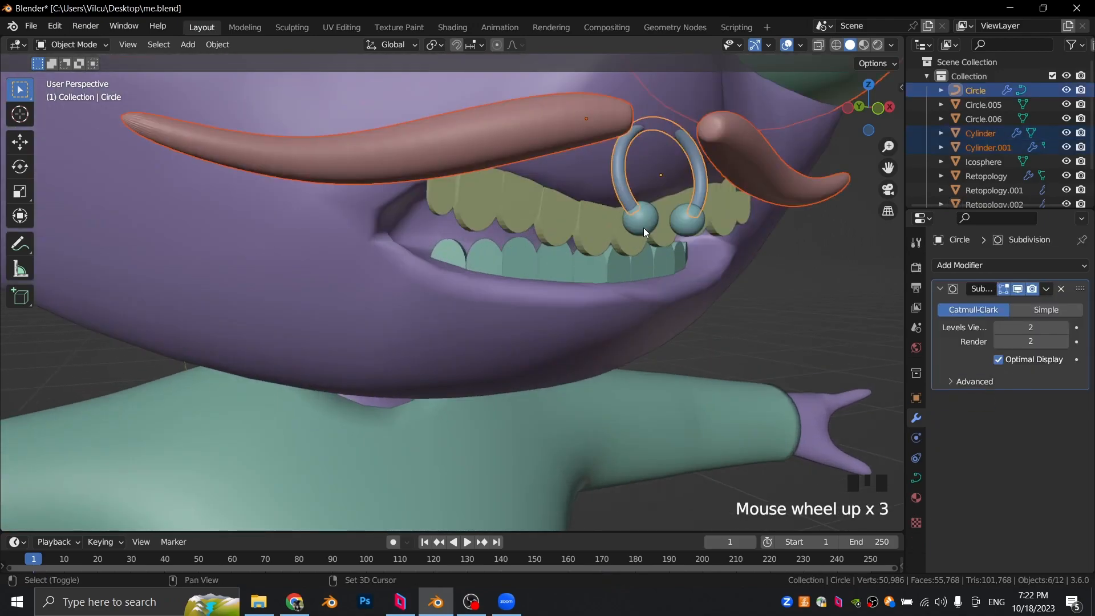
shift+click(545, 221)
shift+click(542, 263)
scroll(491, 355, down, 5)
shift+click(490, 358)
scroll(487, 360, down, 2)
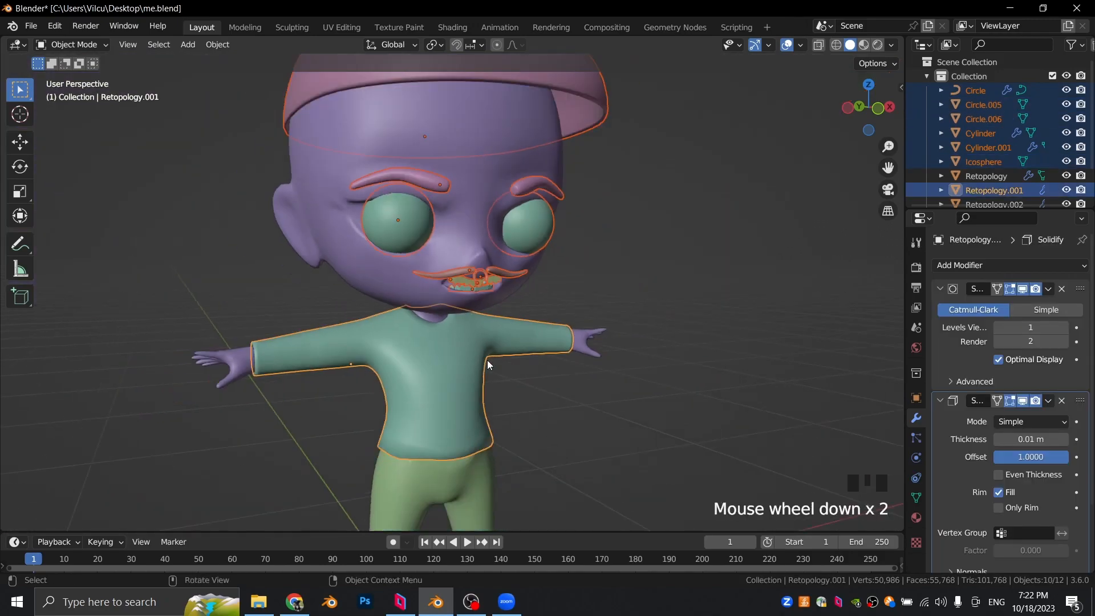
scroll(487, 360, down, 3)
shift+click(464, 410)
scroll(512, 345, down, 3)
middle_drag(484, 272, 514, 278)
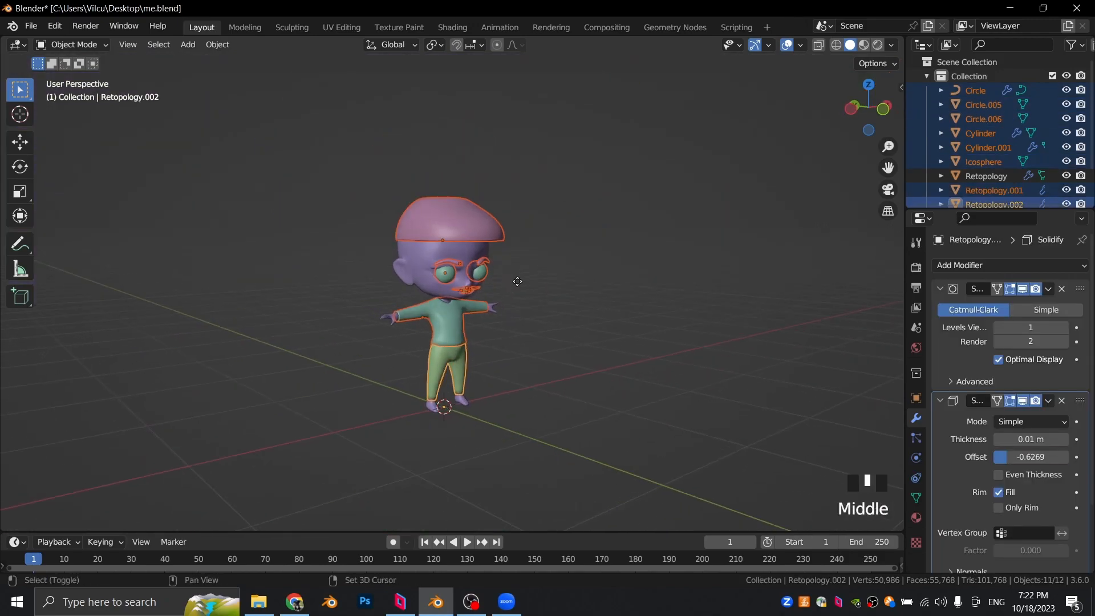
key(shift+d)
click(702, 257)
key(Delete)
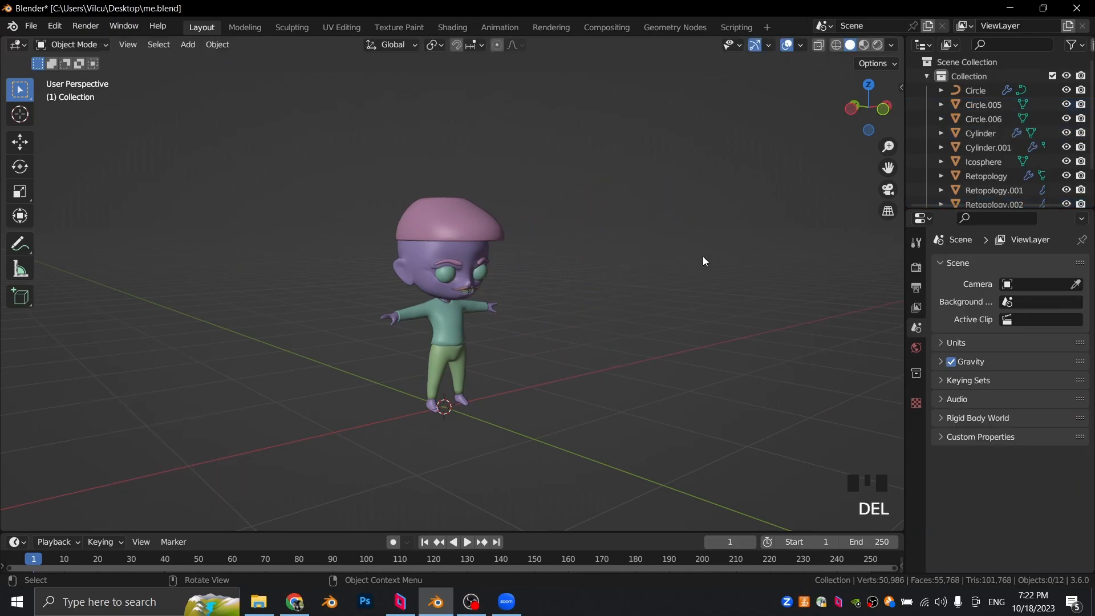
key(ctrl+z)
key(ctrl+z)
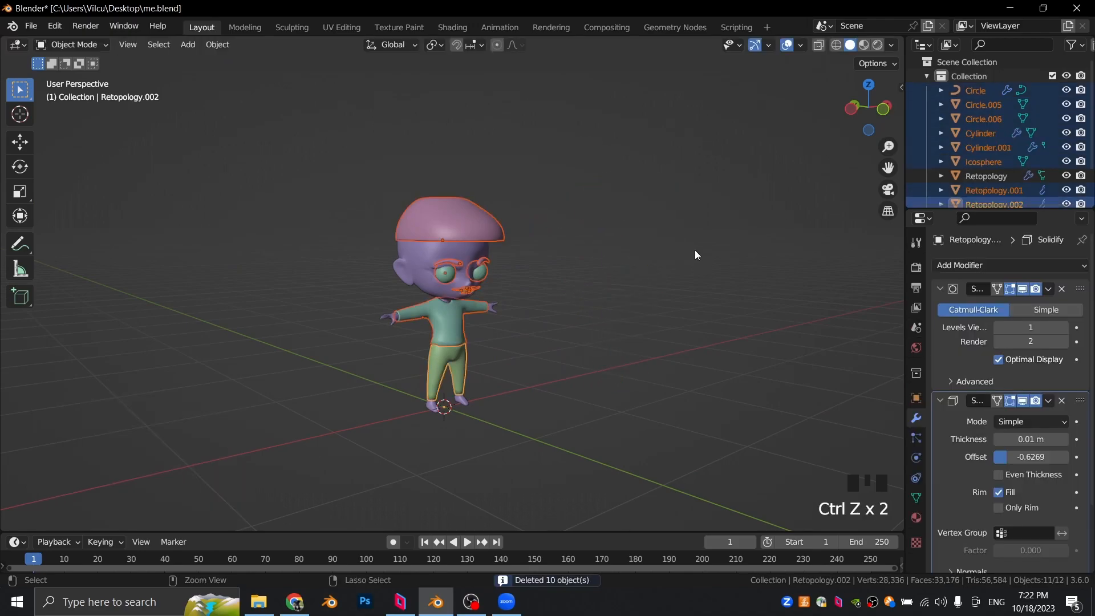
key(g)
key(Escape)
Step: Add the body to the selection as the active object and parent everything to it with Object (Keep Transform)
scroll(427, 210, up, 3)
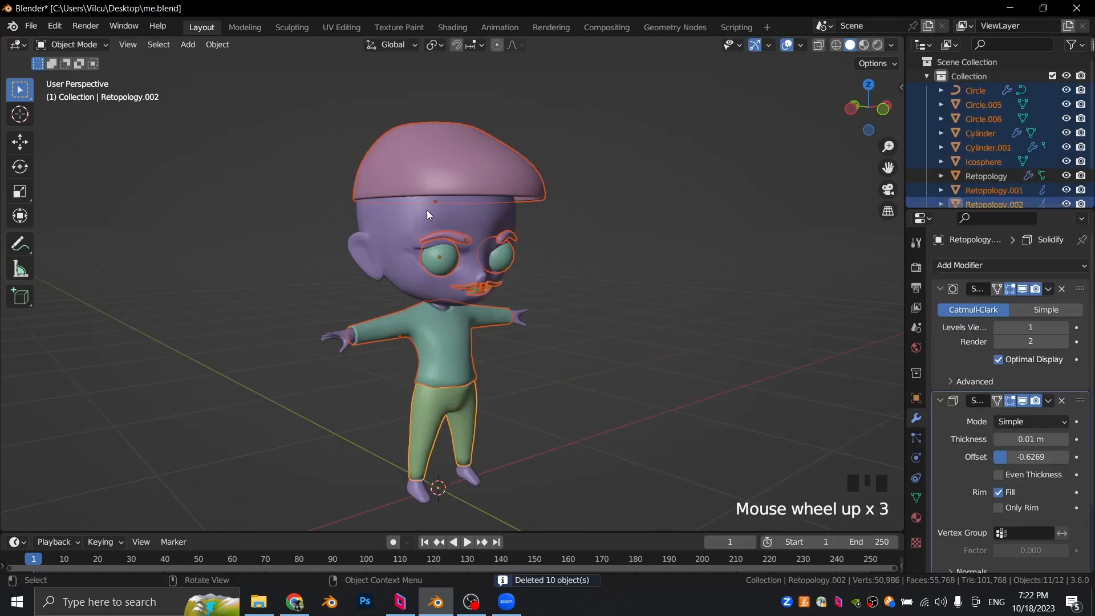
shift+click(386, 224)
scroll(386, 224, up, 2)
key(ctrl+p)
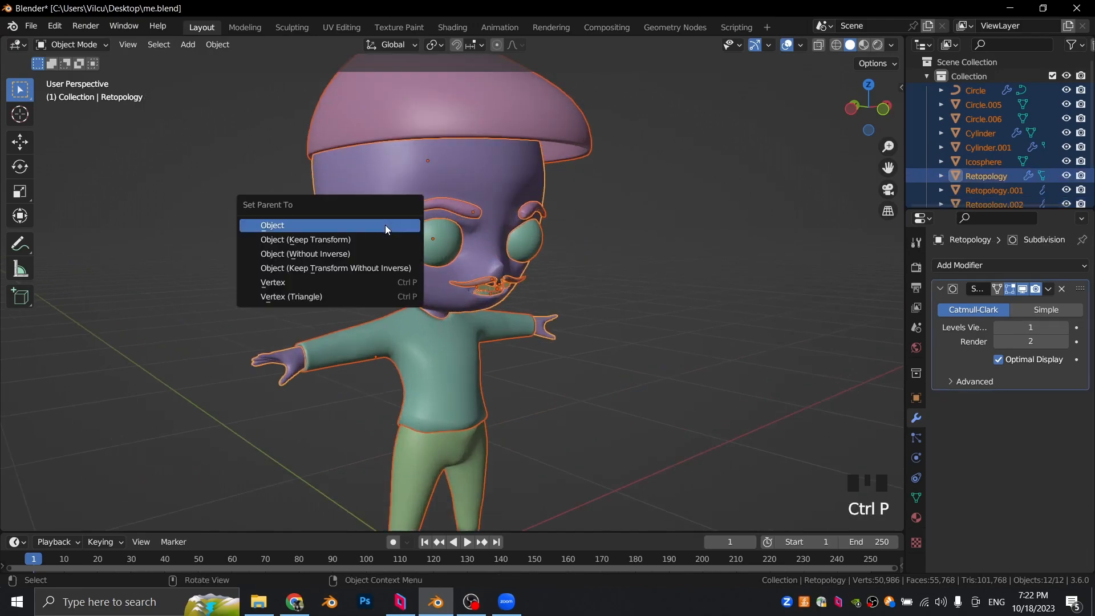
click(365, 239)
click(698, 287)
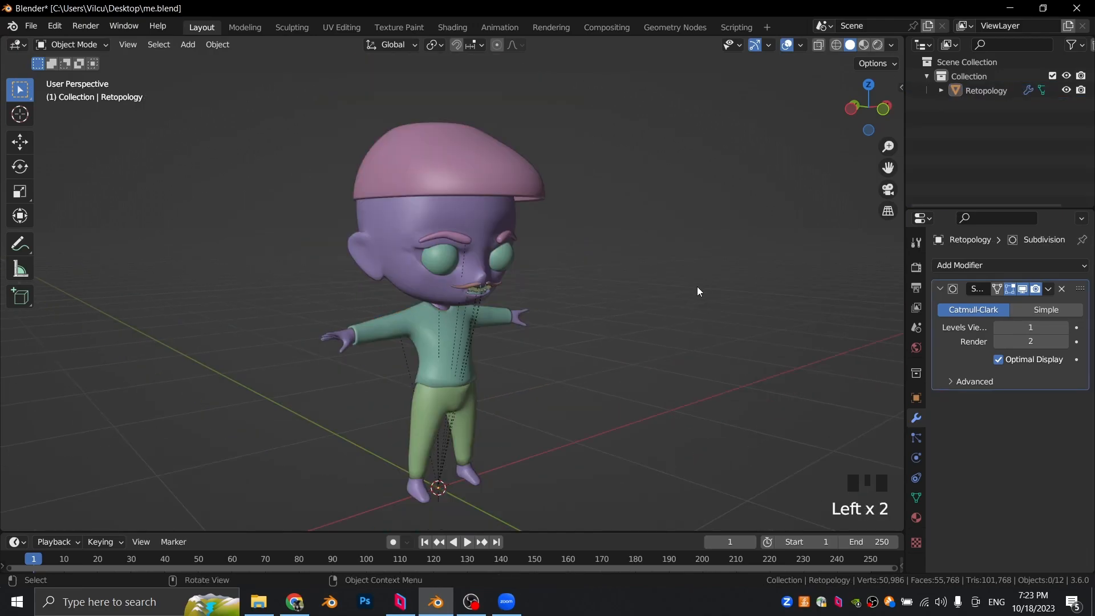
Step: Test the parenting by moving the body, cancel the move, and save the file
middle_drag(697, 287, 633, 259)
click(373, 208)
key(g)
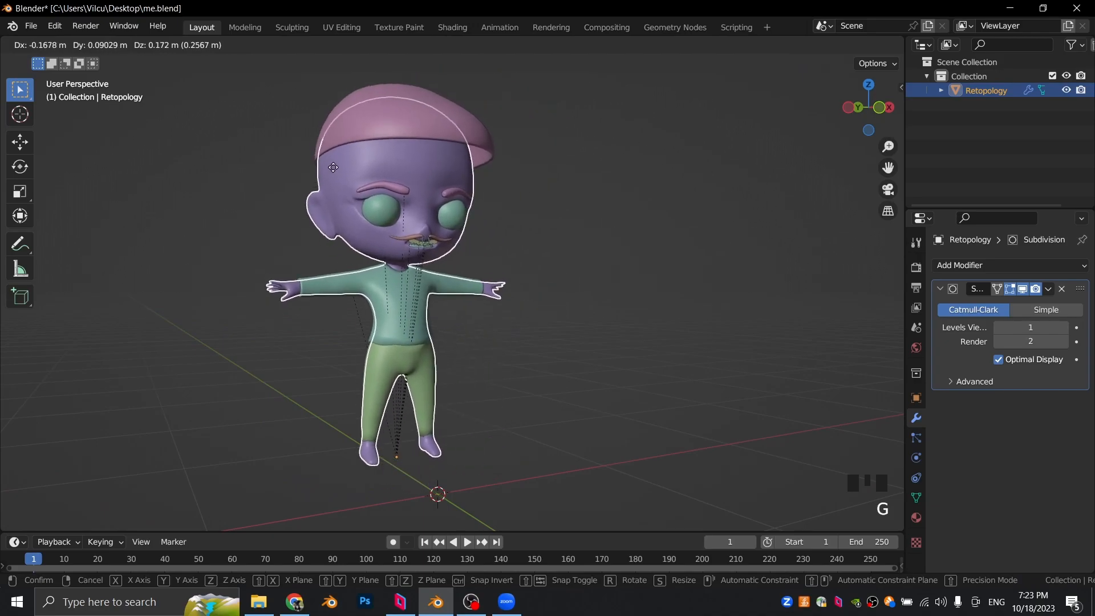
right_click(422, 166)
click(687, 237)
key(ctrl+s)
Step: Add a plane at the world origin and scale it up into a large floor under the character
middle_drag(698, 277, 636, 286)
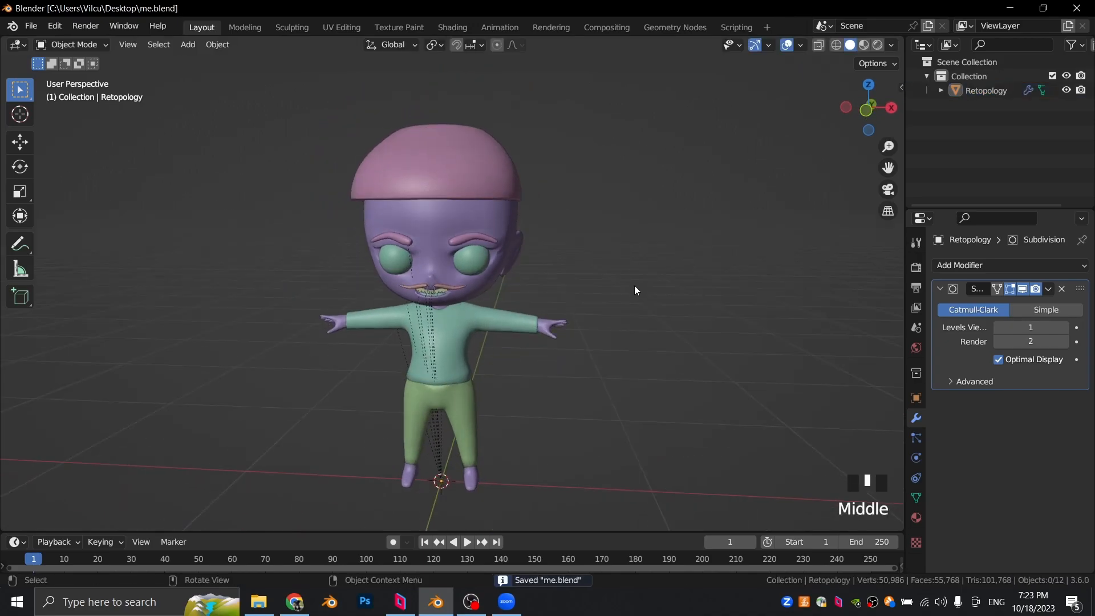
scroll(617, 284, down, 2)
key(shift+a)
mouse_move(587, 279)
click(647, 280)
key(s)
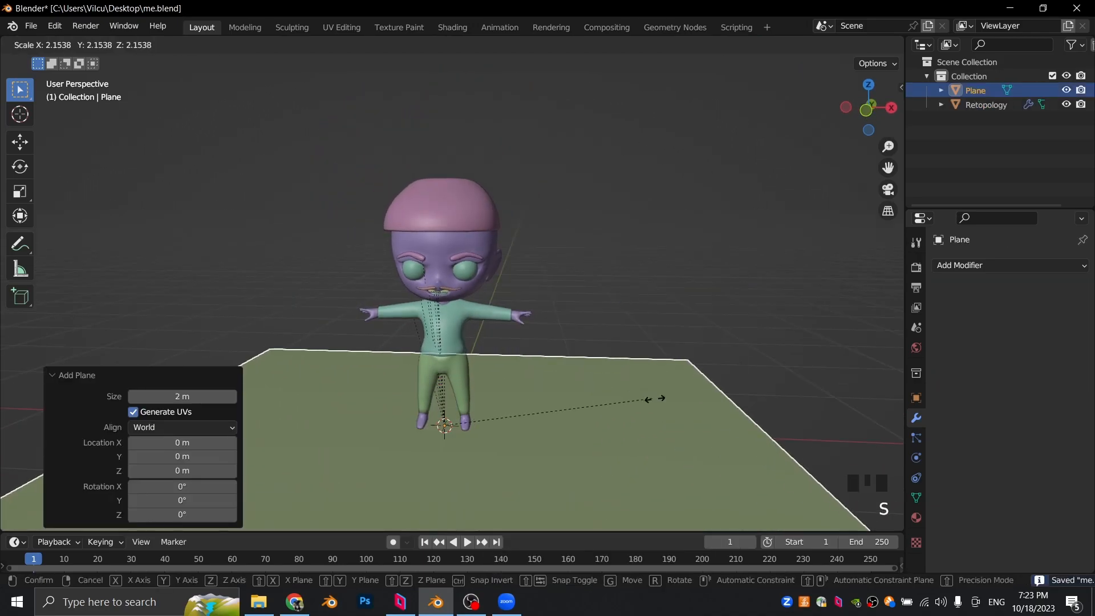
click(666, 285)
click(544, 258)
Step: Extrude the plane's back edge straight up into a backdrop wall and bevel the bend about 0.42 m wide with 9 segments
middle_drag(544, 259, 619, 282)
scroll(580, 264, up, 2)
scroll(561, 218, down, 1)
key(Tab)
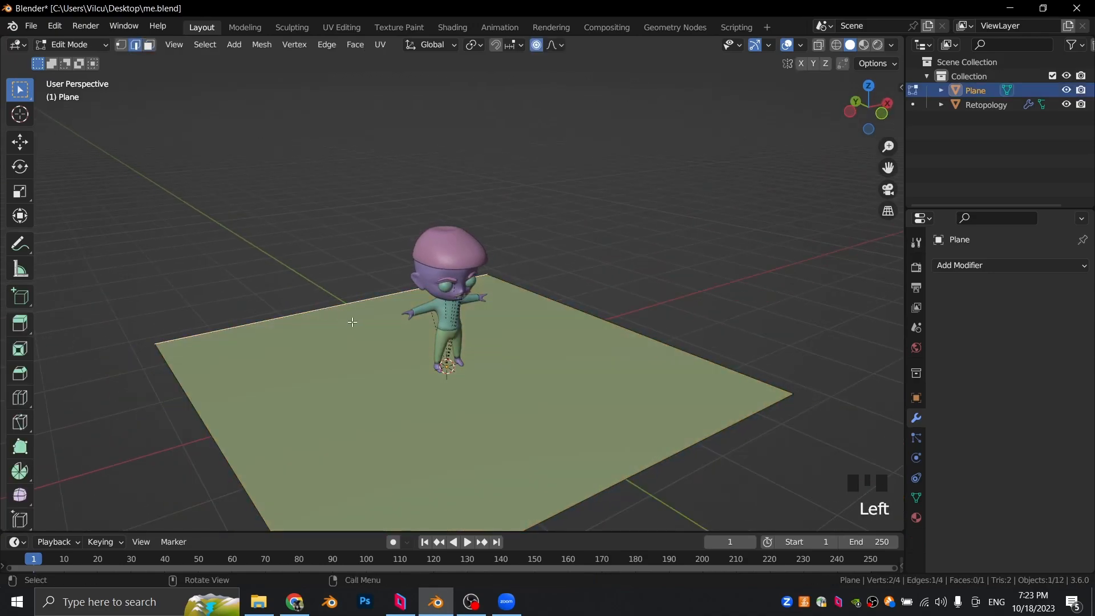
key(z)
click(386, 128)
click(338, 306)
key(ctrl+b)
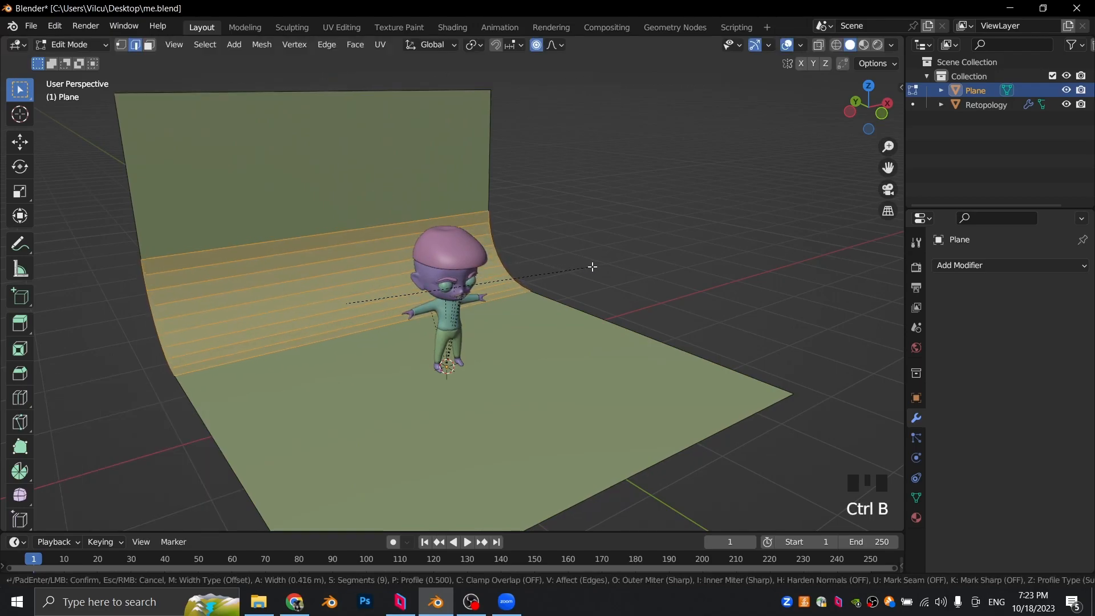
click(590, 267)
key(Tab)
Step: Shade the curved backdrop smooth and save the file
right_click(334, 245)
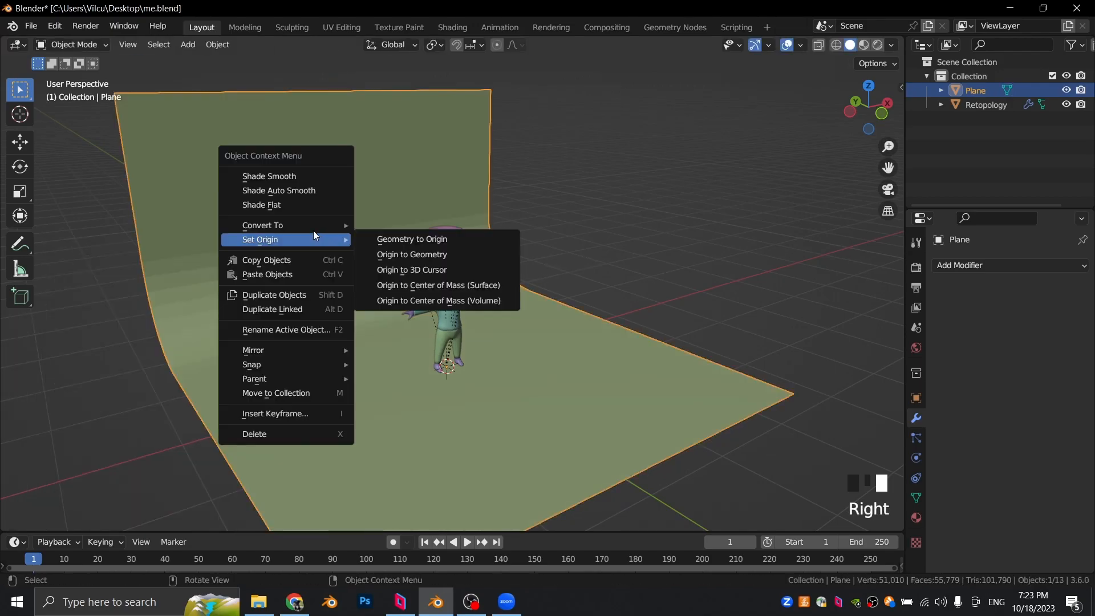
click(301, 176)
click(640, 207)
key(ctrl+s)
Step: Add a camera facing the backdrop from the front view and look through it
scroll(640, 206, down, 2)
middle_drag(640, 207, 550, 207)
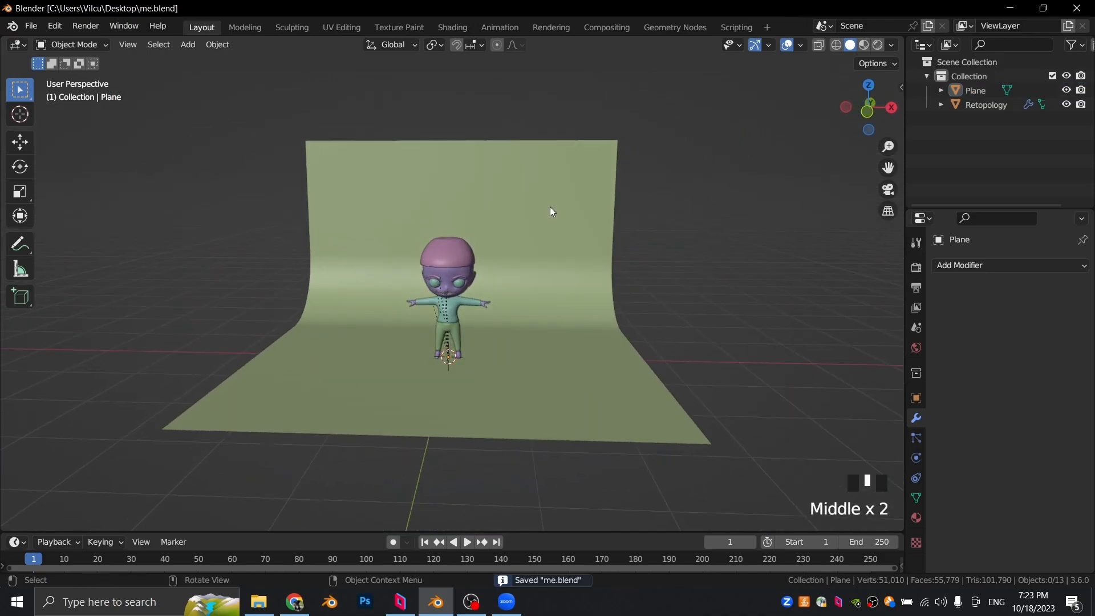
key(KP_1)
key(shift+a)
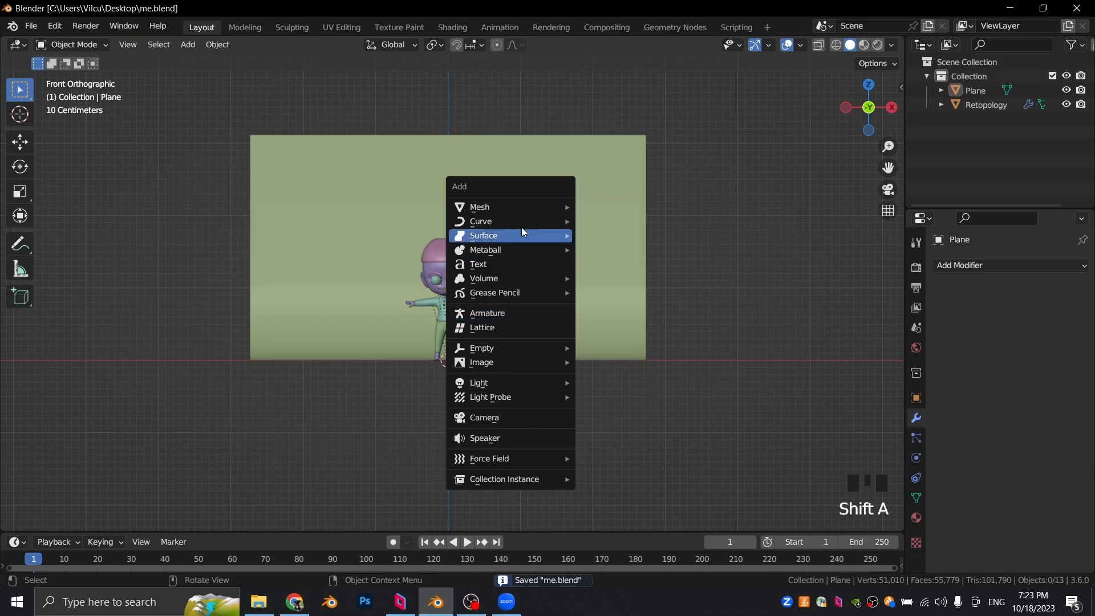
mouse_move(522, 224)
click(514, 417)
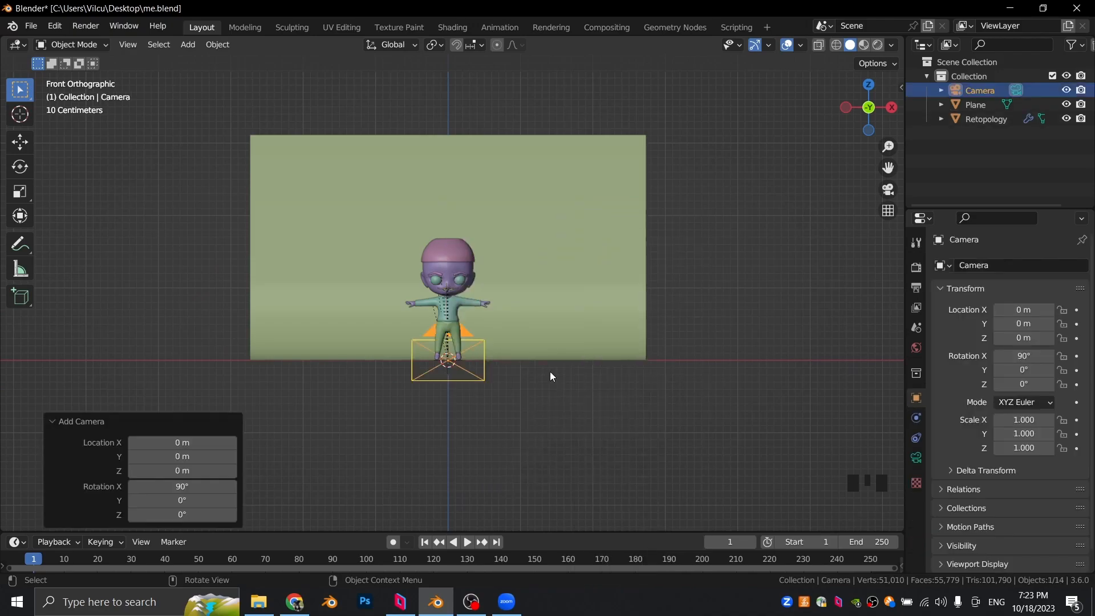
middle_drag(525, 403, 546, 311)
key(KP_0)
scroll(546, 311, down, 6)
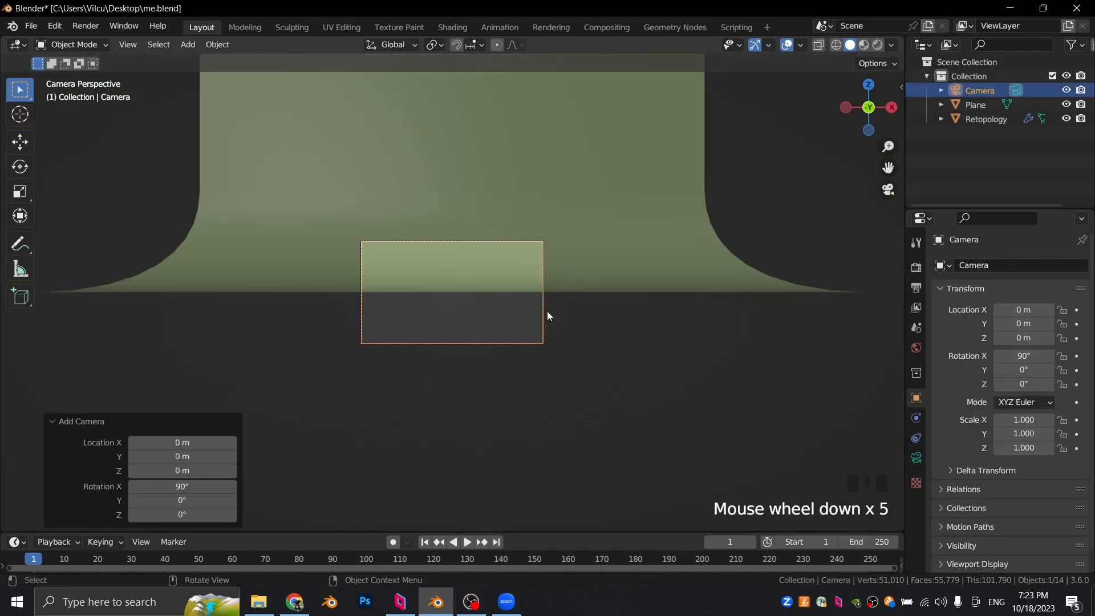
Step: Move the camera back about 2.05 m along Y and raise it about 0.81 m along Z to frame the character
key(g)
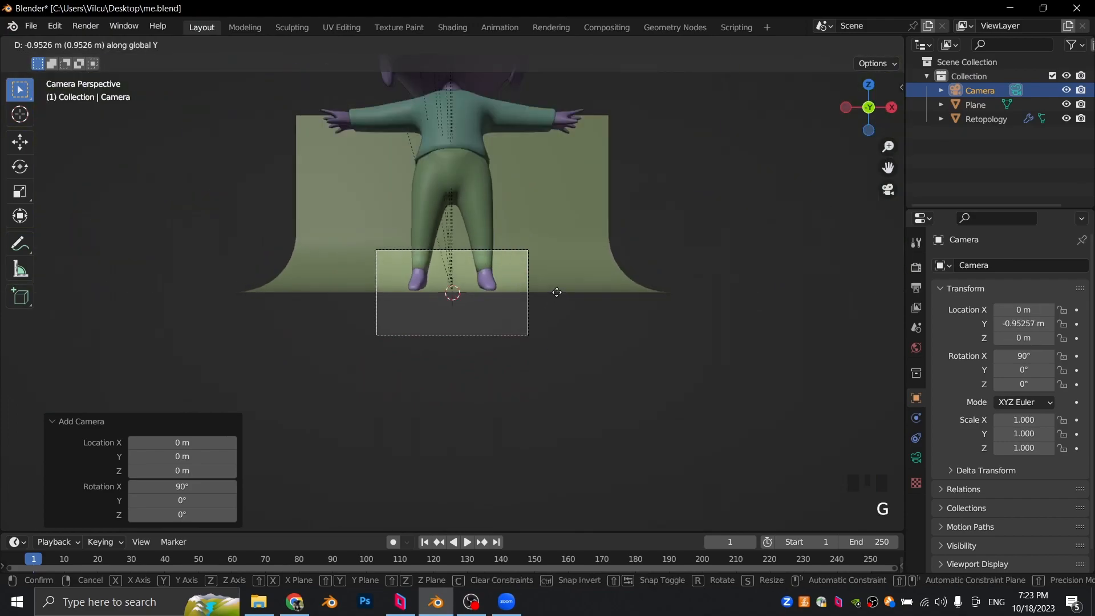
click(557, 284)
key(g)
key(z)
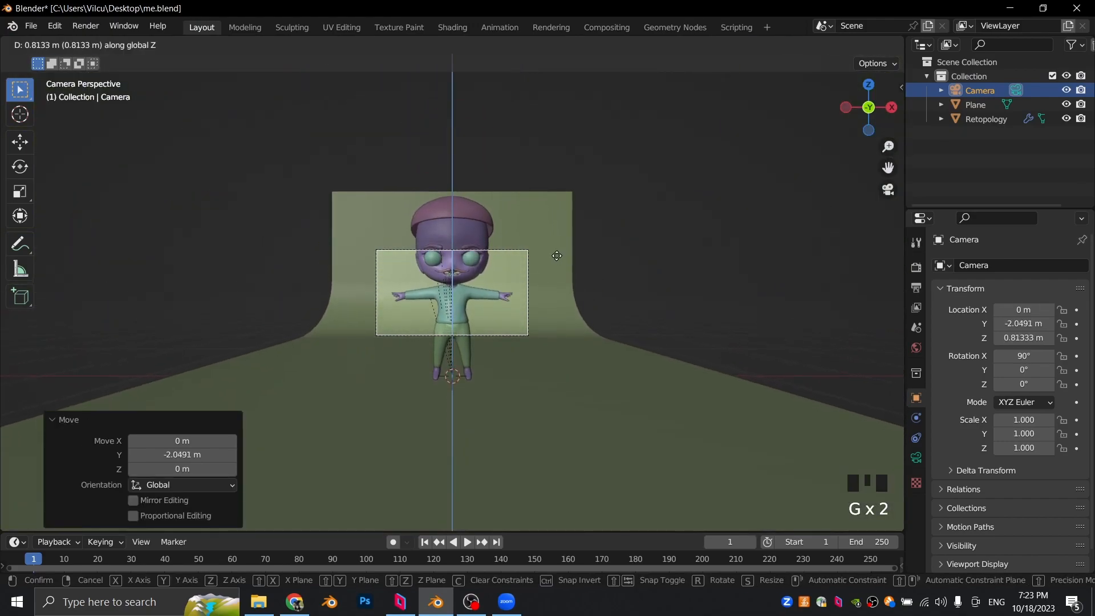
click(557, 256)
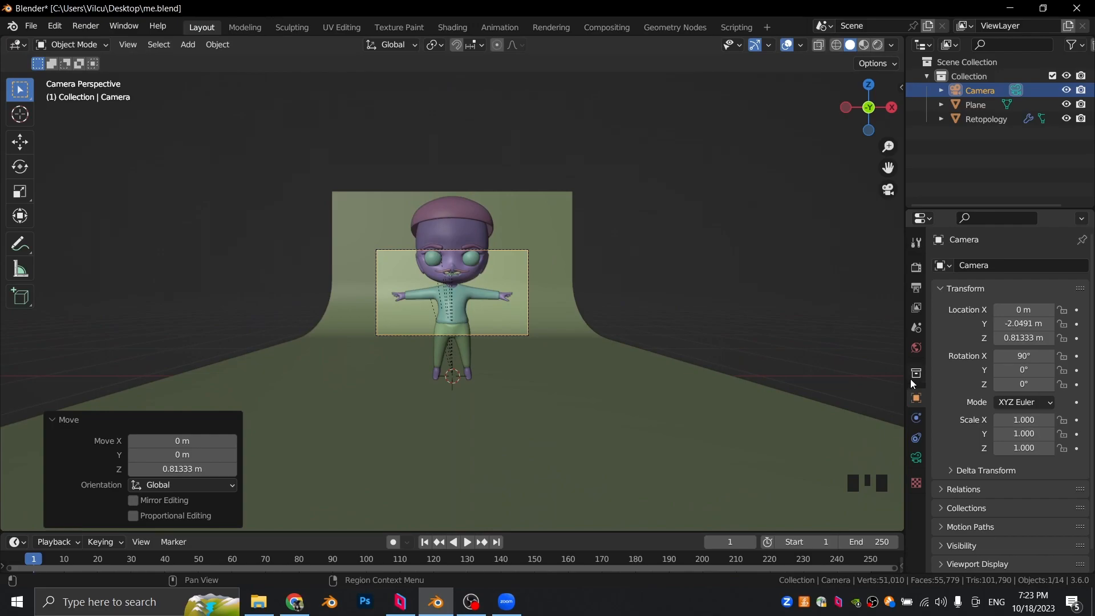
Step: Set the output's horizontal resolution to 1080 px for a square frame
click(917, 268)
click(916, 288)
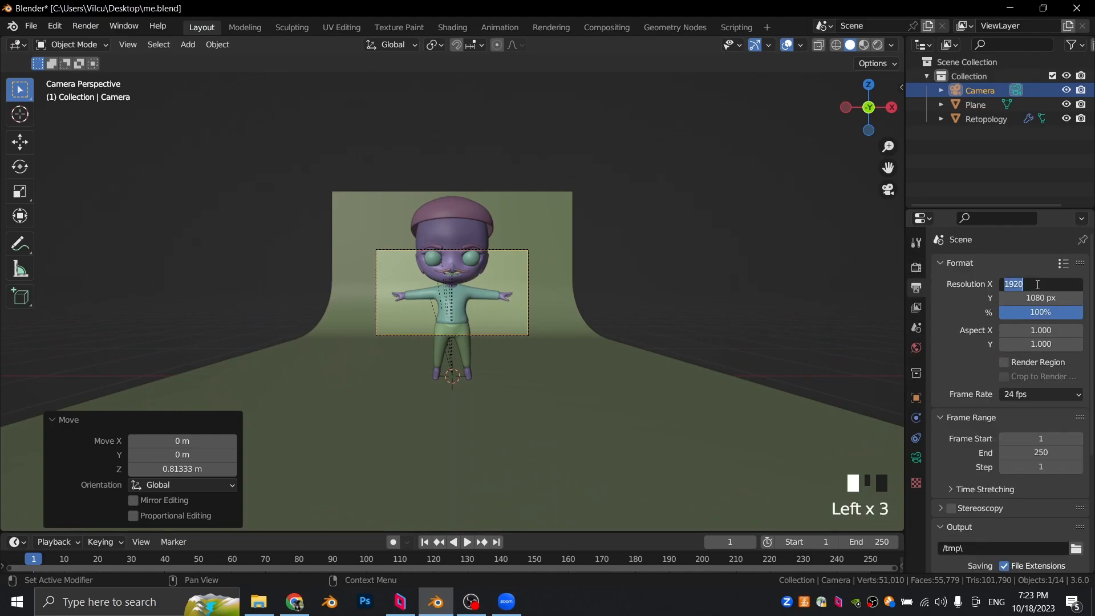
click(1038, 285)
text(1080)
key(Return)
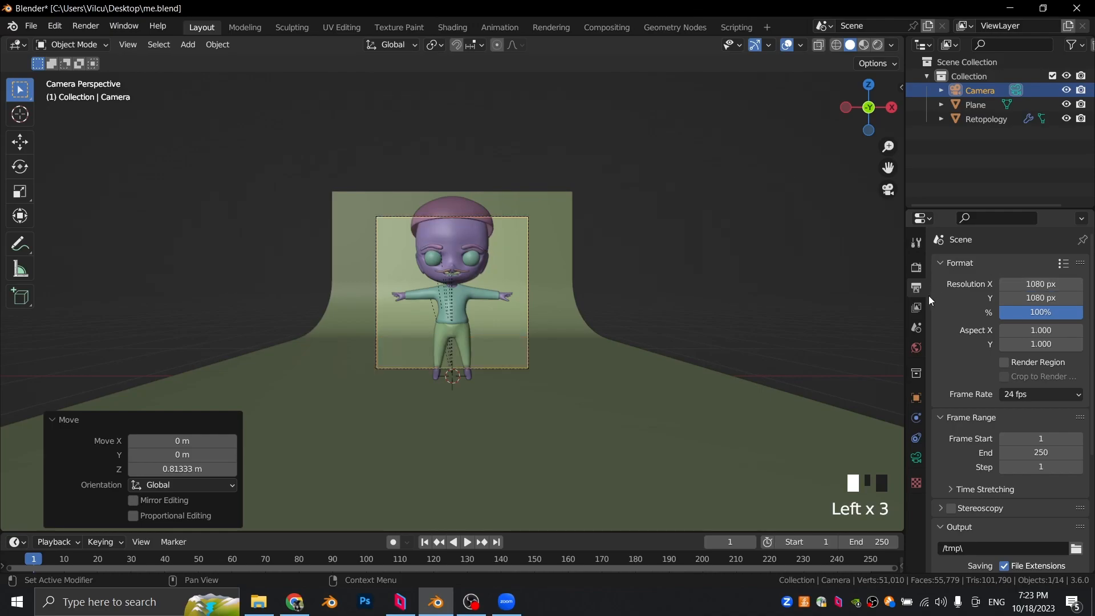
Step: Move the camera a further 0.66 m or so back along Y so the whole character fits the frame
scroll(755, 258, up, 4)
key(s)
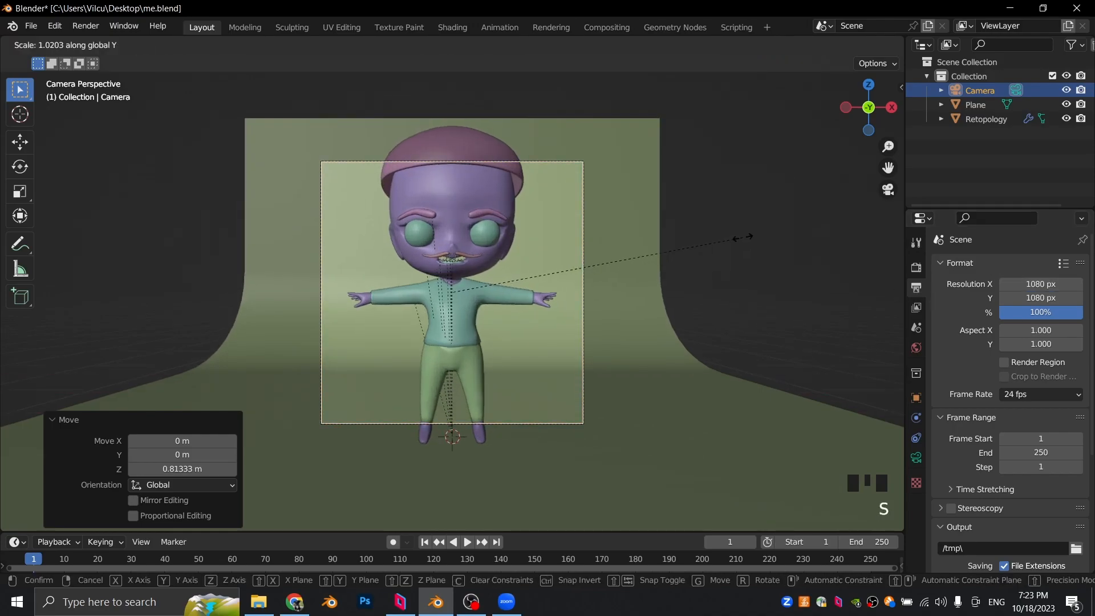
key(g)
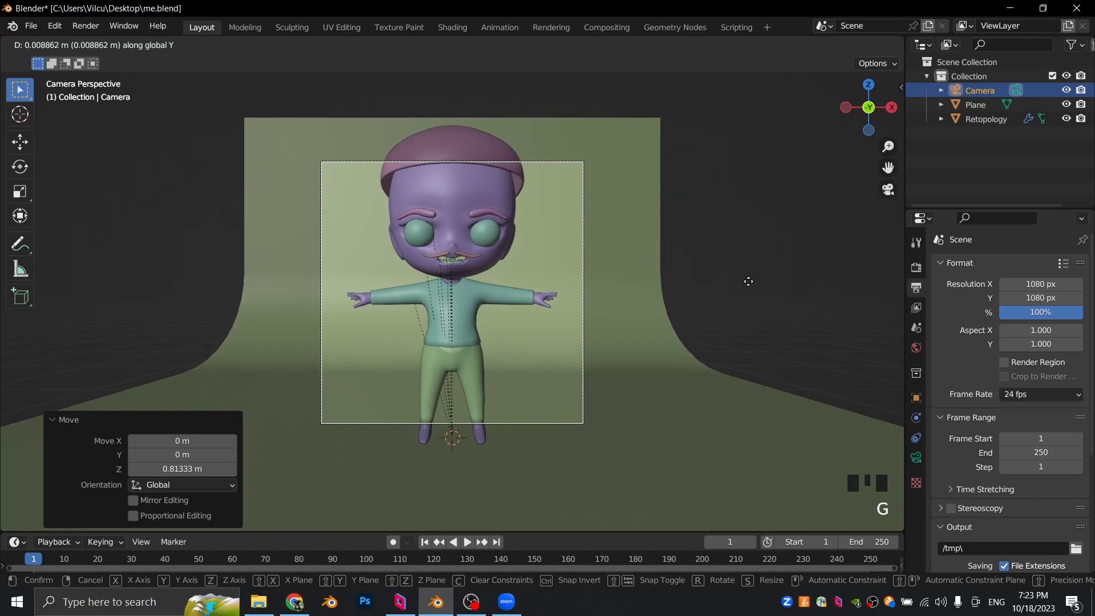
click(748, 253)
Step: Rotate the camera about -16° around Z and shift it horizontally about 0.7 m to recentre the character
key(r)
key(z)
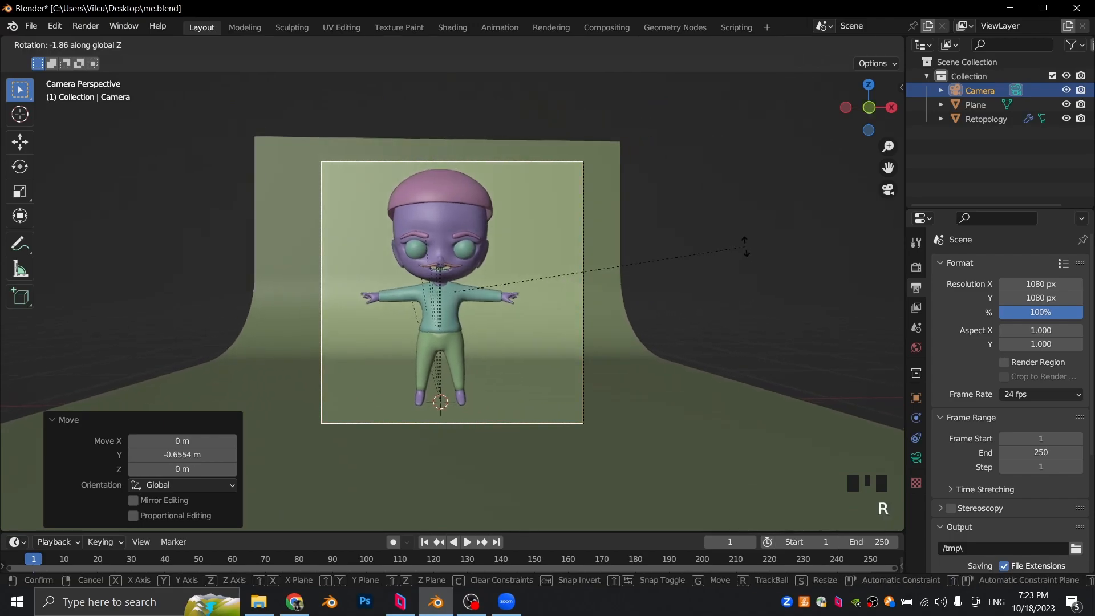
click(631, 224)
key(g)
key(shift+z)
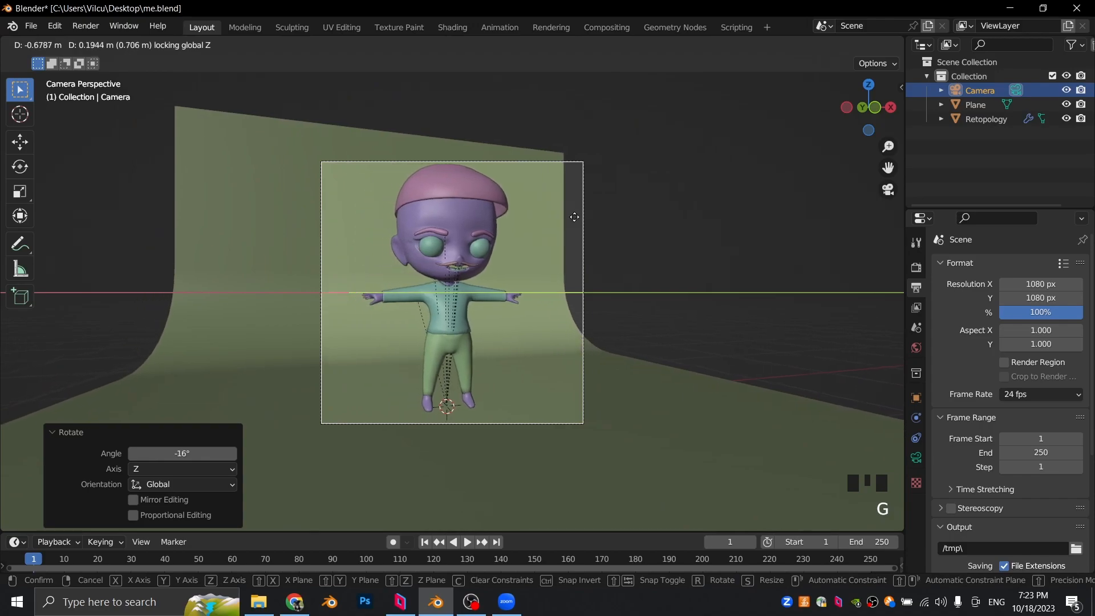
click(576, 218)
Step: Raise the camera about 0.26 m along Z and shift it horizontally with its height locked
key(g)
key(z)
click(632, 220)
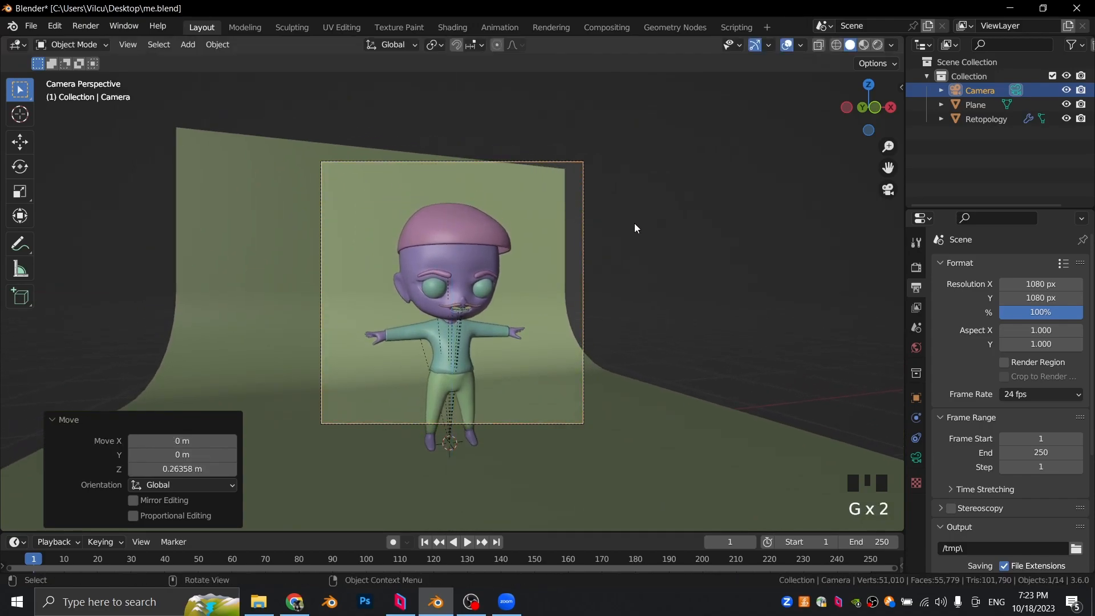
key(g)
key(shift+z)
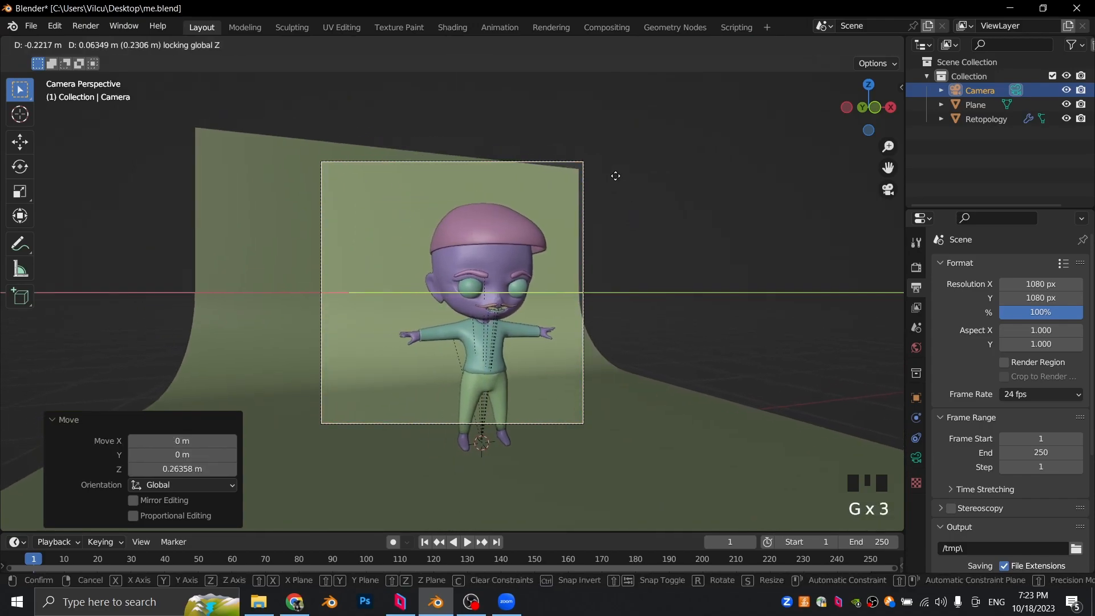
click(641, 238)
Step: Move the camera about 0.86 m closer along Y and about 0.25 m along X to centre the character
key(g)
key(y)
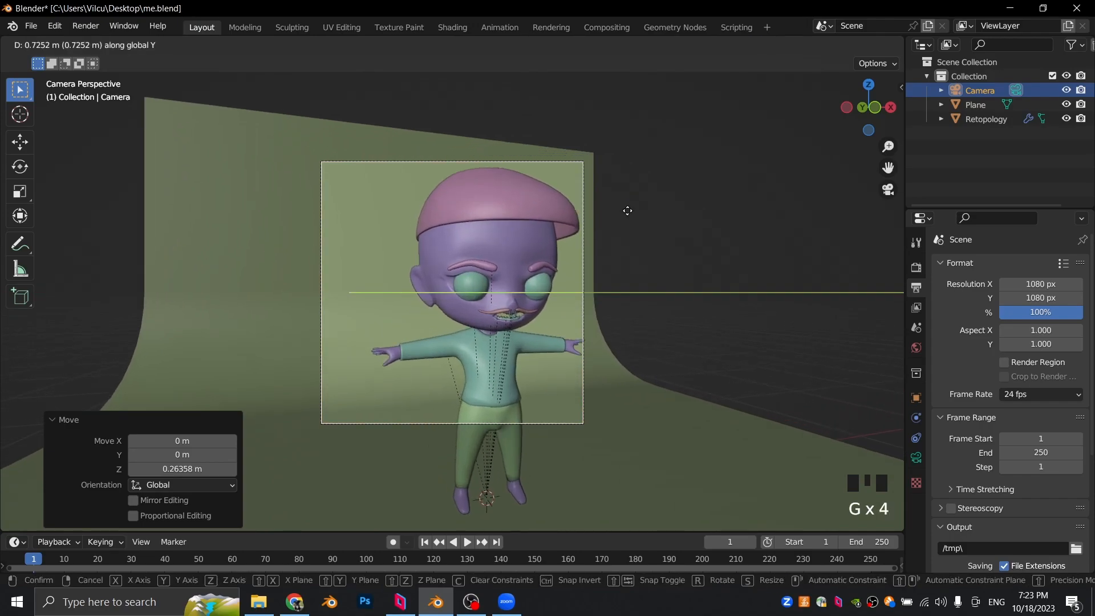
click(626, 207)
key(g)
key(x)
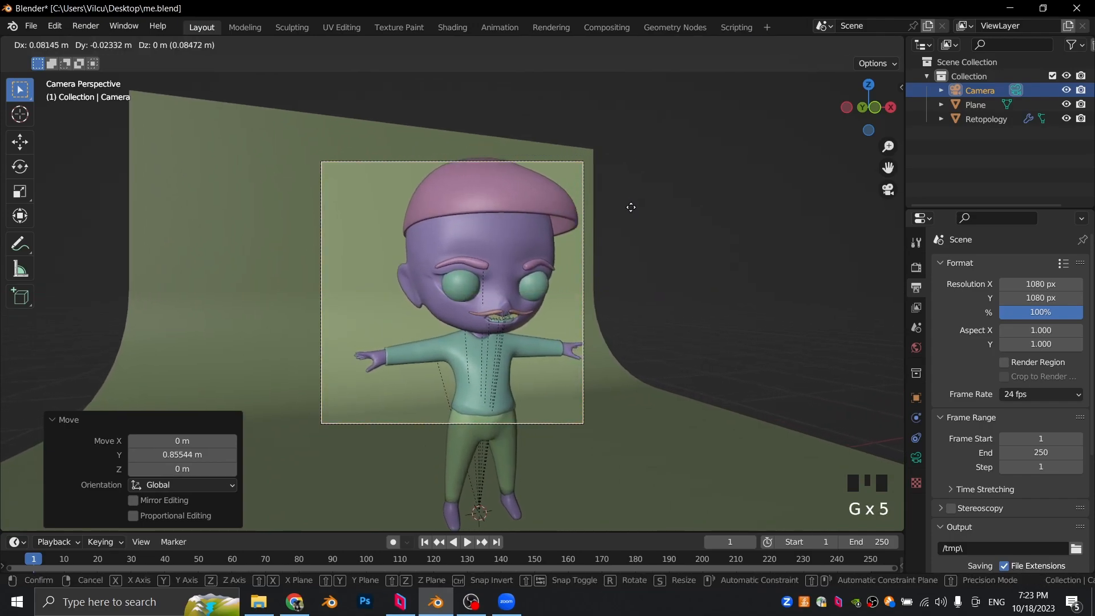
click(641, 212)
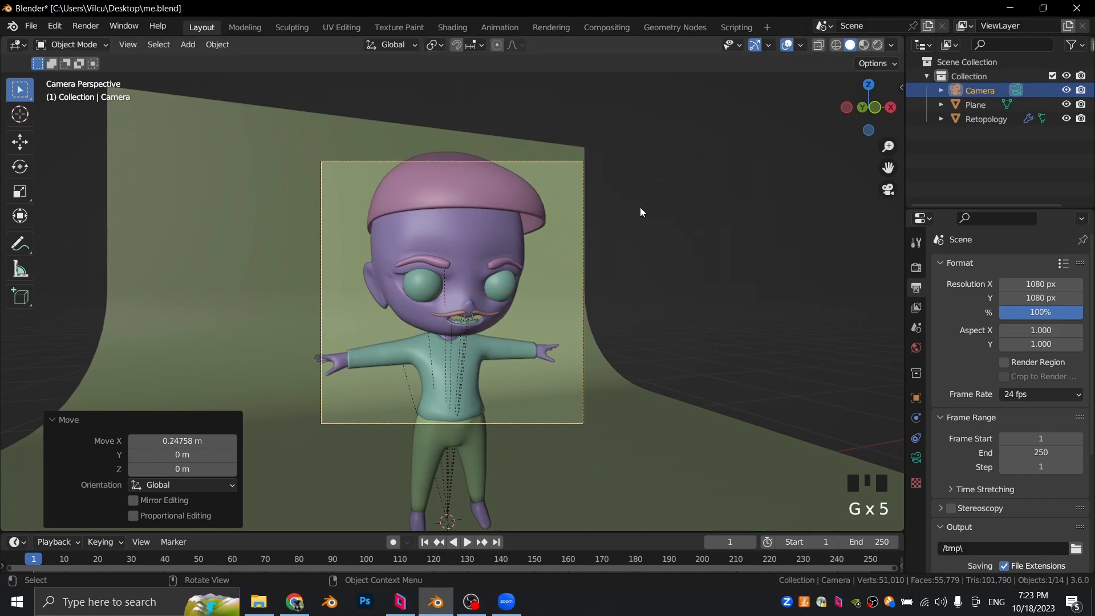
Step: Widen the curved backdrop along X by a factor of about 1.6 so it fills the camera frame
click(605, 309)
key(s)
key(x)
click(624, 313)
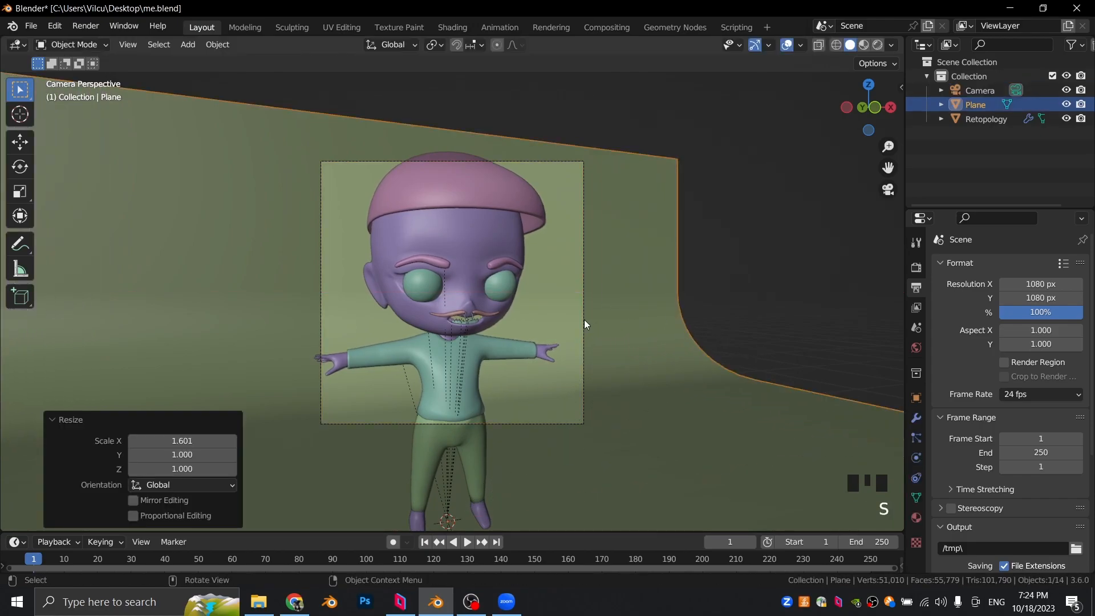
Step: Raise the camera about 0.24 m along Z and try tilting it around X
click(583, 320)
click(600, 310)
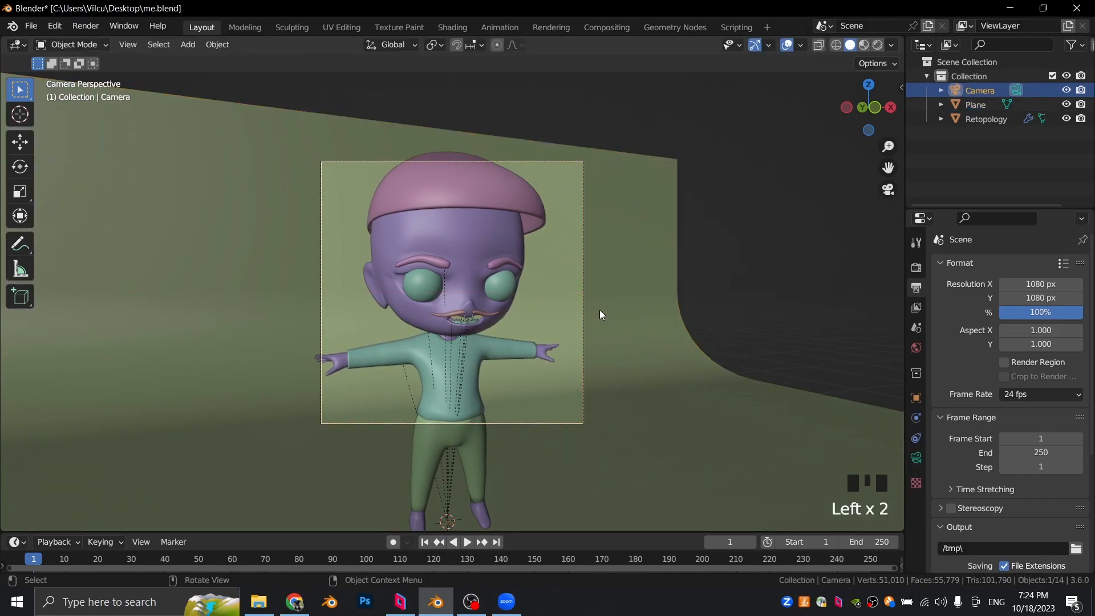
key(g)
key(z)
click(651, 283)
key(r)
key(x)
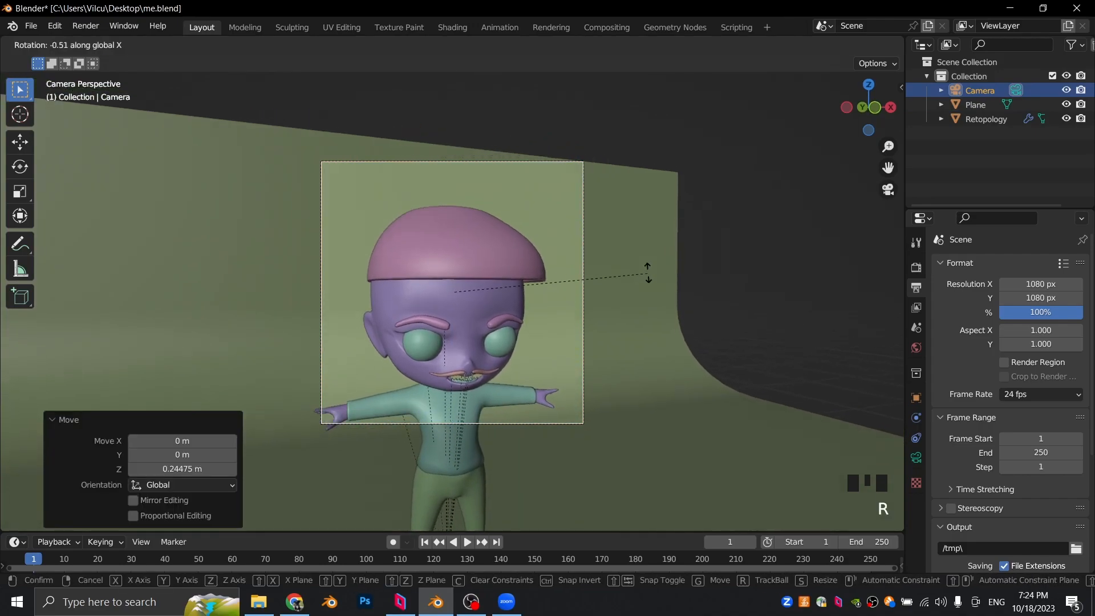
right_click(648, 254)
Step: Lock the camera to the view and reframe the shot from above, with the hat, face and both hands inside the frame
key(n)
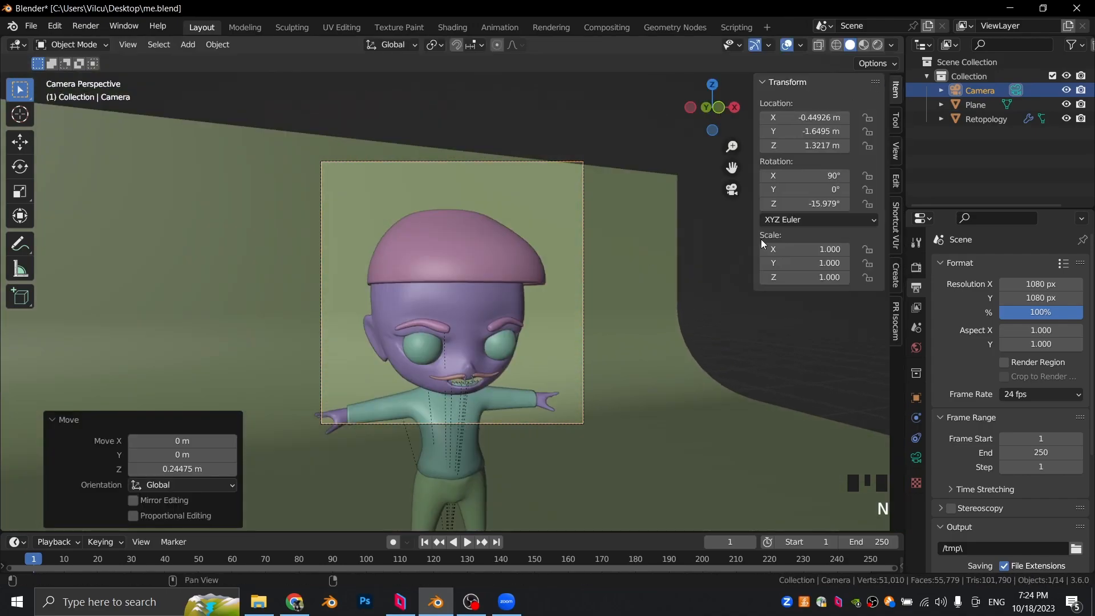
click(896, 151)
click(814, 260)
key(n)
middle_drag(696, 256, 684, 213)
scroll(648, 260, up, 2)
scroll(659, 224, down, 2)
shift+scroll(684, 234, down, 2)
scroll(679, 213, down, 2)
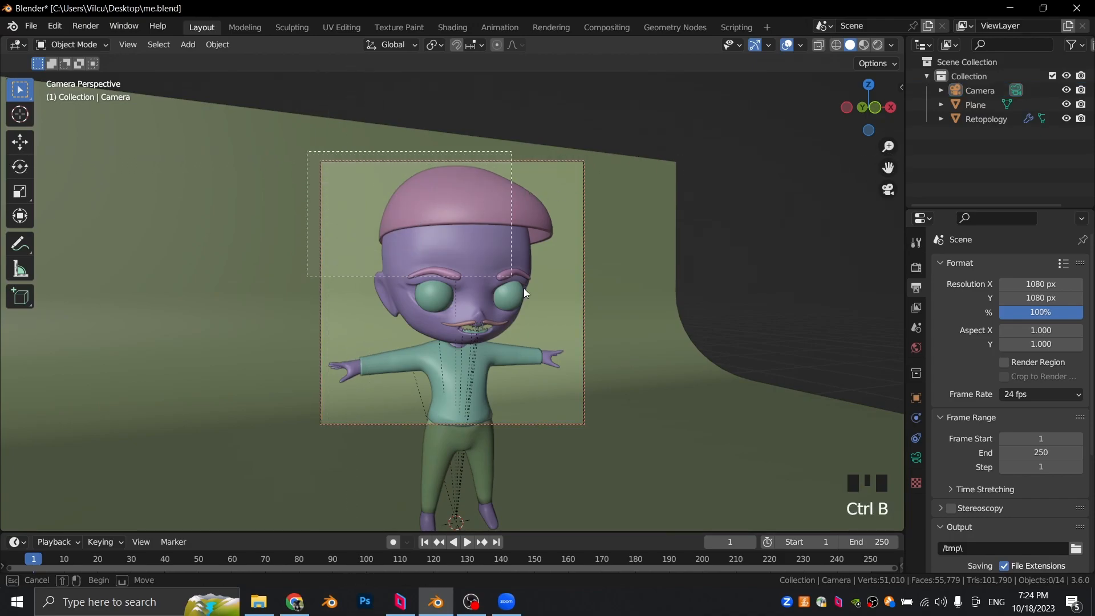
Step: Show rendered shading inside the camera frame and set the render engine to Cycles with GPU Compute
click(878, 47)
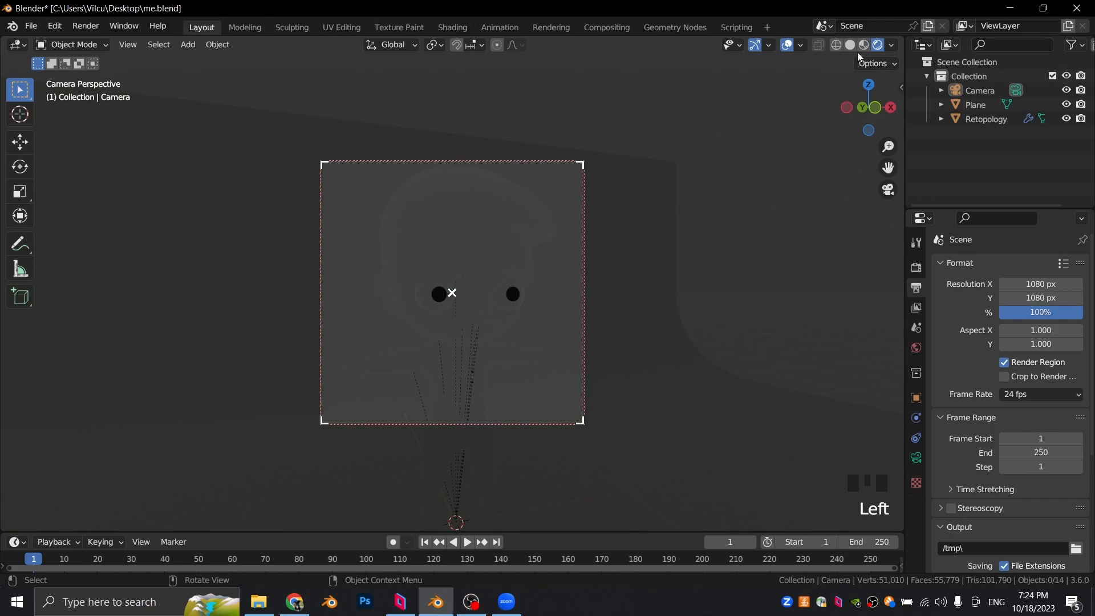
click(917, 268)
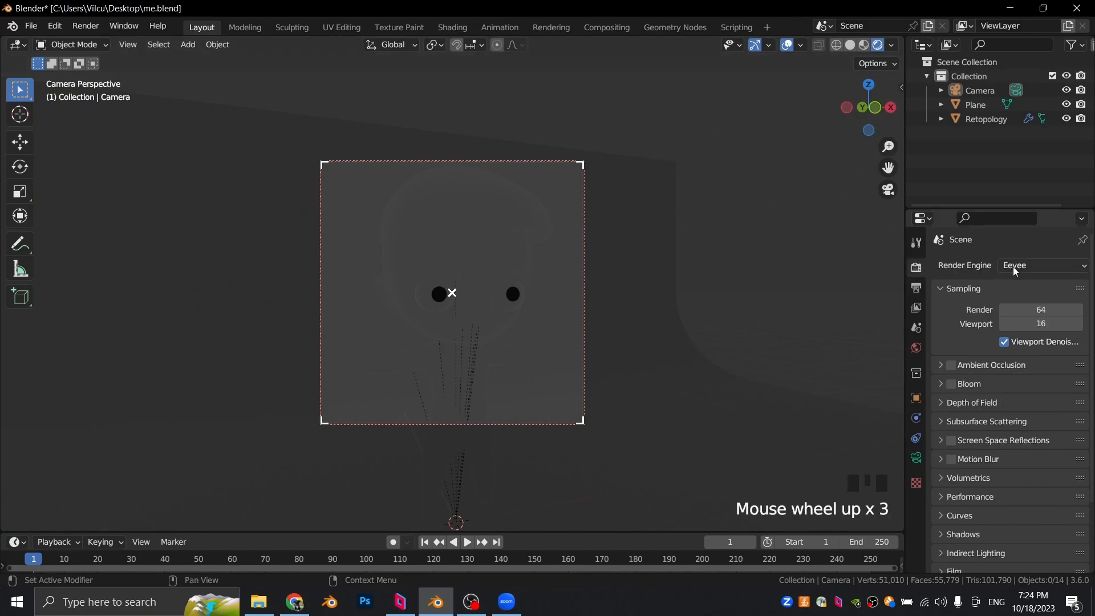
click(1023, 313)
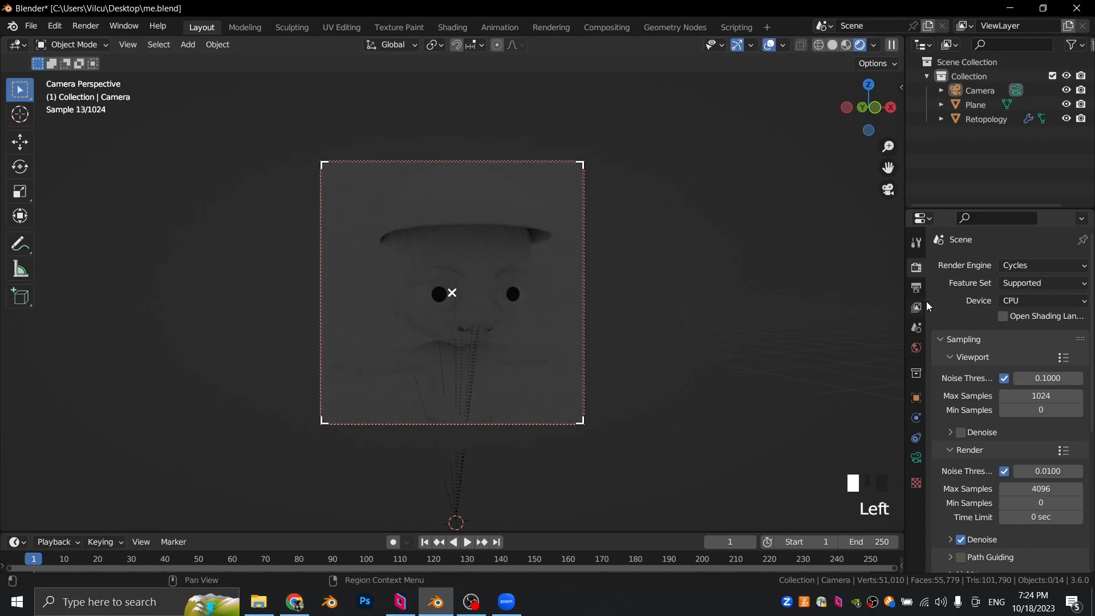
Step: Set the maximum samples to 256 for both viewport and render, and enable viewport denoising
click(1027, 395)
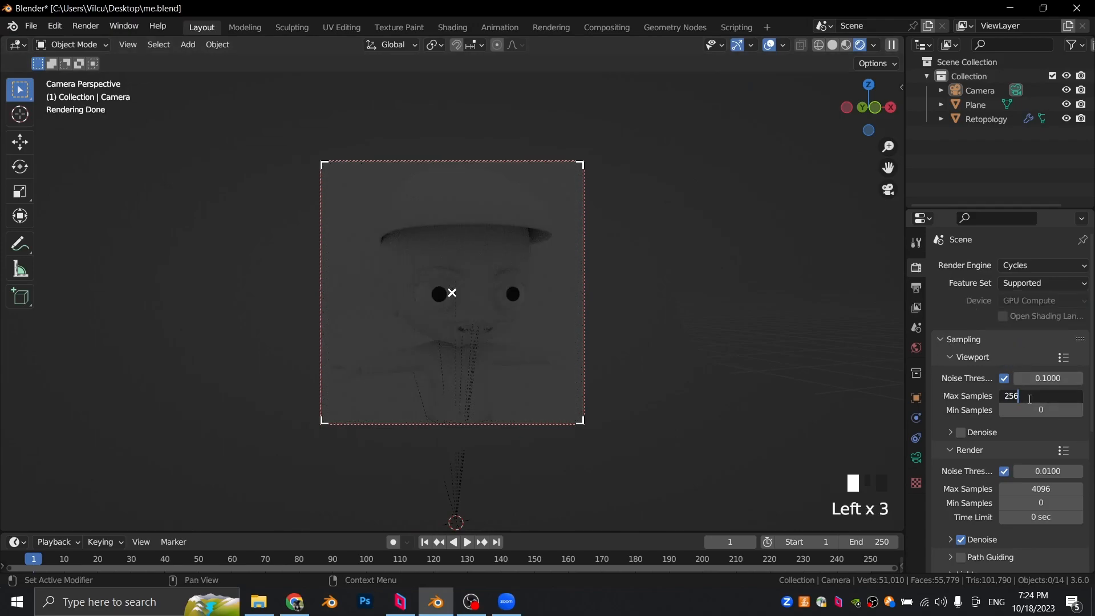
click(1041, 489)
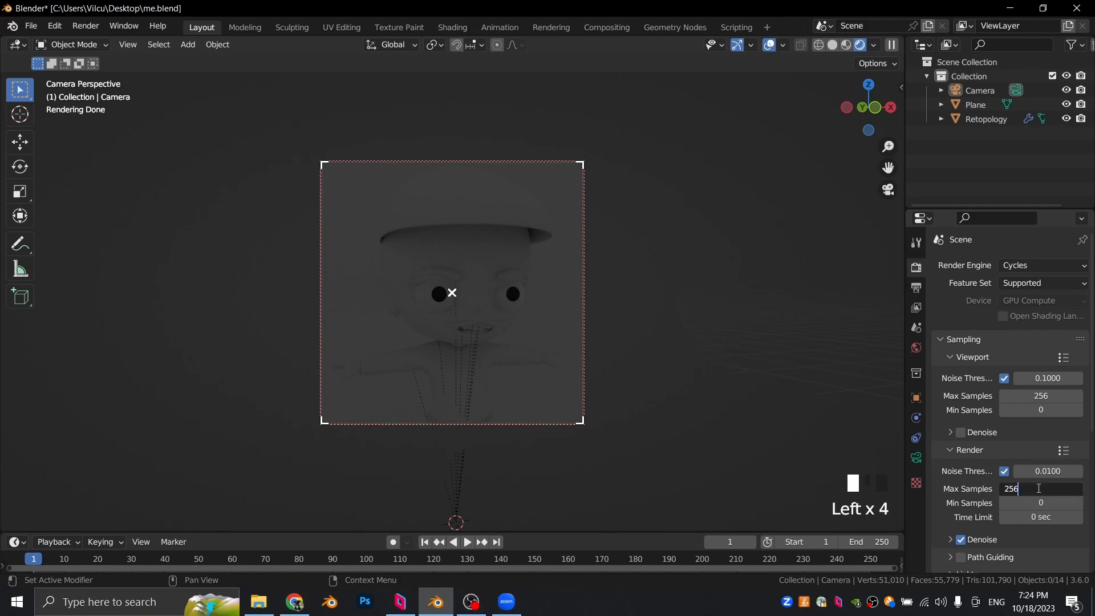
key(Return)
click(962, 432)
Step: Set the render's memory tile size to 512 in the performance settings
scroll(972, 400, down, 3)
scroll(971, 400, down, 6)
click(950, 521)
scroll(1034, 501, down, 6)
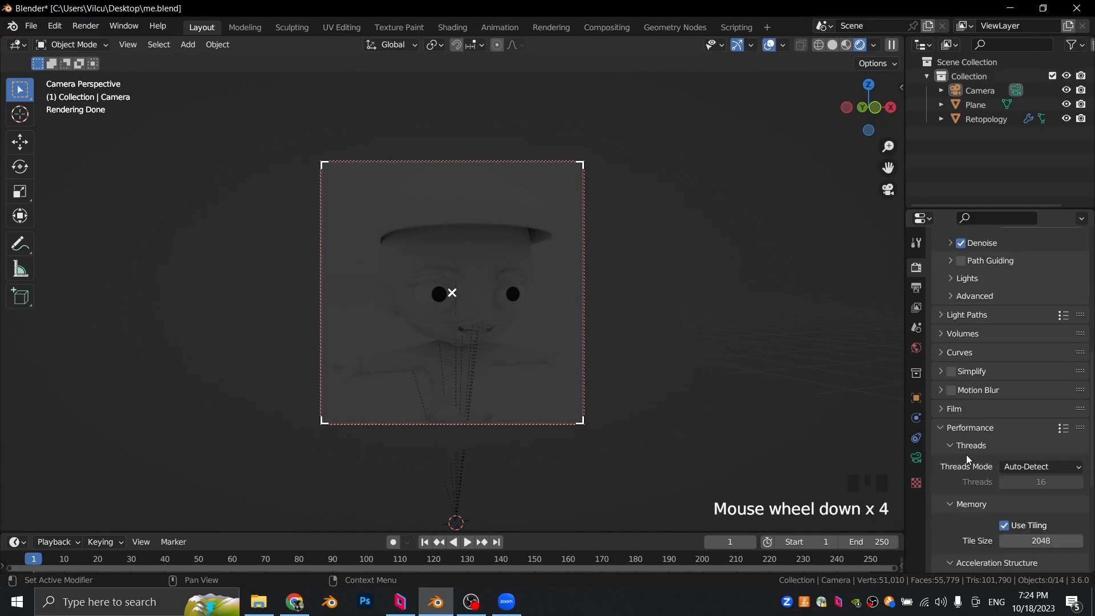
click(1037, 494)
text(512)
key(Return)
Step: Set the color management look to Medium High Contrast
scroll(967, 388, down, 10)
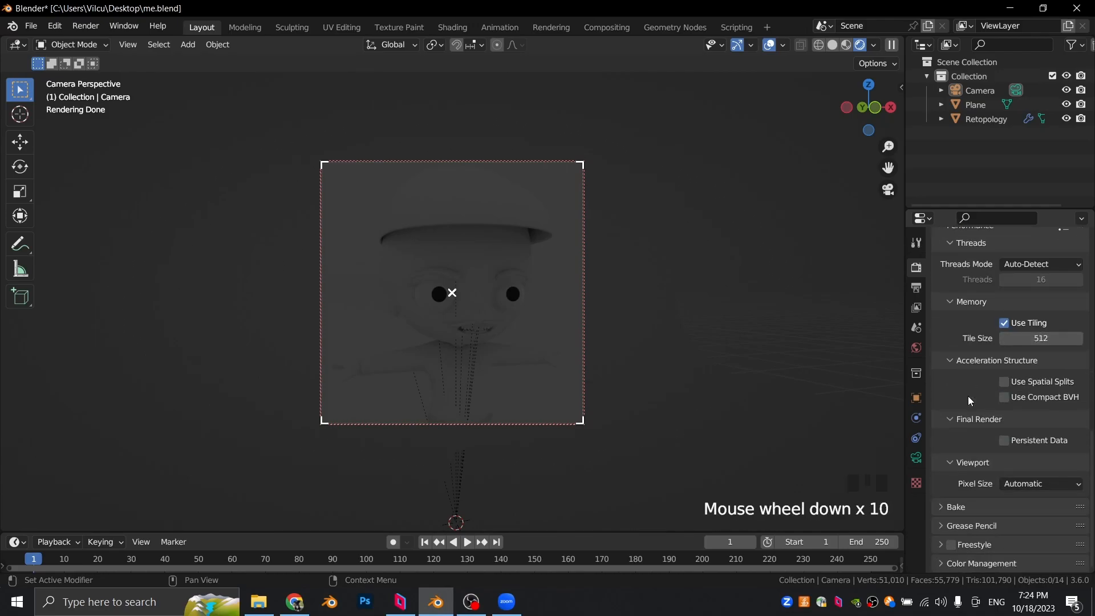
click(964, 563)
scroll(950, 513, down, 9)
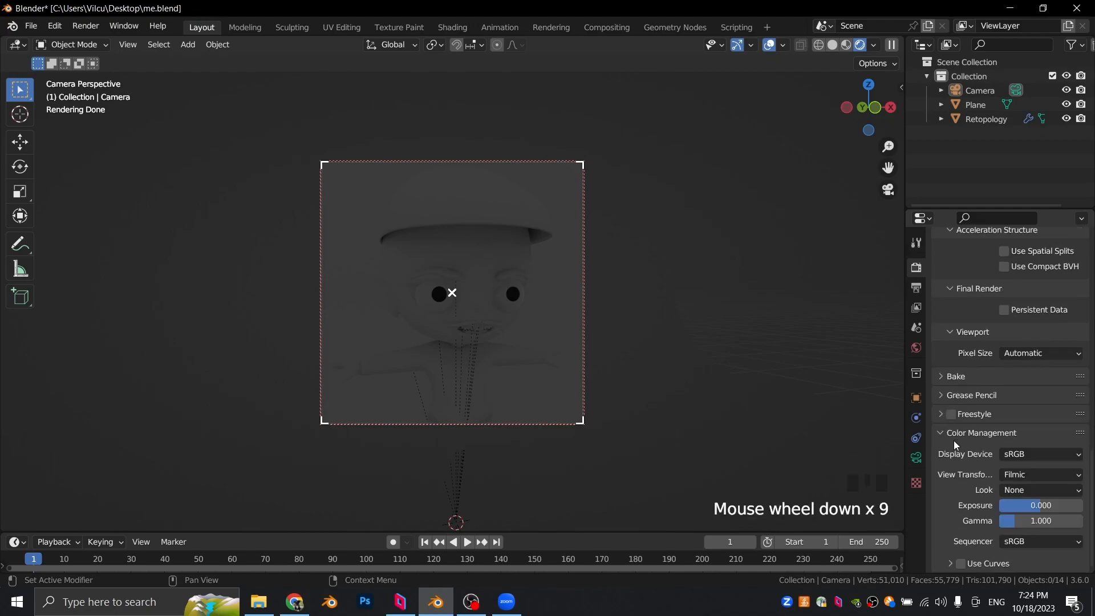
click(1020, 488)
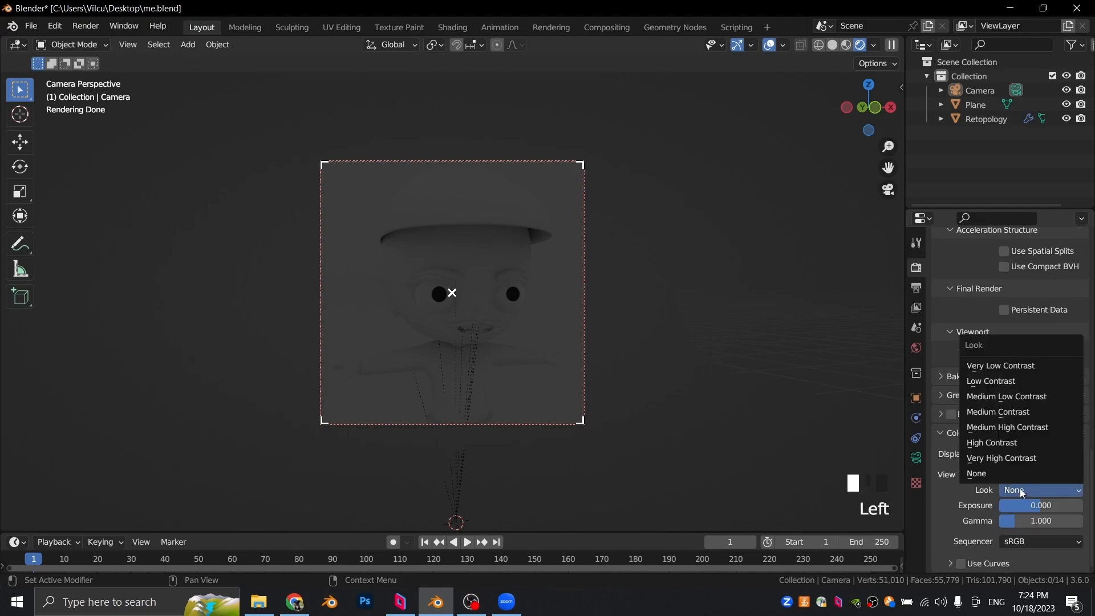
click(991, 427)
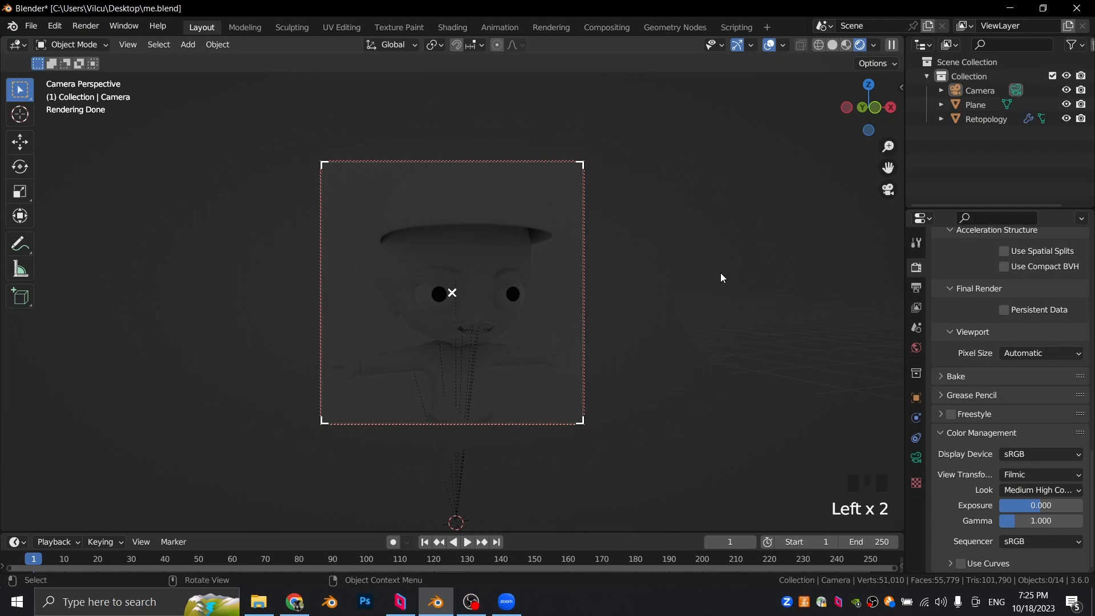
Step: Turn off the camera-to-view lock
key(n)
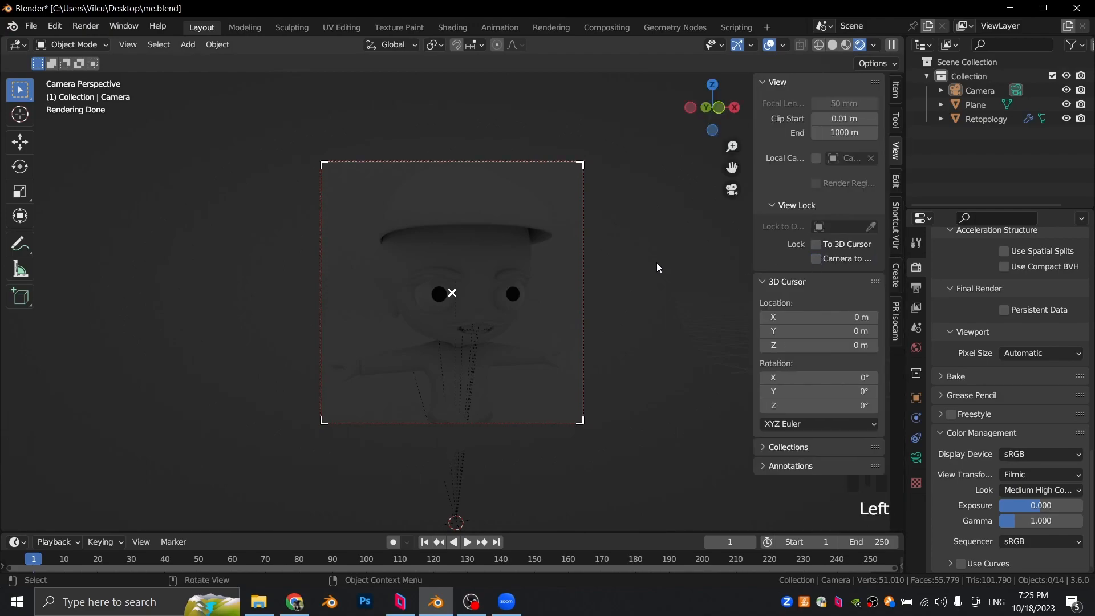
key(n)
Step: Add a sun light at the world origin and raise it about 2.5 m along Z
key(shift+a)
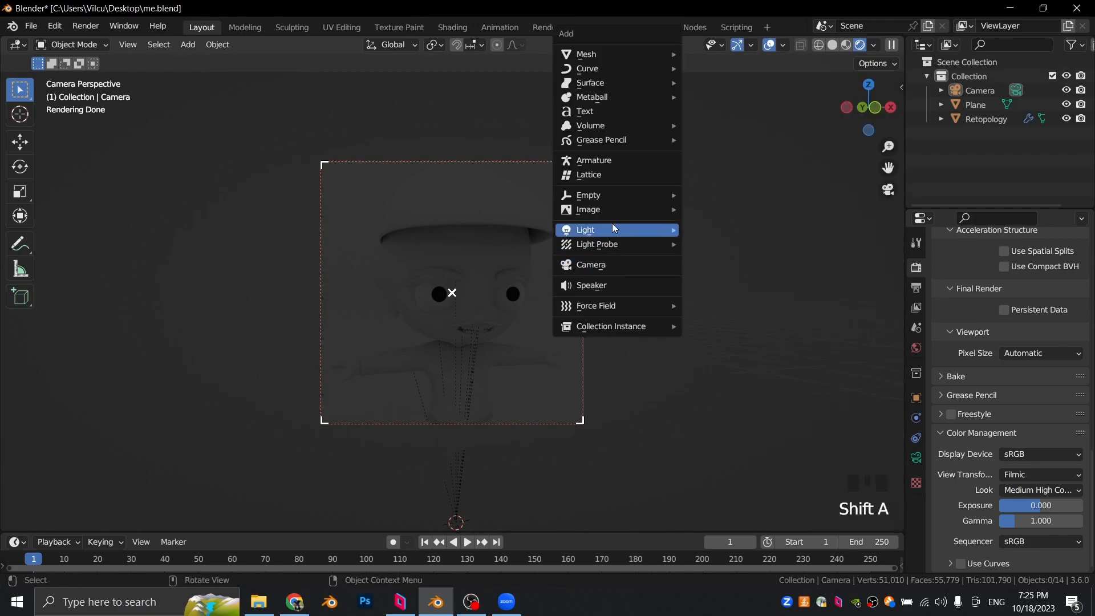
mouse_move(612, 230)
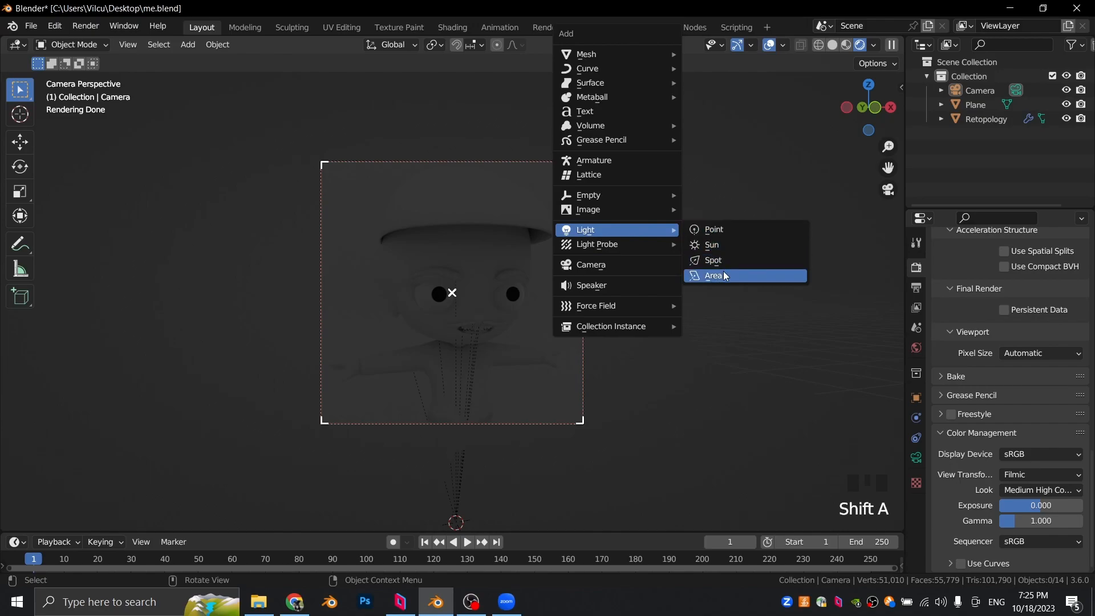
click(723, 246)
key(g)
key(z)
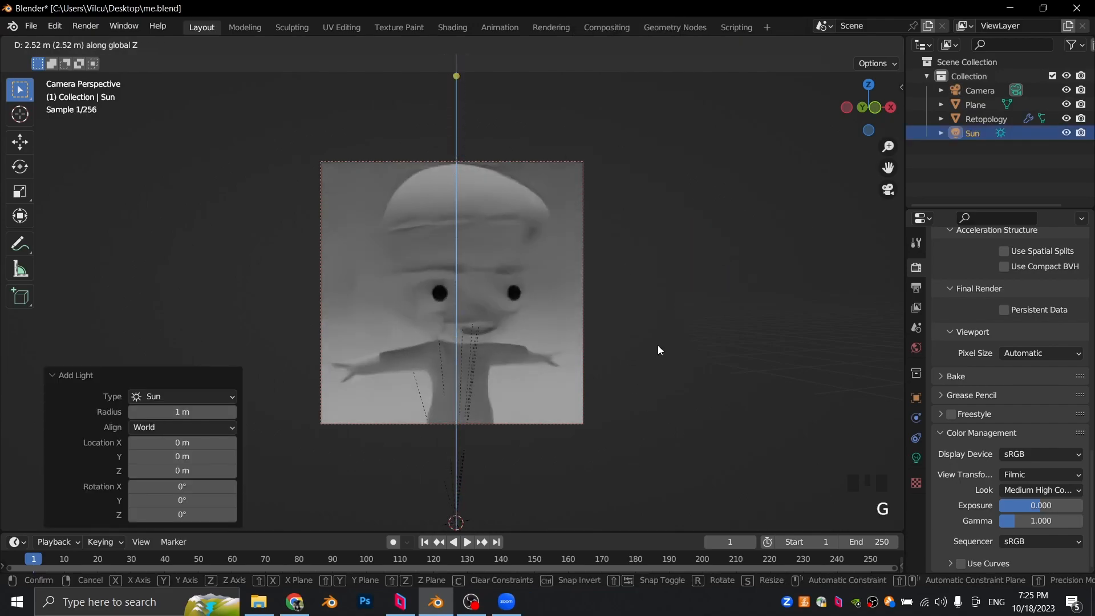
click(655, 342)
Step: Angle the sun light so it shines on the character's front and casts its shadow onto the backdrop
drag(456, 74, 429, 50)
scroll(440, 183, down, 3)
drag(421, 188, 355, 235)
scroll(480, 293, up, 5)
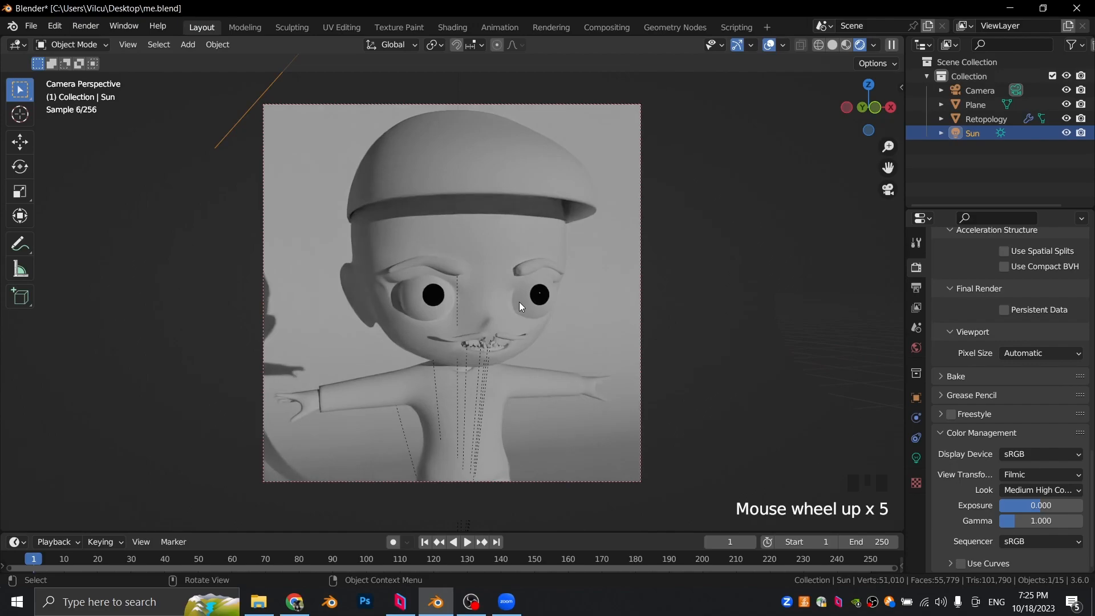
scroll(556, 303, down, 1)
Step: Add an area light at the world origin and raise it about 1.09 m along Z
key(shift+a)
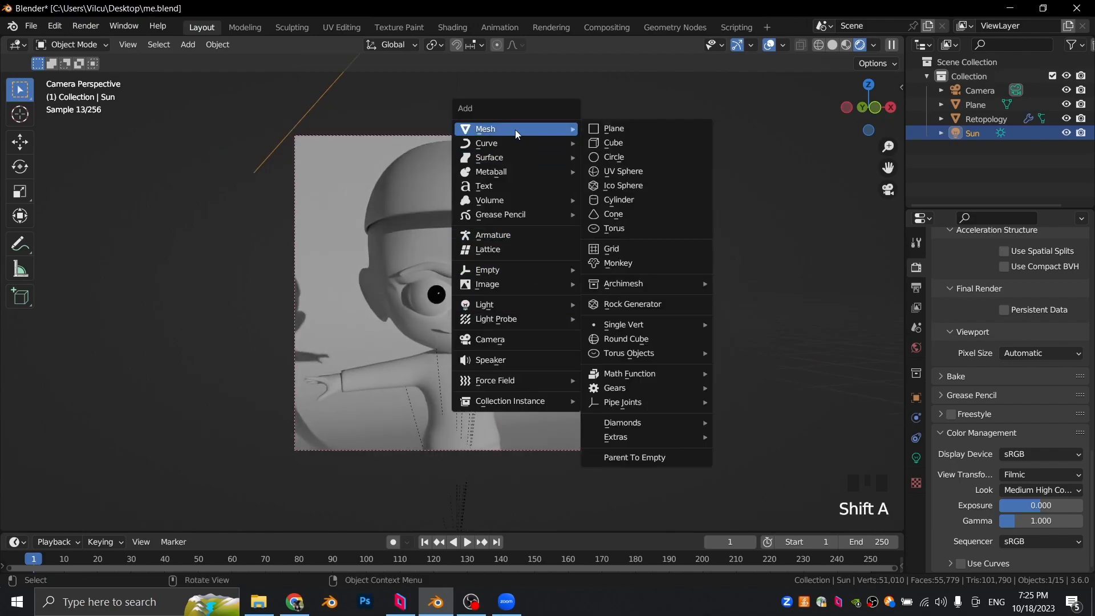
mouse_move(514, 305)
click(654, 349)
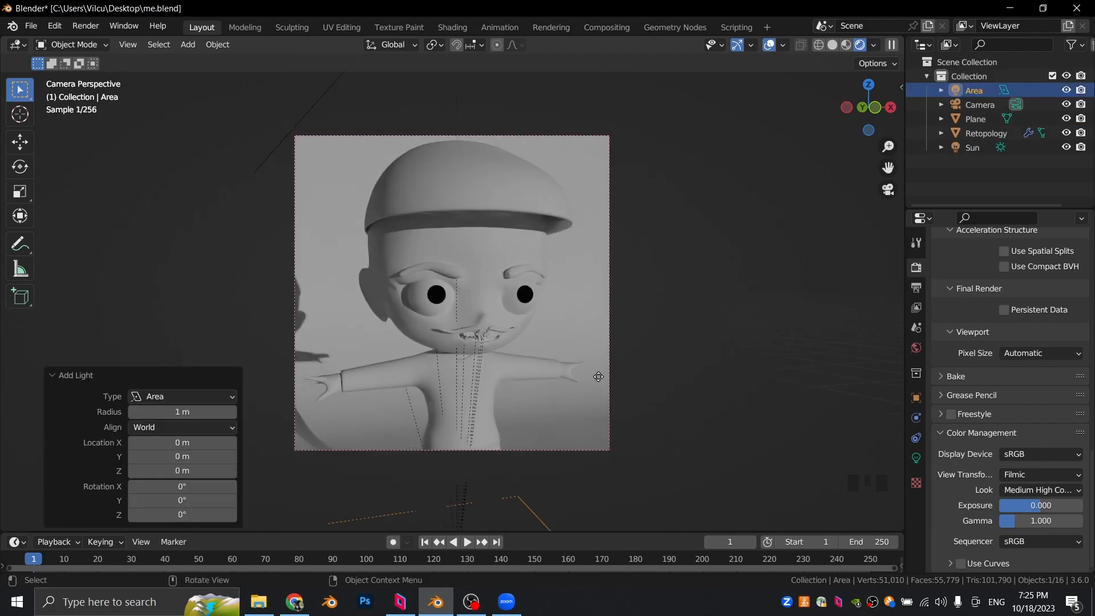
key(g)
key(z)
click(605, 179)
Step: In side view, move the area light in front of and above the character and tilt it down toward him
key(KP_1)
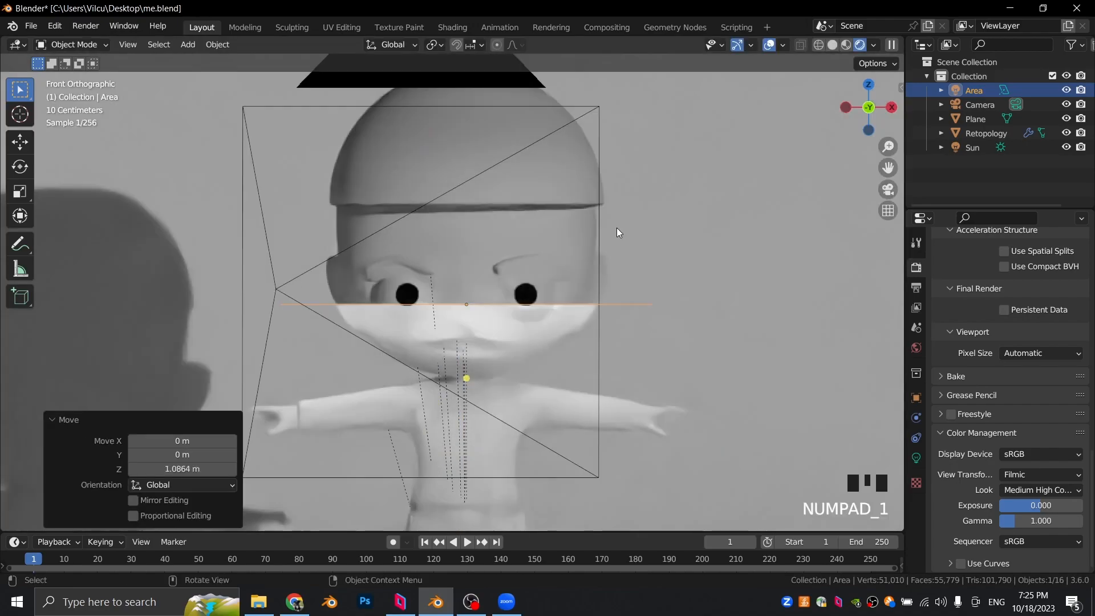
scroll(617, 228, down, 5)
key(KP_3)
key(g)
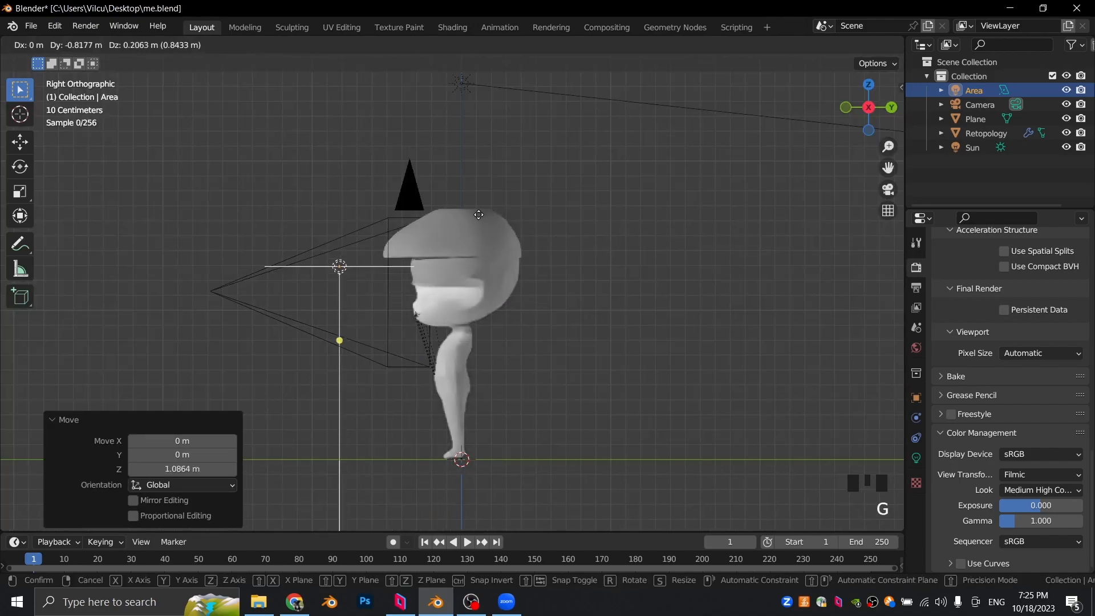
click(345, 166)
key(r)
click(602, 520)
Step: In top view, shift the area light about 1.74 m along negative X and rotate it about 44.5° toward the character
scroll(535, 335, down, 4)
key(KP_7)
key(g)
click(462, 379)
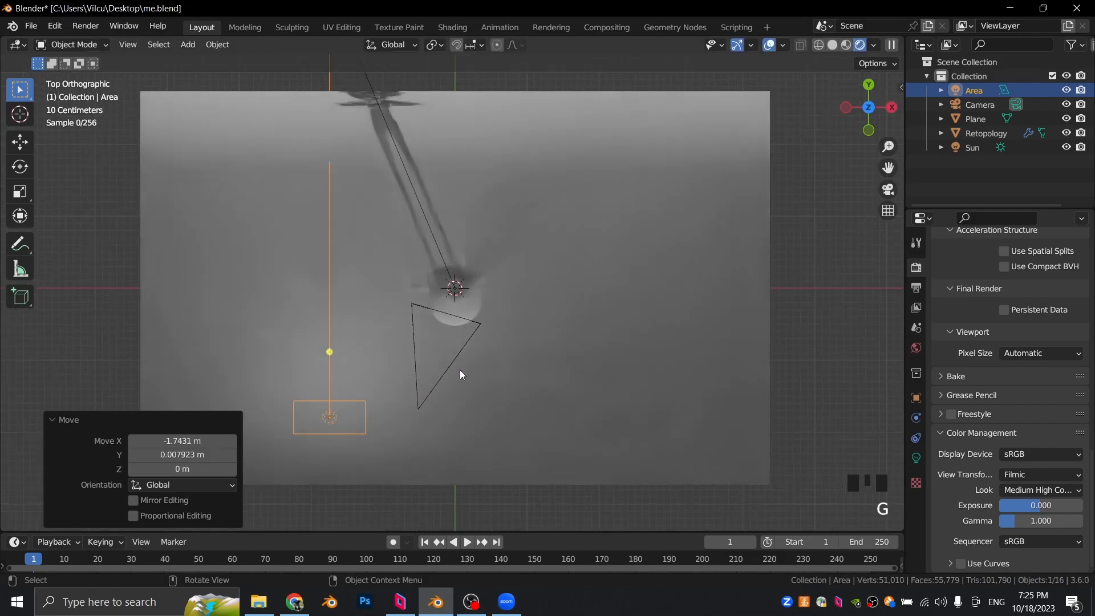
key(r)
click(513, 309)
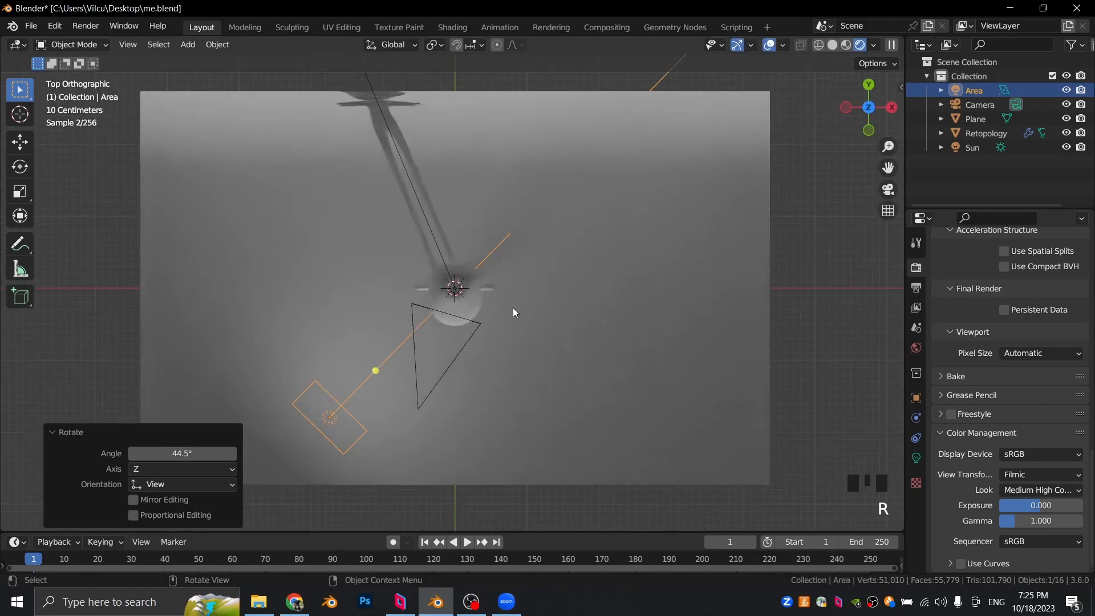
Step: Look through the camera and set the area light's power to 30 W
key(KP_1)
key(KP_3)
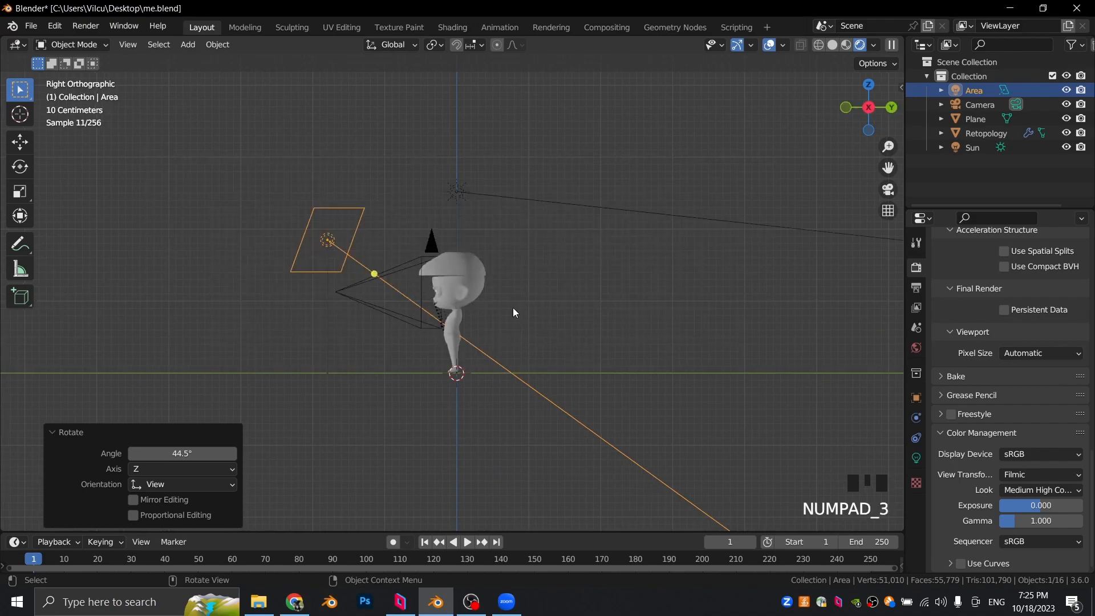
key(KP_0)
click(917, 459)
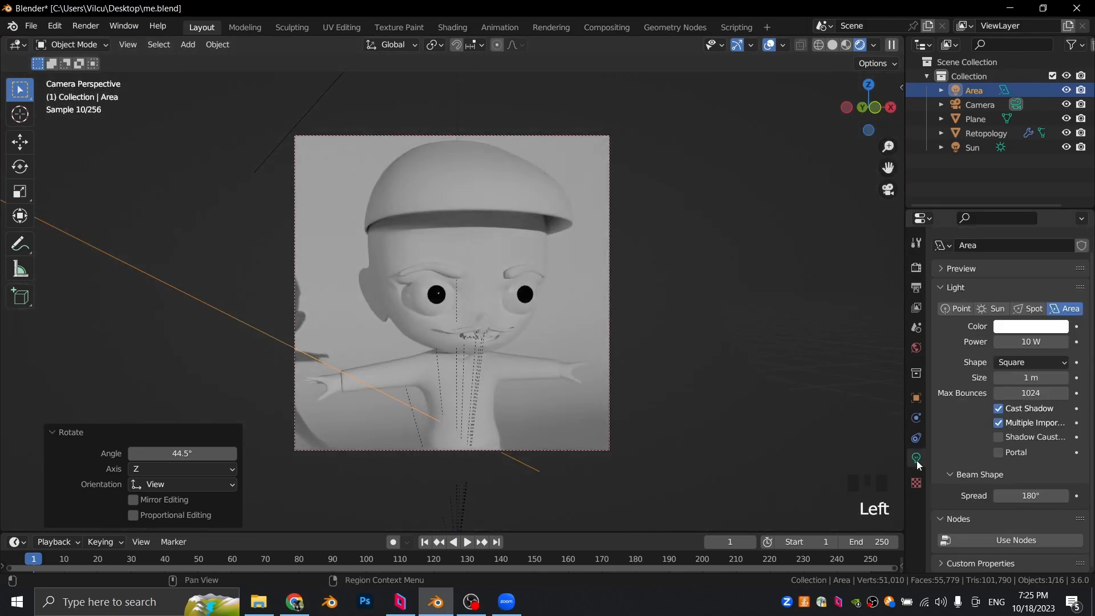
double_click(1027, 340)
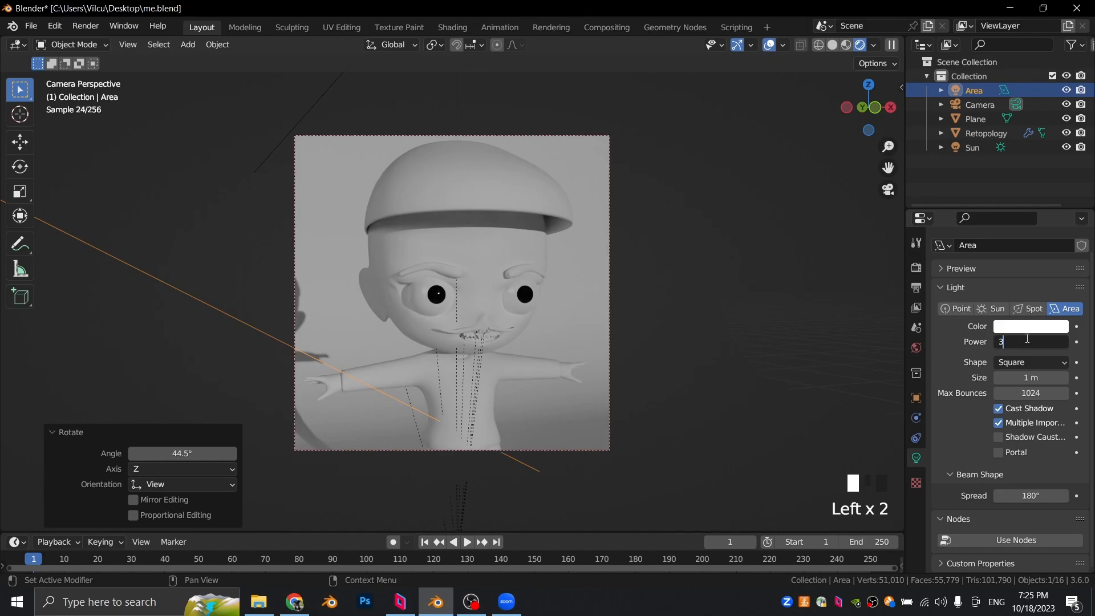
key(Return)
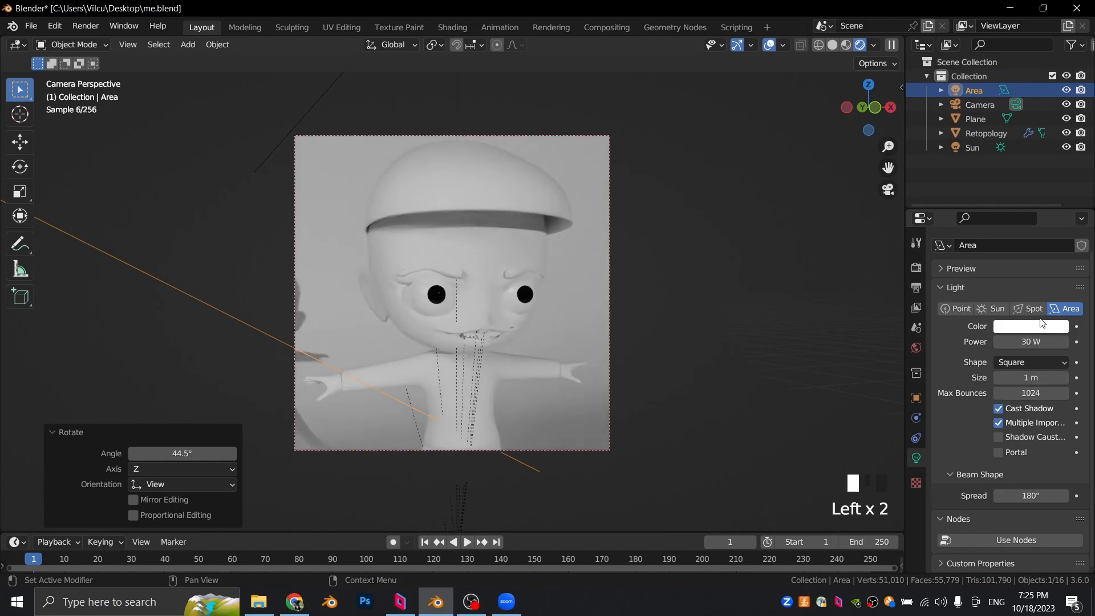
Step: Give the area light a pale blue color and save the file
click(1037, 327)
drag(997, 186, 1005, 176)
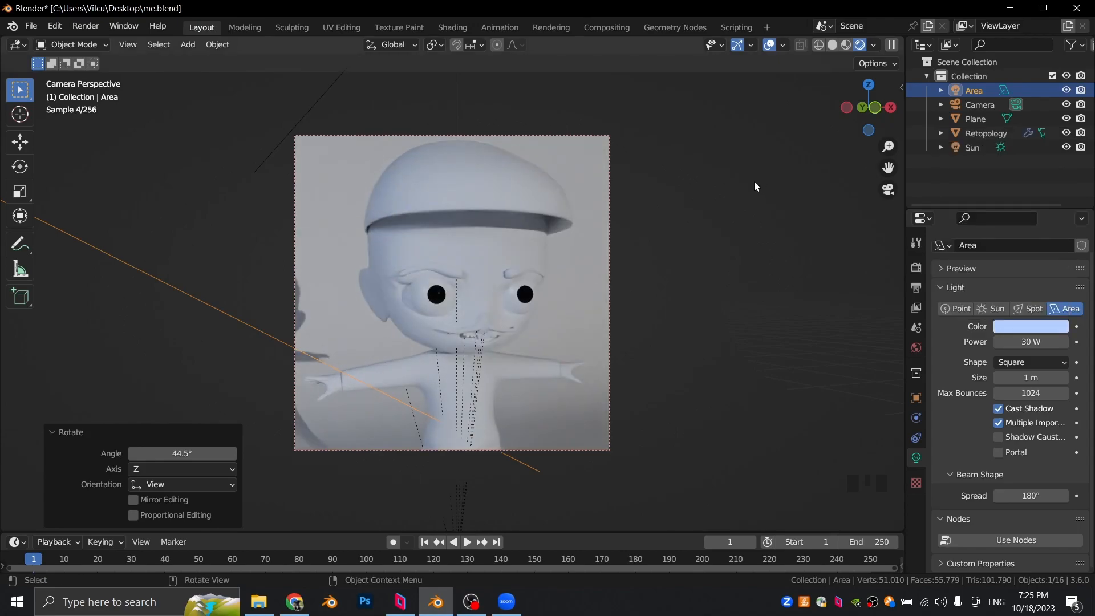
click(786, 256)
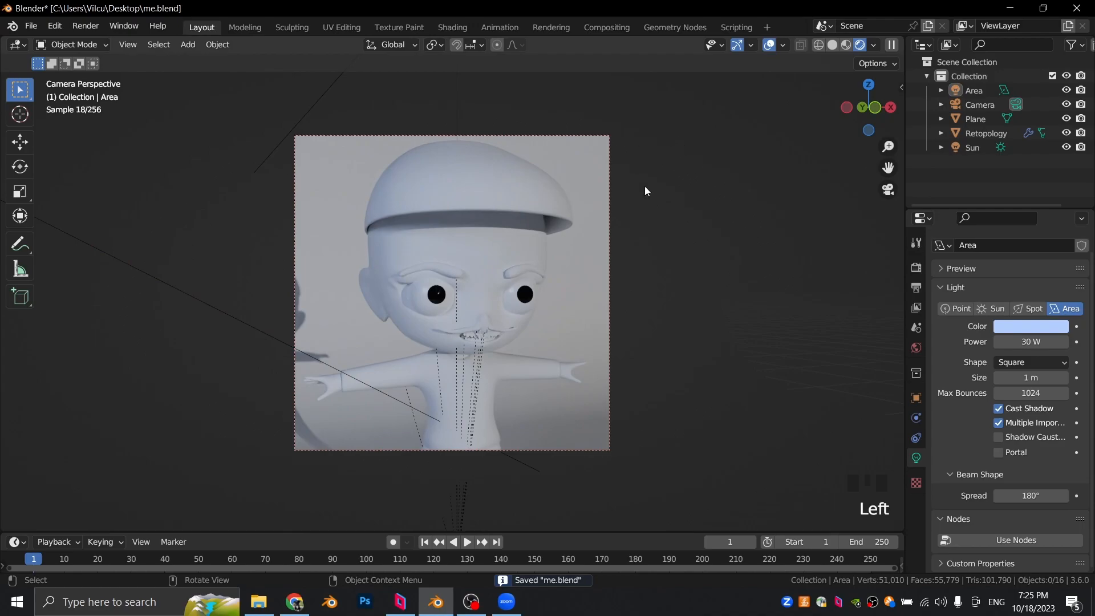
scroll(817, 253, down, 1)
scroll(821, 280, up, 1)
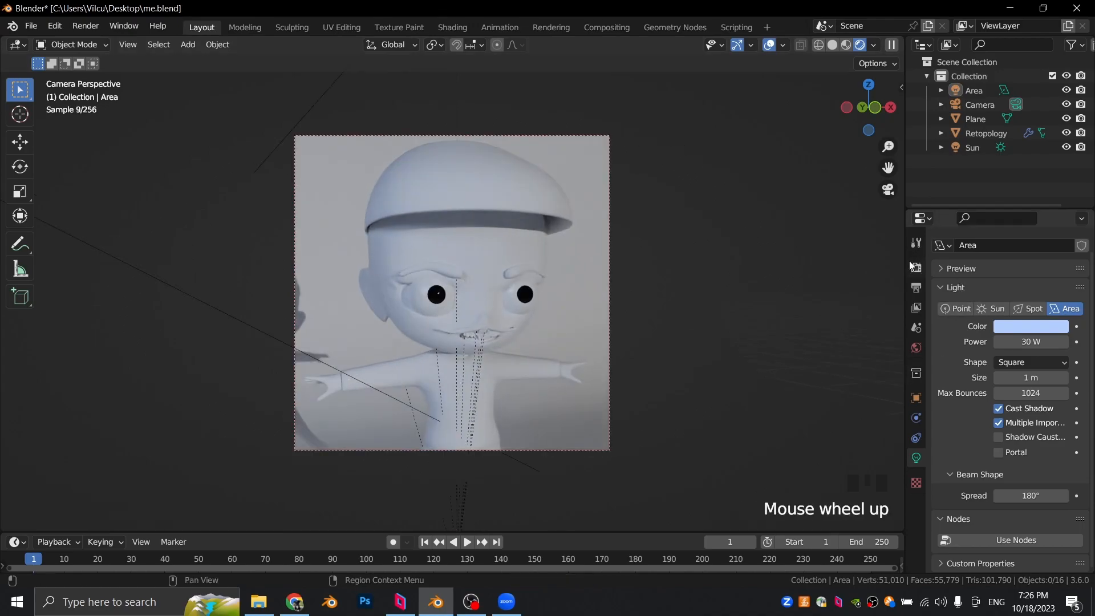
Step: In the Shading workspace, give the body a new skin-tone material with hue 0.058, saturation 0.633 and value 0.8, and save the file
click(446, 27)
scroll(528, 207, up, 2)
middle_drag(528, 207, 546, 165)
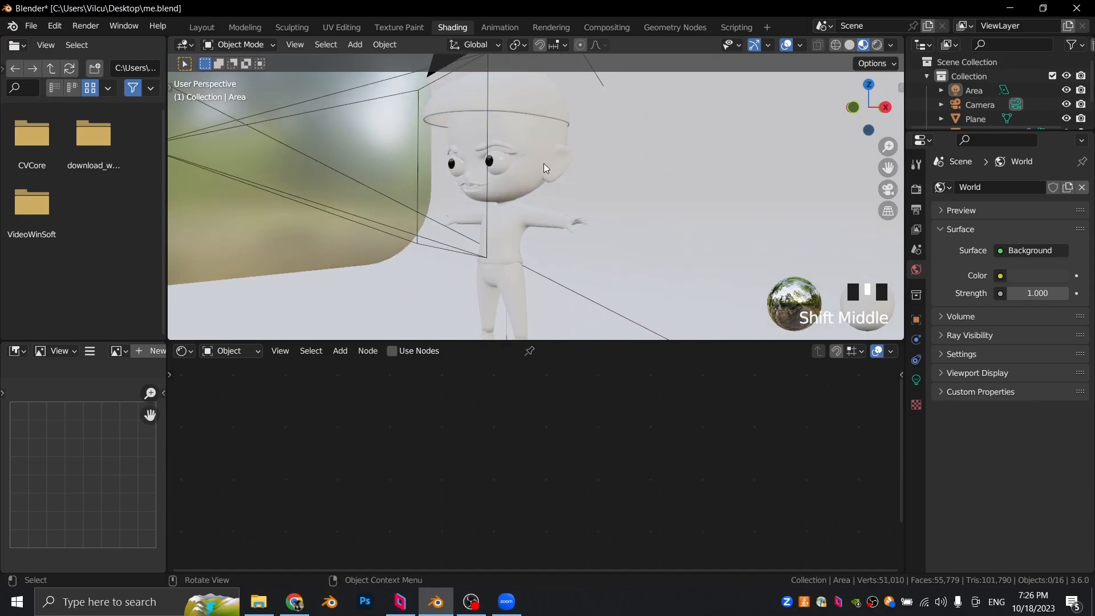
click(522, 184)
click(575, 351)
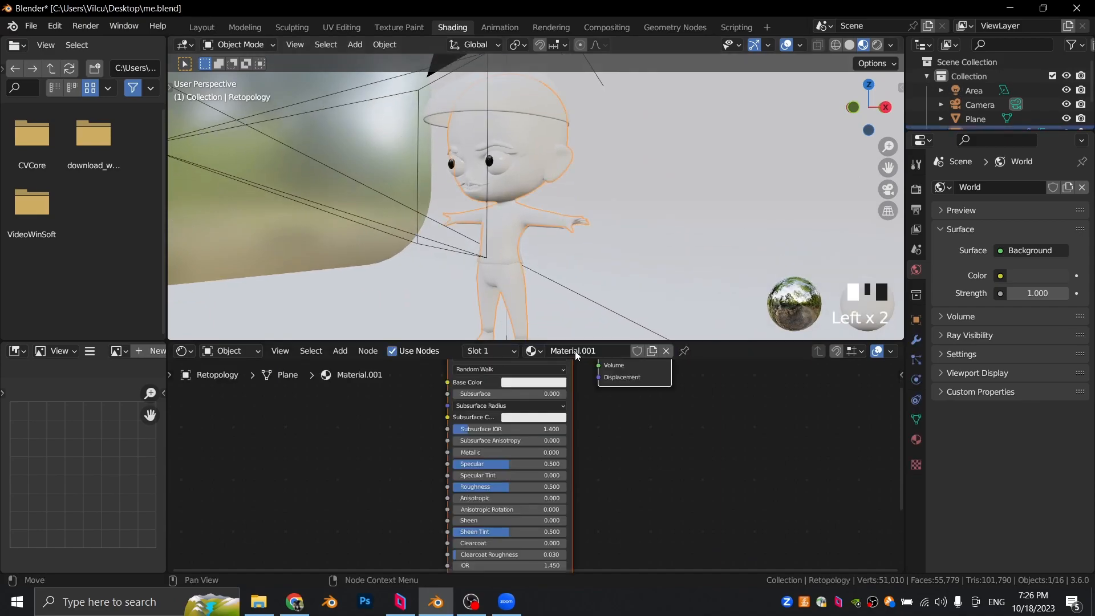
click(533, 382)
click(543, 275)
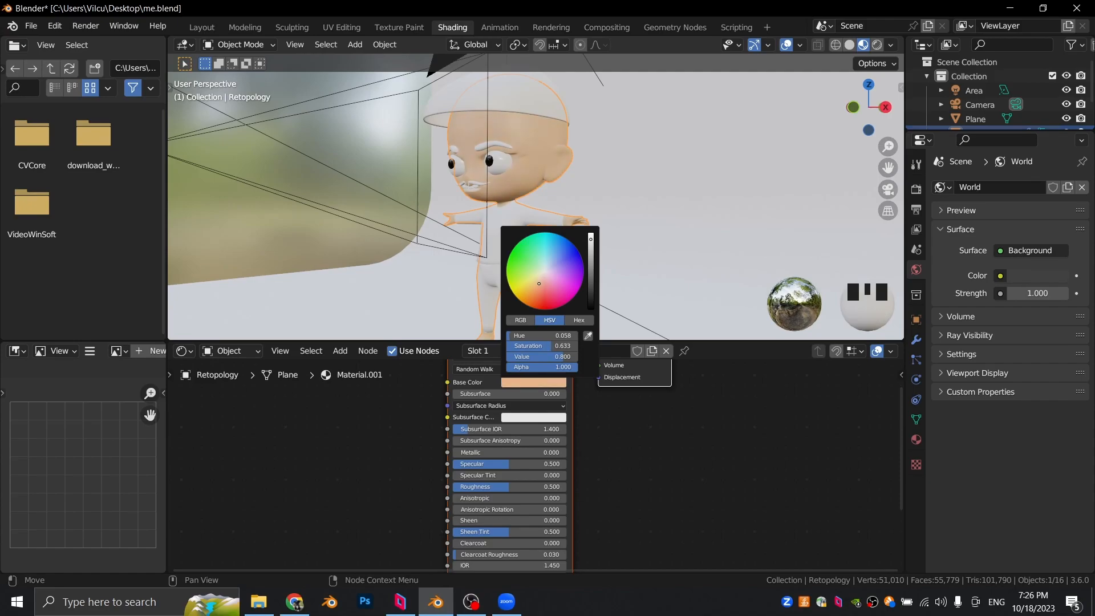
key(ctrl+s)
Step: Give the eyebrows a new material with a brown base color
scroll(454, 144, up, 2)
middle_drag(454, 144, 485, 143)
click(490, 137)
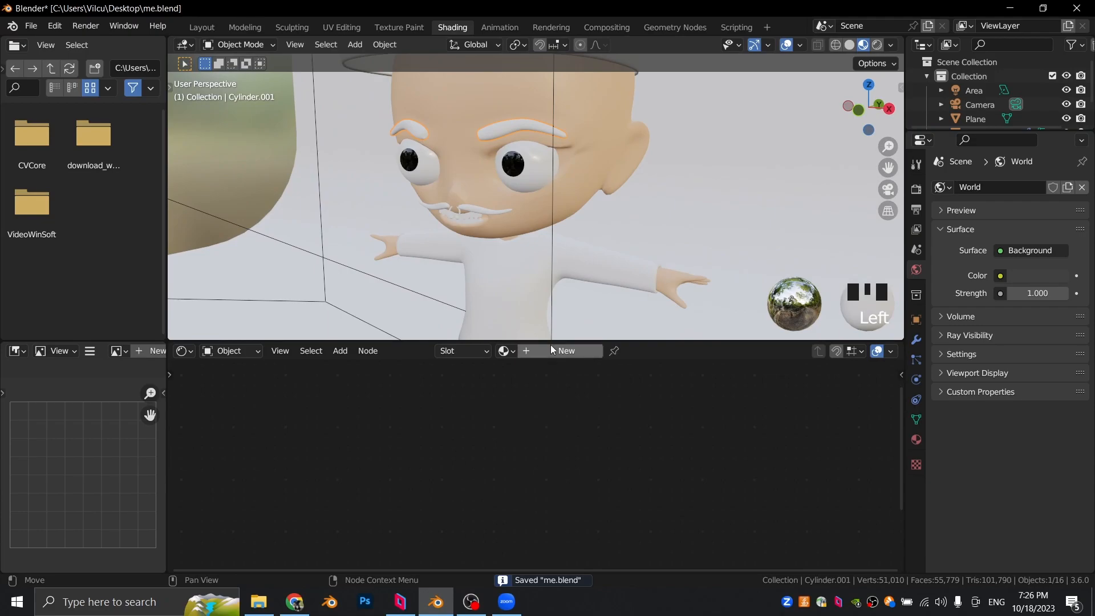
click(550, 351)
click(546, 382)
drag(537, 286, 535, 290)
drag(590, 244, 590, 269)
Step: Link the eyebrows' brown material to the mustache
shift+click(477, 208)
shift+click(485, 137)
key(ctrl+l)
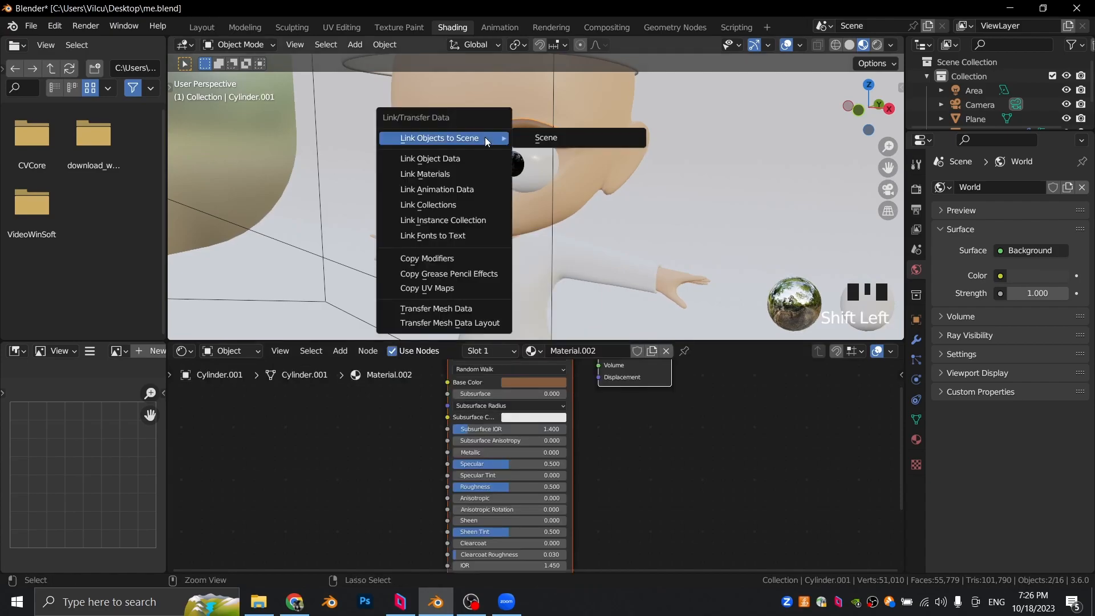
click(461, 171)
scroll(428, 170, down, 1)
scroll(428, 170, down, 1)
click(318, 154)
Step: Give the upper teeth a new light grey material with a base color value of about 0.67
middle_drag(318, 154, 587, 194)
scroll(683, 227, up, 2)
shift+middle_drag(682, 227, 576, 183)
scroll(568, 181, up, 2)
click(568, 180)
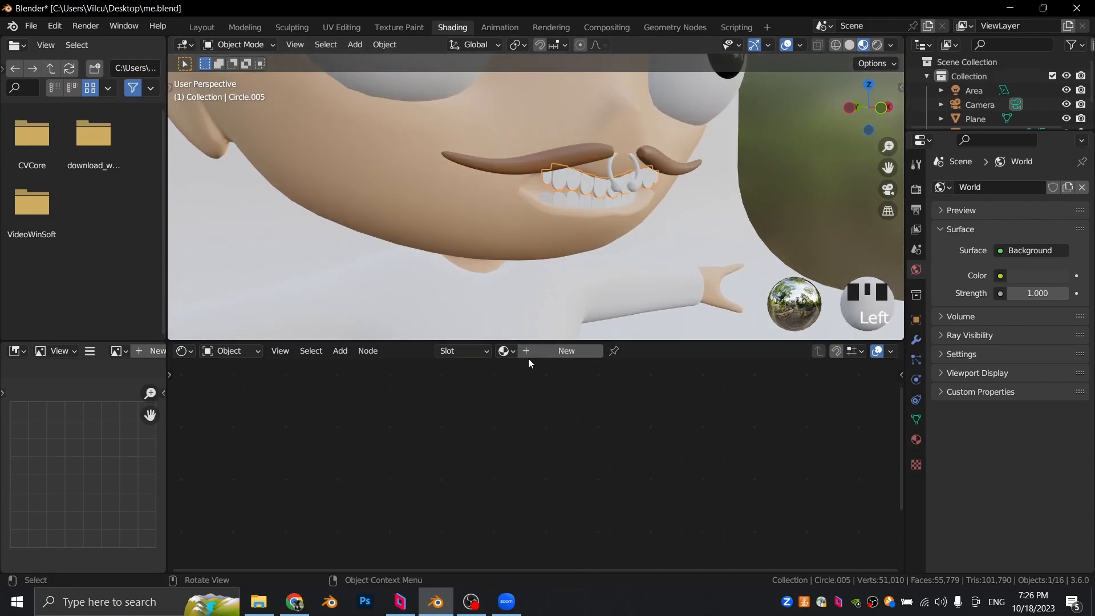
click(533, 382)
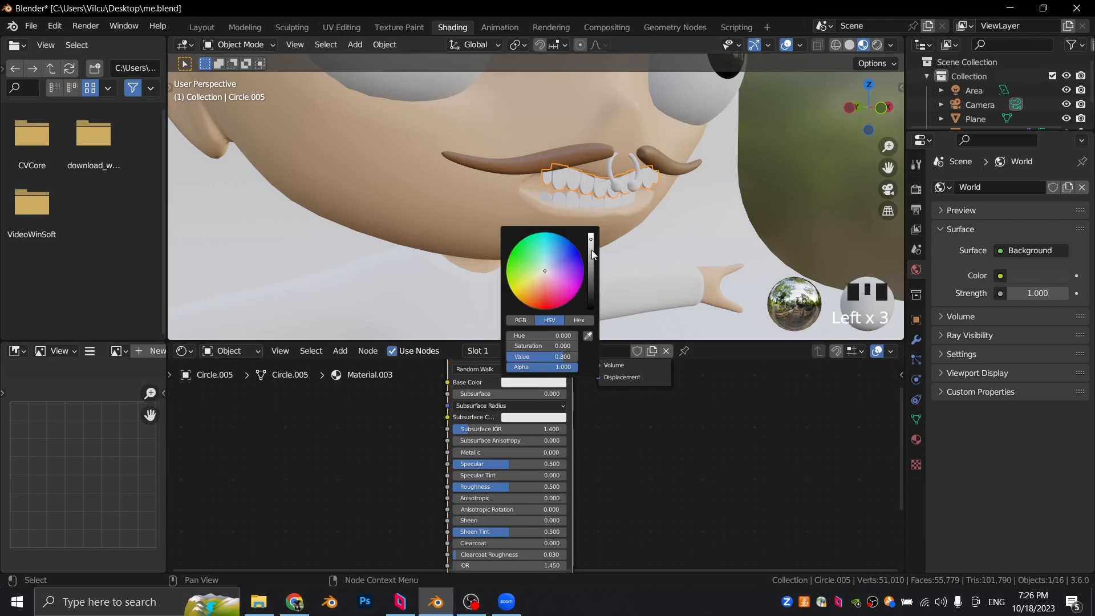
drag(591, 240, 591, 244)
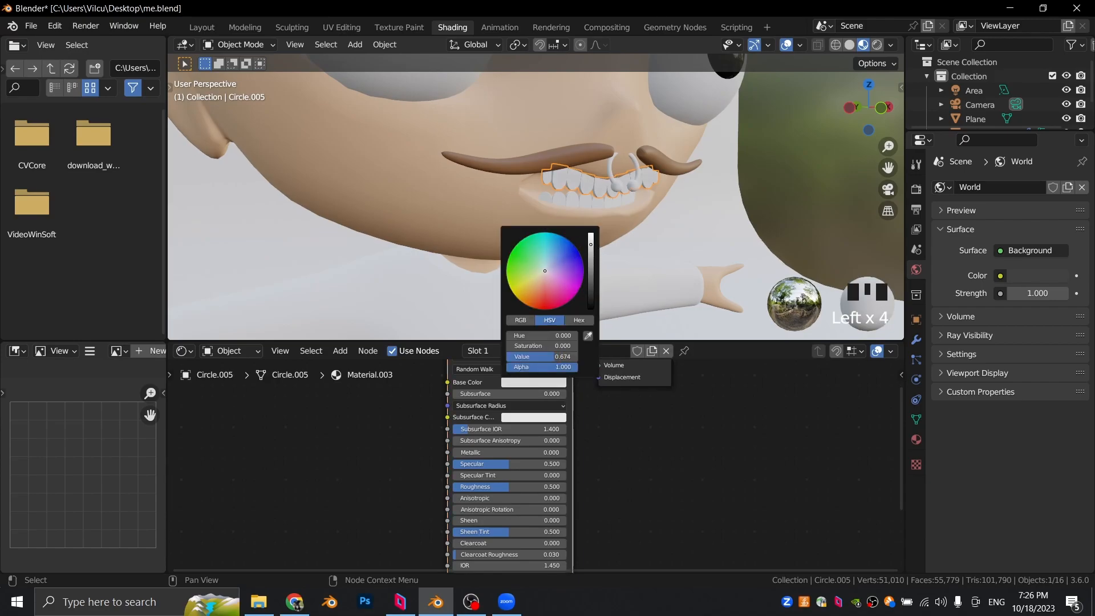
Step: Link the upper teeth's material to the lower teeth
shift+click(569, 201)
shift+click(571, 181)
key(ctrl+l)
click(571, 180)
click(799, 176)
Step: Give the nose ring a new material with Metallic at 1.0
scroll(673, 166, up, 2)
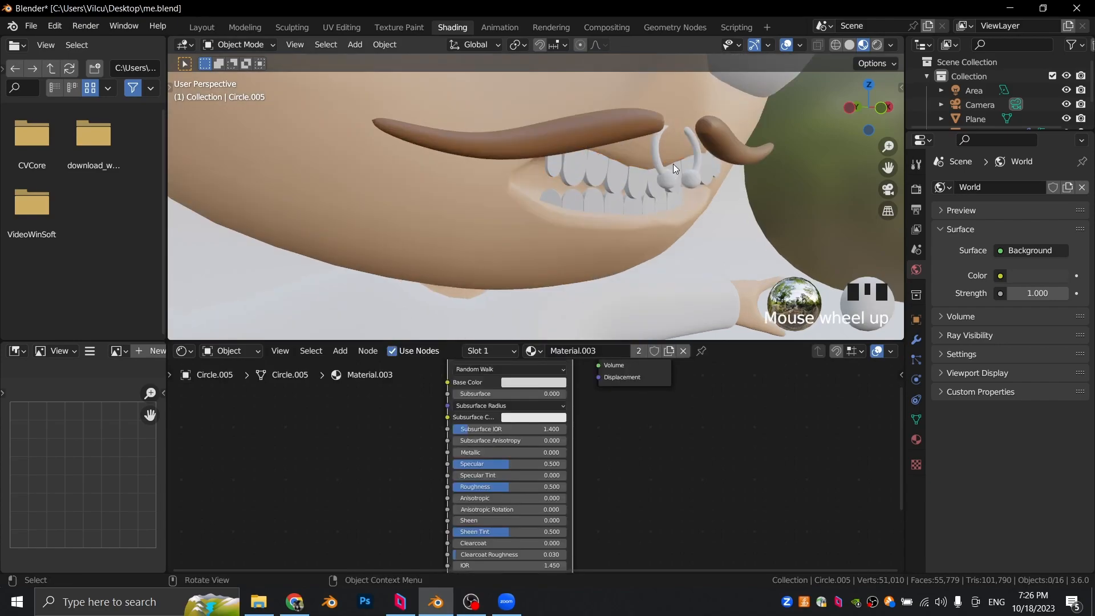
click(656, 161)
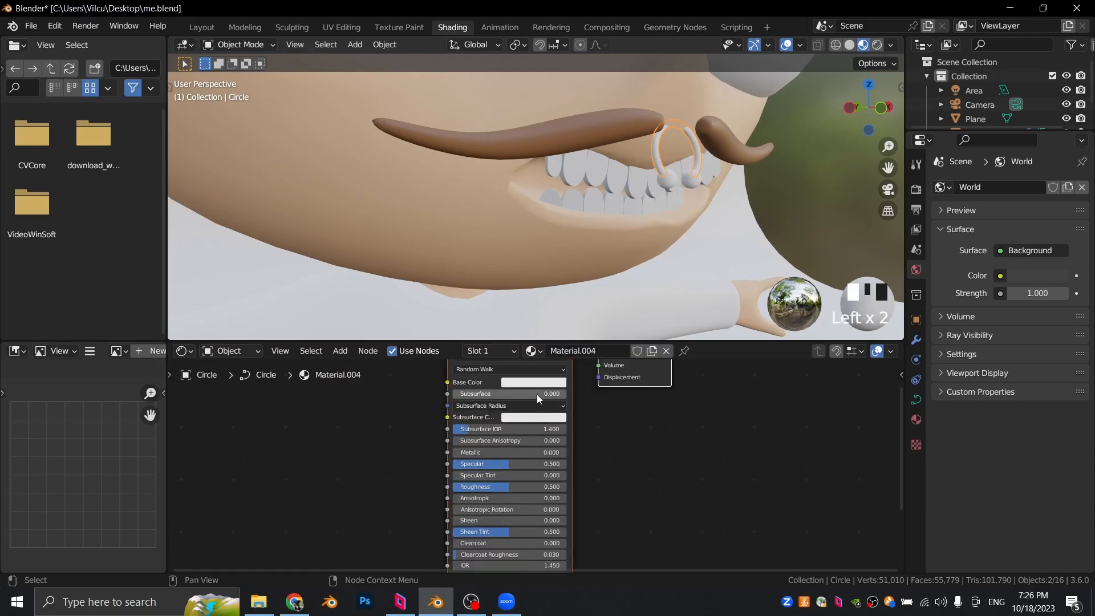
click(529, 383)
click(434, 440)
drag(477, 451, 569, 457)
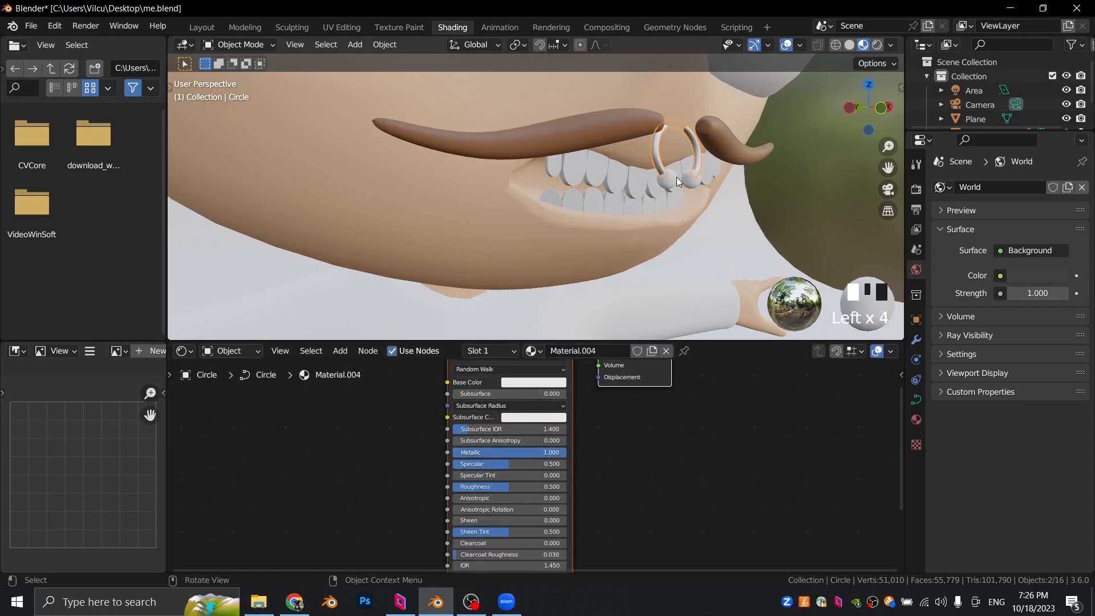
Step: Lower the nose ring material's roughness to about 0.21
middle_drag(678, 177, 665, 183)
scroll(601, 234, up, 2)
scroll(600, 231, down, 1)
shift+middle_drag(600, 231, 548, 303)
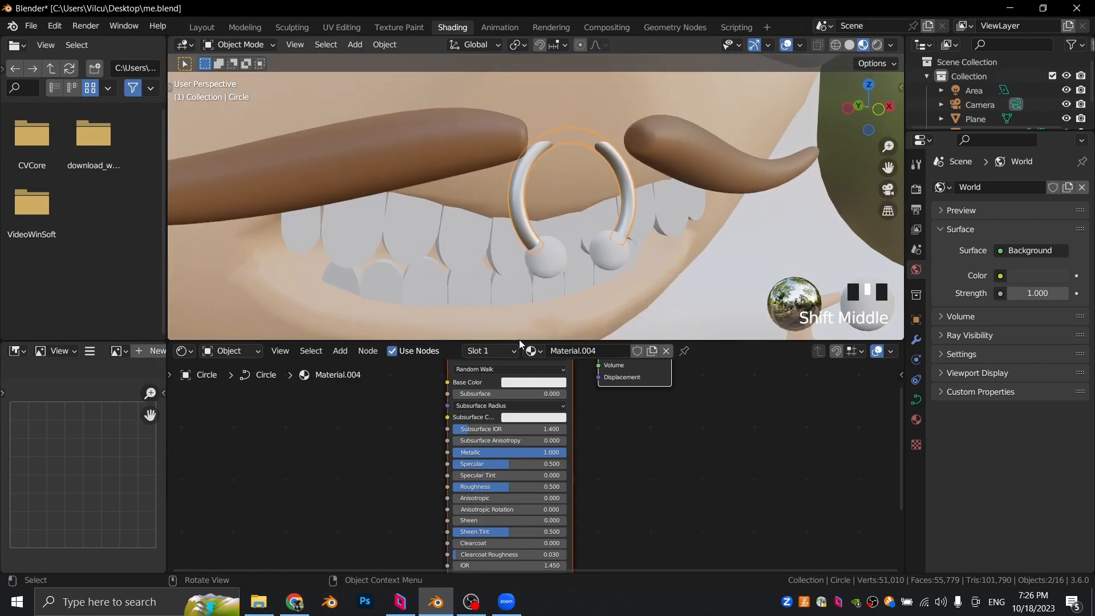
drag(503, 489, 471, 489)
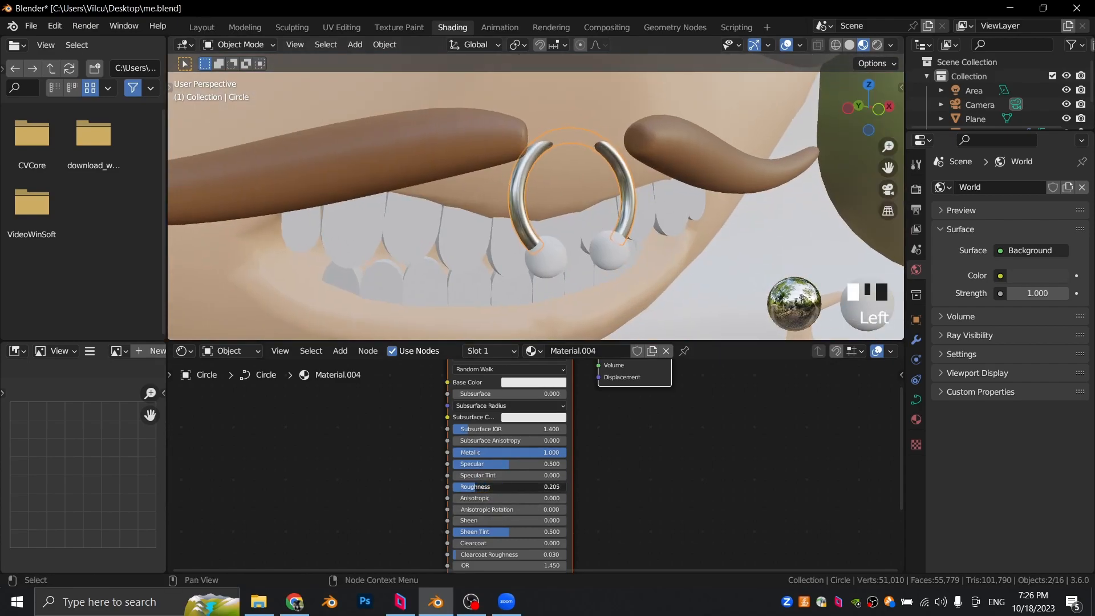
Step: Link the nose ring's metallic material to the ball ends of the piercing and save the file
click(527, 214)
shift+click(516, 207)
key(ctrl+l)
click(519, 206)
scroll(570, 200, down, 8)
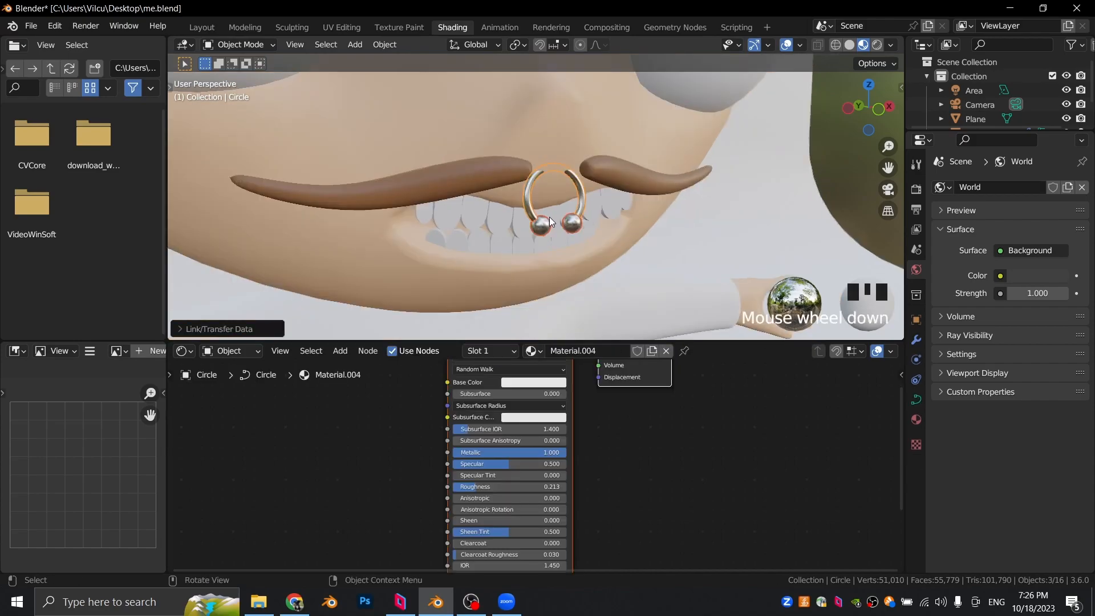
click(816, 174)
key(ctrl+s)
Step: Give the cap a new material with a medium grey base color
middle_drag(815, 174, 658, 169)
scroll(563, 136, down, 3)
middle_drag(563, 136, 541, 161)
click(530, 170)
scroll(530, 170, up, 2)
click(548, 351)
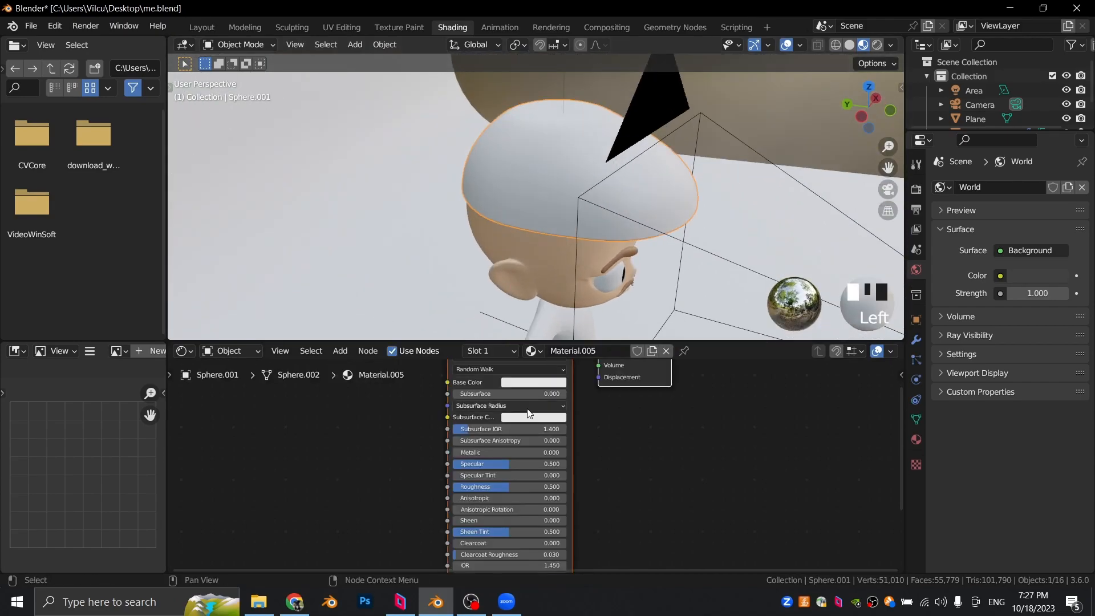
click(517, 381)
click(591, 264)
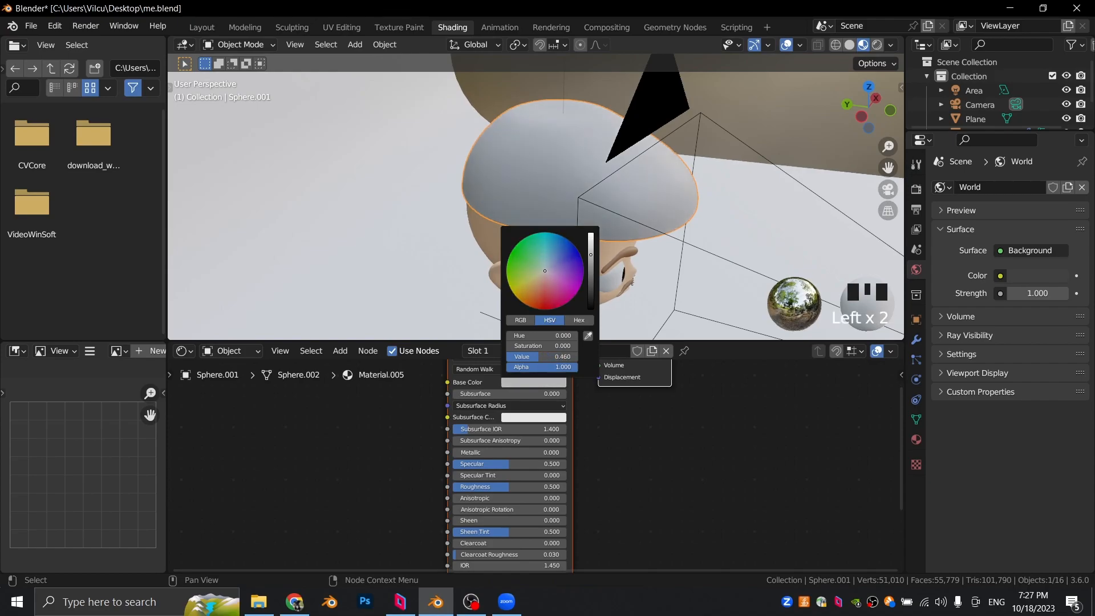
Step: Add a Bump node to the cap's material and connect its Normal output to the shader's Emission input
scroll(398, 406, down, 1)
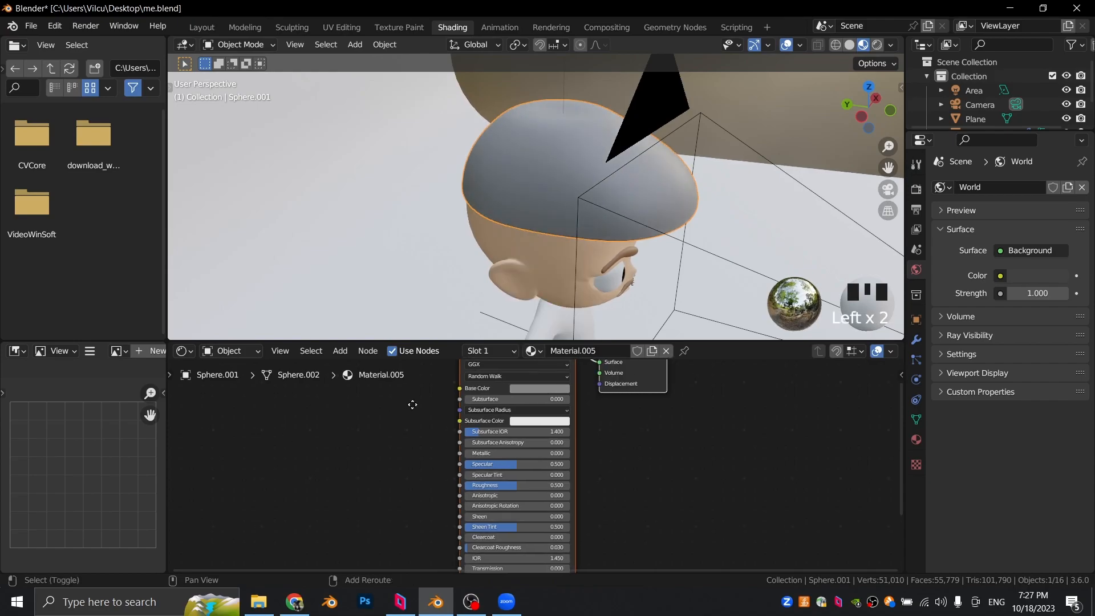
shift+middle_drag(398, 406, 455, 349)
key(shift+a)
click(389, 407)
text(bump)
key(Return)
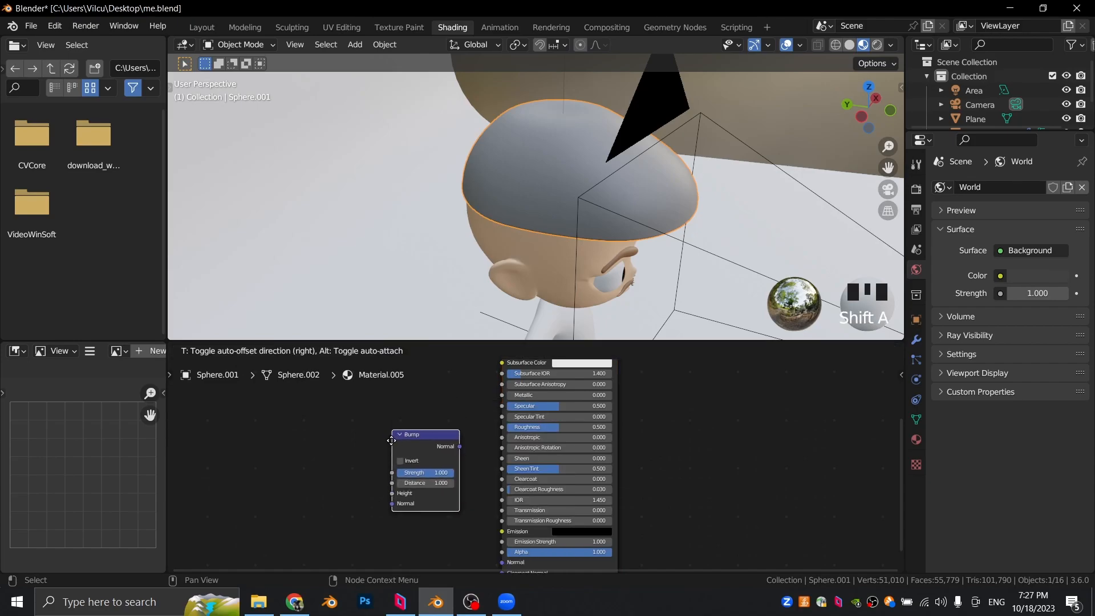
click(418, 428)
mouse_move(418, 426)
mouse_down()
mouse_move(433, 471)
mouse_move(506, 502)
mouse_up()
Step: Add an Image Texture node and connect its Color output to the Bump node's Height input
key(shift+a)
click(291, 412)
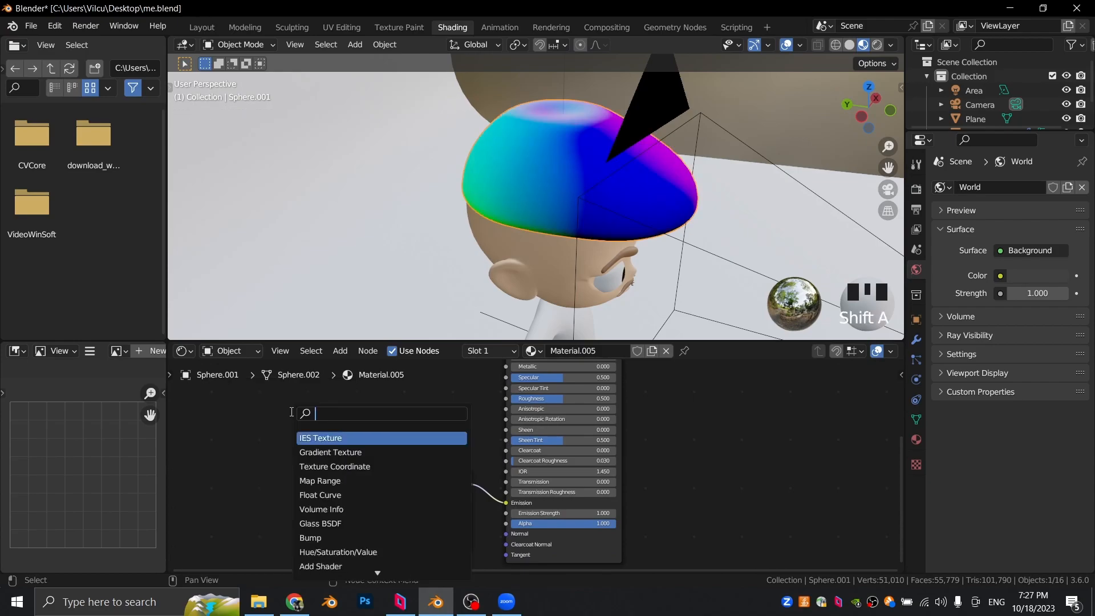
text(image)
key(Return)
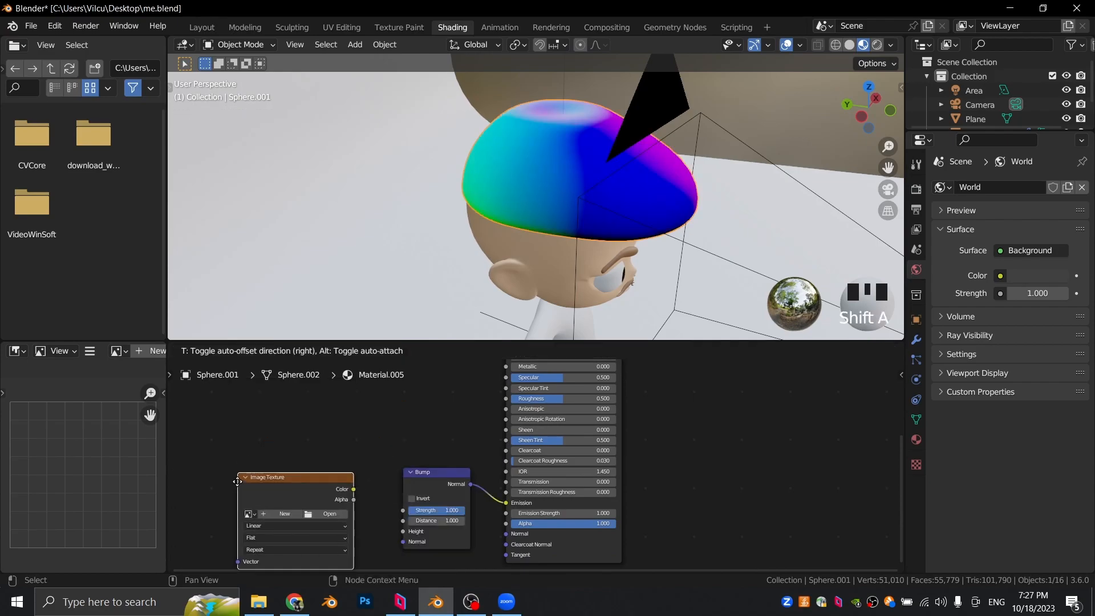
click(364, 500)
drag(358, 485, 403, 531)
Step: Load the black-and-white fabric texture displacement image into the cap material's Image Texture node
scroll(414, 457, up, 2)
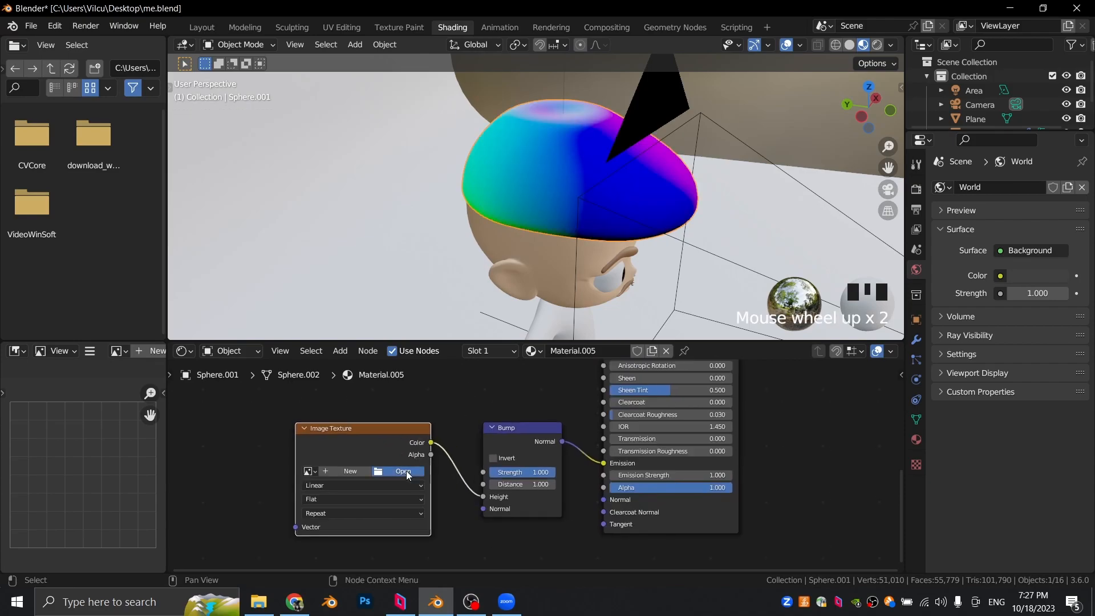
click(406, 470)
double_click(408, 286)
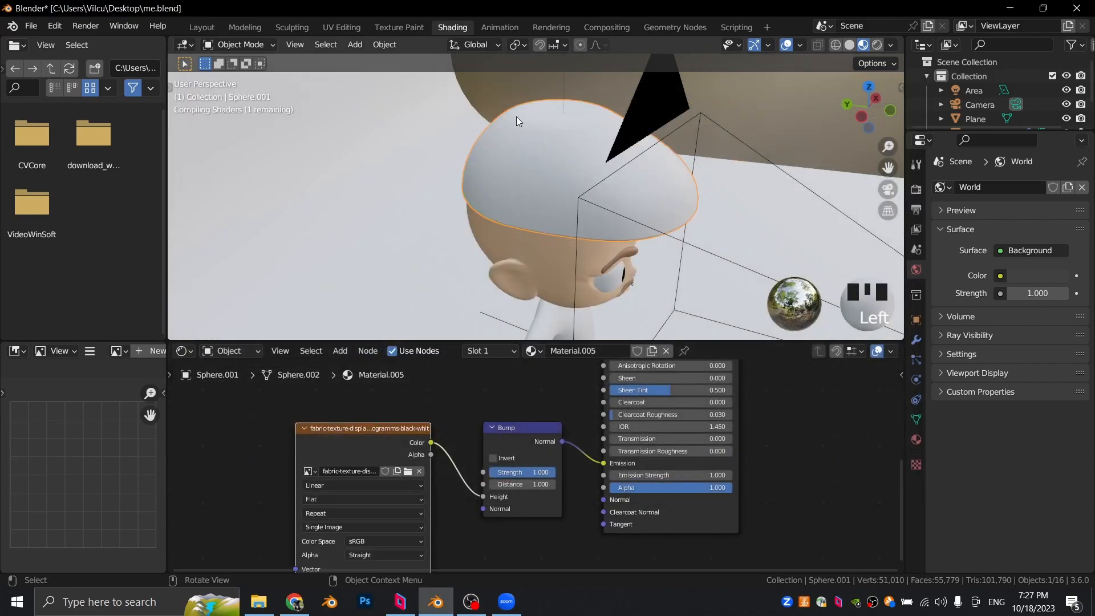
Step: Move the Bump node's Normal output from the shader's Emission input to its Normal input
scroll(546, 204, down, 5)
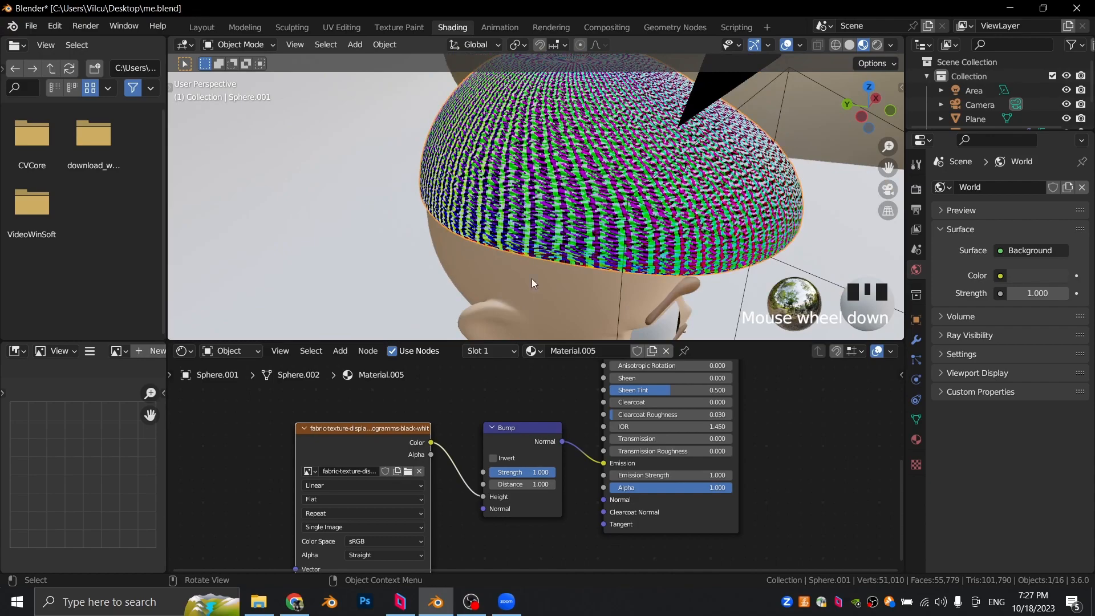
scroll(455, 413, down, 2)
drag(602, 464, 590, 493)
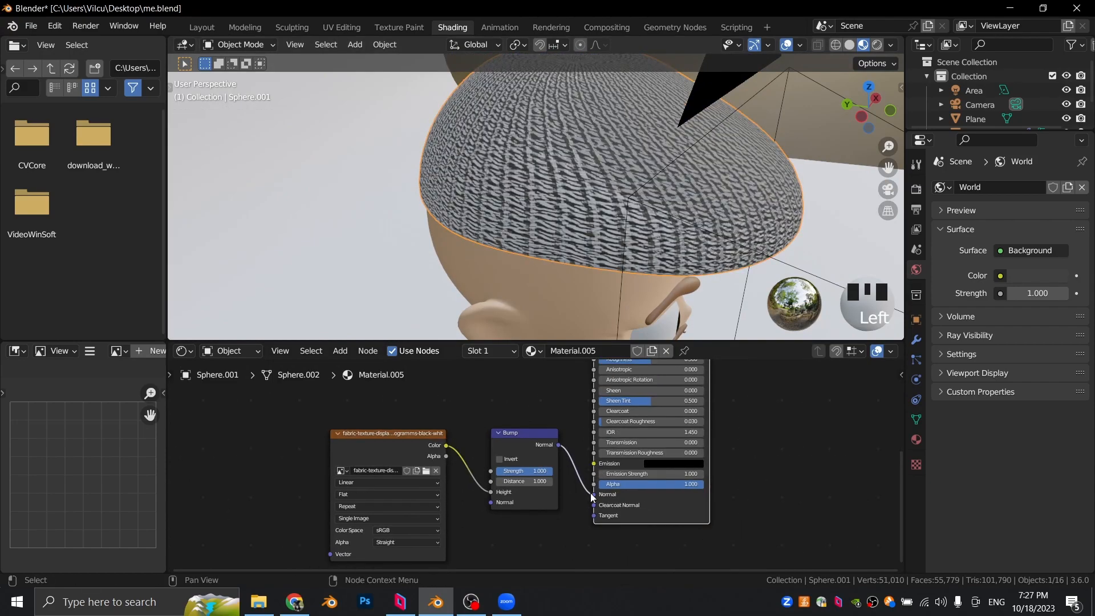
Step: Add Mapping and Texture Coordinate nodes to the cap's fabric image and connect the Object output to the Mapping vector
scroll(573, 214, up, 1)
click(387, 447)
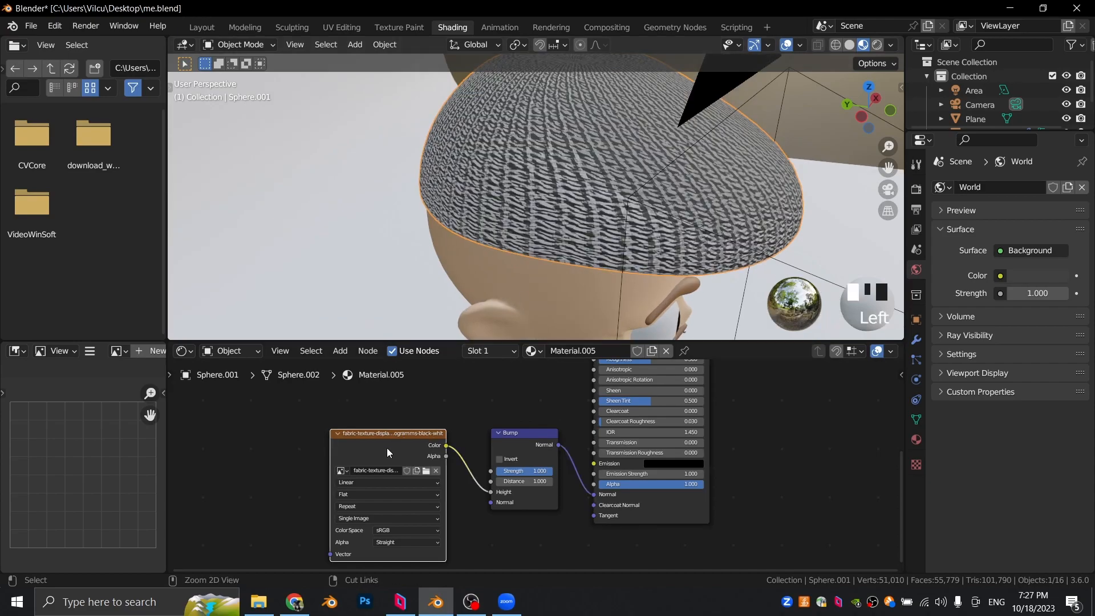
key(ctrl+t)
shift+middle_drag(356, 452, 410, 428)
drag(278, 472, 297, 467)
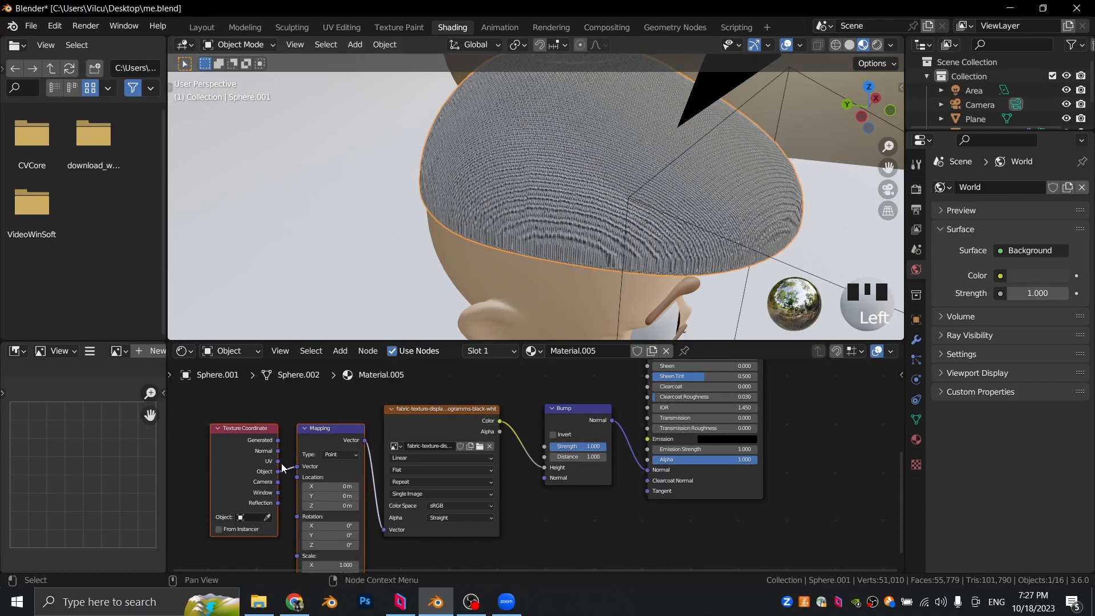
Step: Recalculate the normals of the whole cap mesh and apply the cap's scale
key(Tab)
key(a)
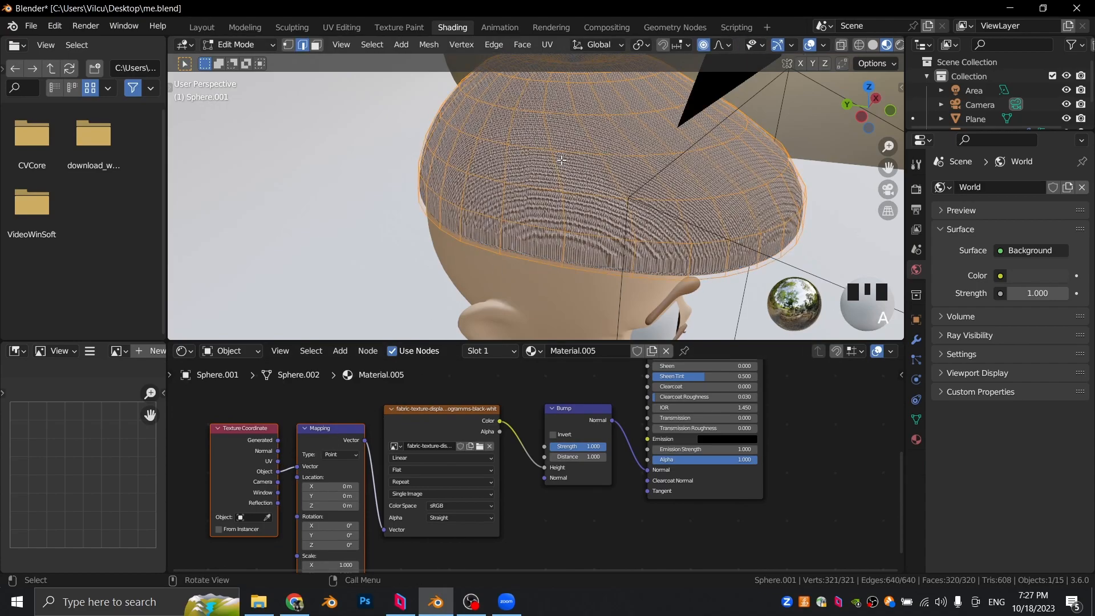
key(shift+n)
key(Tab)
key(ctrl+a)
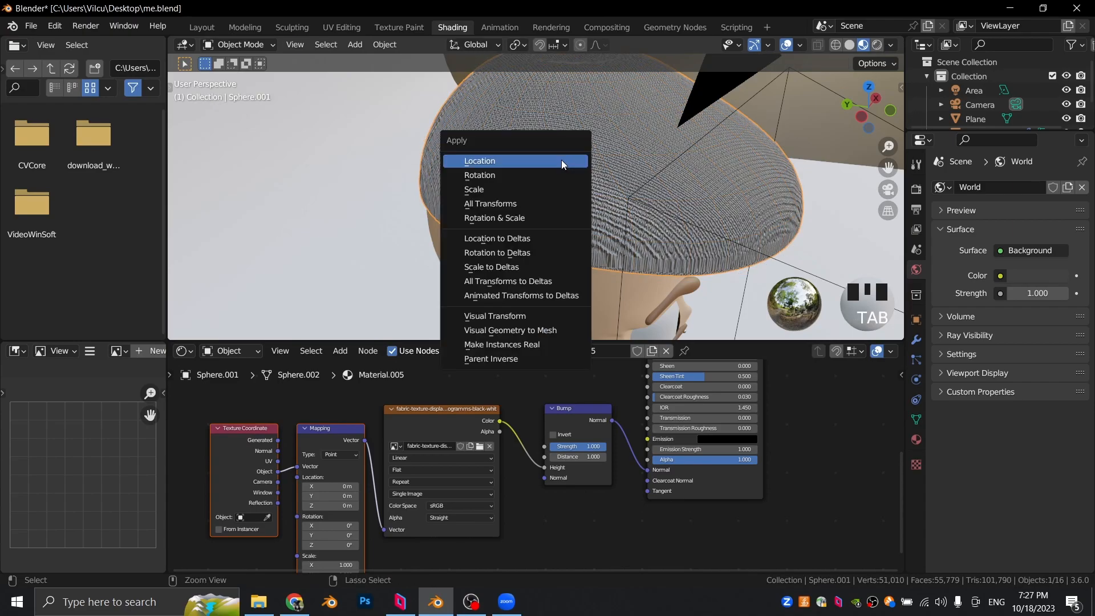
click(507, 184)
Step: Set the cap's Bump strength to 0.220 and connect the UV output to the Mapping node's Vector input
scroll(516, 202, down, 2)
middle_drag(602, 159, 492, 280)
scroll(409, 416, up, 3)
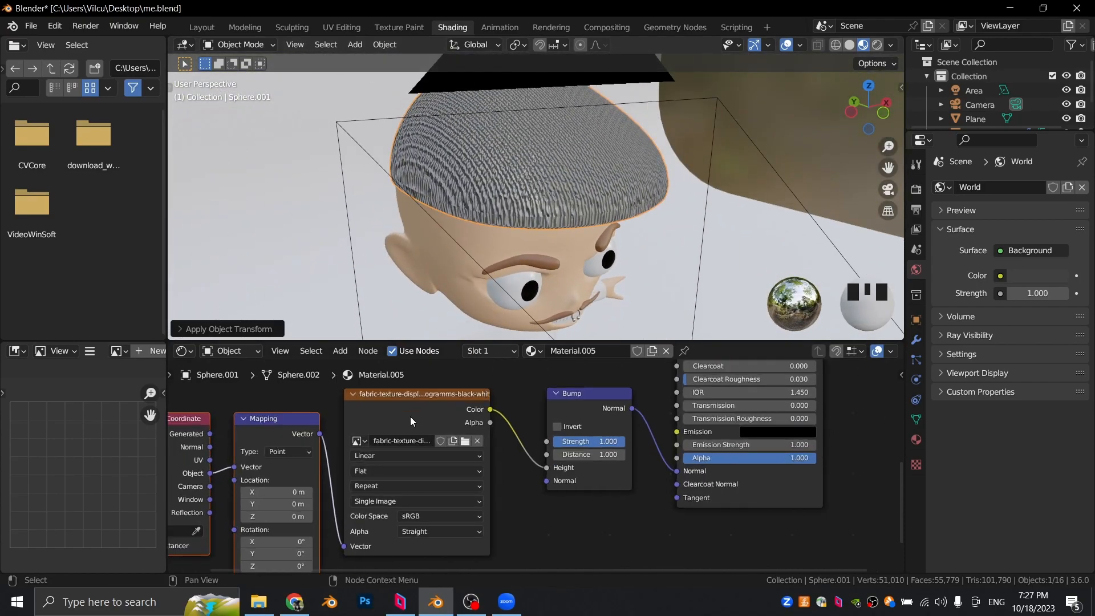
drag(599, 437, 574, 437)
scroll(296, 455, down, 4)
drag(336, 455, 360, 466)
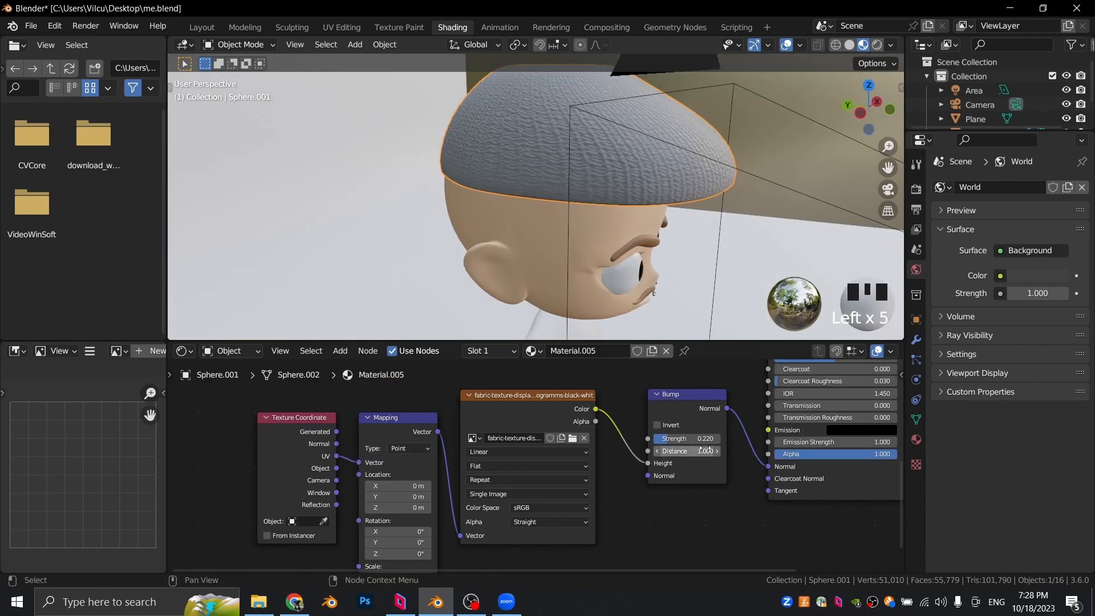
Step: Set the cap's Mapping scale to 2.540 on all three axes and look at the character through the camera
scroll(406, 475, down, 3)
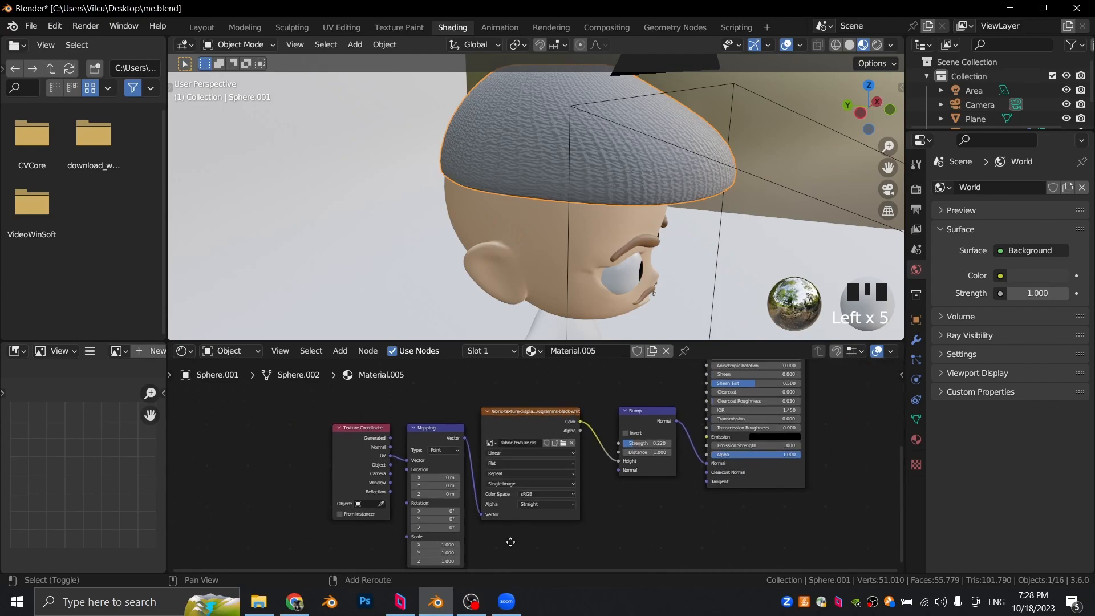
shift+scroll(445, 502, down, 2)
drag(445, 498, 493, 498)
scroll(720, 129, down, 2)
middle_drag(720, 129, 680, 148)
scroll(680, 148, down, 4)
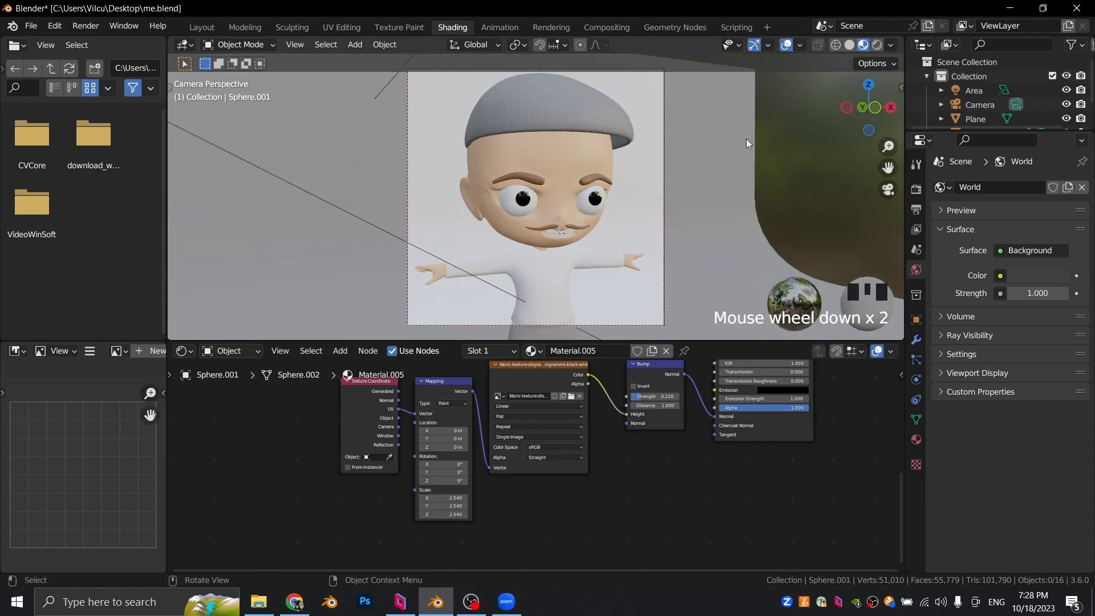
Step: Show the camera view in rendered shading and set the cap's Mapping scale to 1.480 on all three axes
click(881, 45)
scroll(738, 159, up, 1)
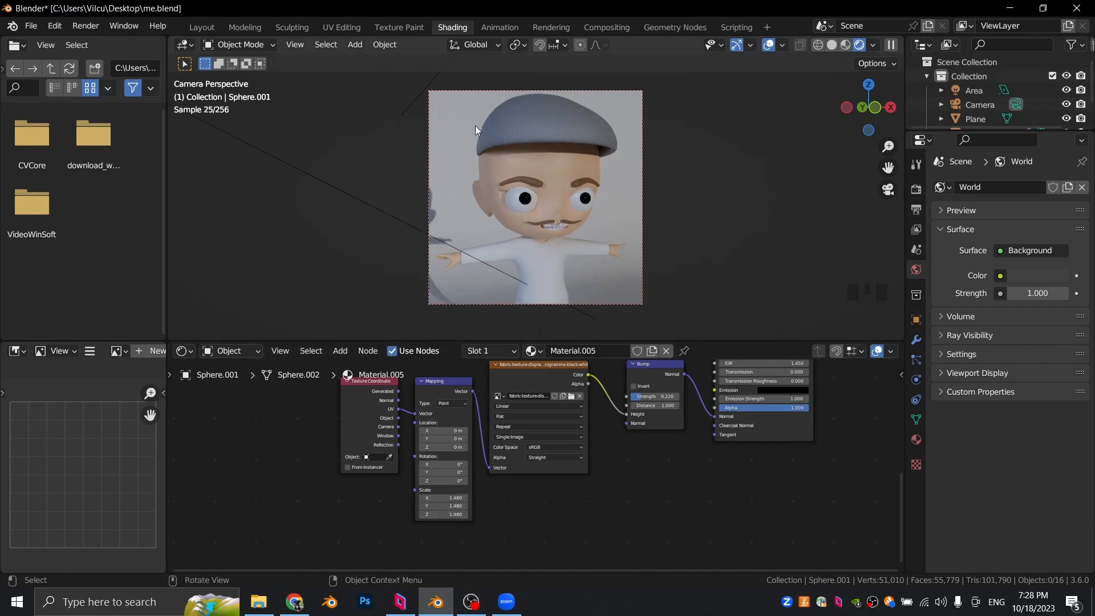
Step: Copy the cap's coordinate, mapping, fabric image and Bump nodes into a new material on the shirt
scroll(621, 491, down, 2)
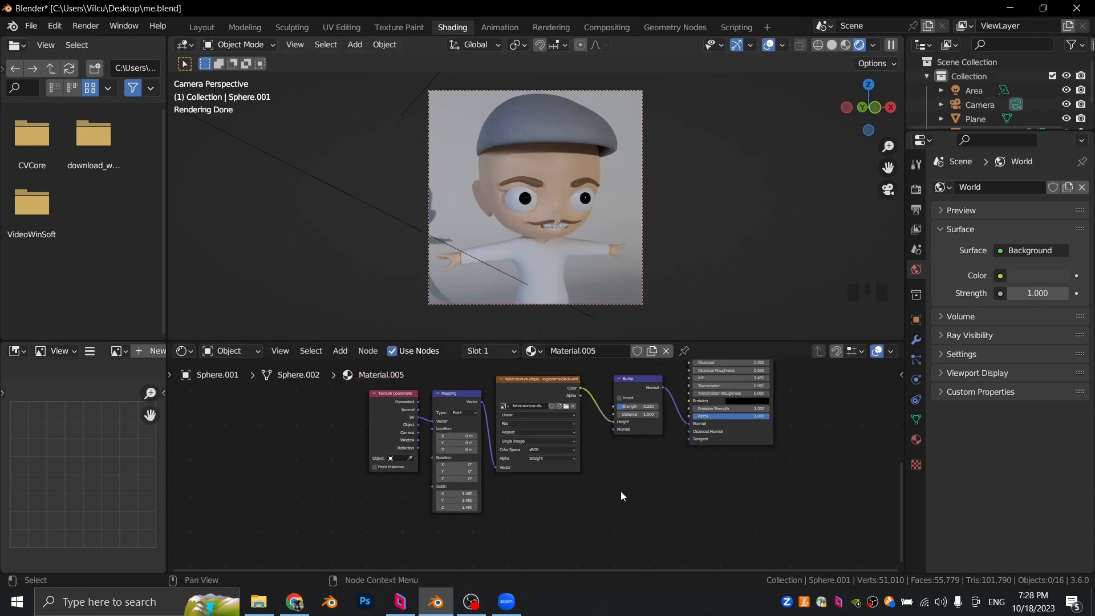
drag(369, 406, 592, 481)
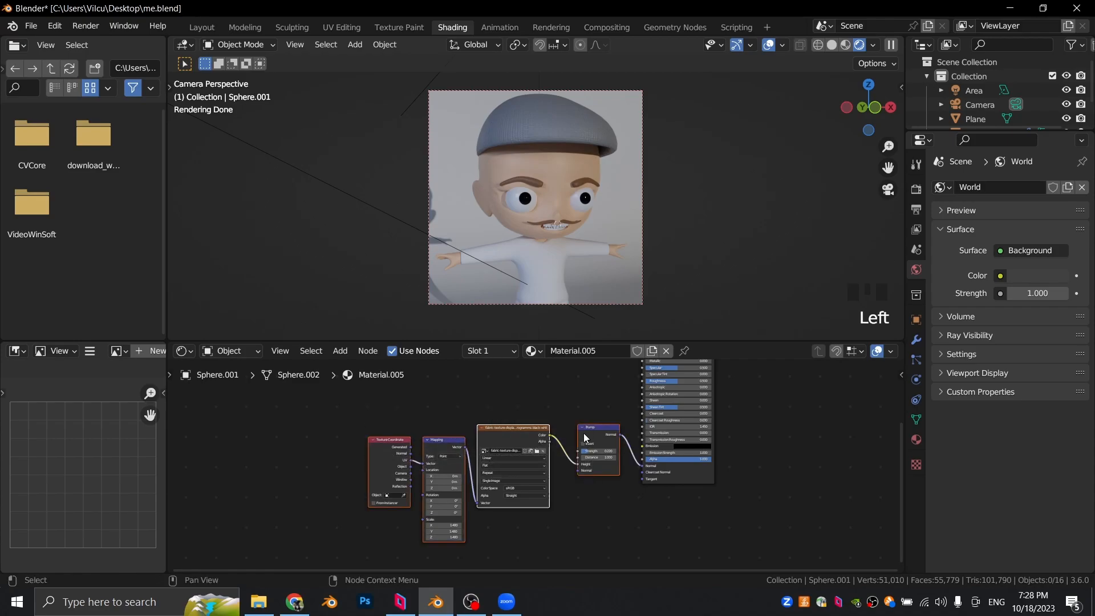
click(540, 279)
click(555, 352)
key(ctrl+v)
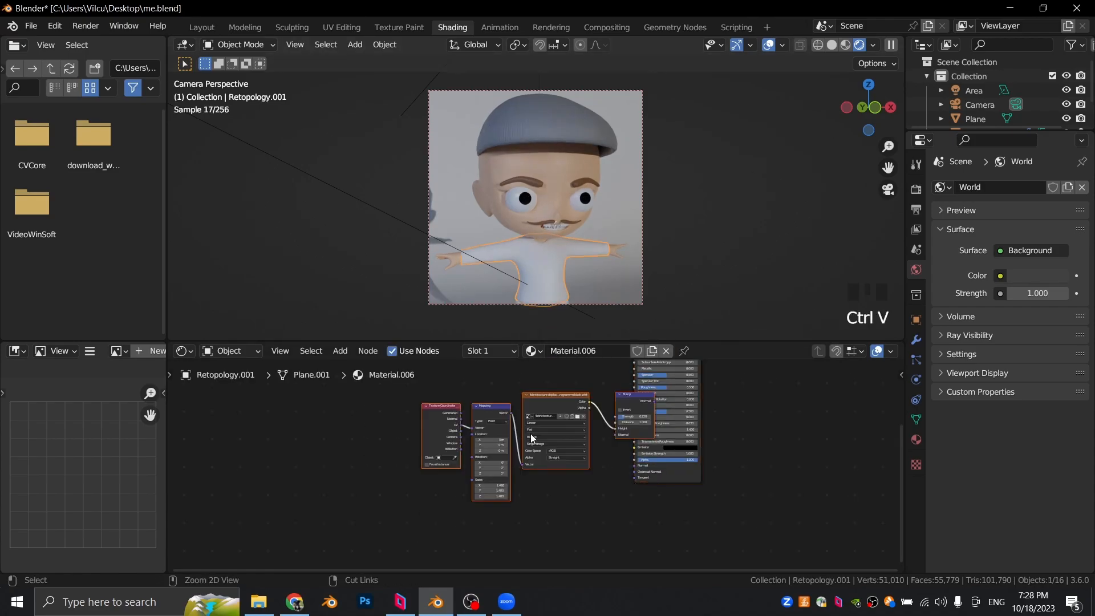
Step: Position the pasted nodes and connect the shirt's Bump Normal output to the shader's Normal input
click(580, 425)
click(610, 406)
scroll(611, 406, up, 3)
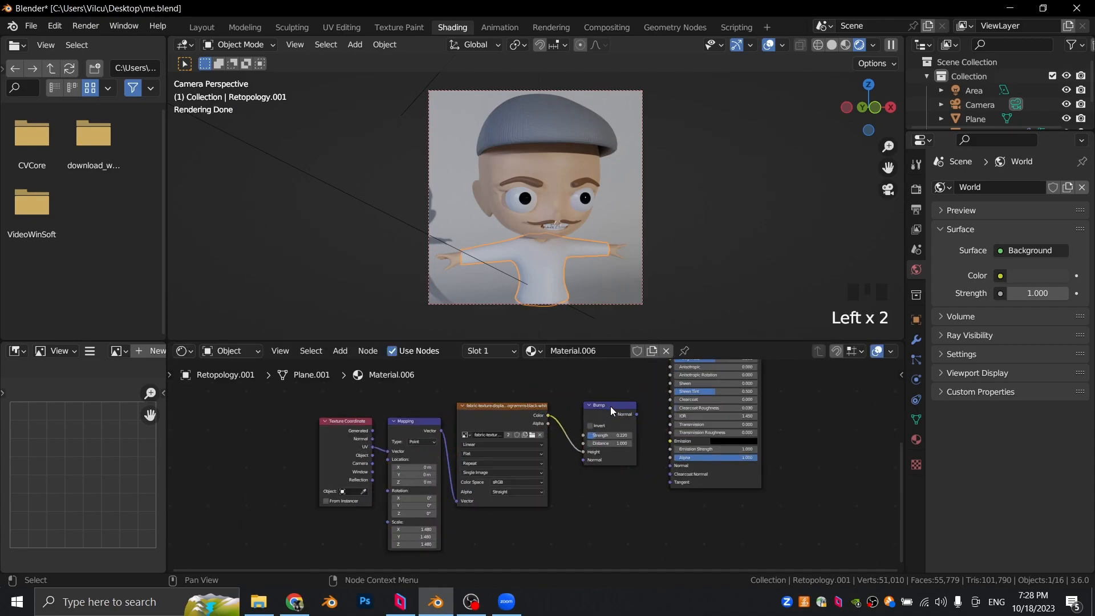
scroll(629, 443, up, 2)
drag(600, 428, 652, 502)
scroll(597, 284, up, 2)
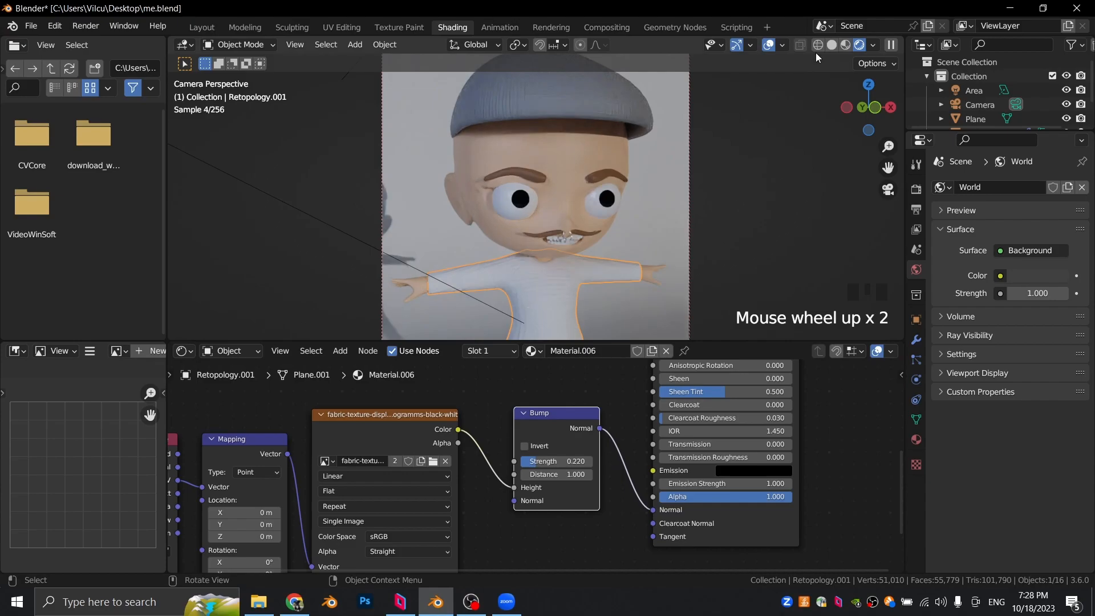
Step: Switch to material preview shading and examine the fabric bump on the shirt up close
click(846, 44)
middle_drag(666, 250, 600, 160)
scroll(521, 216, up, 3)
shift+middle_drag(522, 217, 573, 186)
scroll(607, 248, up, 1)
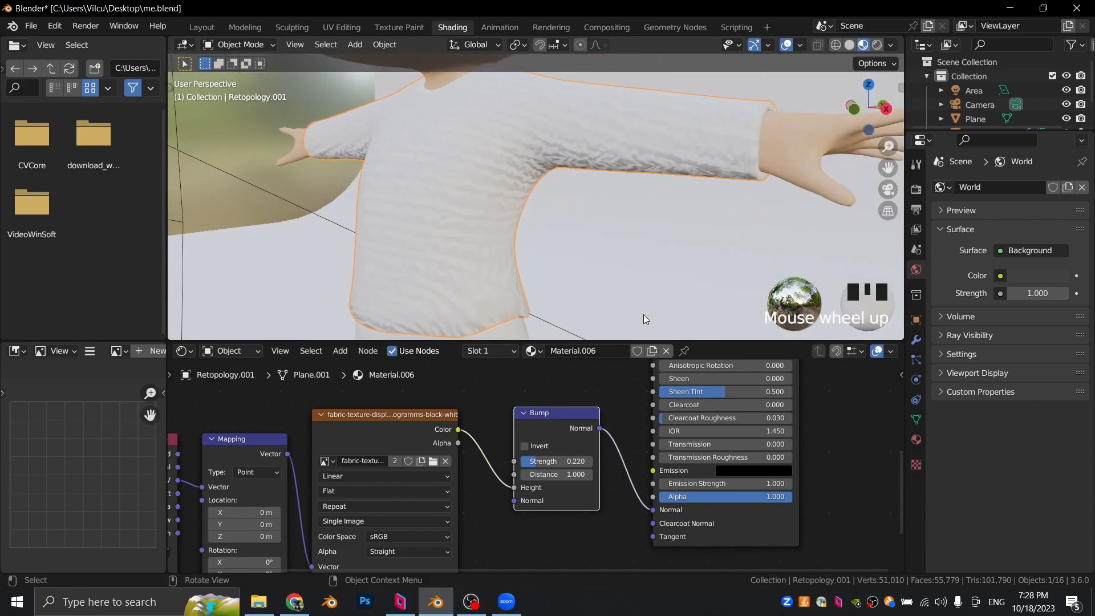
scroll(491, 261, down, 1)
scroll(294, 422, down, 2)
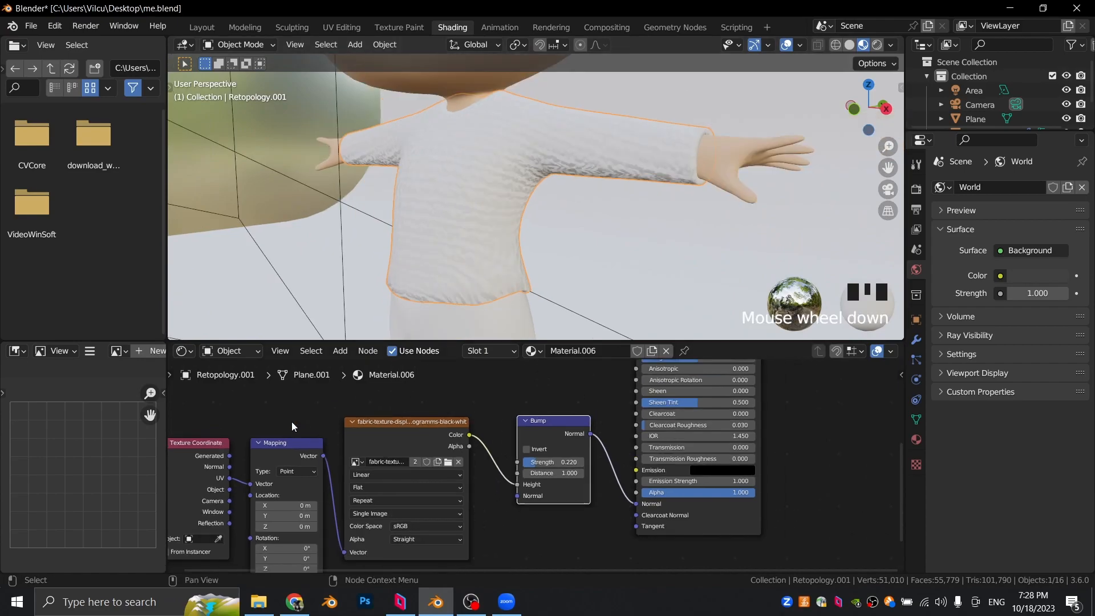
Step: Try the Object coordinates for the shirt's Mapping vector and reconnect the UV output
middle_drag(293, 422, 398, 419)
scroll(341, 474, up, 1)
drag(324, 491, 347, 483)
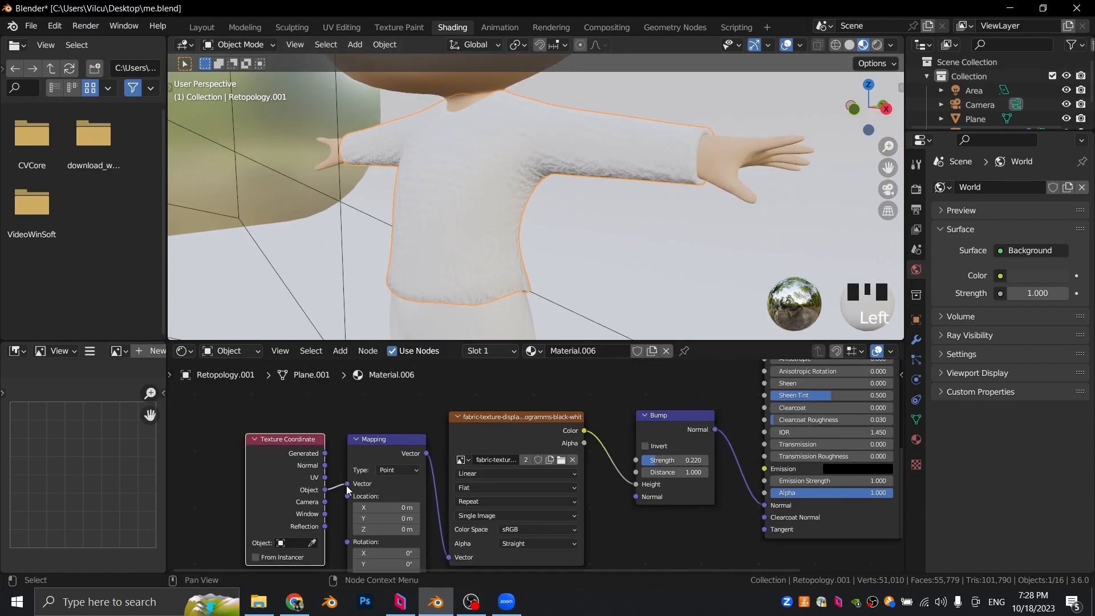
middle_drag(439, 245, 429, 391)
drag(327, 481, 346, 483)
Step: Unwrap the whole shirt mesh with Smart UV Project
key(Tab)
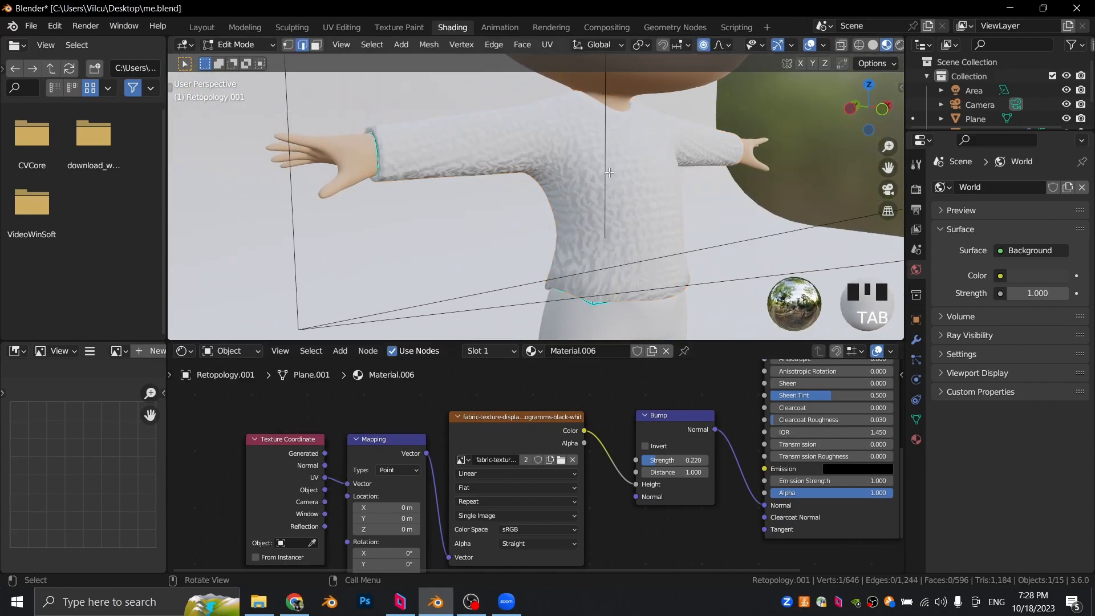
key(u)
click(574, 176)
key(u)
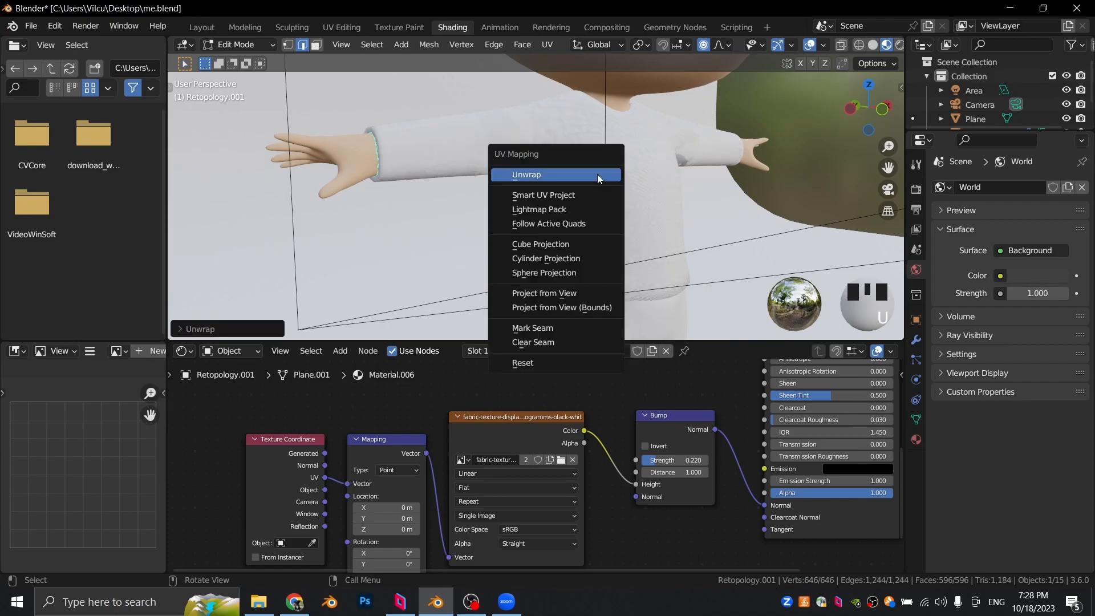
click(573, 195)
click(569, 325)
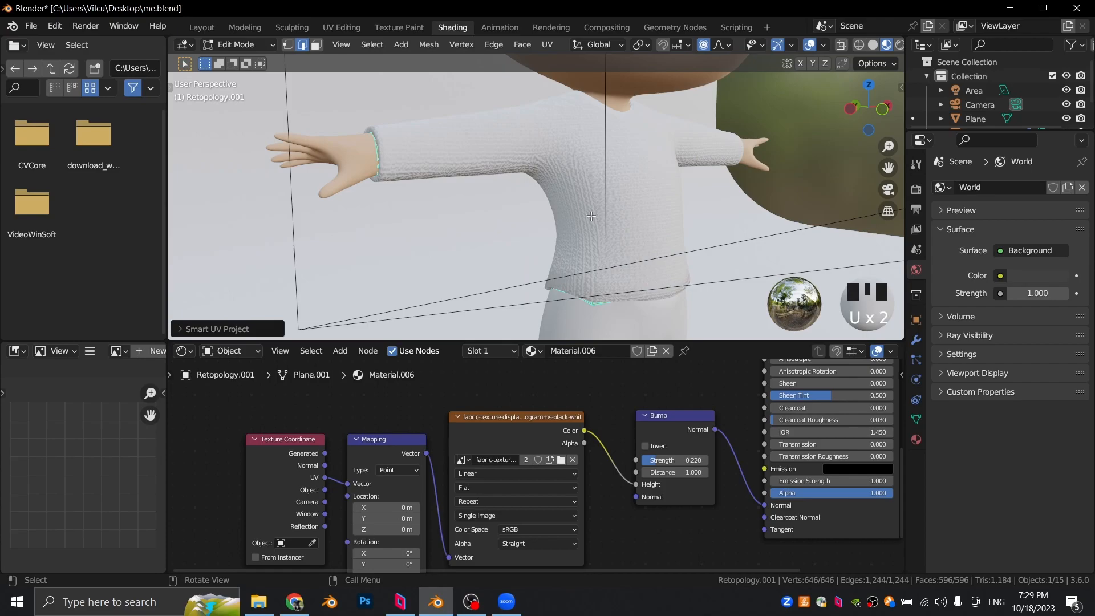
Step: Leave mesh editing and set the shirt's Bump strength to 0.213
scroll(585, 220, down, 5)
key(Tab)
scroll(599, 522, down, 2)
drag(594, 522, 599, 522)
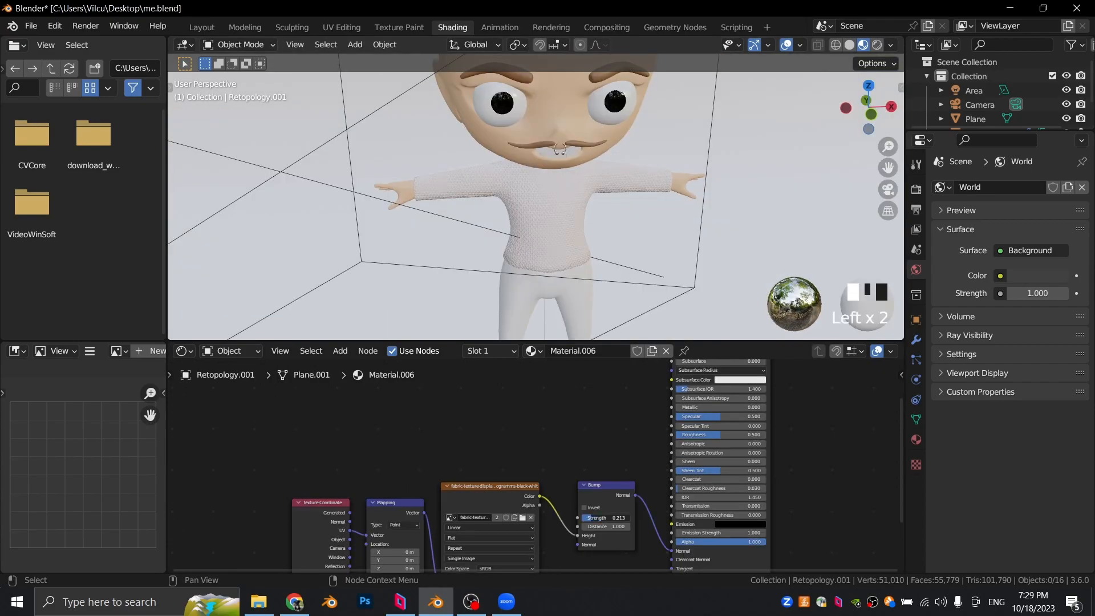
Step: Add an Image Texture node to the shirt's material and connect its Color output to the shader's Base Color
middle_drag(595, 409, 556, 488)
scroll(560, 426, up, 3)
key(shift+a)
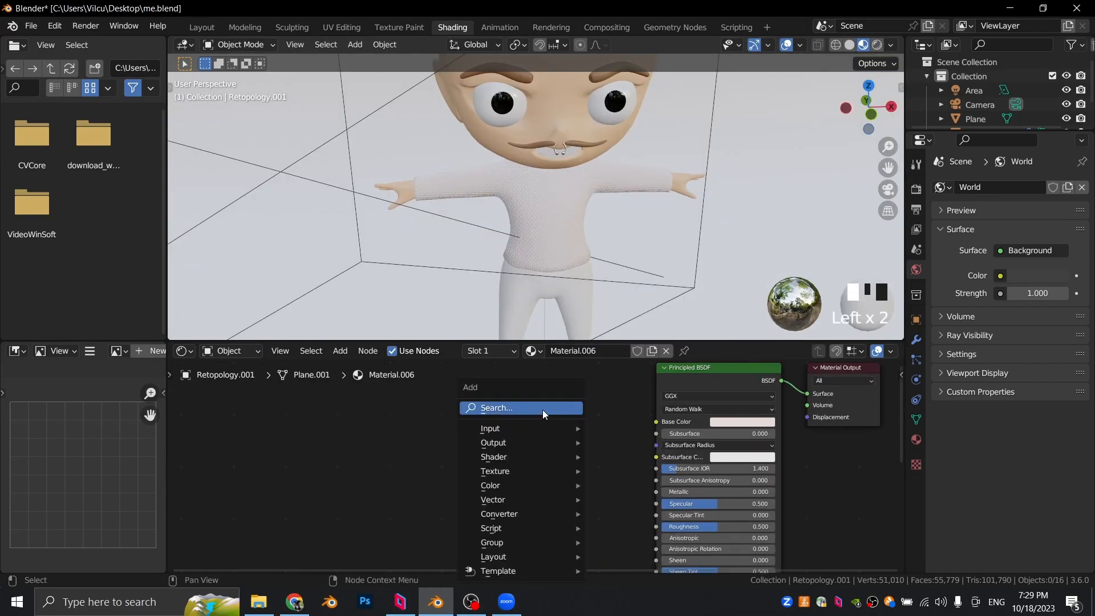
click(543, 412)
text(ima)
key(Return)
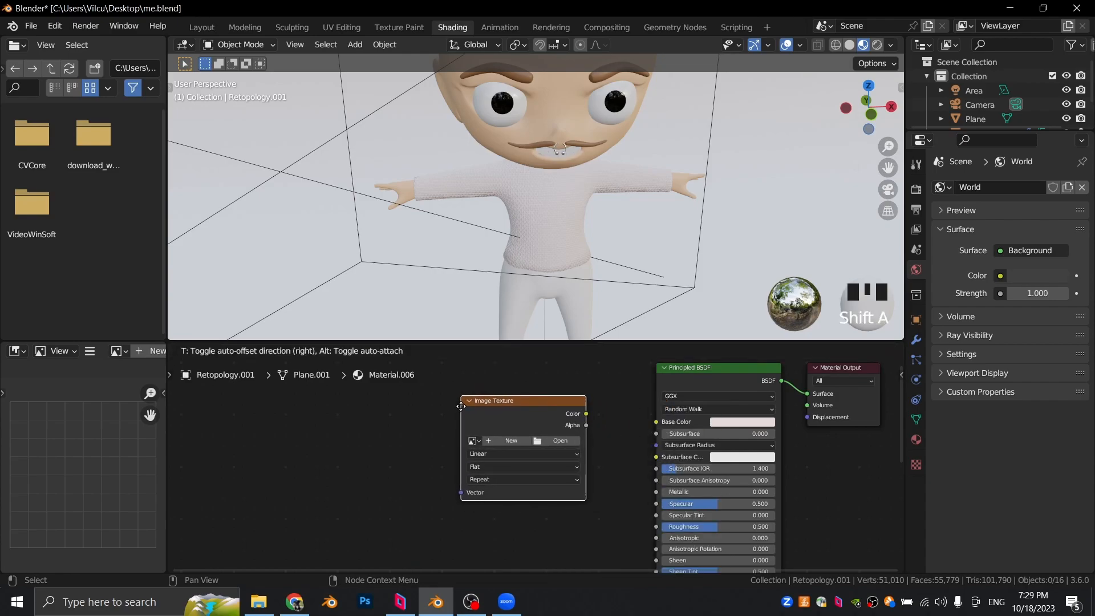
click(461, 406)
drag(586, 414, 656, 422)
scroll(562, 436, up, 1)
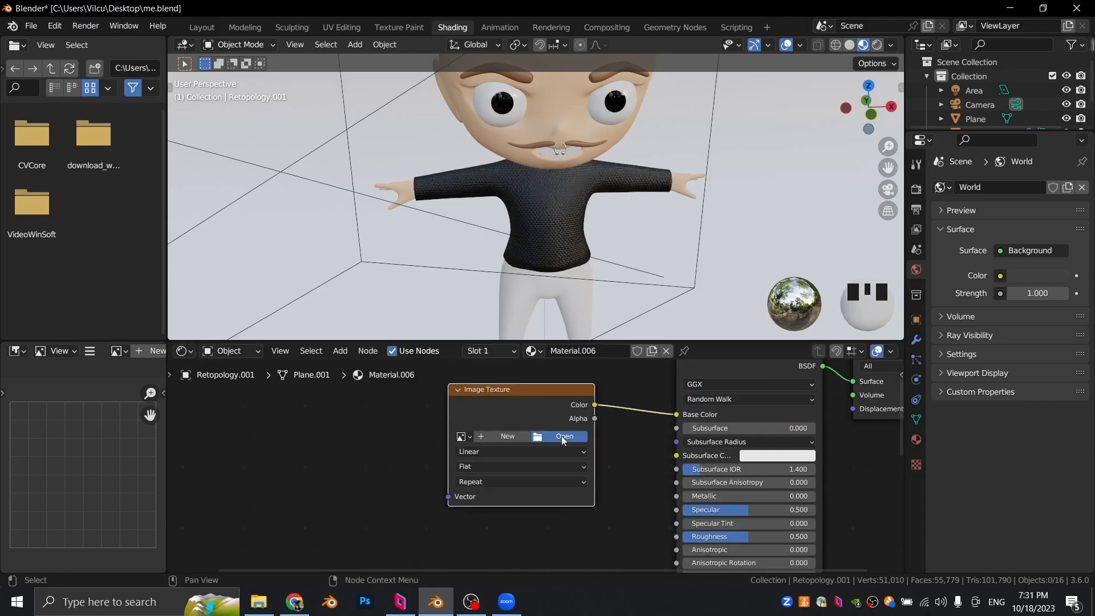
Step: Load Untitled design.jpg from the Downloads folder into the shirt's new Image Texture node
click(562, 435)
click(222, 233)
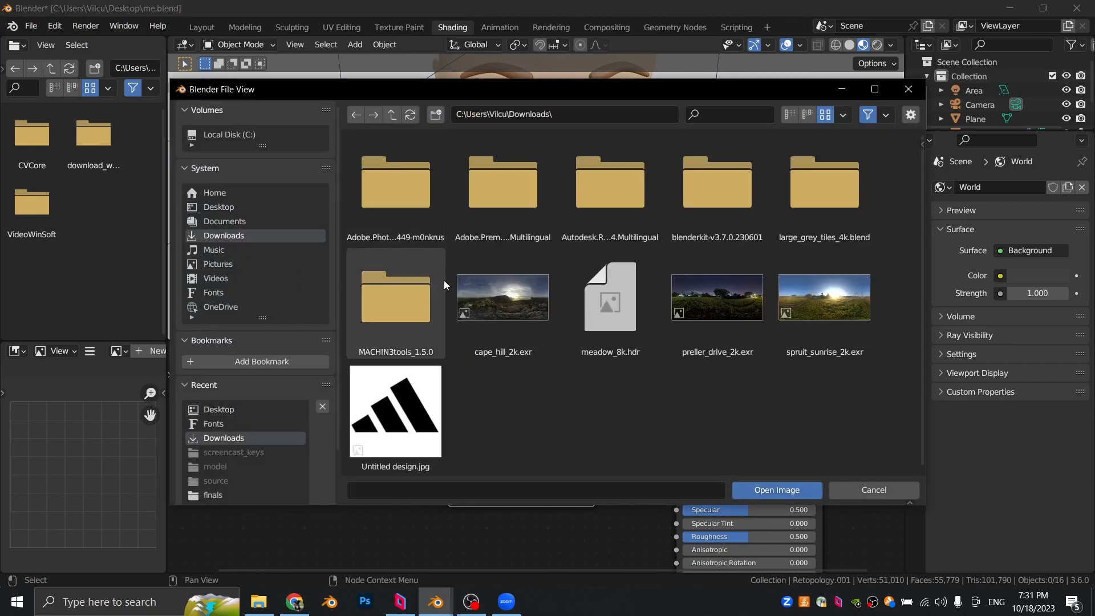
double_click(419, 388)
scroll(583, 431, down, 1)
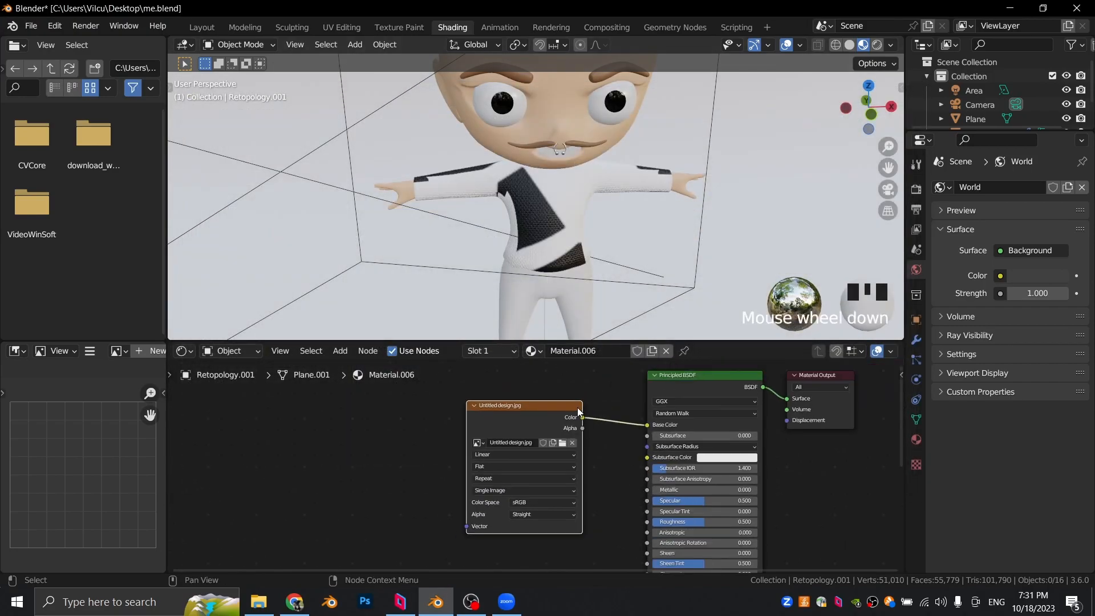
Step: Unwrap the entire shirt again, using Smart UV Project with a 66° angle limit and Correct Aspect enabled
scroll(515, 180, up, 2)
middle_drag(515, 180, 542, 164)
key(Tab)
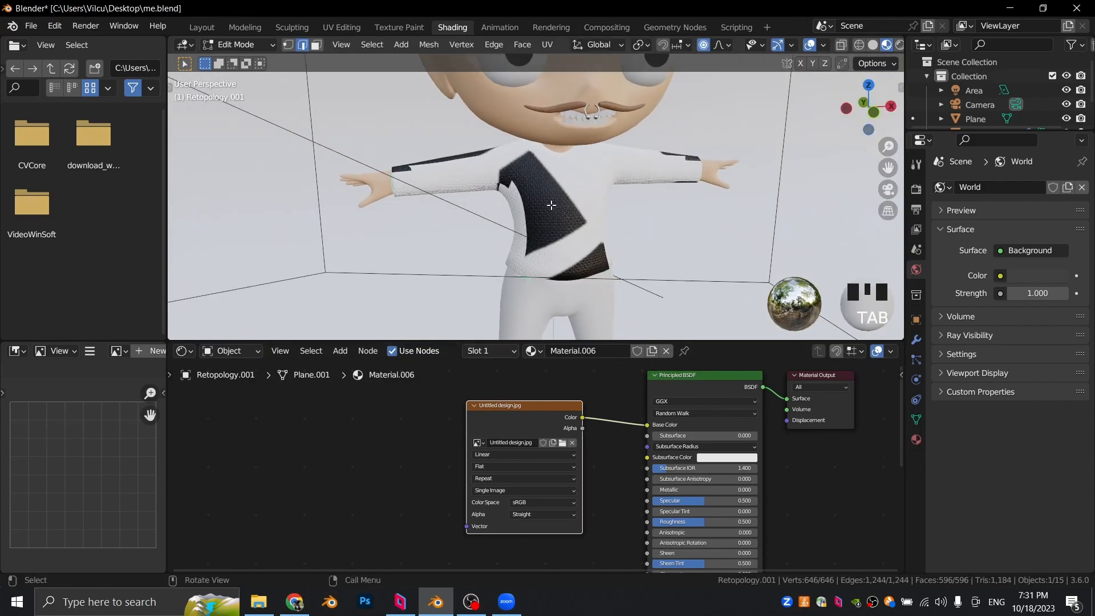
key(u)
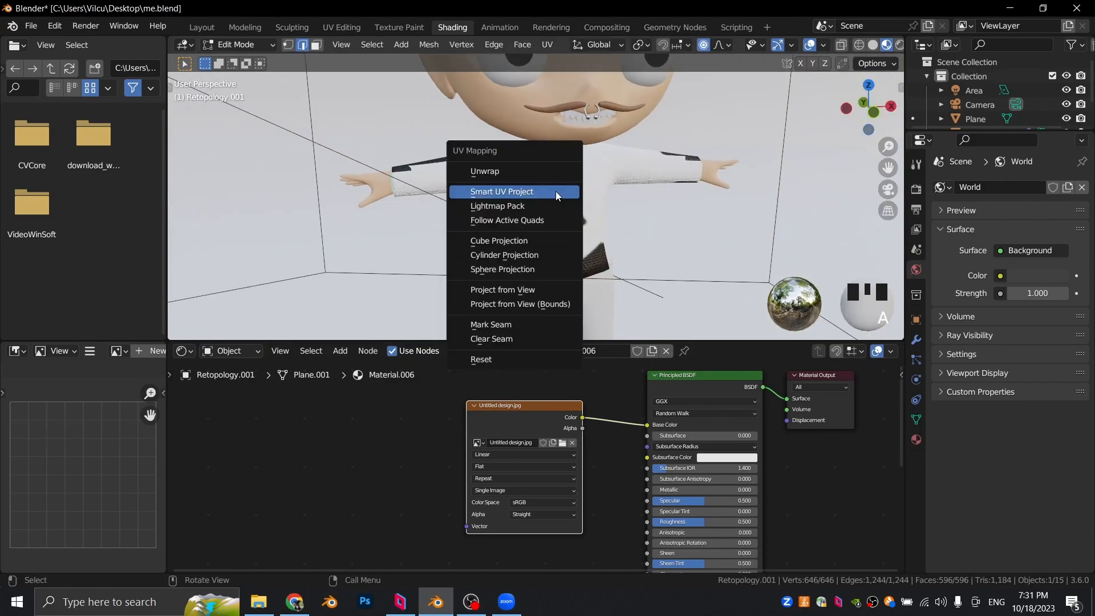
click(505, 178)
key(u)
click(519, 201)
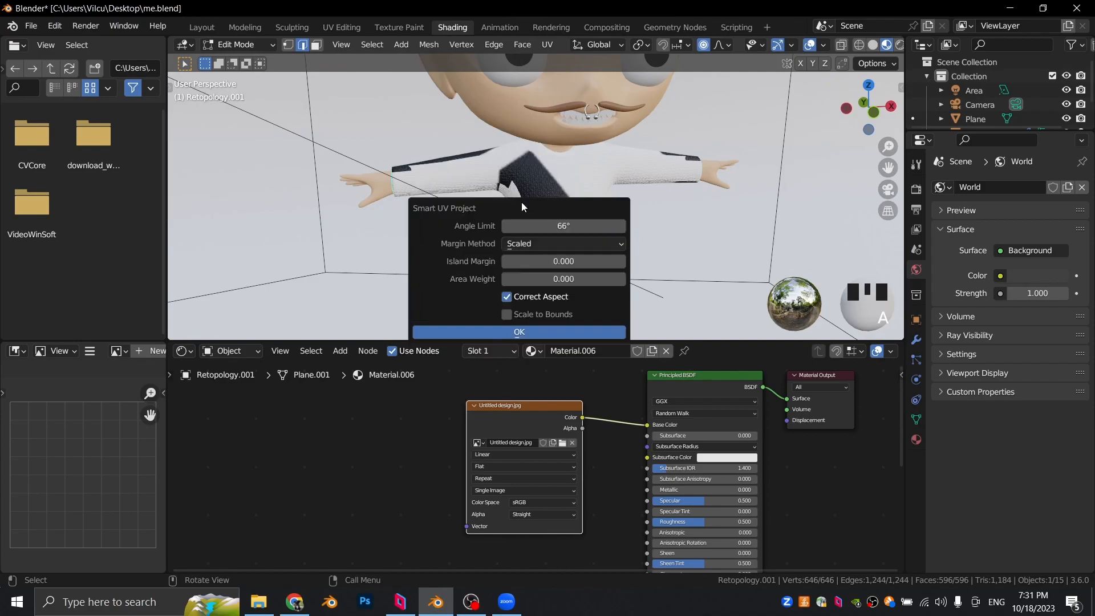
click(533, 329)
scroll(530, 217, down, 1)
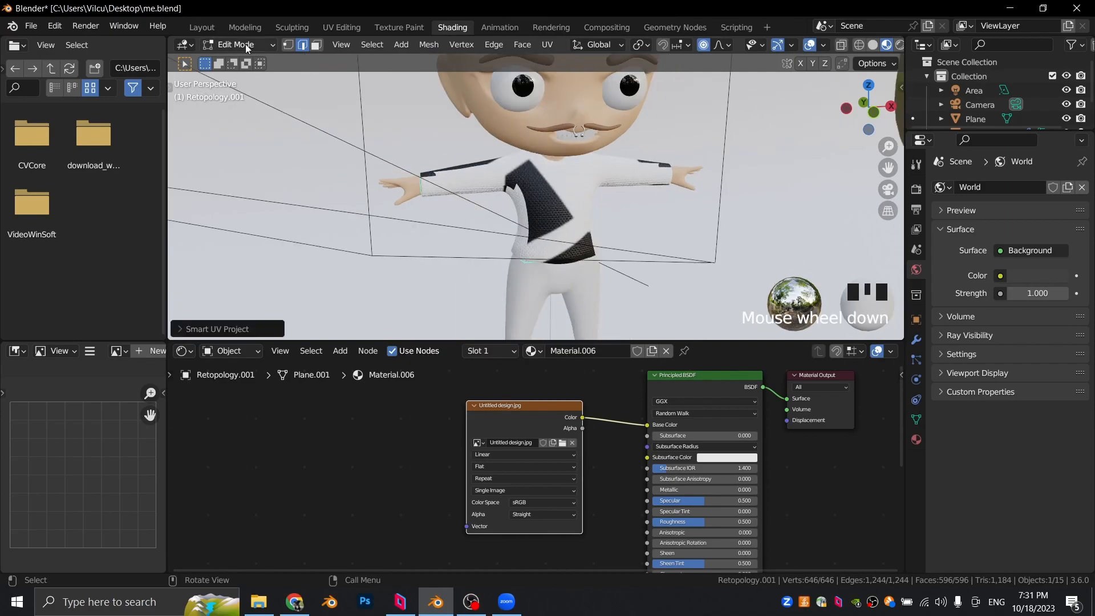
Step: Switch to the UV Editing workspace and display the shirt in material preview shading
click(342, 27)
scroll(647, 255, down, 7)
middle_drag(627, 257, 779, 251)
scroll(744, 255, up, 7)
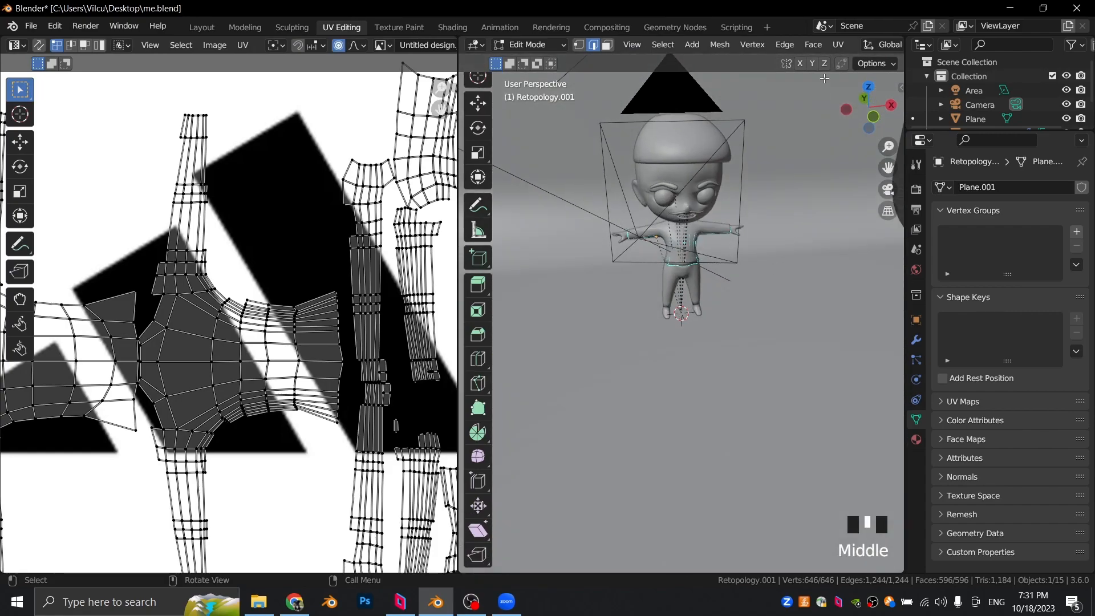
scroll(834, 44, down, 10)
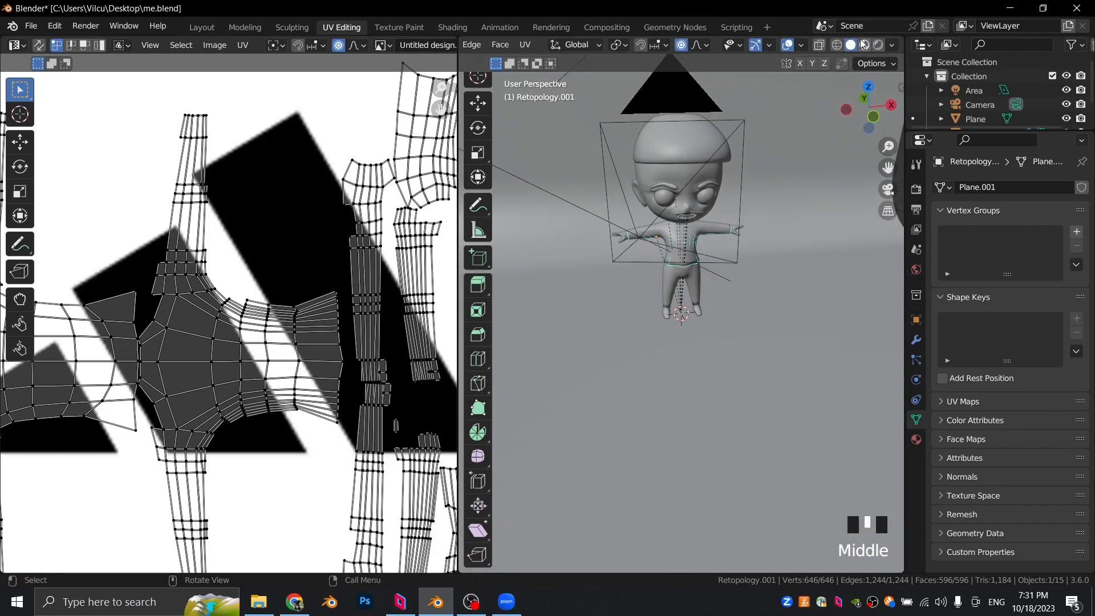
click(863, 44)
scroll(766, 160, up, 3)
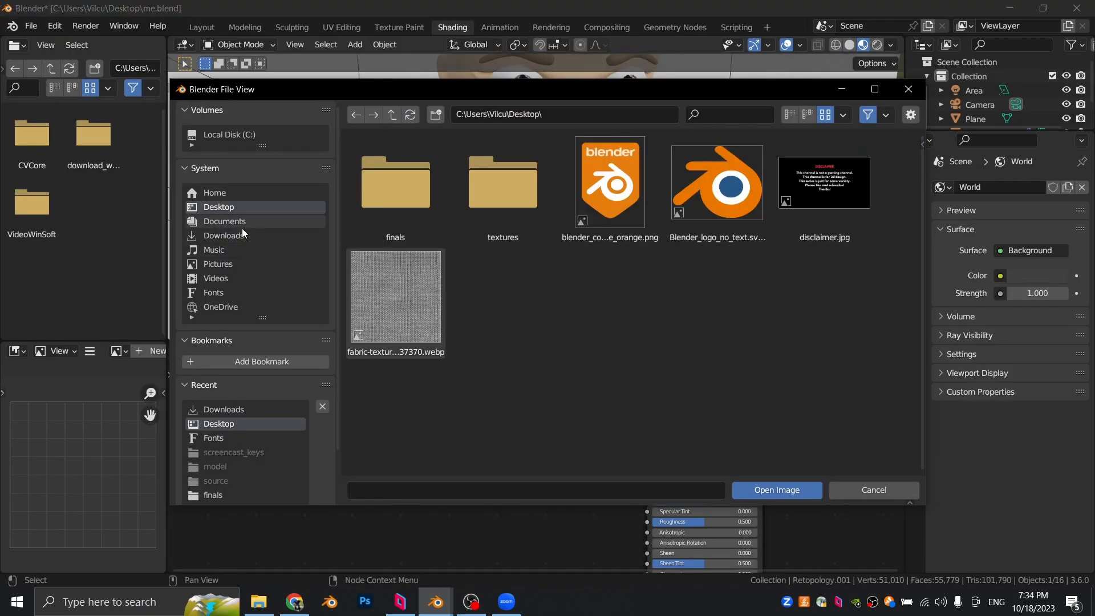
Step: Load Untitled design (1).jpg from the Downloads folder into the shirt's Image Texture node and switch to the UV Editing workspace
click(244, 234)
double_click(502, 411)
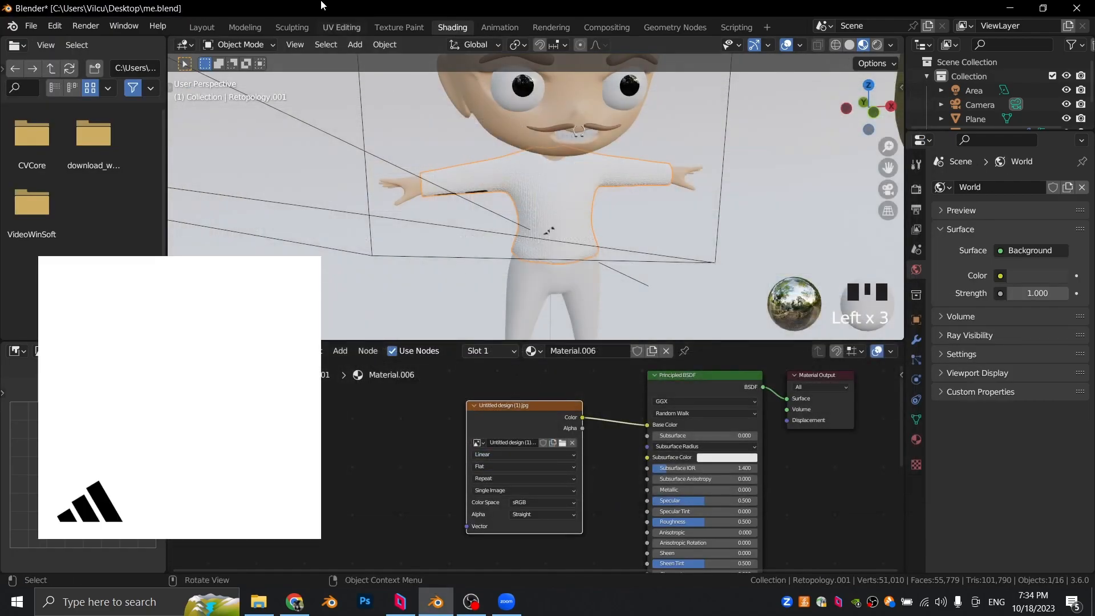
click(325, 25)
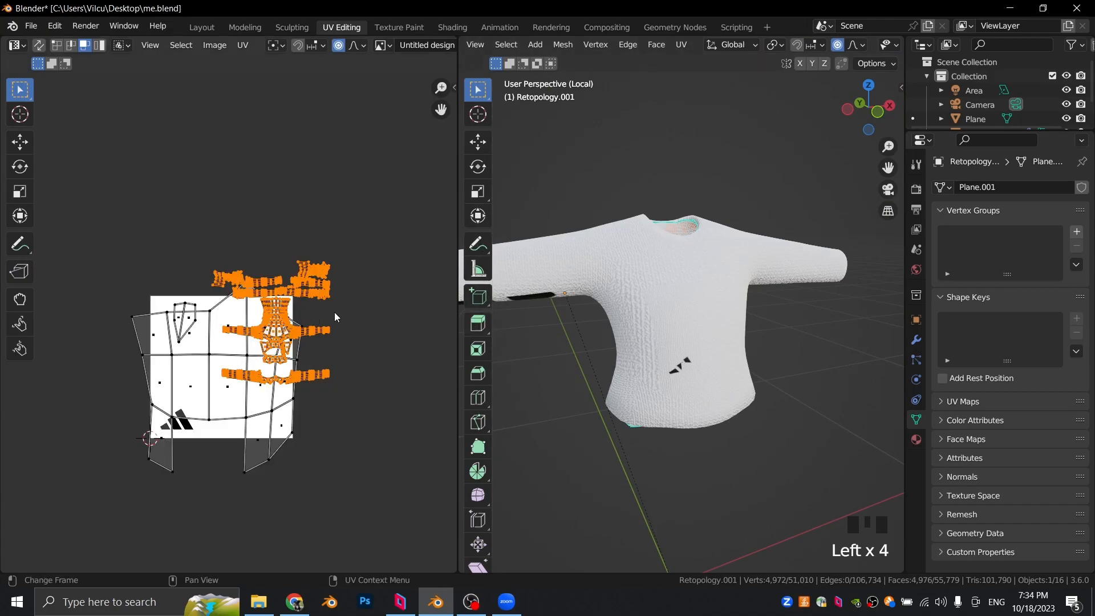
Step: Enlarge the shirt's UV islands and shift them down over the logo image
key(s)
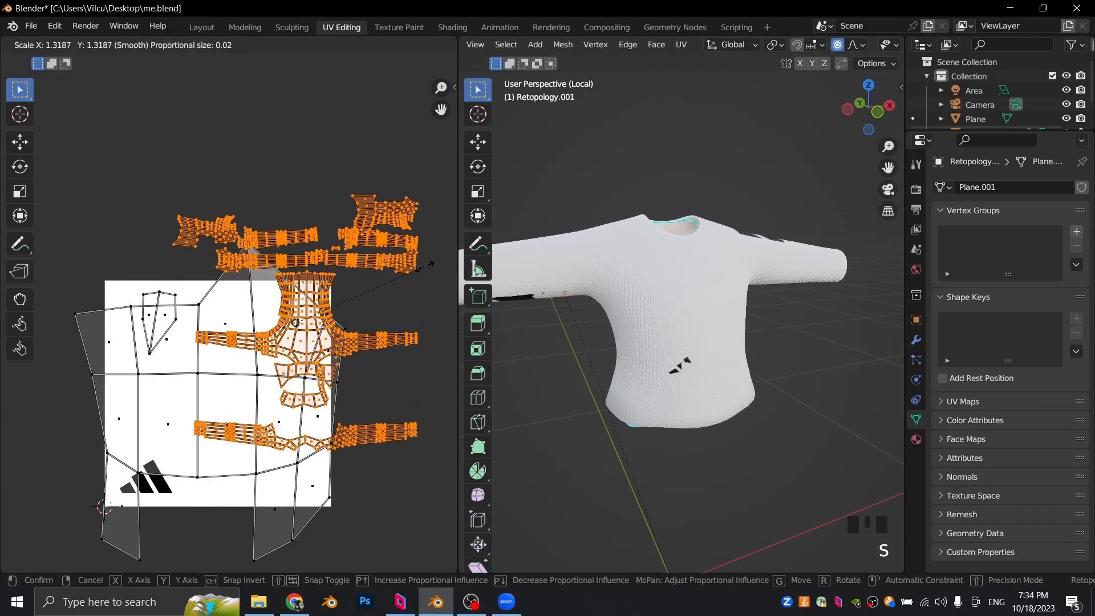
click(394, 275)
key(g)
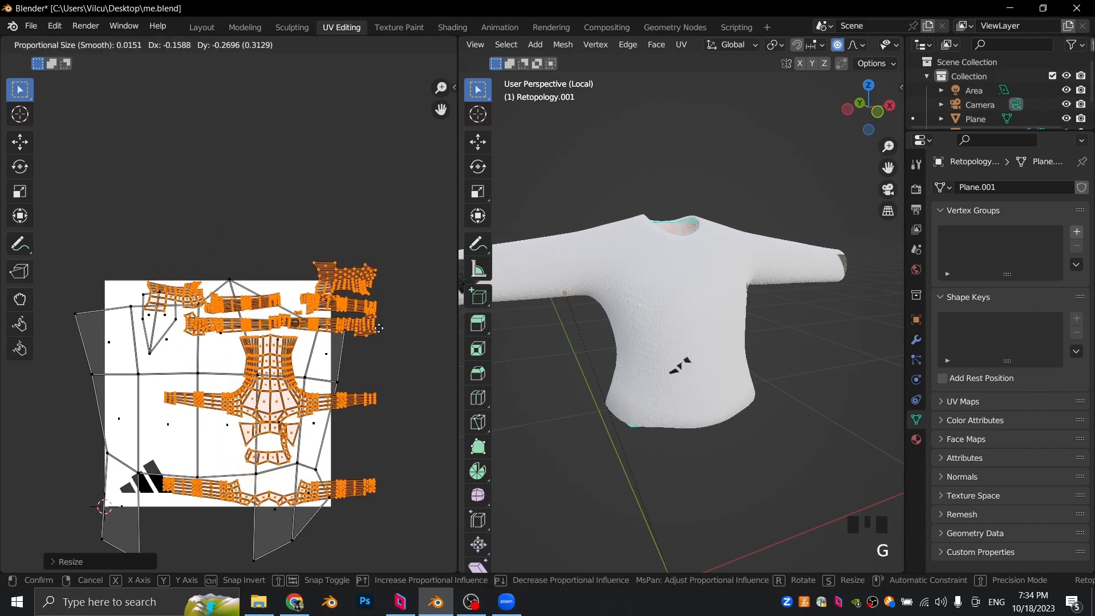
click(343, 353)
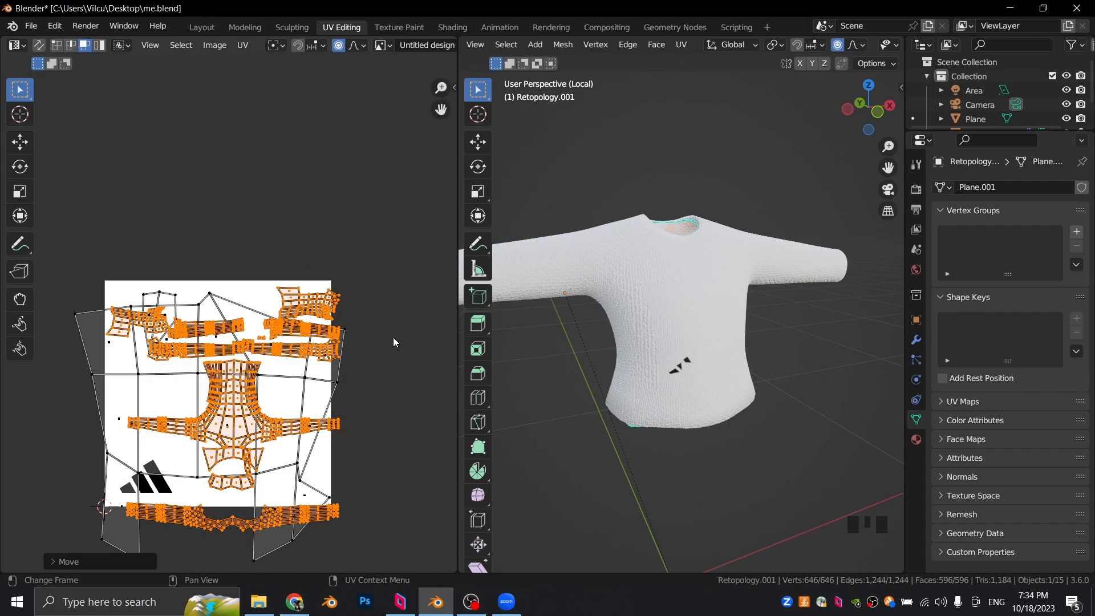
Step: Select the shirt faces showing the logo, move their UVs onto a blank area of the image and shrink them
key(Tab)
key(Tab)
drag(673, 356, 698, 377)
key(a)
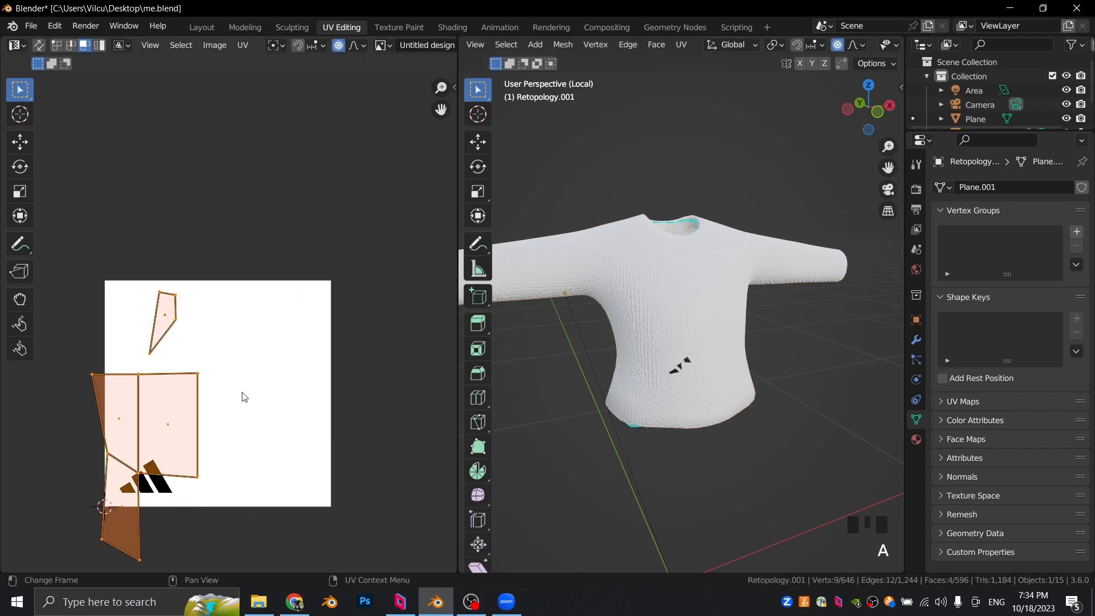
key(g)
click(293, 375)
key(s)
click(284, 382)
scroll(723, 347, up, 2)
middle_drag(723, 347, 703, 329)
scroll(320, 332, up, 2)
key(s)
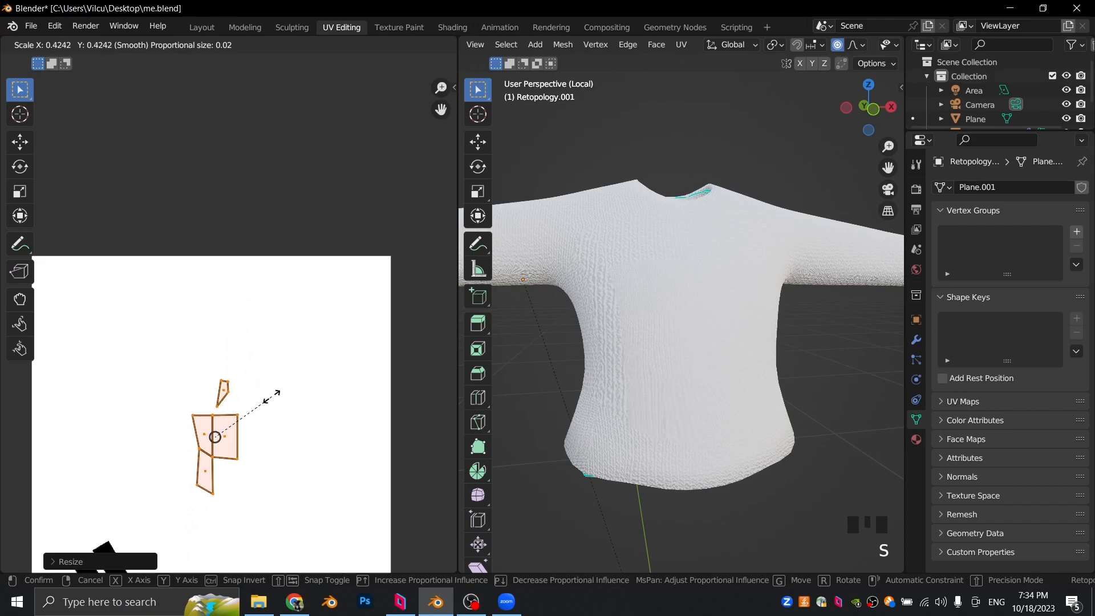
click(274, 385)
scroll(274, 366, down, 3)
click(282, 212)
key(Tab)
scroll(631, 318, down, 1)
middle_drag(632, 319, 687, 314)
Step: Select the whole shirt mesh and unwrap it again with Smart UV Project
key(Tab)
key(Tab)
key(Tab)
key(Tab)
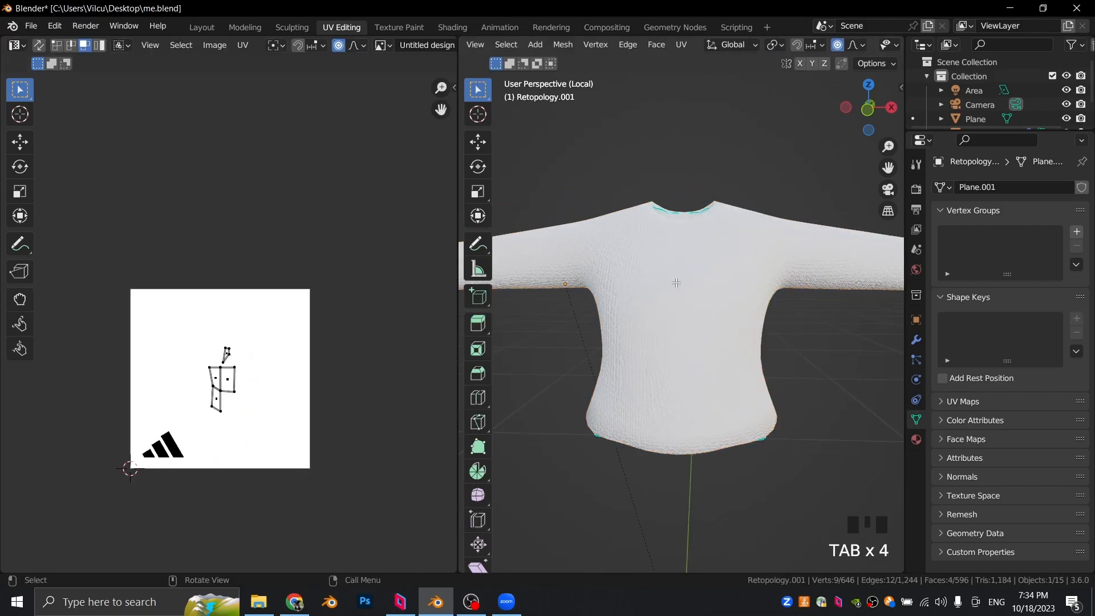
key(a)
key(u)
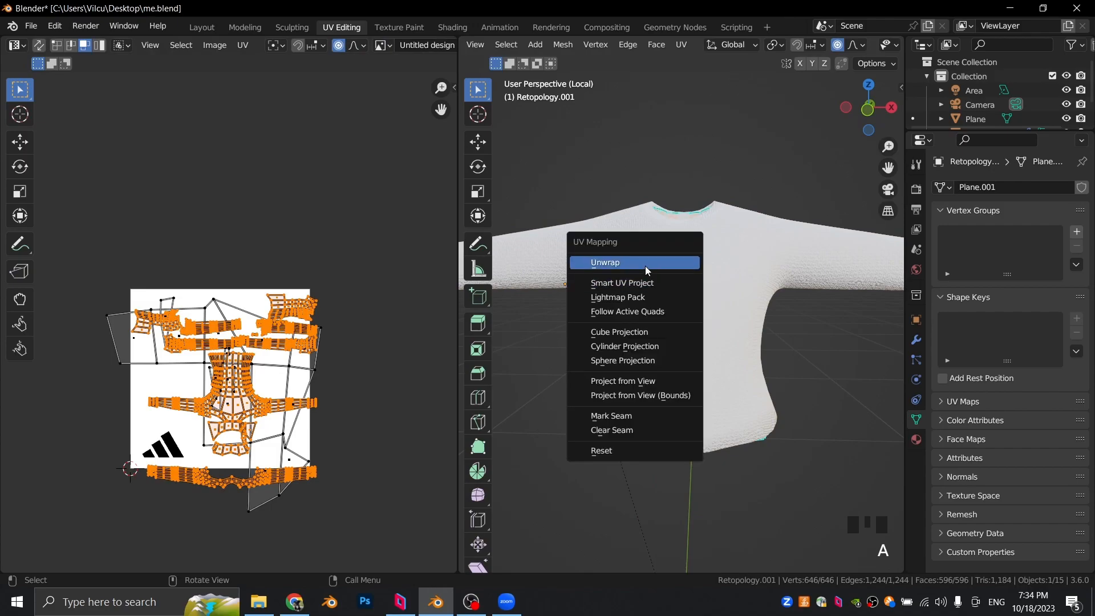
click(646, 265)
scroll(651, 267, down, 1)
key(u)
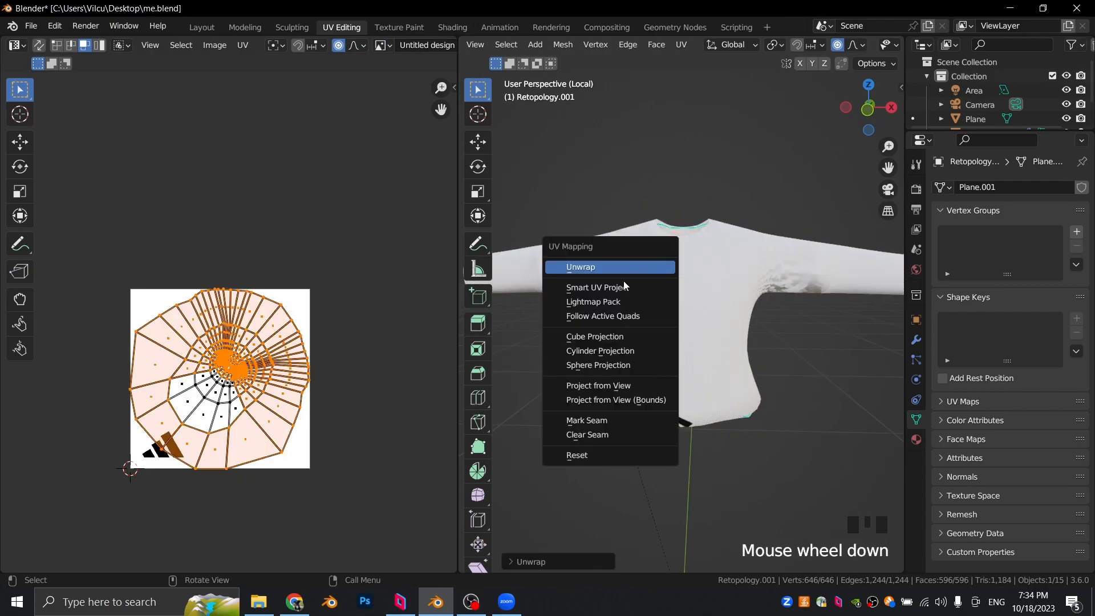
click(624, 287)
click(622, 415)
Step: Select the sleeve faces that carry the logo and move their UVs up to a blank part of the image
key(Tab)
middle_drag(706, 318, 881, 269)
scroll(654, 282, down, 1)
scroll(654, 280, down, 4)
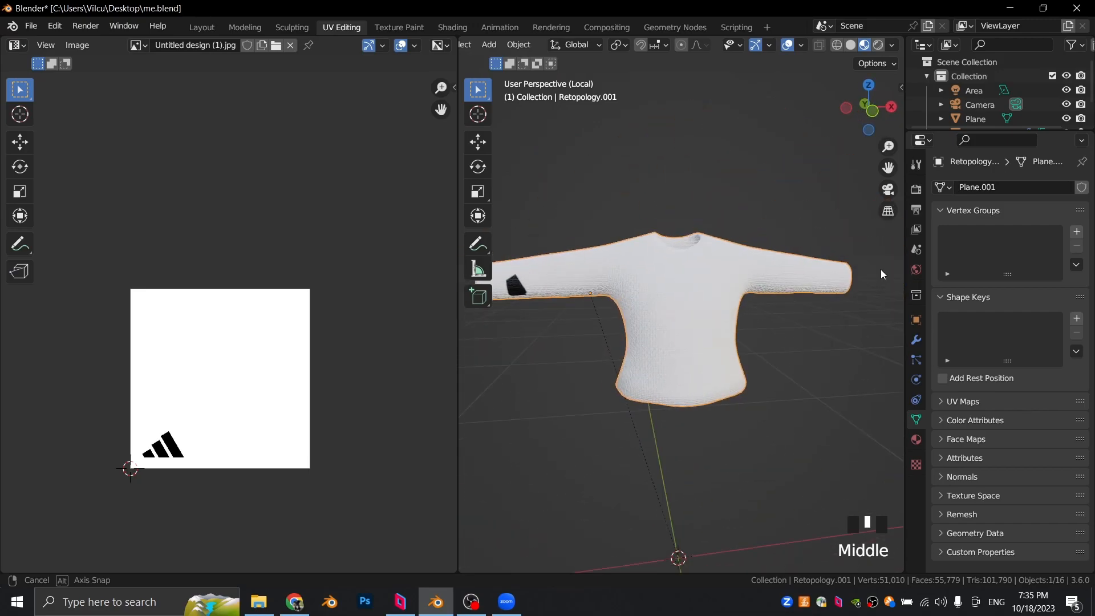
scroll(619, 260, up, 2)
shift+middle_drag(620, 260, 714, 276)
scroll(714, 277, up, 2)
key(Tab)
drag(645, 228, 720, 337)
scroll(228, 323, up, 2)
key(g)
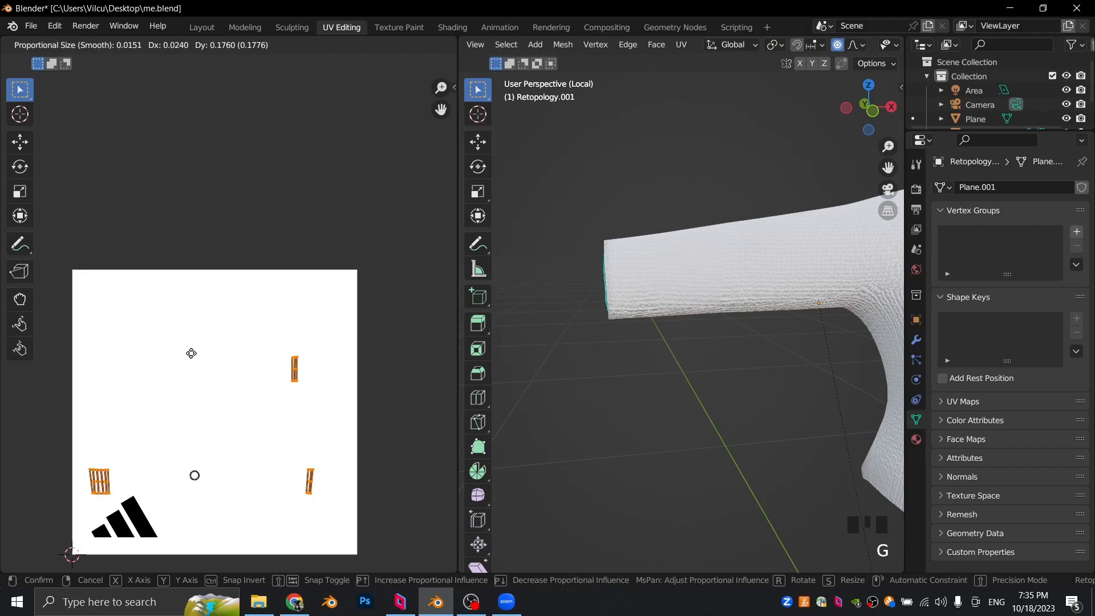
click(193, 359)
scroll(193, 357, down, 1)
scroll(688, 328, down, 5)
Step: From the front view, select the upper chest faces, then enlarge their UVs and move them onto the logo
key(Tab)
shift+middle_drag(780, 357, 577, 367)
key(KP_1)
click(670, 308)
key(Tab)
drag(585, 279, 662, 339)
scroll(166, 420, up, 3)
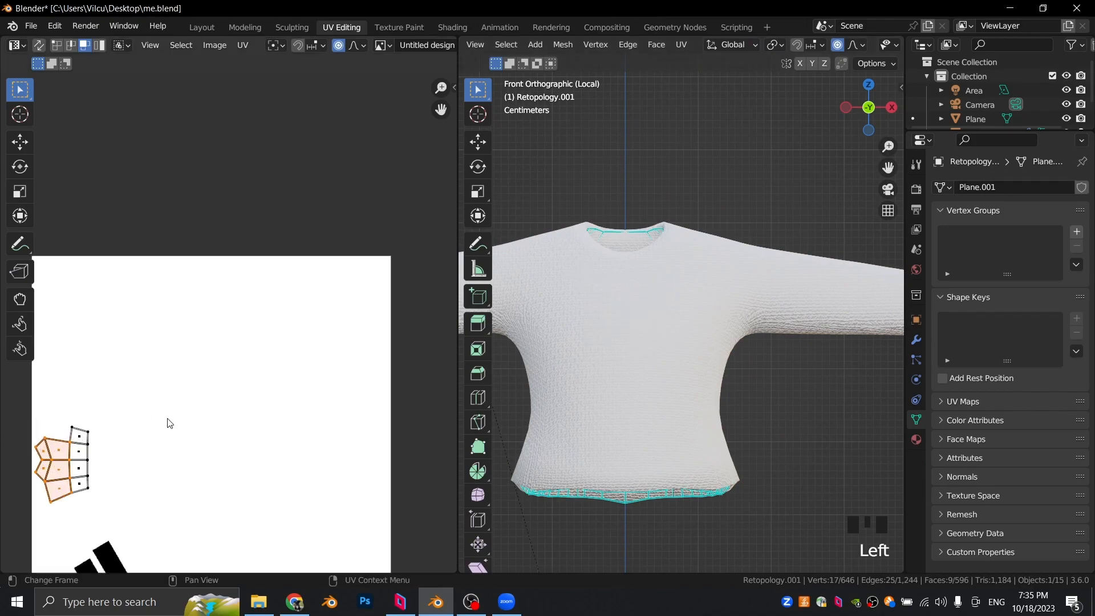
key(s)
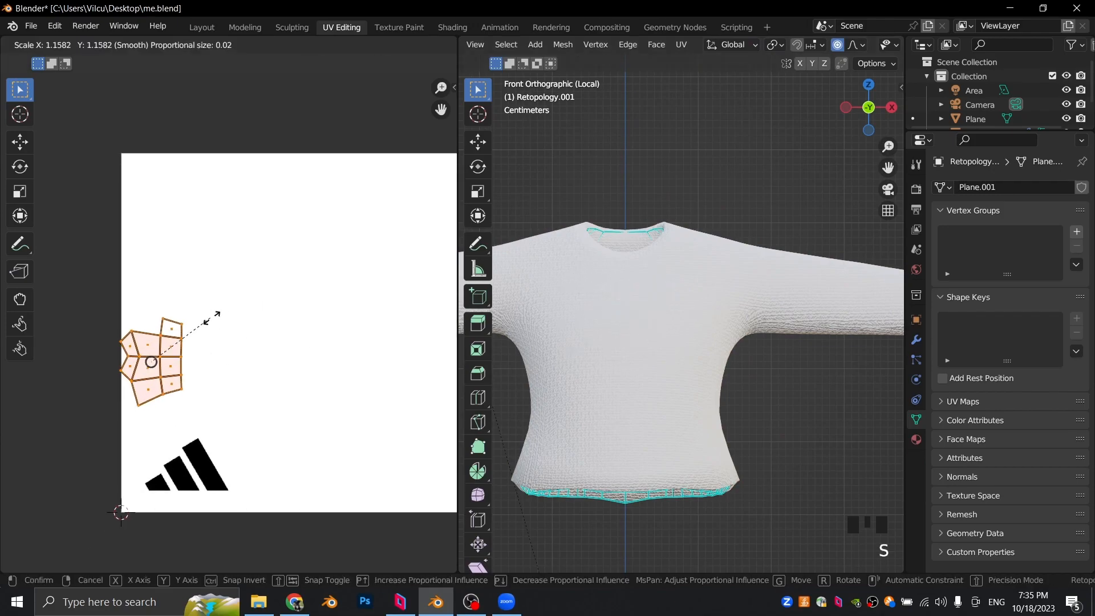
click(215, 313)
key(g)
key(s)
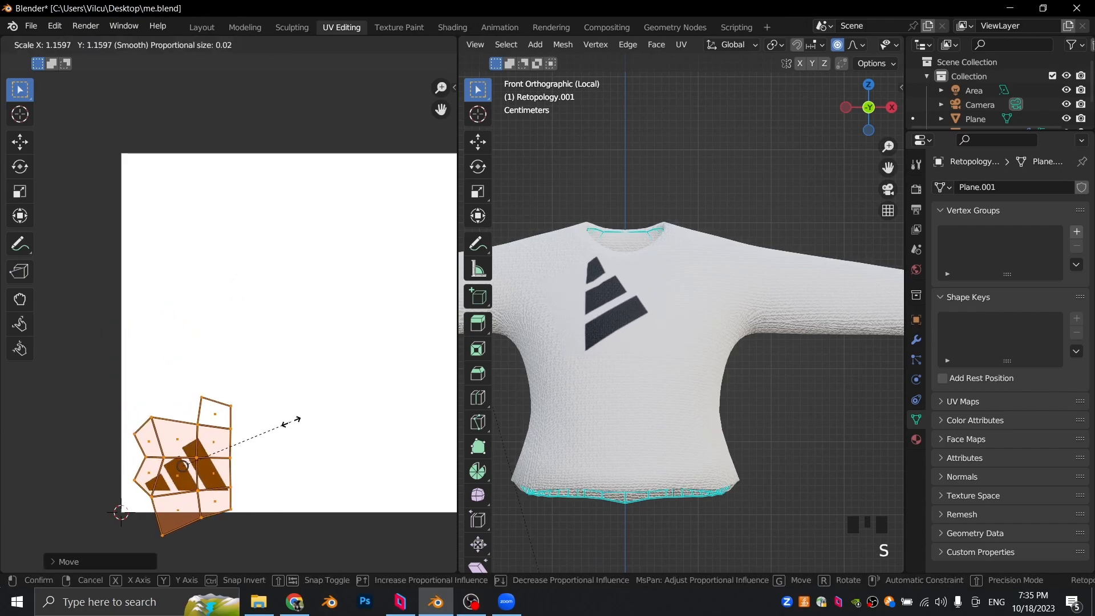
Step: Rotate the chest UVs about 90° so the logo stands upright, and nudge them to centre it on the chest
key(r)
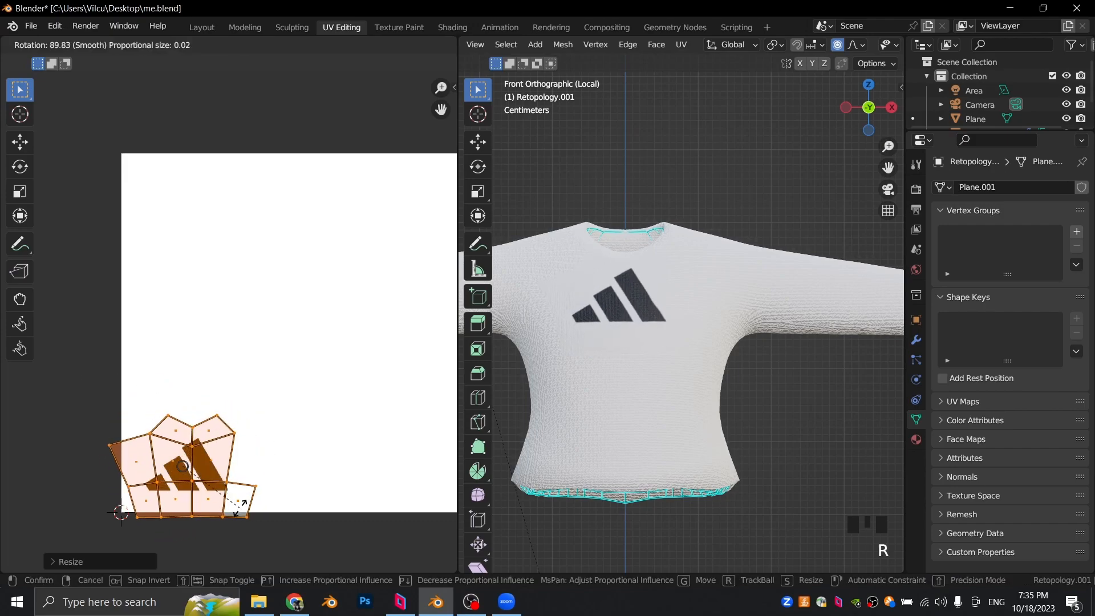
click(239, 477)
key(g)
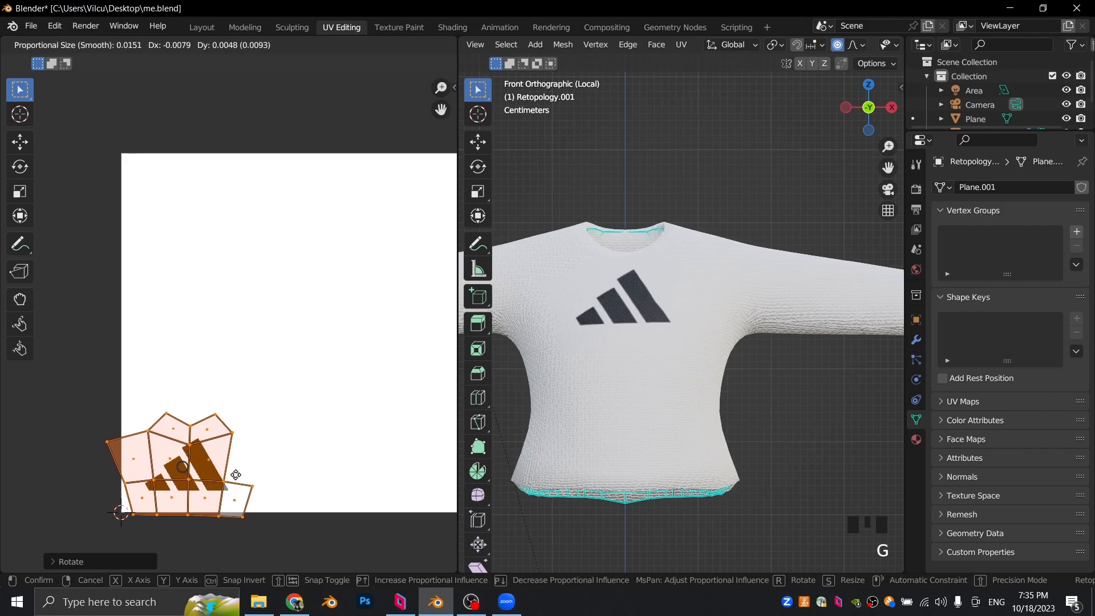
click(236, 475)
scroll(652, 365, down, 4)
key(Tab)
click(761, 366)
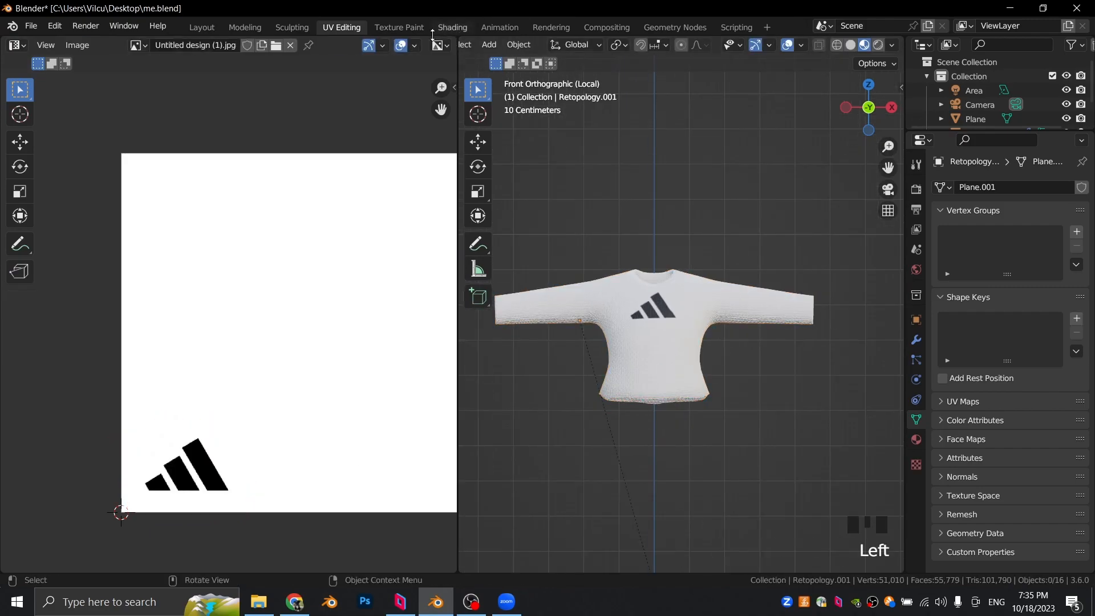
Step: Return to the Layout workspace, select the shirt, show the scene in material preview shading and save the file
click(222, 30)
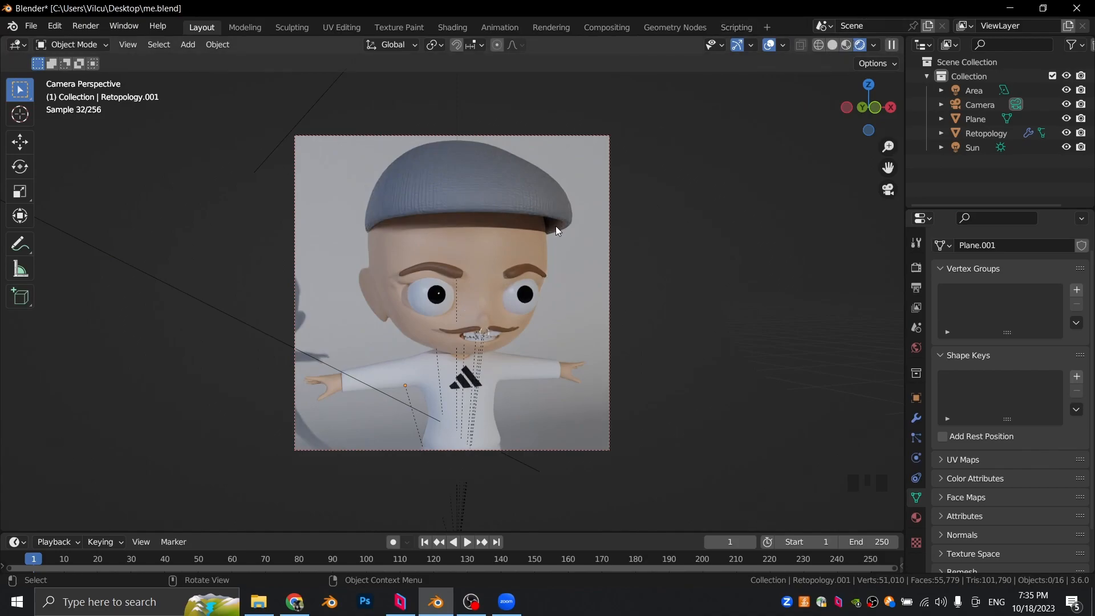
click(383, 374)
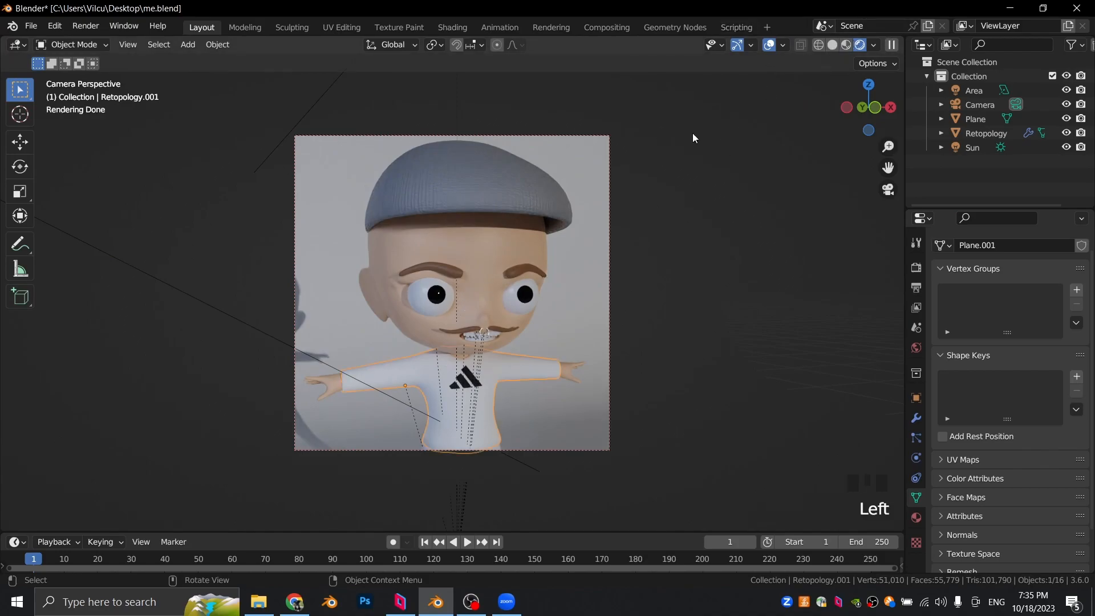
double_click(846, 44)
key(ctrl+s)
mouse_move(667, 237)
shift+middle_down()
mouse_move(706, 190)
mouse_move(720, 220)
mouse_move(650, 174)
shift+middle_up()
scroll(409, 313, up, 2)
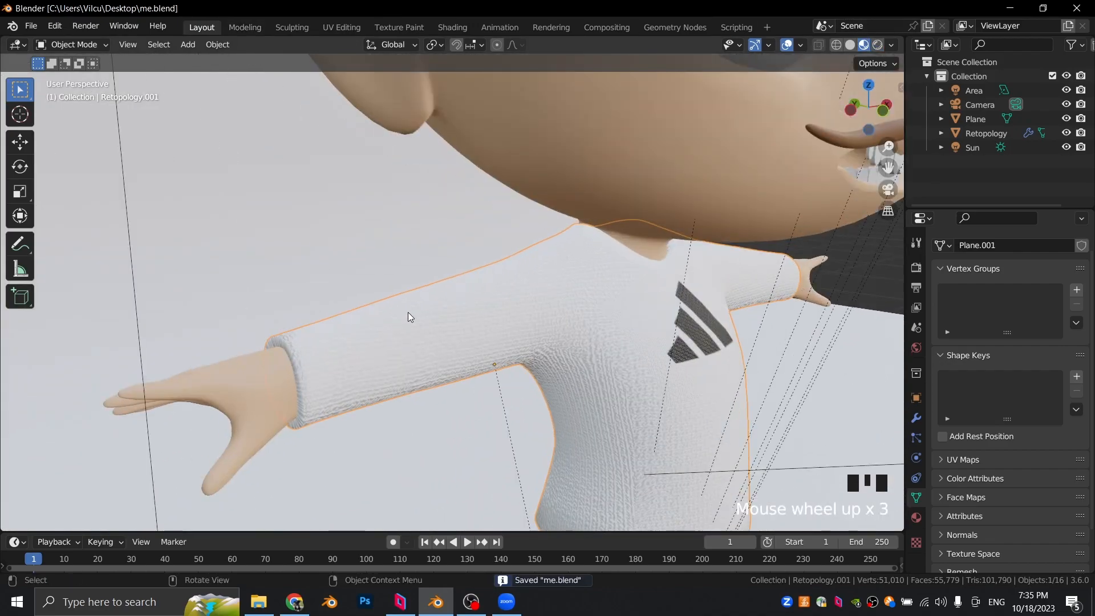
Step: Edit the shirt in wireframe from the front and select all faces around the end of the character's right sleeve
key(Tab)
key(shift+z)
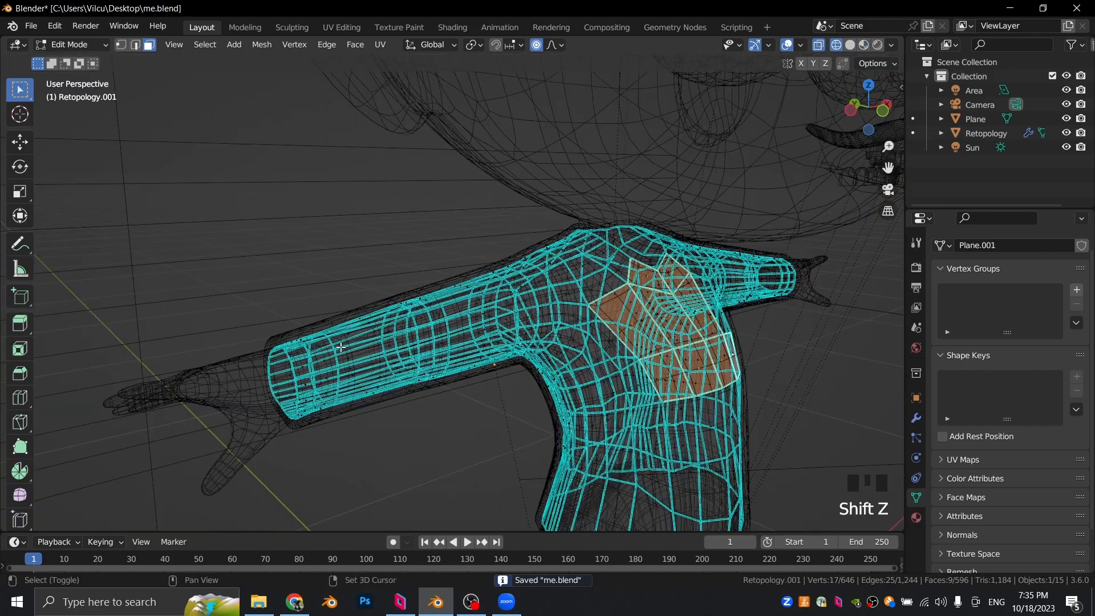
key(KP_1)
scroll(271, 334, up, 3)
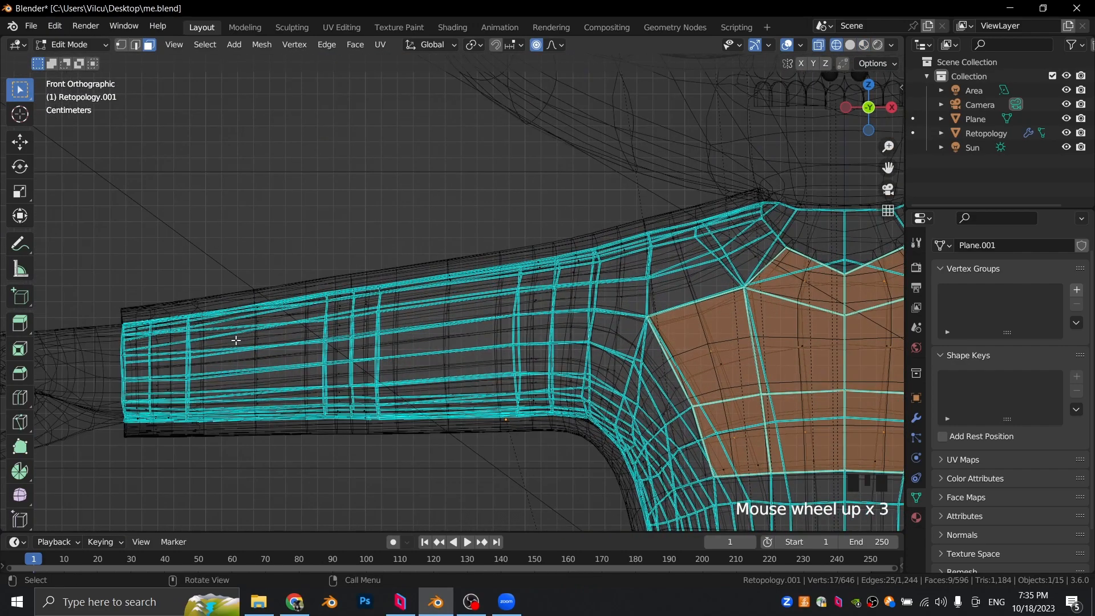
shift+middle_drag(91, 274, 388, 308)
scroll(388, 288, up, 5)
scroll(388, 289, down, 2)
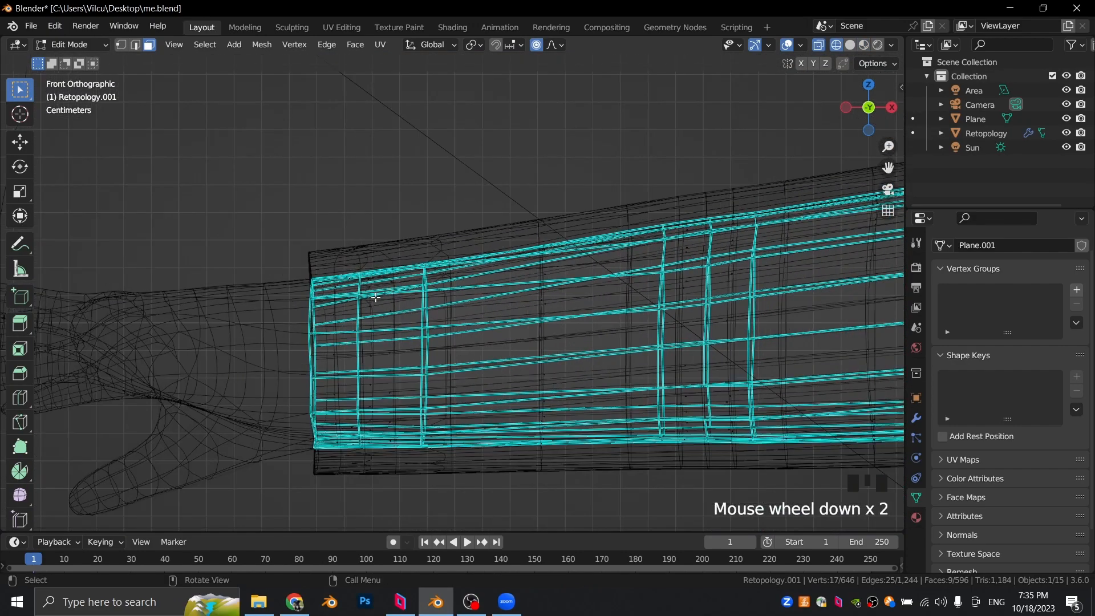
scroll(351, 311, up, 1)
alt+click(310, 321)
scroll(313, 311, down, 1)
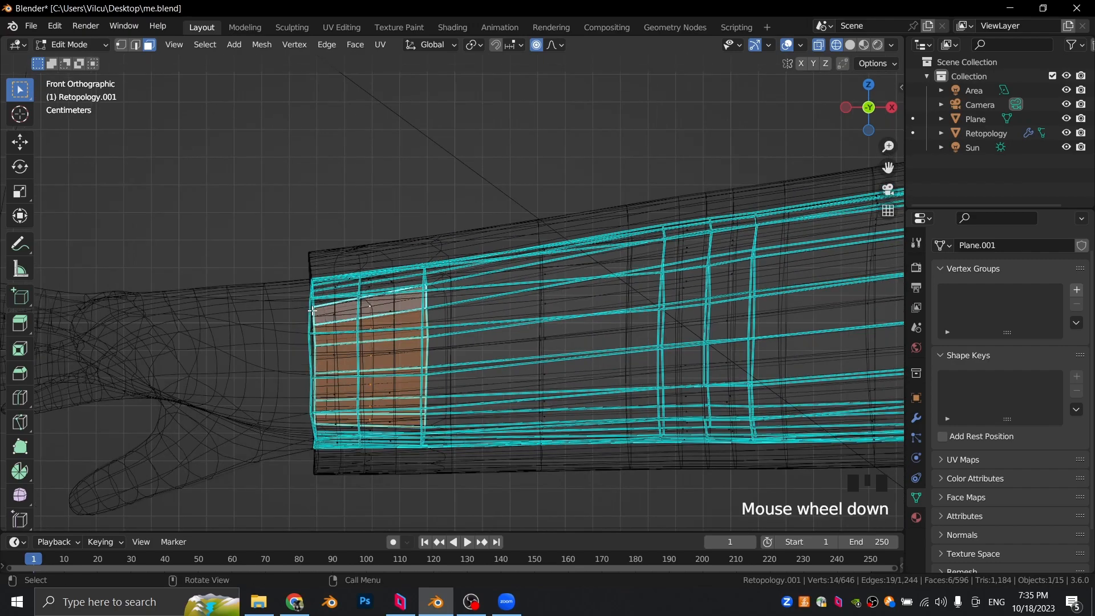
drag(293, 216, 353, 501)
drag(303, 215, 405, 503)
Step: Add the other sleeve's cuff faces to the selection and return to material preview shading
scroll(451, 379, down, 5)
shift+middle_drag(450, 379, 656, 291)
scroll(660, 288, up, 4)
drag(682, 216, 558, 479)
scroll(601, 376, down, 5)
shift+middle_drag(601, 377, 594, 266)
click(863, 45)
scroll(731, 263, down, 2)
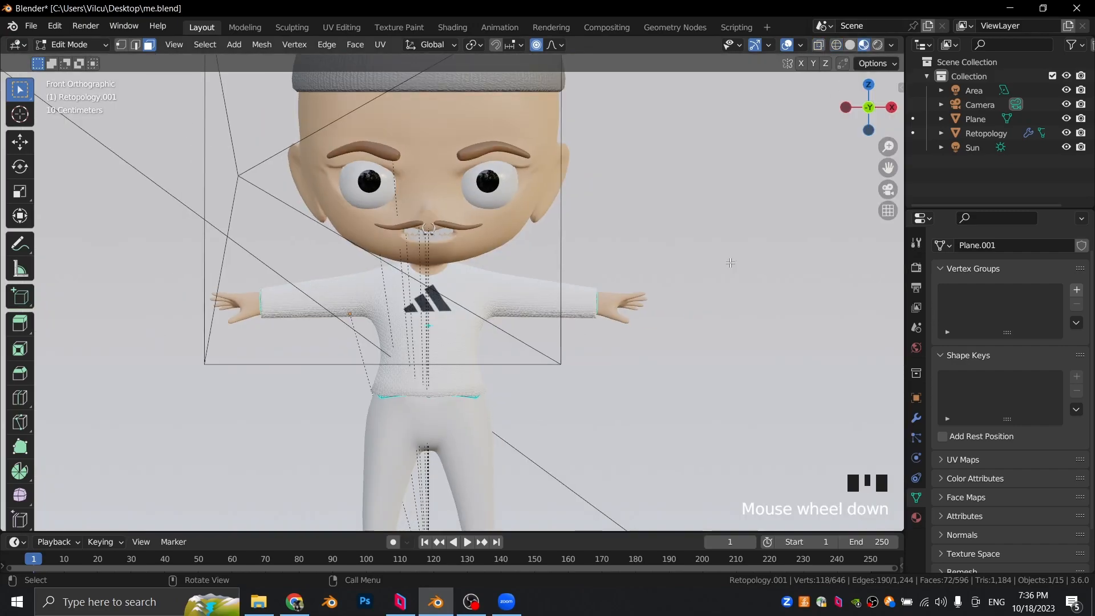
Step: Add a second material to the shirt, assign it to the selected cuff faces and darken its base color to dark grey
click(917, 517)
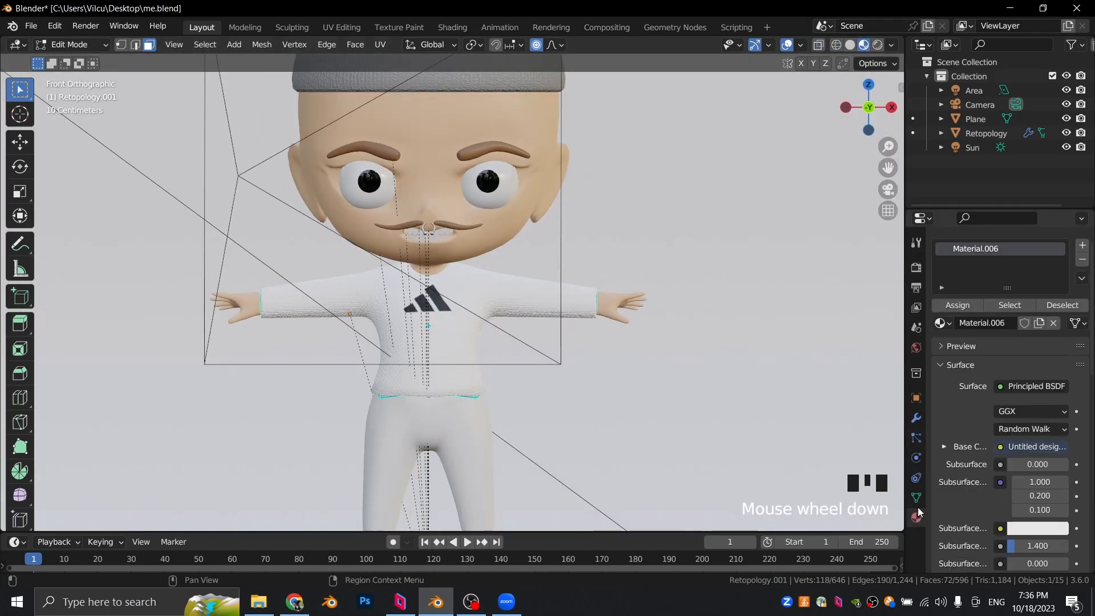
click(1084, 249)
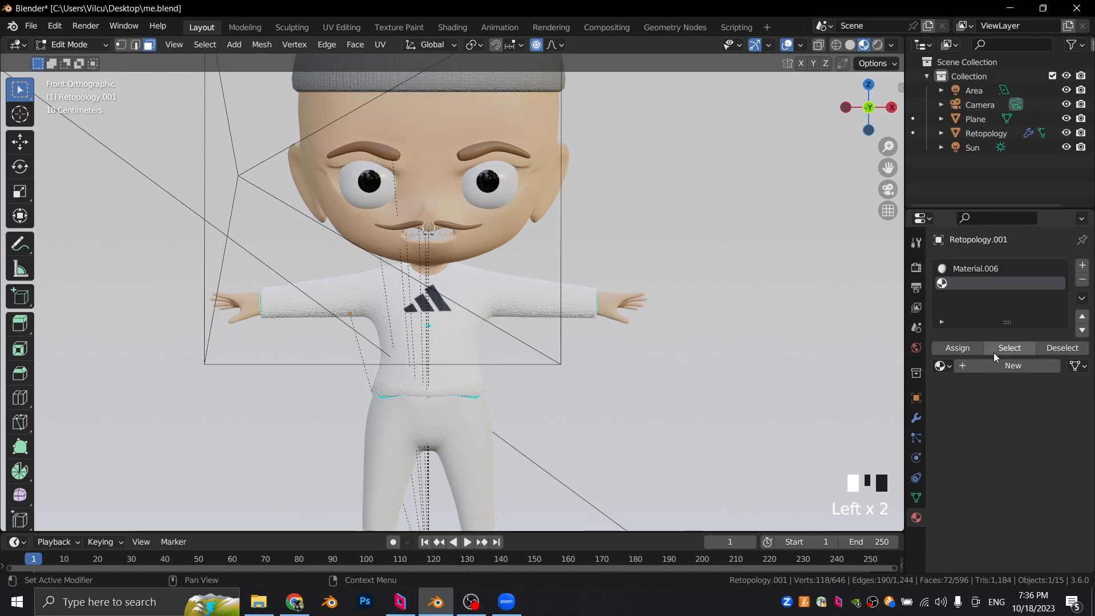
click(983, 365)
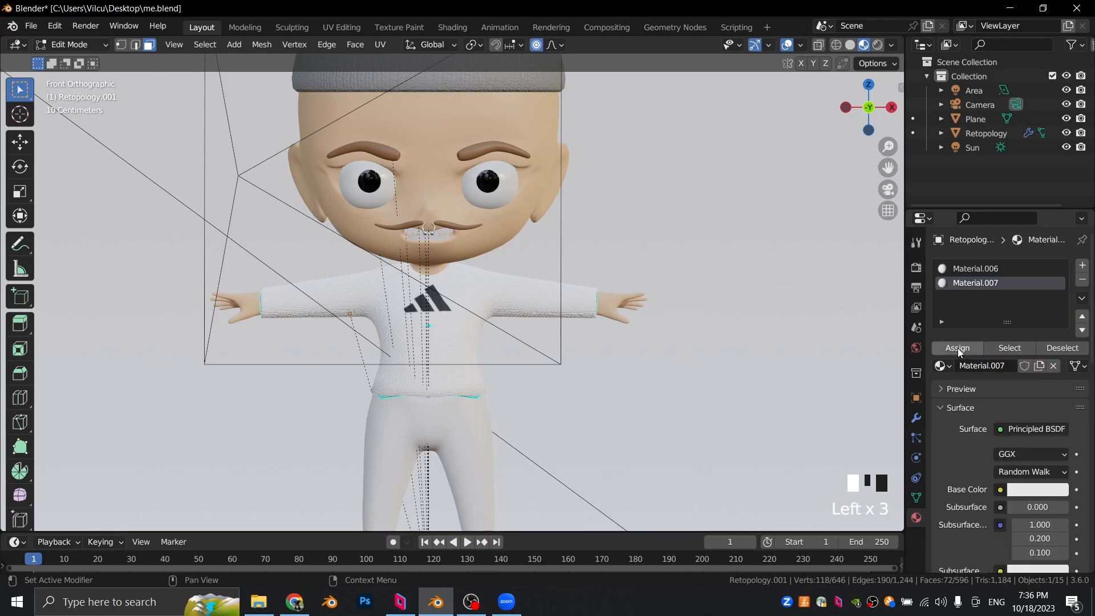
click(1024, 491)
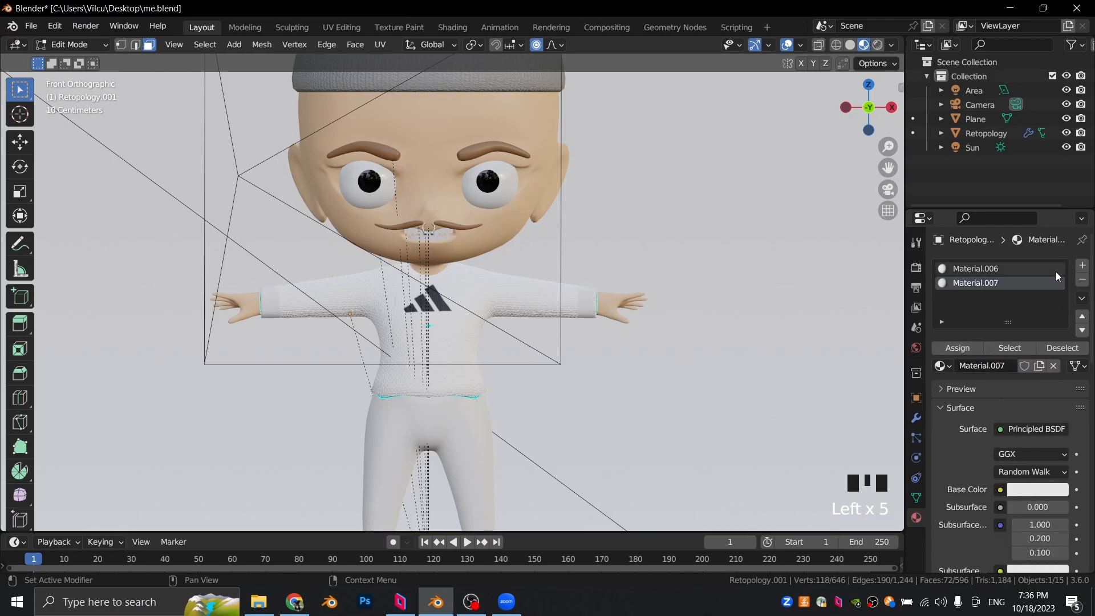
drag(1058, 300, 1058, 360)
Step: Leave Edit Mode on the shirt and save the file
middle_drag(434, 171, 342, 220)
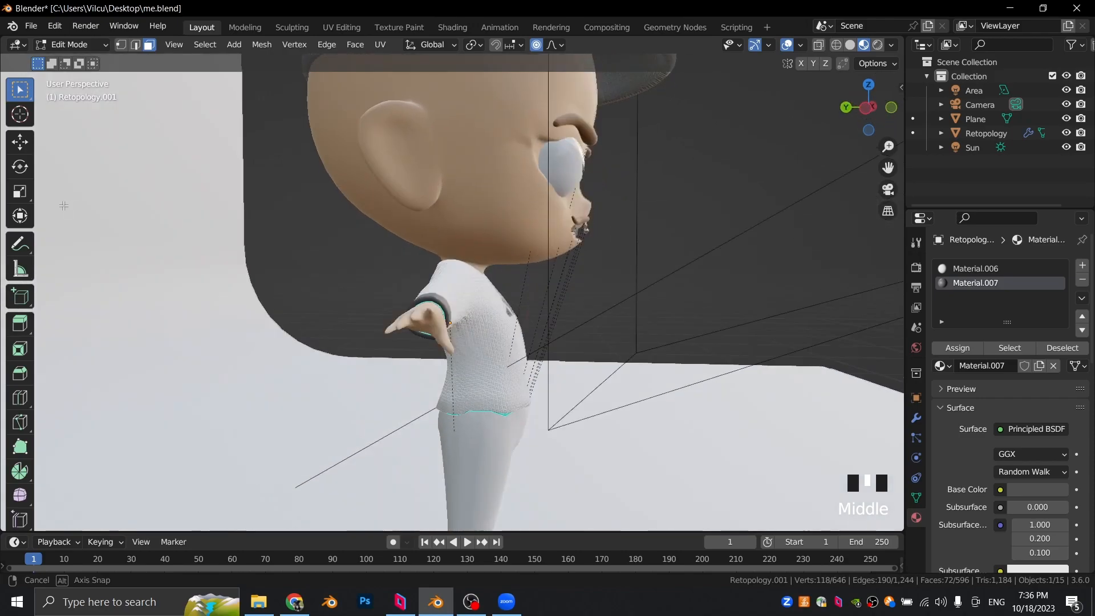
scroll(342, 220, down, 3)
key(Tab)
scroll(701, 297, down, 3)
key(ctrl+s)
Step: Select the pants and create a new material for them in the Shading workspace
middle_drag(730, 300, 632, 312)
scroll(571, 342, up, 3)
shift+middle_drag(477, 394, 500, 343)
scroll(457, 340, up, 2)
click(457, 340)
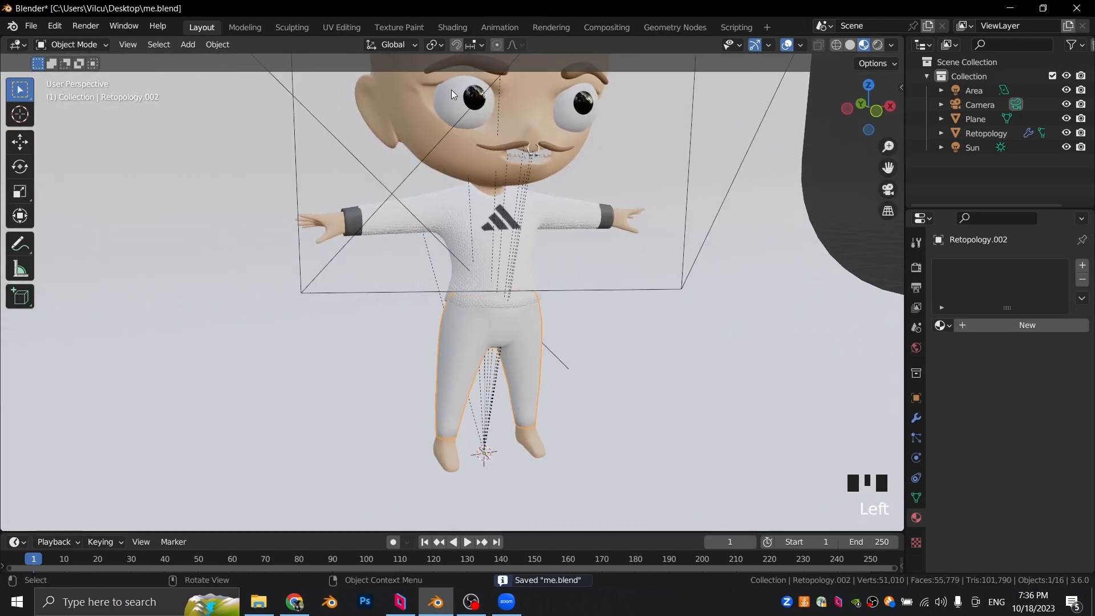
click(453, 27)
scroll(550, 300, down, 2)
click(567, 350)
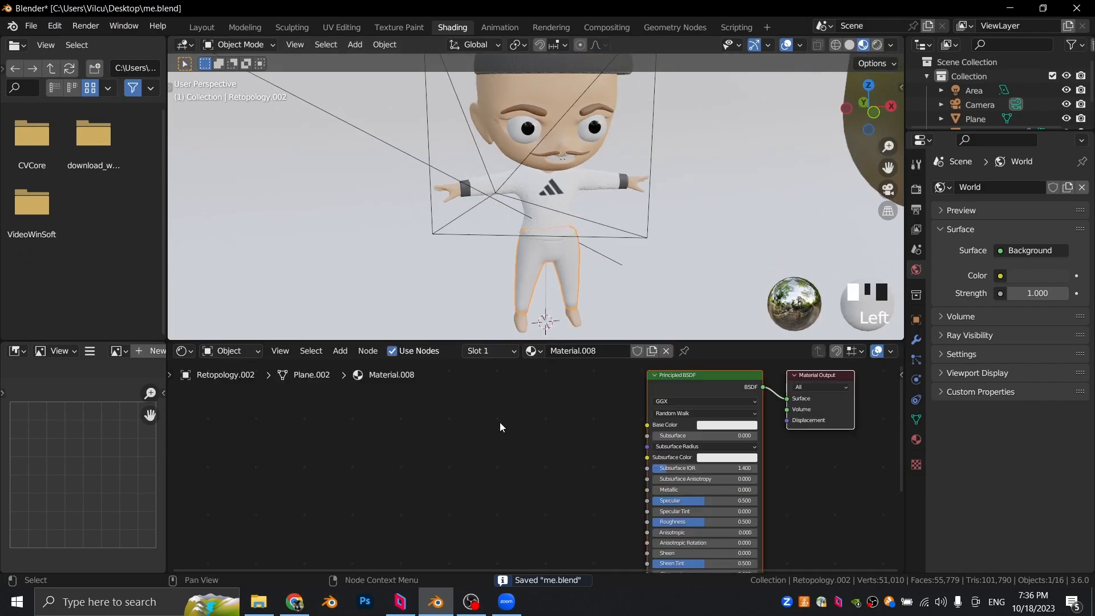
Step: Add an Image Texture node to the pants' material and place it beside the Principled BSDF node
key(shift+a)
click(574, 411)
text(image)
key(Return)
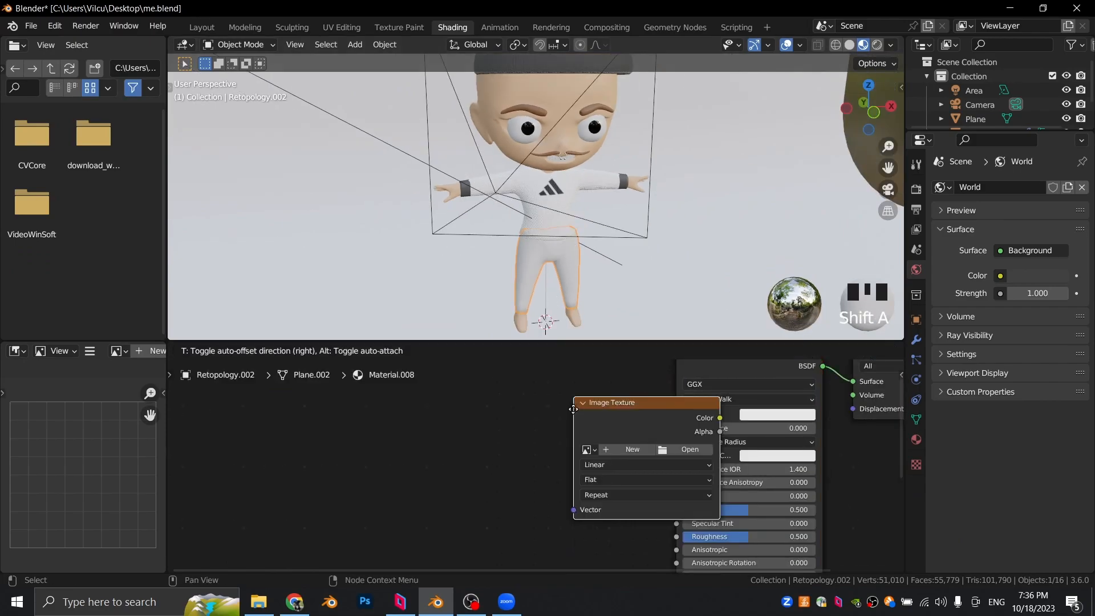
click(646, 417)
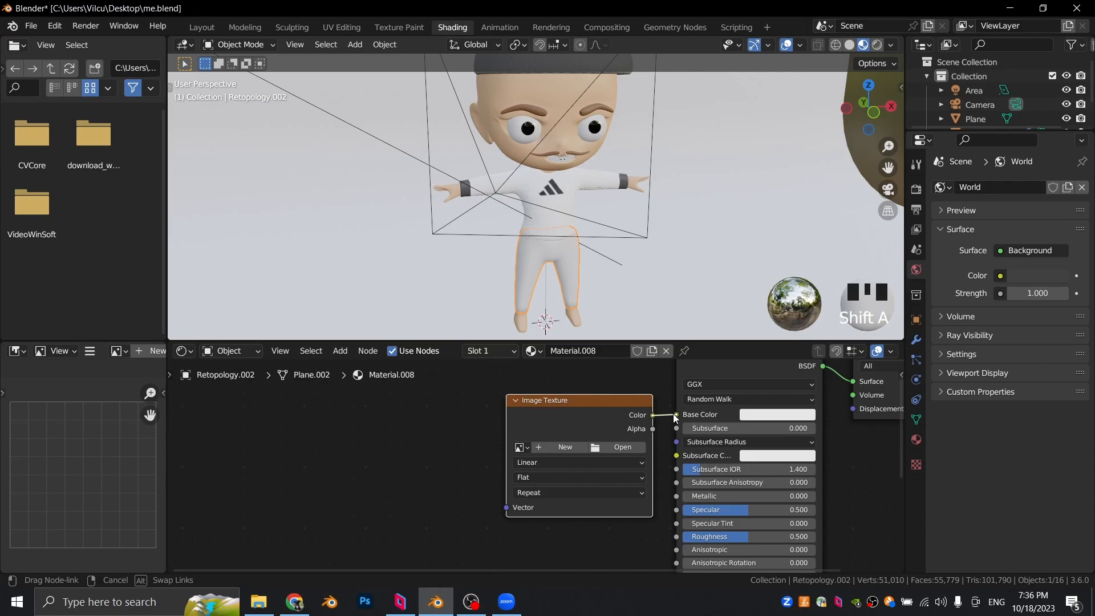
Step: Link the Image Texture's Color to the Principled BSDF's Base Color and load the fabric-texture-displacement webp image from the Desktop
drag(675, 419, 677, 416)
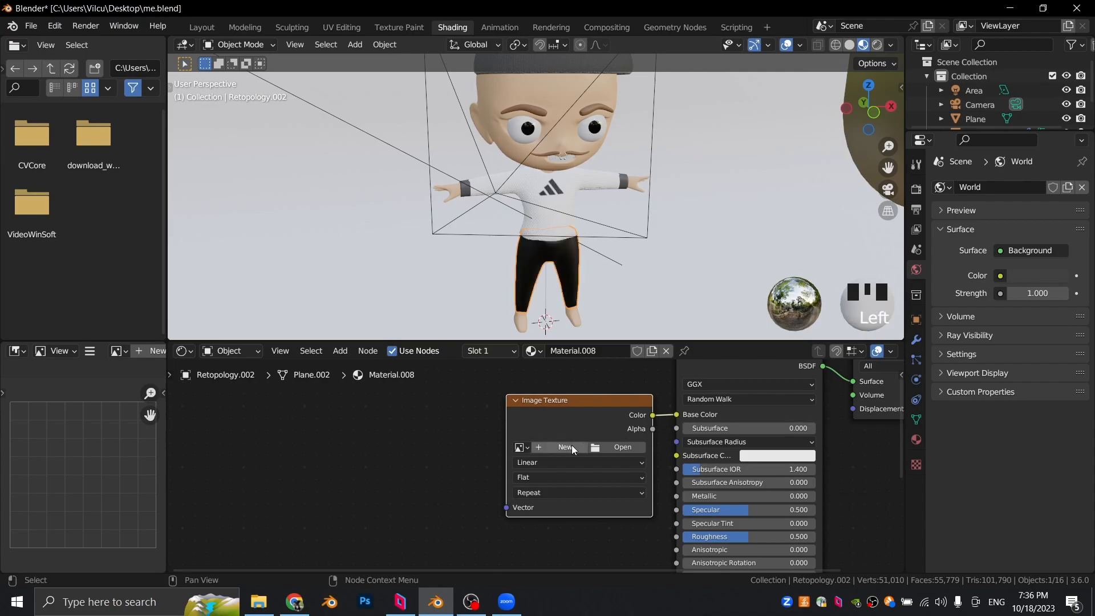
click(611, 447)
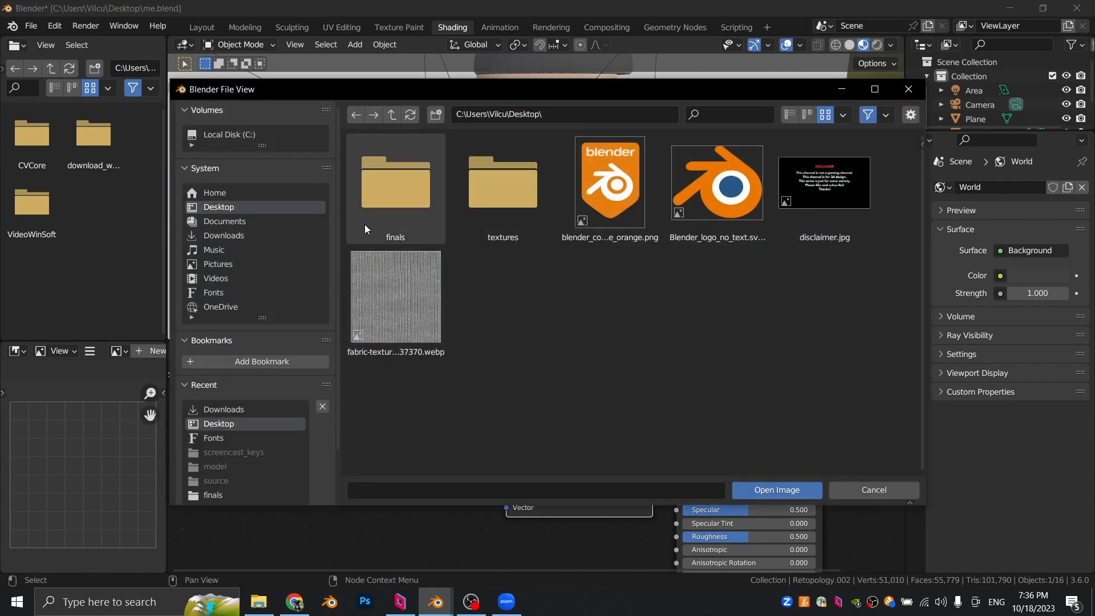
click(251, 234)
click(246, 220)
click(218, 206)
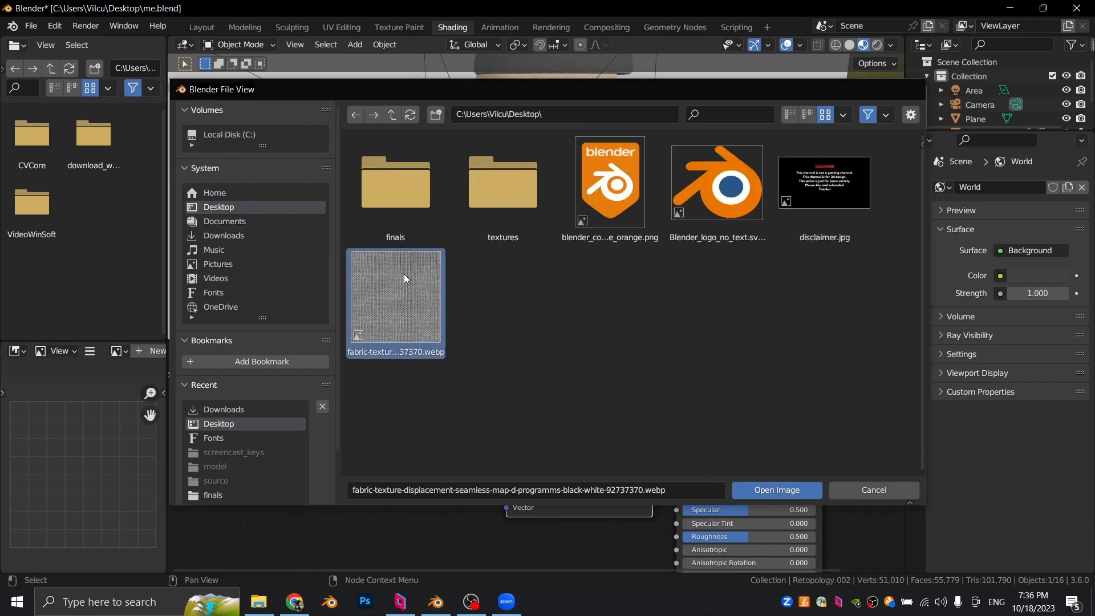
double_click(404, 274)
Step: Set the pants material's Subsurface Color to a saturated blue with hue 0.661 and saturation 0.969
click(769, 452)
drag(783, 324, 806, 306)
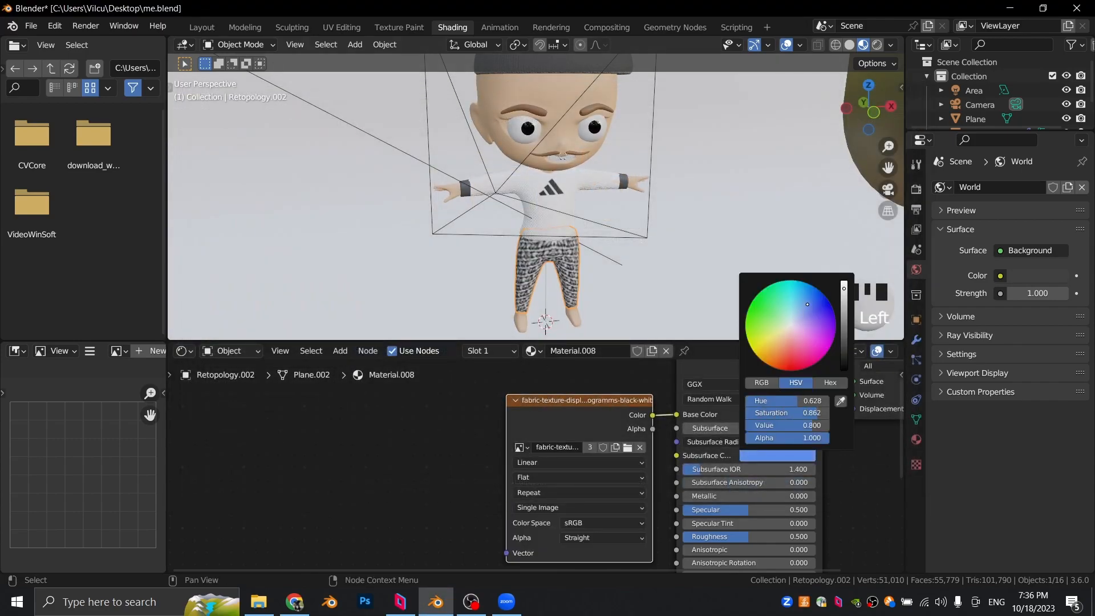
drag(804, 311, 819, 303)
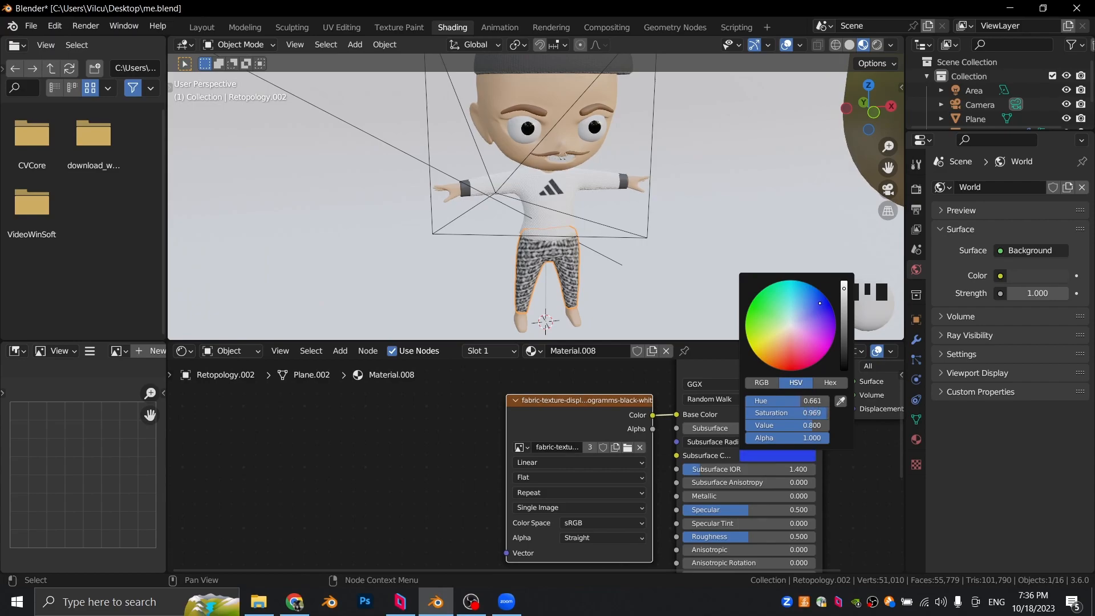
Step: Move the fabric texture node farther from the Principled BSDF and disconnect it from Base Color
drag(567, 410, 419, 409)
scroll(611, 450, down, 4)
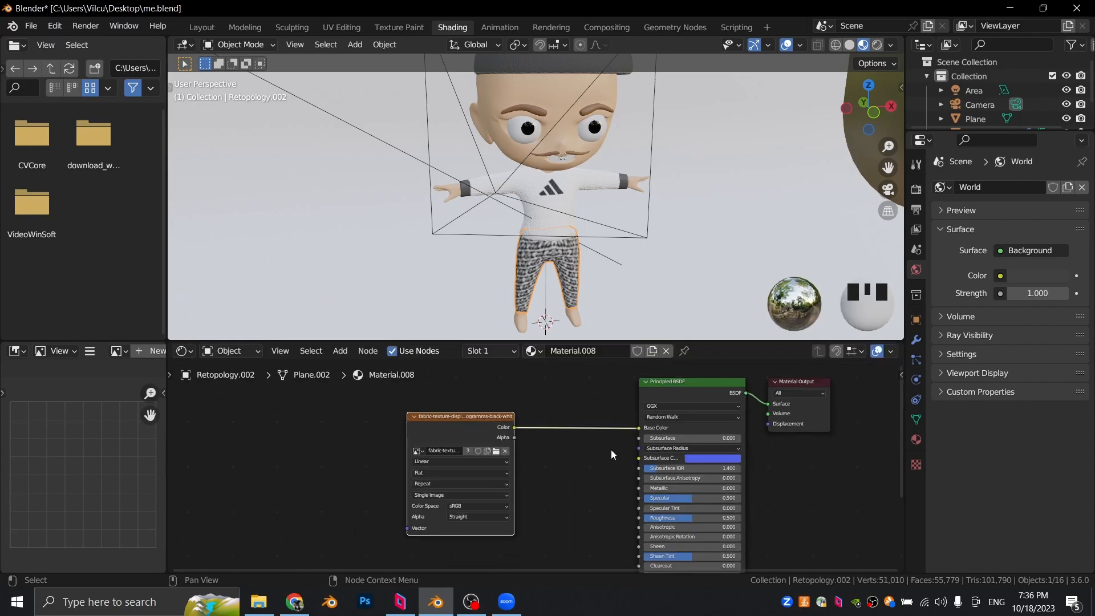
shift+middle_drag(588, 484, 597, 444)
drag(652, 385, 571, 543)
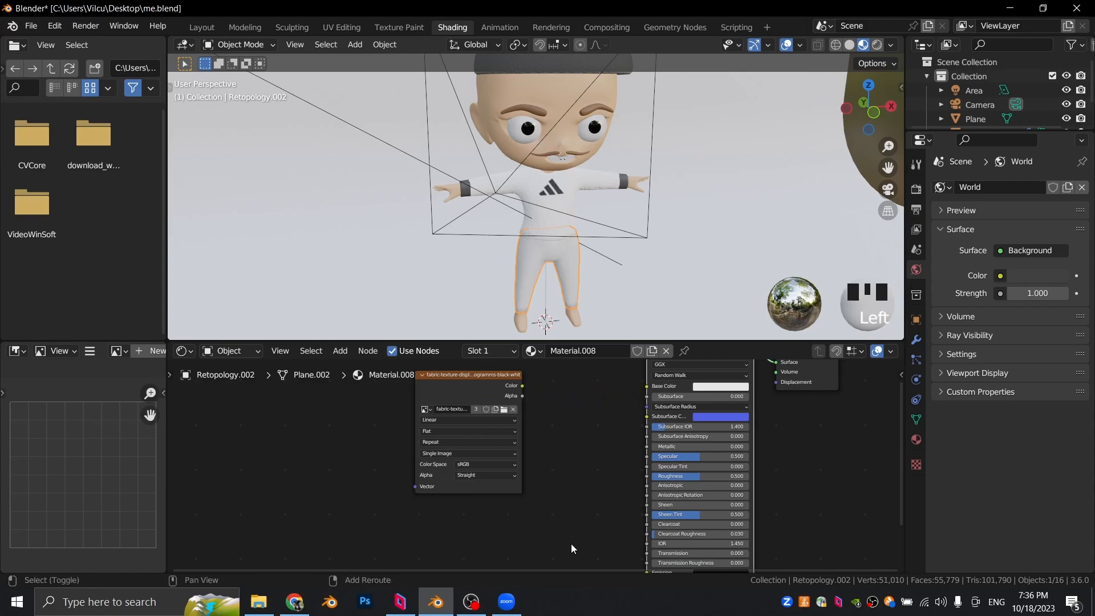
Step: Add a Bump node, feed the fabric texture's Color into its Height and link its Normal to the Principled BSDF's Normal
middle_drag(570, 543, 594, 439)
key(shift+a)
mouse_move(562, 425)
text(bump)
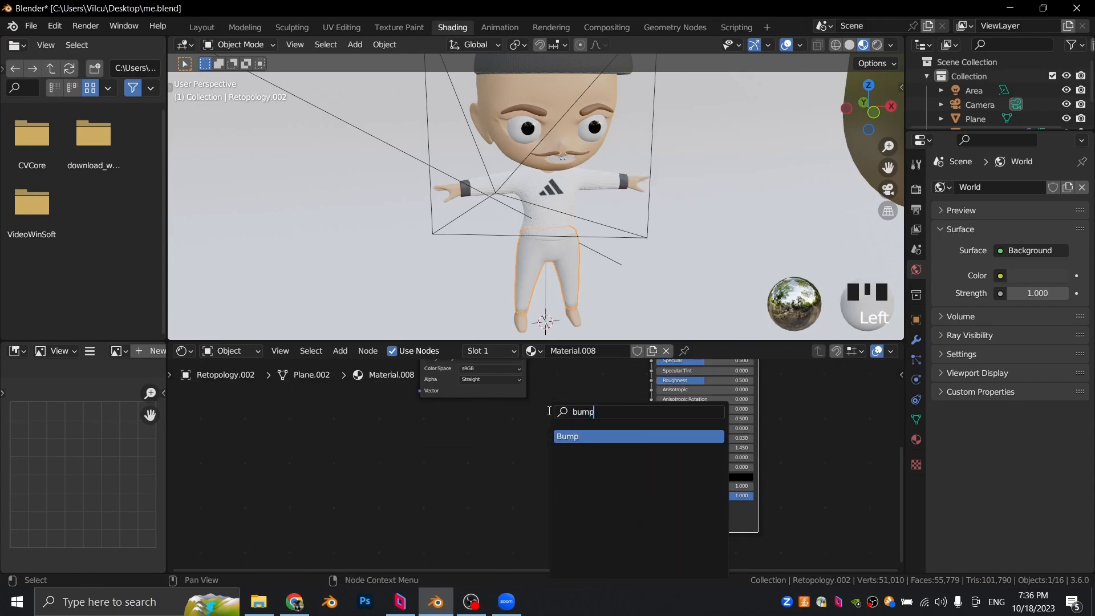
key(Return)
click(569, 456)
drag(625, 461, 649, 503)
middle_drag(587, 400, 599, 471)
drag(537, 362, 577, 547)
scroll(570, 504, up, 3)
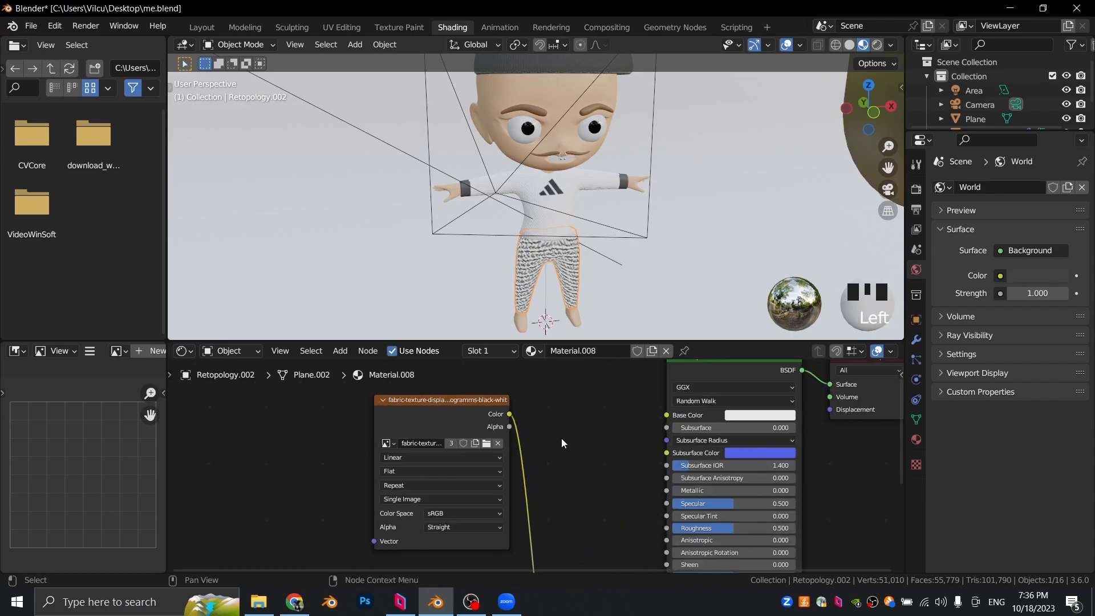
Step: Unwrap all faces of the pants with Smart UV Project in Edit Mode and return to Object Mode
key(Tab)
scroll(556, 265, up, 4)
shift+middle_drag(565, 308, 568, 228)
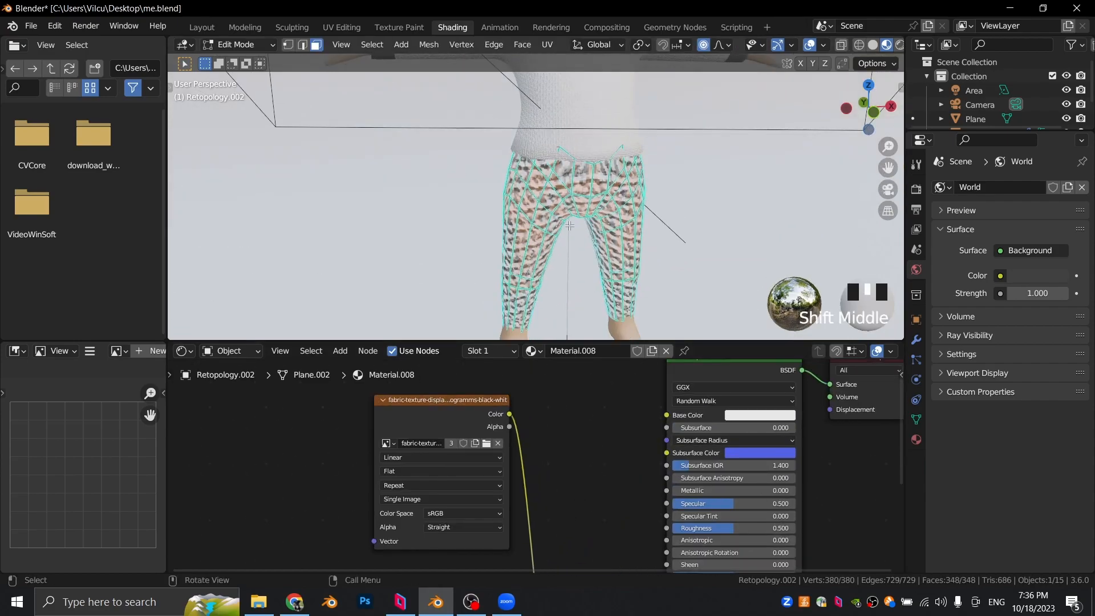
scroll(569, 225, up, 1)
key(u)
click(551, 227)
click(564, 360)
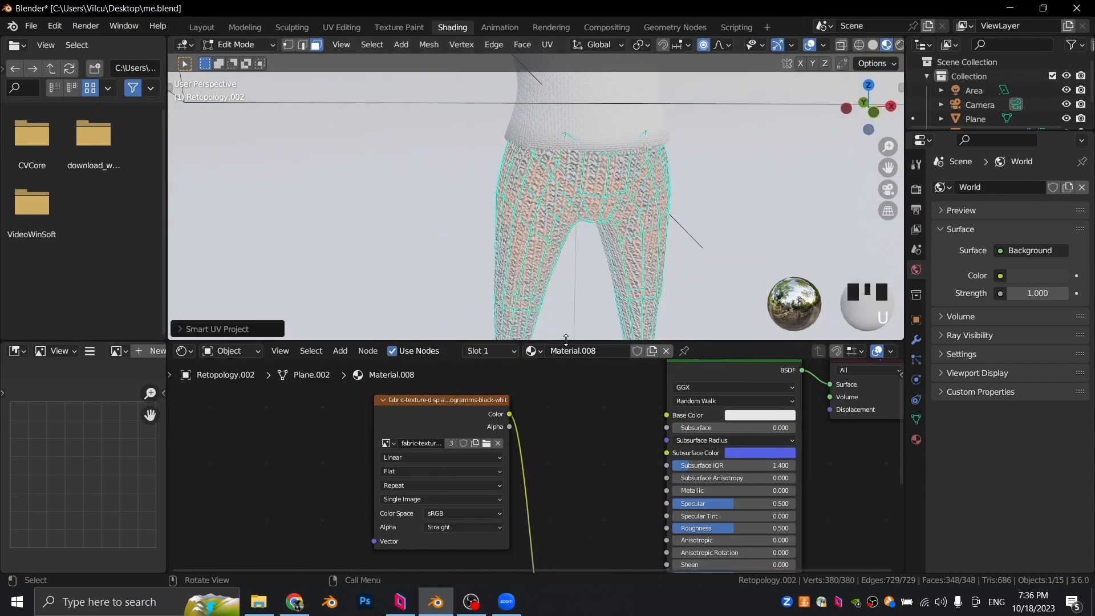
key(Tab)
Step: Add Texture Coordinate and Mapping nodes to the fabric texture and set the Mapping scale to 5.440 on all axes
click(449, 428)
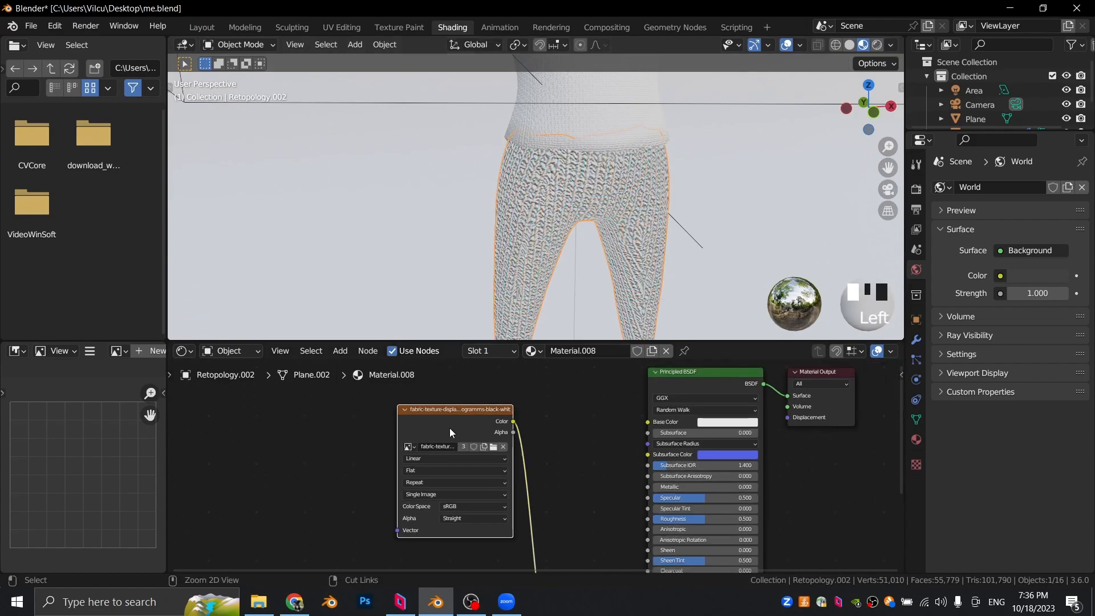
key(ctrl+t)
scroll(388, 408, down, 1)
middle_drag(389, 407, 461, 382)
drag(448, 524, 696, 544)
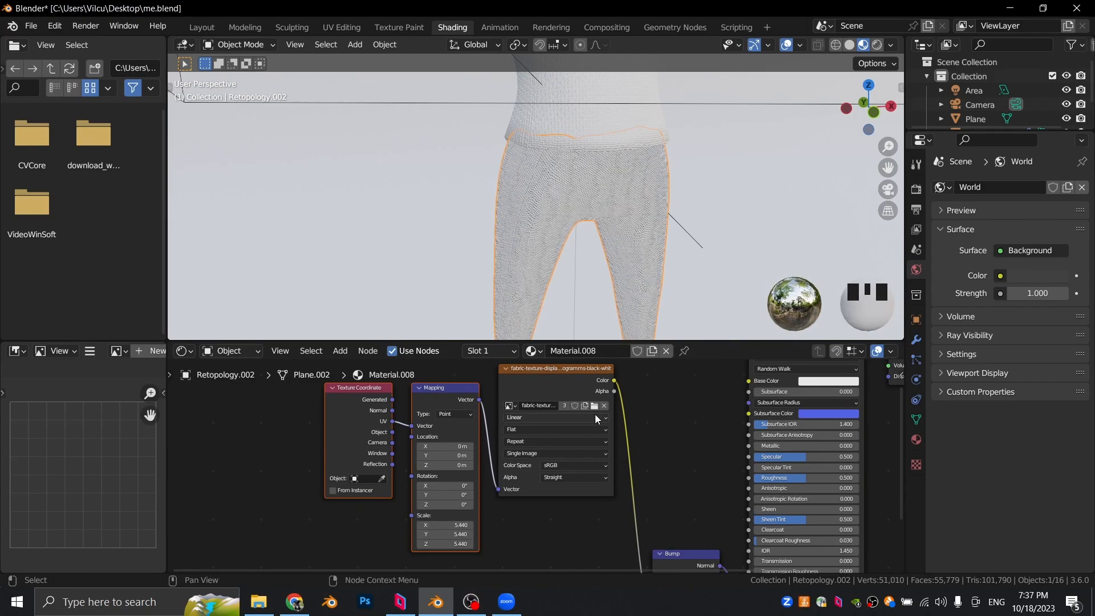
Step: Set the pants material's Base Color to light blue, deselect the pants and save the file
middle_drag(701, 400, 566, 450)
click(679, 459)
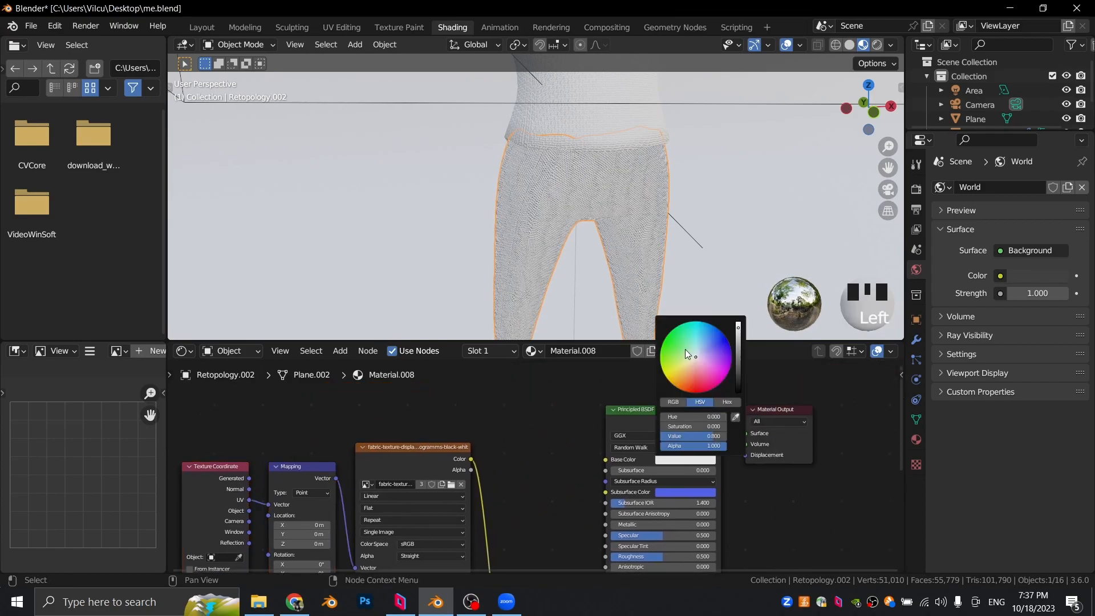
click(703, 346)
drag(703, 345, 708, 341)
scroll(625, 157, down, 4)
middle_drag(626, 157, 518, 141)
click(783, 124)
key(ctrl+s)
Step: Examine the fabric texture on the pants up close and from several angles
scroll(771, 128, up, 4)
scroll(679, 152, up, 4)
scroll(449, 167, up, 3)
middle_drag(449, 168, 561, 150)
scroll(645, 160, down, 4)
shift+middle_drag(647, 161, 643, 157)
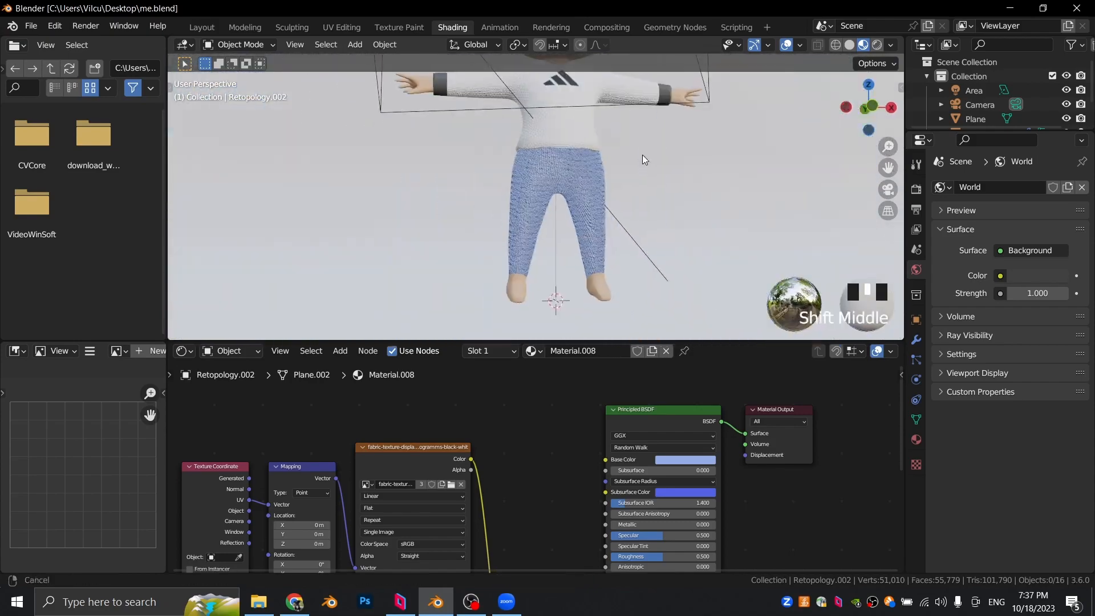
scroll(611, 195, down, 2)
middle_drag(611, 195, 628, 207)
Step: Switch the viewport to the camera view with the whole camera frame visible
key(KP_0)
scroll(628, 208, down, 3)
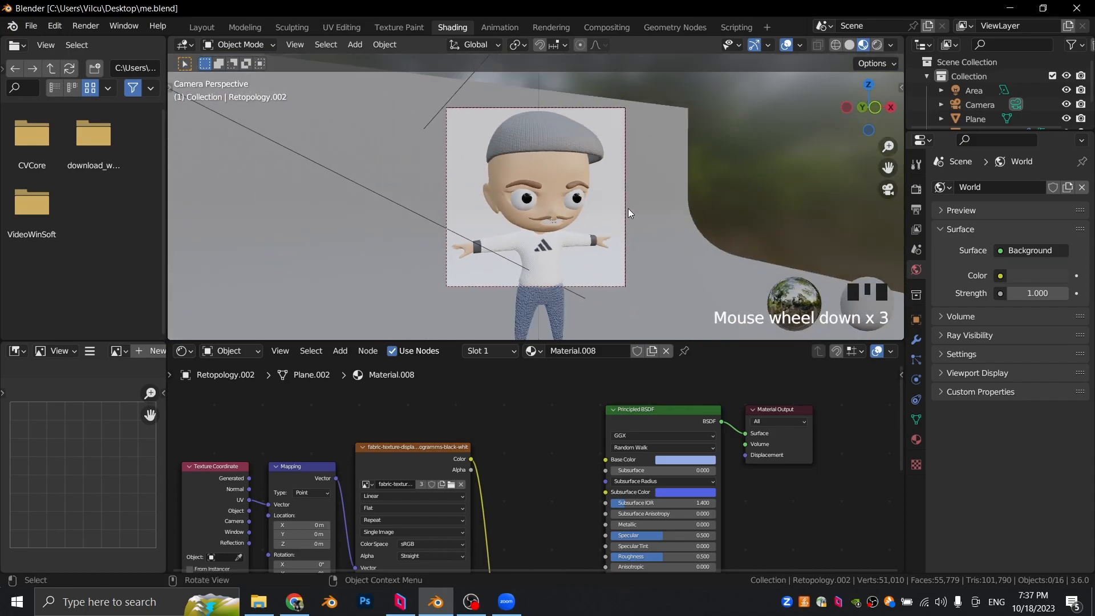
scroll(628, 207, up, 1)
click(646, 194)
key(g)
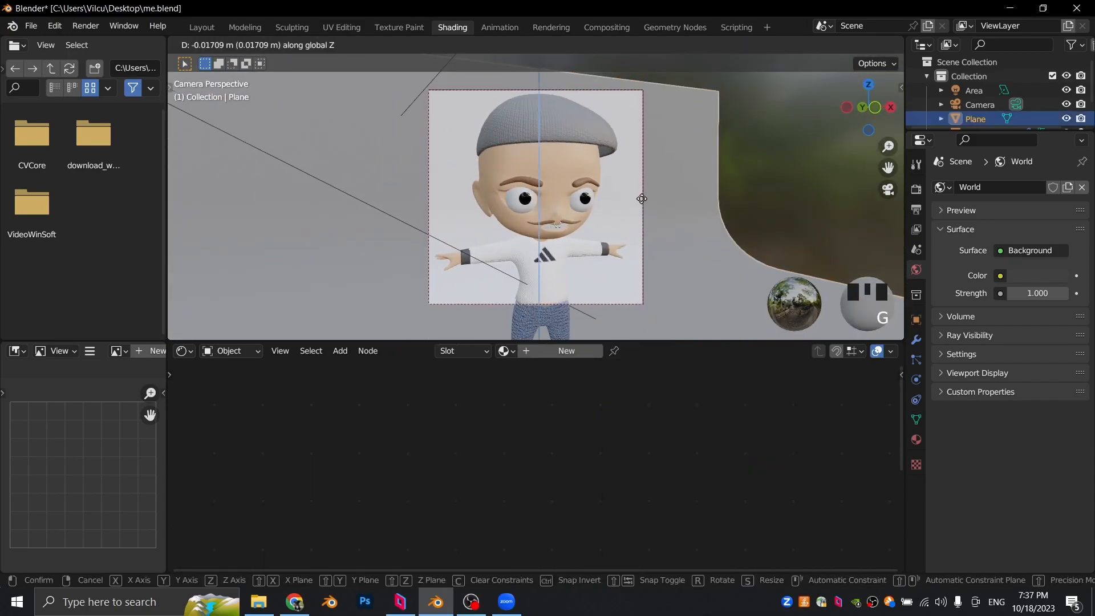
right_click(642, 235)
Step: Select the camera and move it downward to reframe the character
click(641, 300)
key(g)
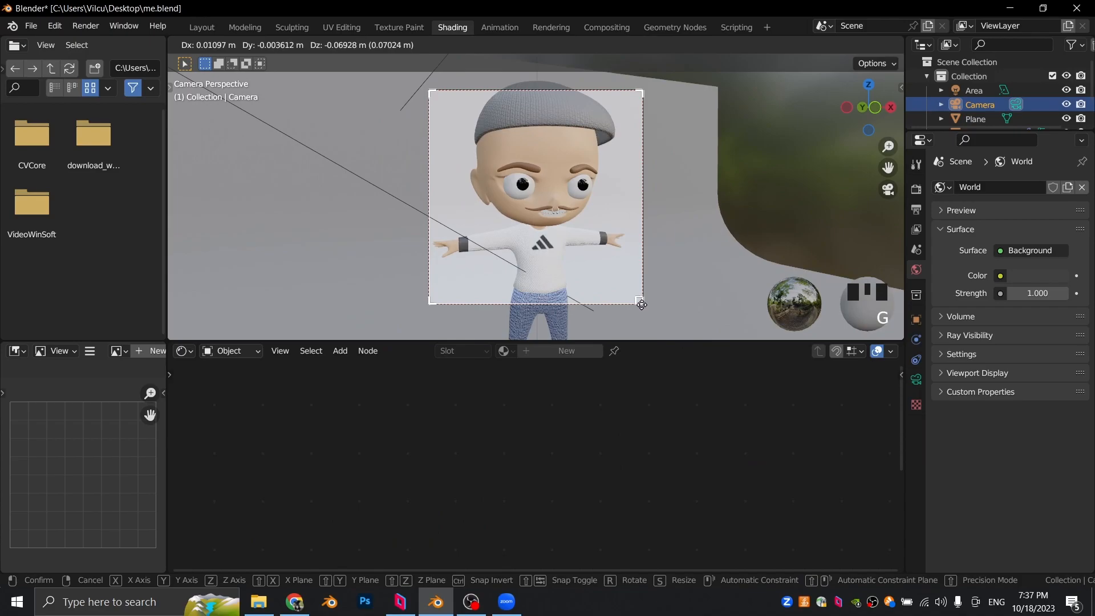